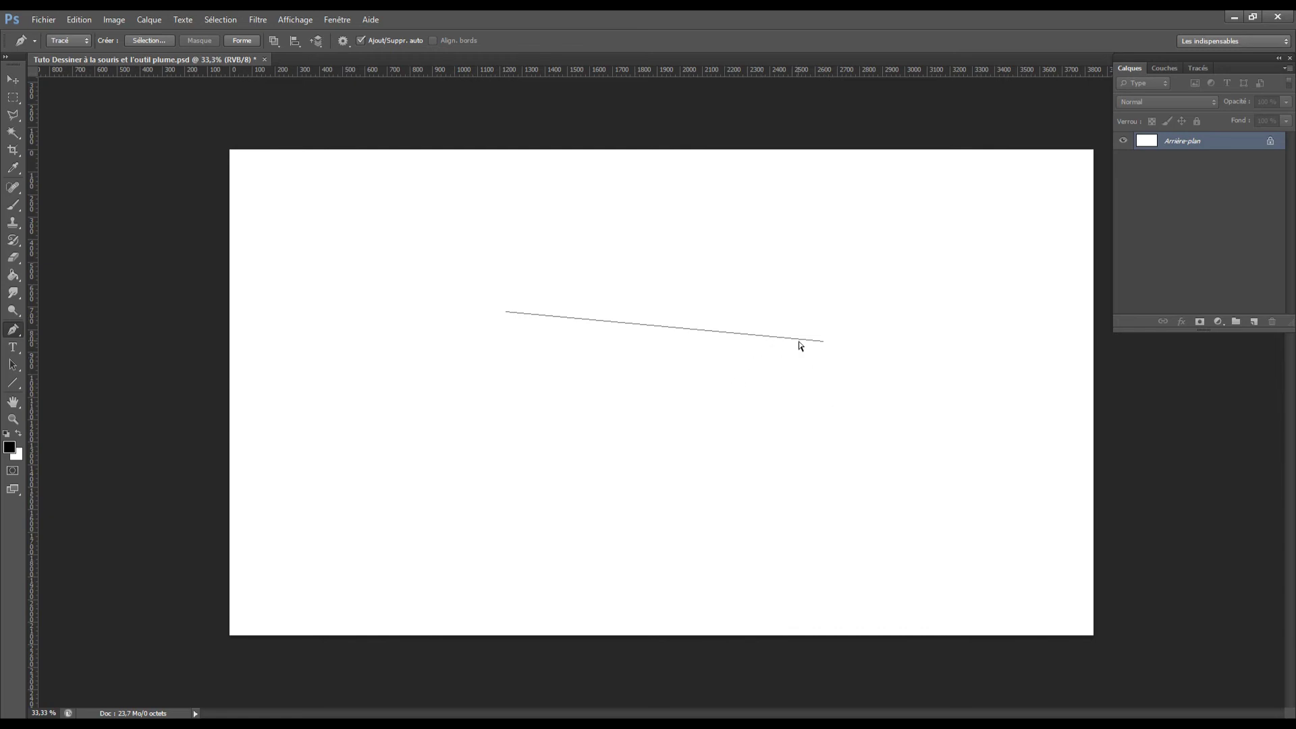
# Draw a separate pen path below the slanted line, with a horizontal, a vertical and a diagonal straight segment
pyautogui.keyDown('ctrl'); pyautogui.click(866, 434); pyautogui.keyUp('ctrl')
pyautogui.click(509, 420)
pyautogui.click(823, 420)
pyautogui.keyDown('shift'); pyautogui.click(823, 608); pyautogui.keyUp('shift')
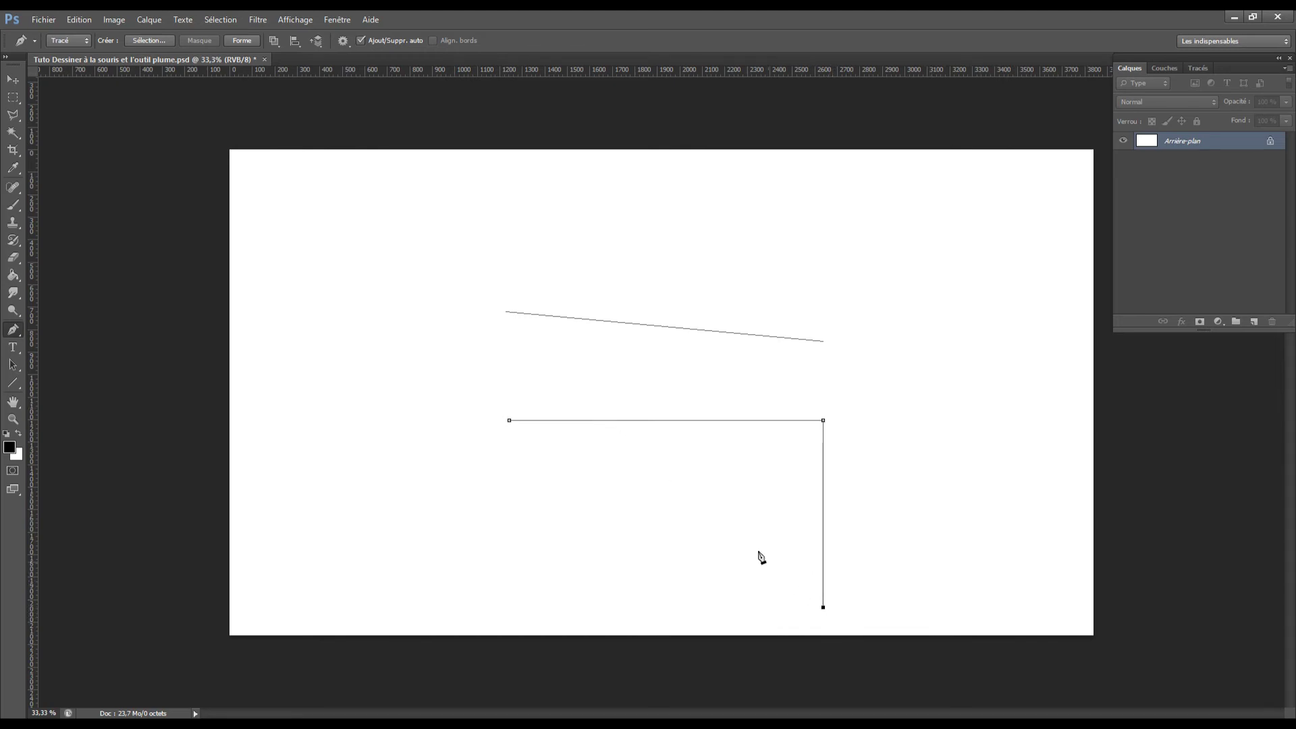
pyautogui.click(662, 447)
# Delete the straight paths and draw a new arched curve between two anchor points, leaving the second anchor smooth with long direction handles
pyautogui.rightClick(884, 428)
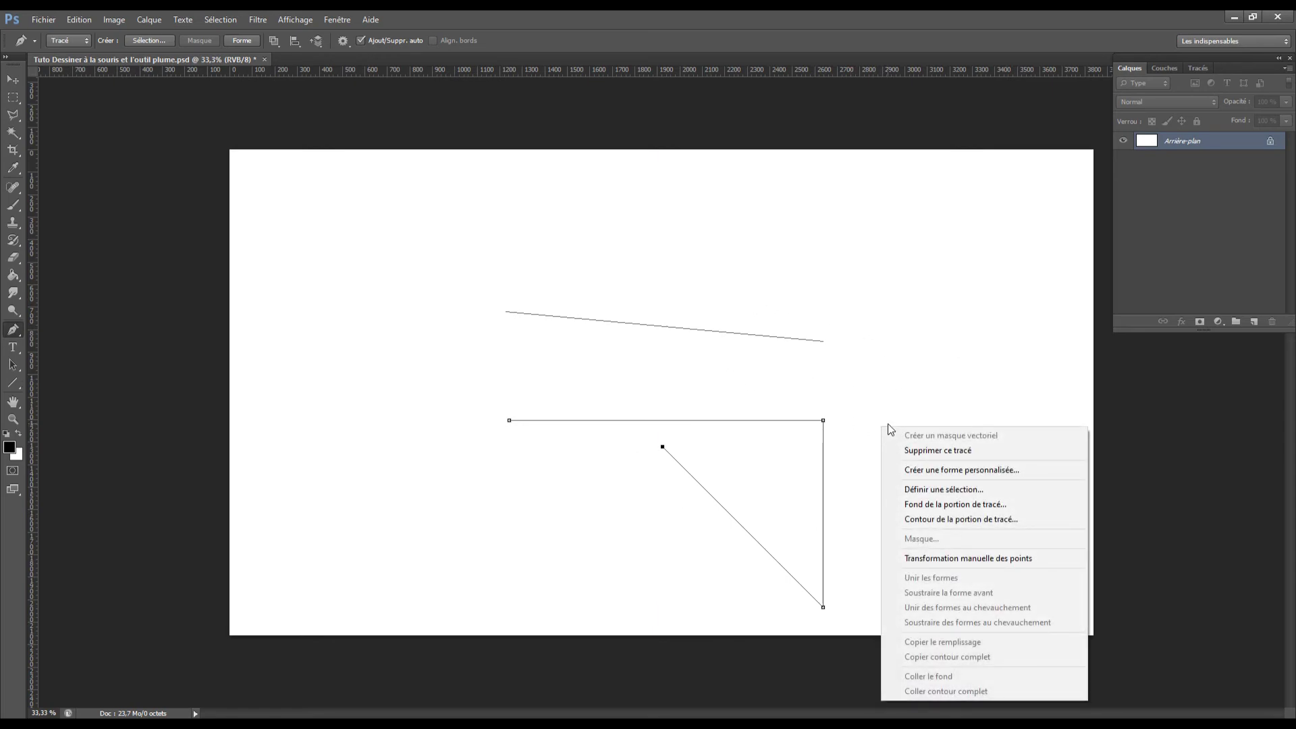
pyautogui.click(929, 451)
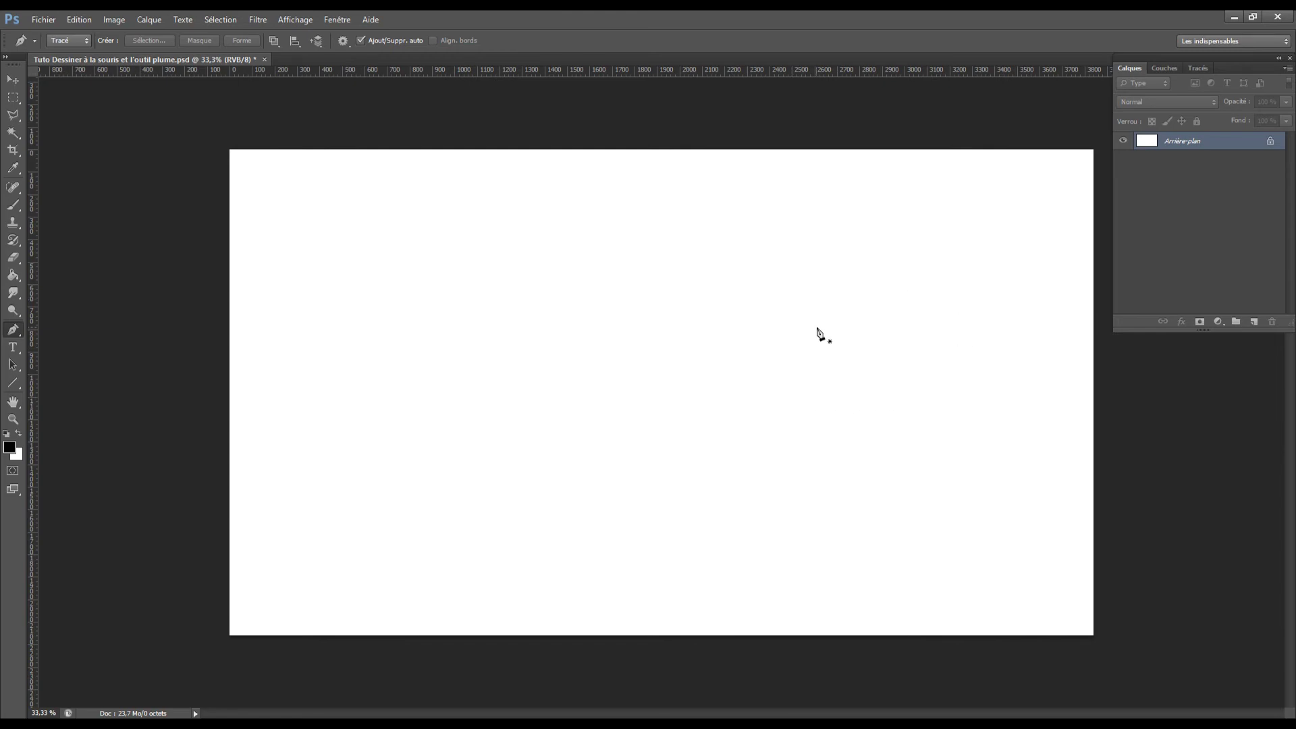
pyautogui.click(414, 339)
pyautogui.moveTo(767, 340); pyautogui.dragTo(968, 474)
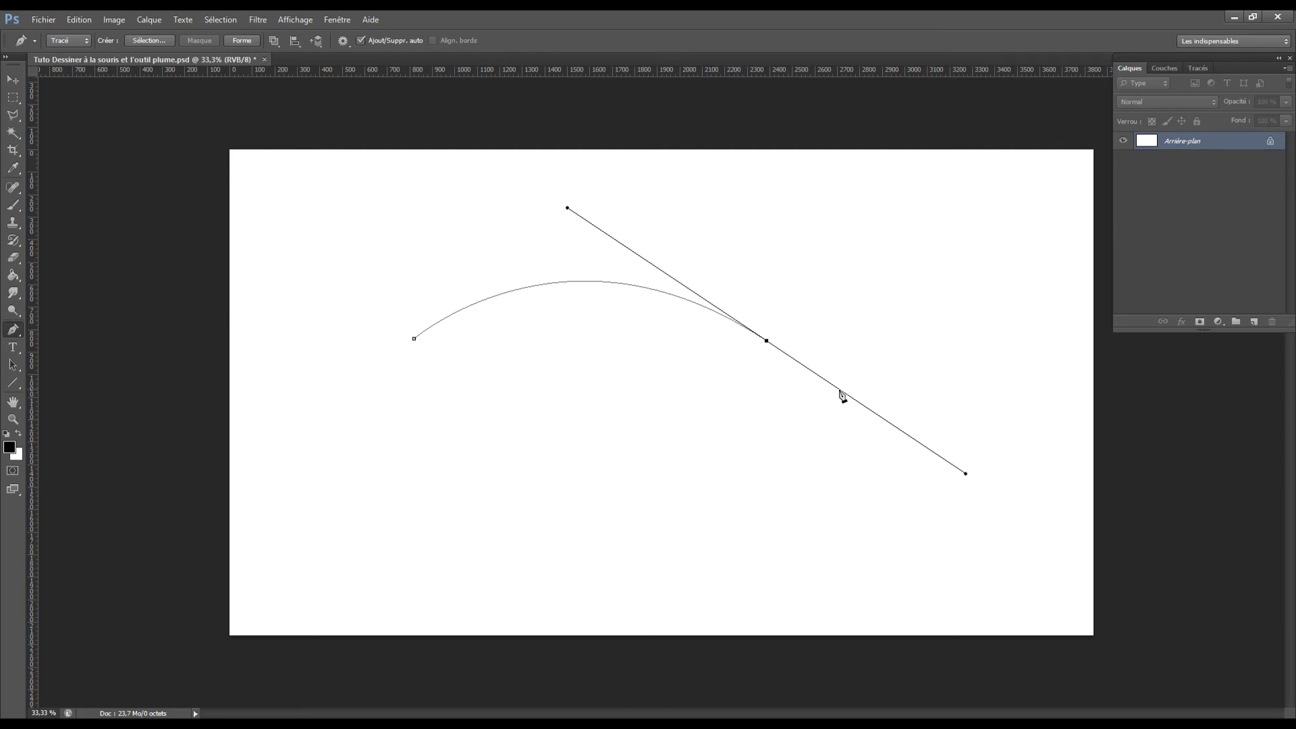
# Try continuing the arch with a second curved segment from the smooth anchor, and undo that segment
pyautogui.moveTo(928, 255); pyautogui.dragTo(921, 198)
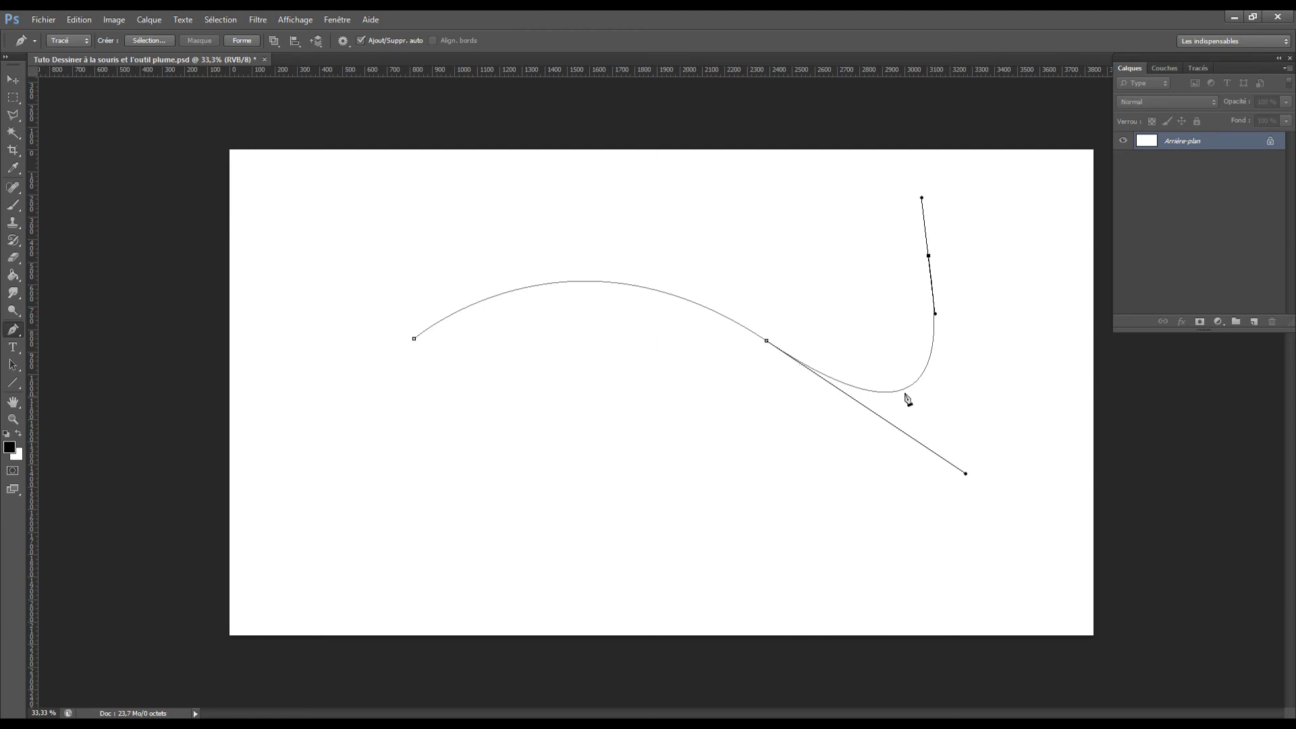
pyautogui.hotkey('ctrl', 'z')
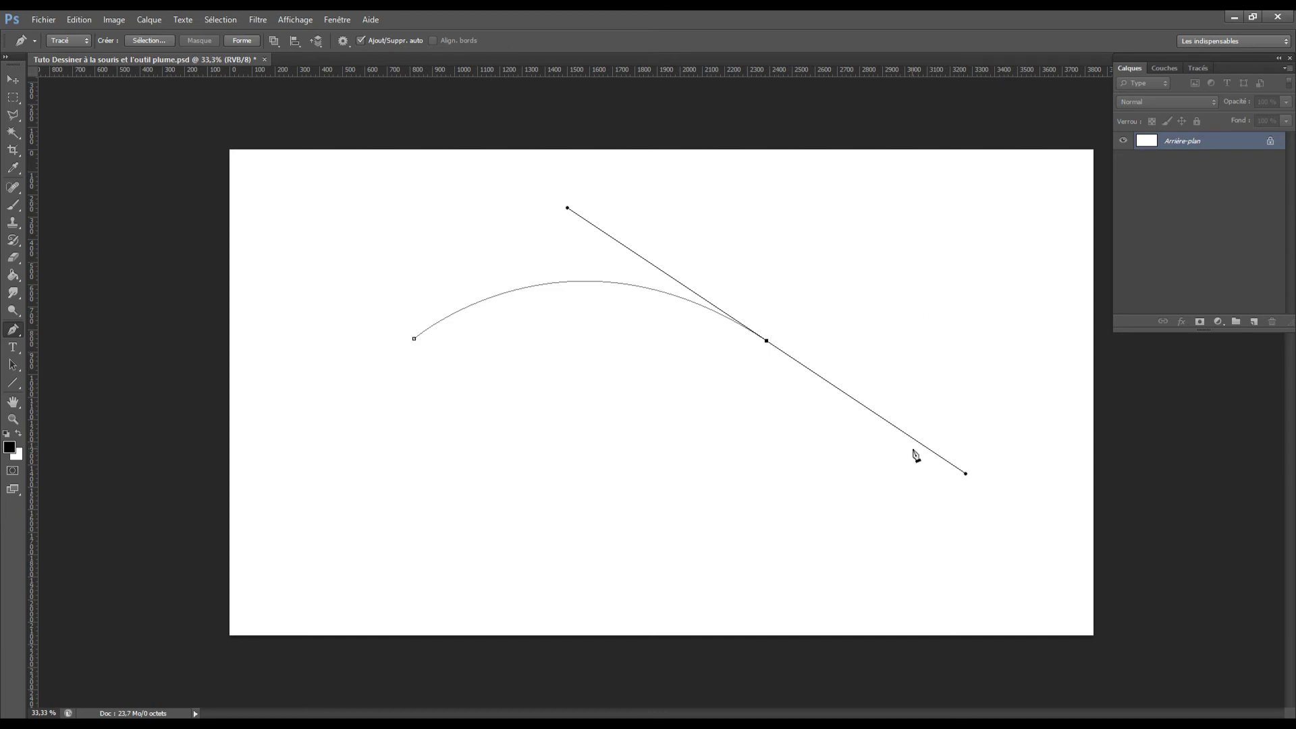
# Remove the outgoing handle from the arch's end anchor, add a segment curving up to a higher anchor, and end the path
pyautogui.keyDown('alt'); pyautogui.click(767, 341); pyautogui.keyUp('alt')
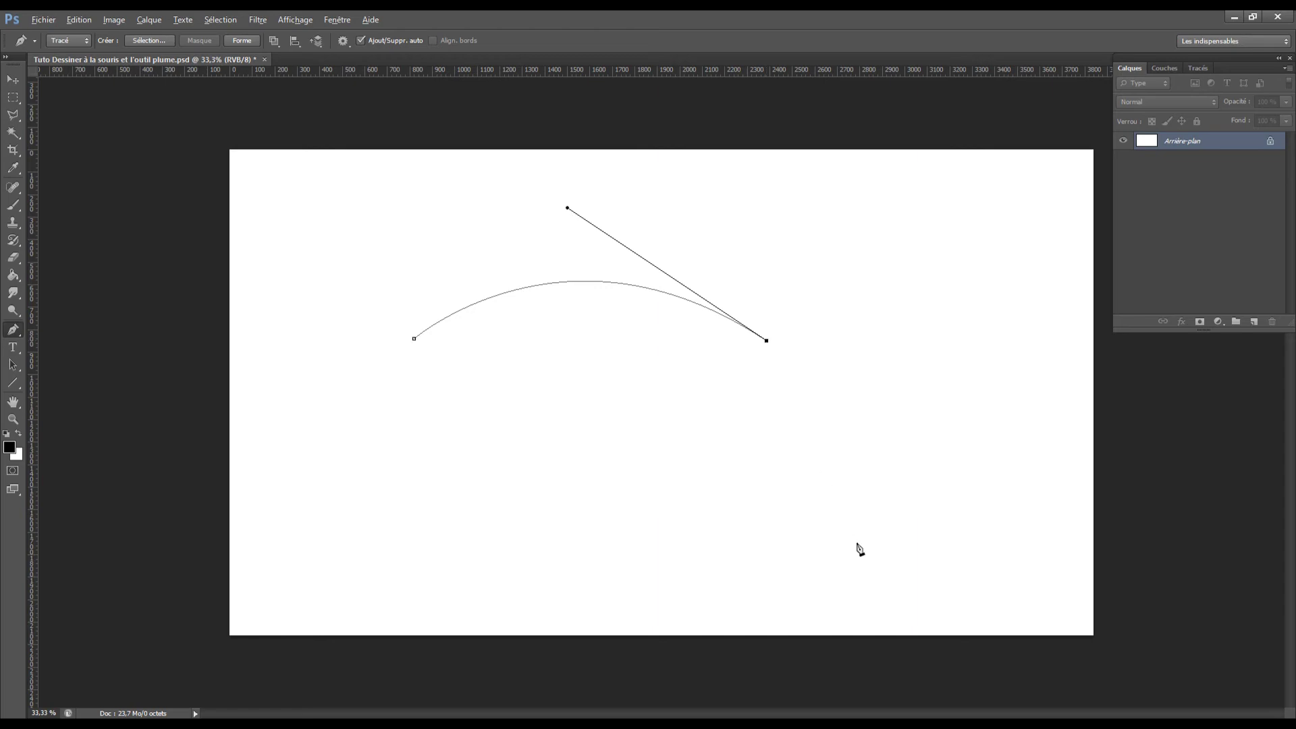
pyautogui.click(937, 238)
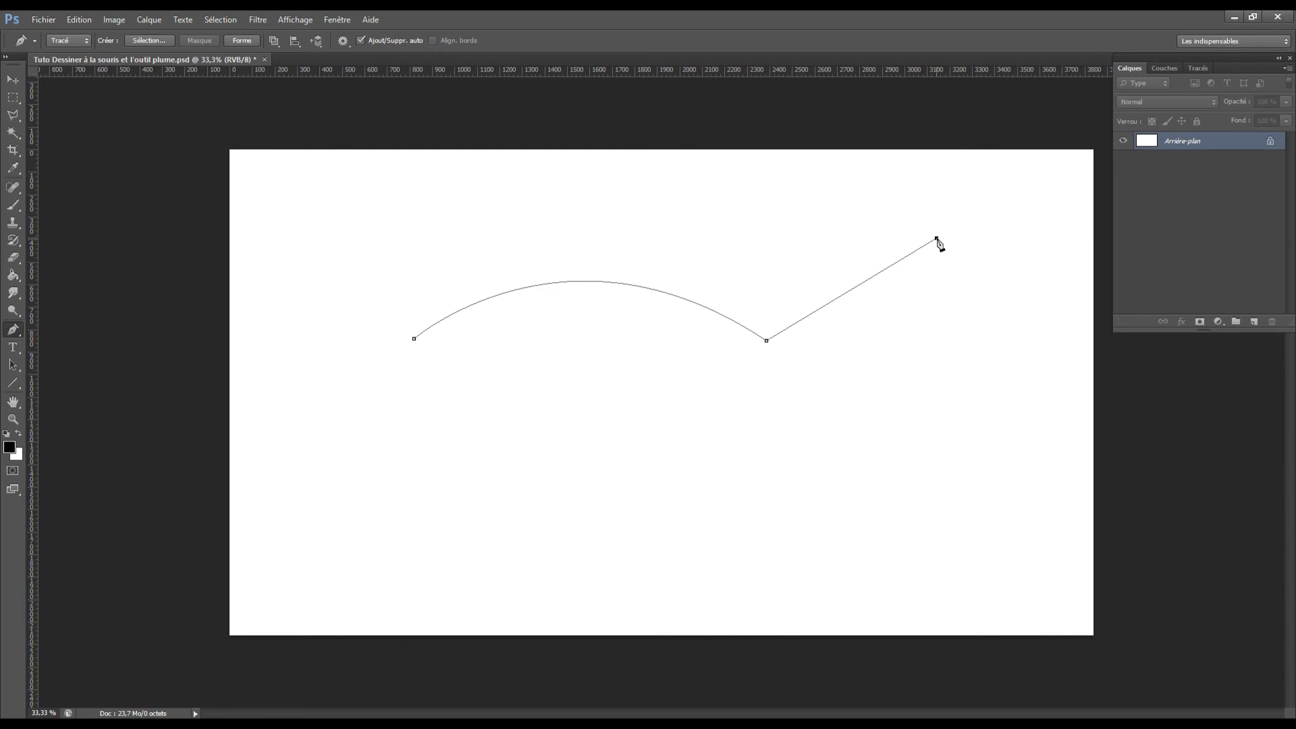
pyautogui.moveTo(937, 238); pyautogui.dragTo(954, 136)
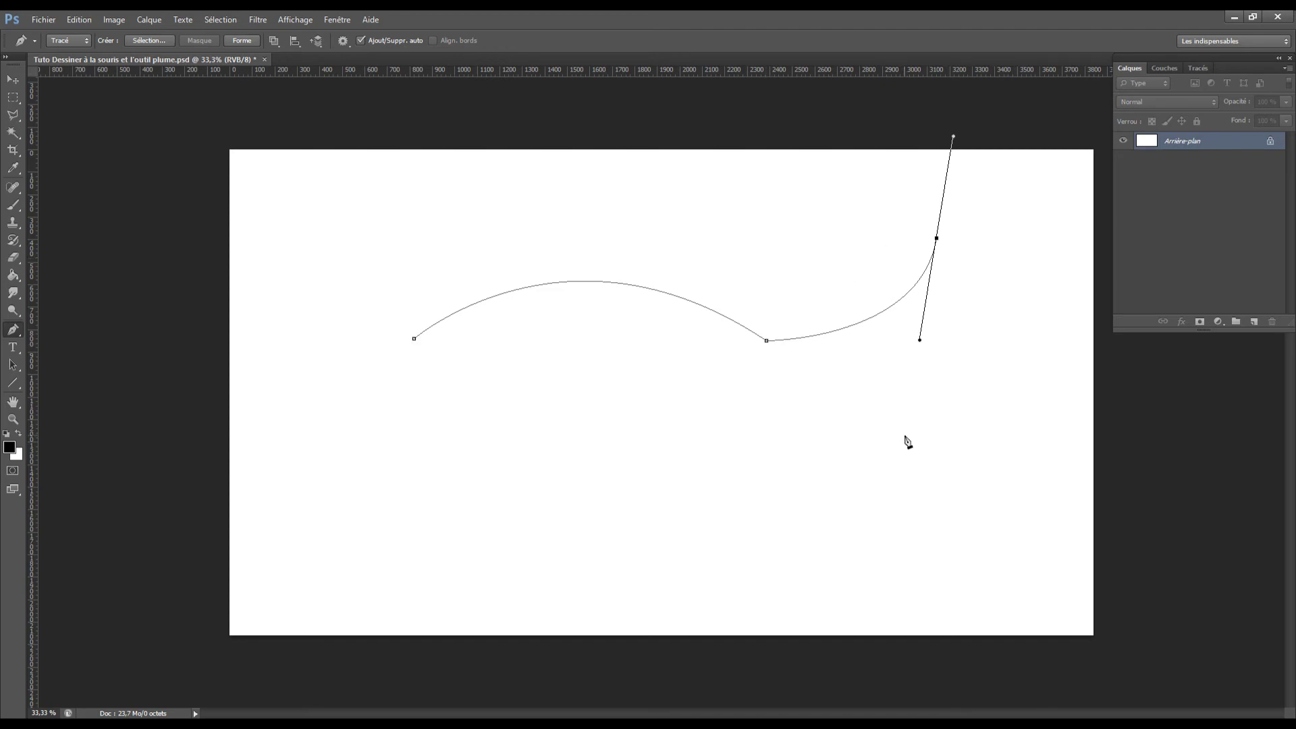
pyautogui.press('Escape')
# Reshape the two curves by moving the direction handles of the middle anchor and the end anchor
pyautogui.keyDown('ctrl'); pyautogui.click(799, 342); pyautogui.keyUp('ctrl')
pyautogui.keyDown('ctrl'); pyautogui.click(767, 341); pyautogui.keyUp('ctrl')
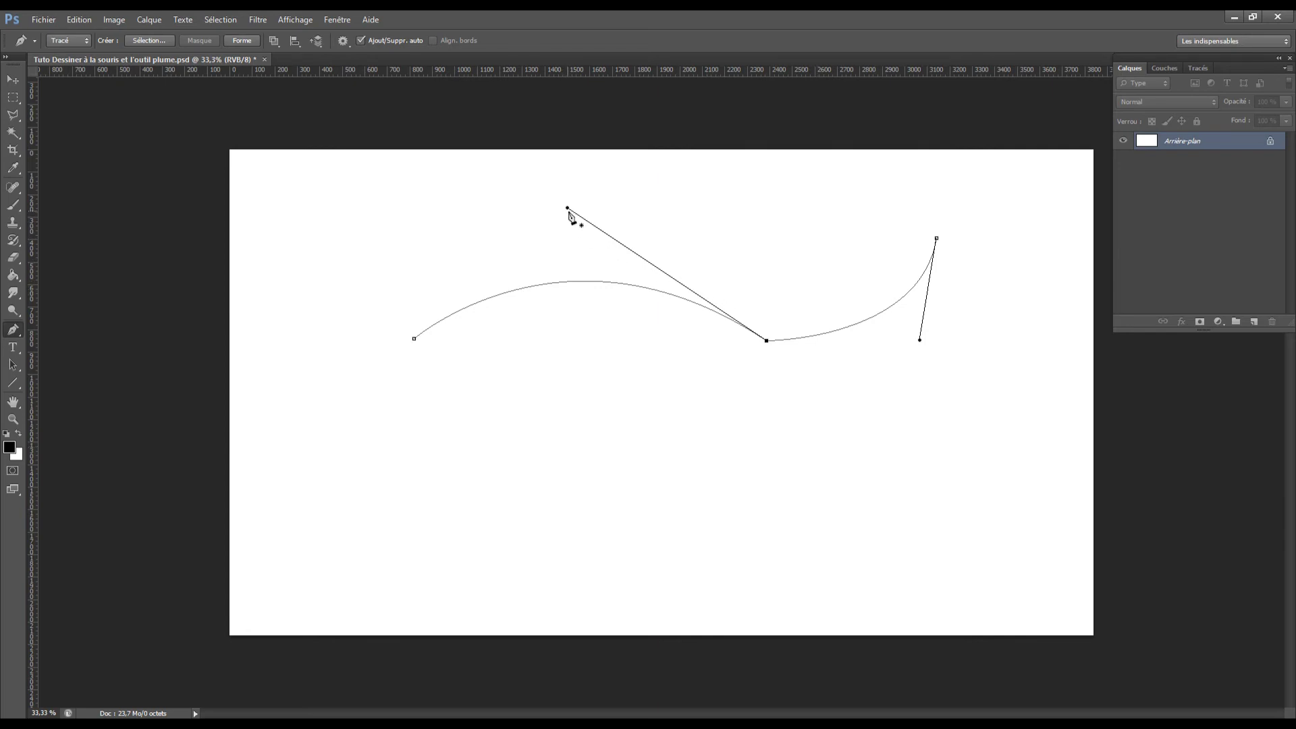
pyautogui.moveTo(569, 213); pyautogui.dragTo(598, 215)
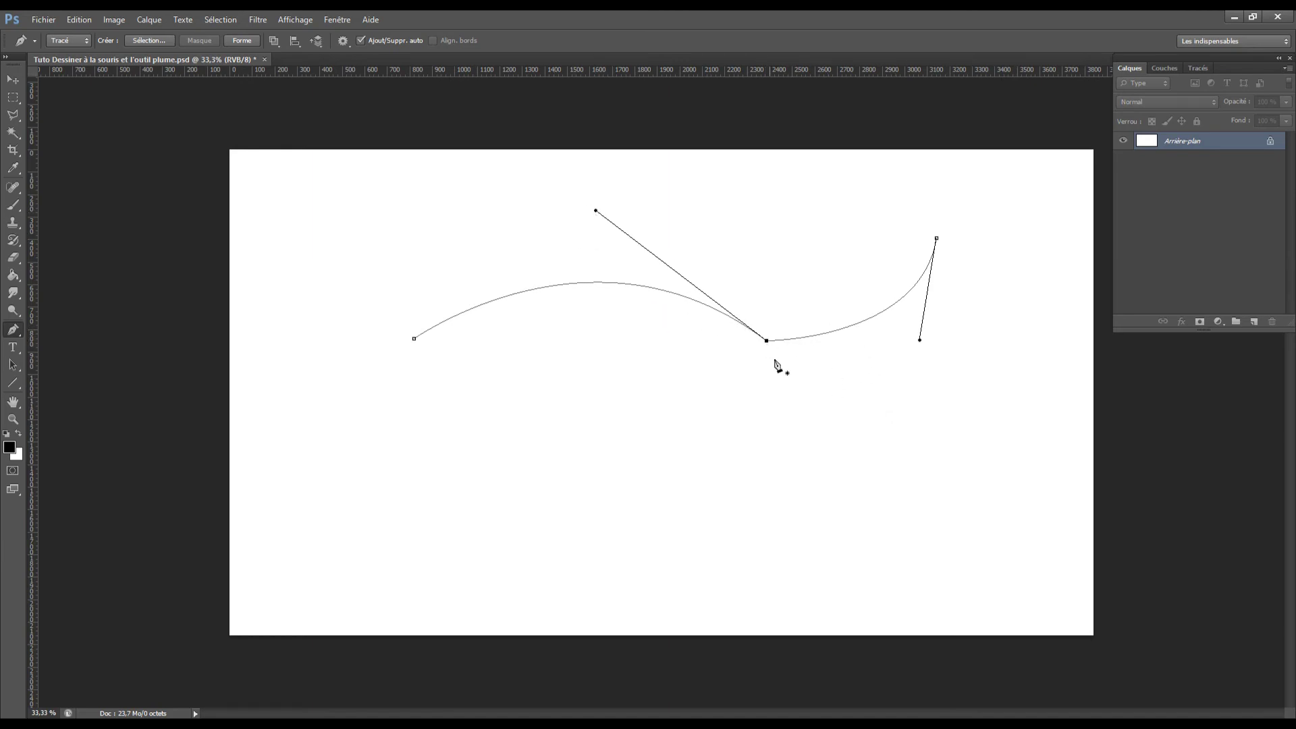
pyautogui.click(937, 240)
pyautogui.moveTo(920, 341); pyautogui.dragTo(877, 418)
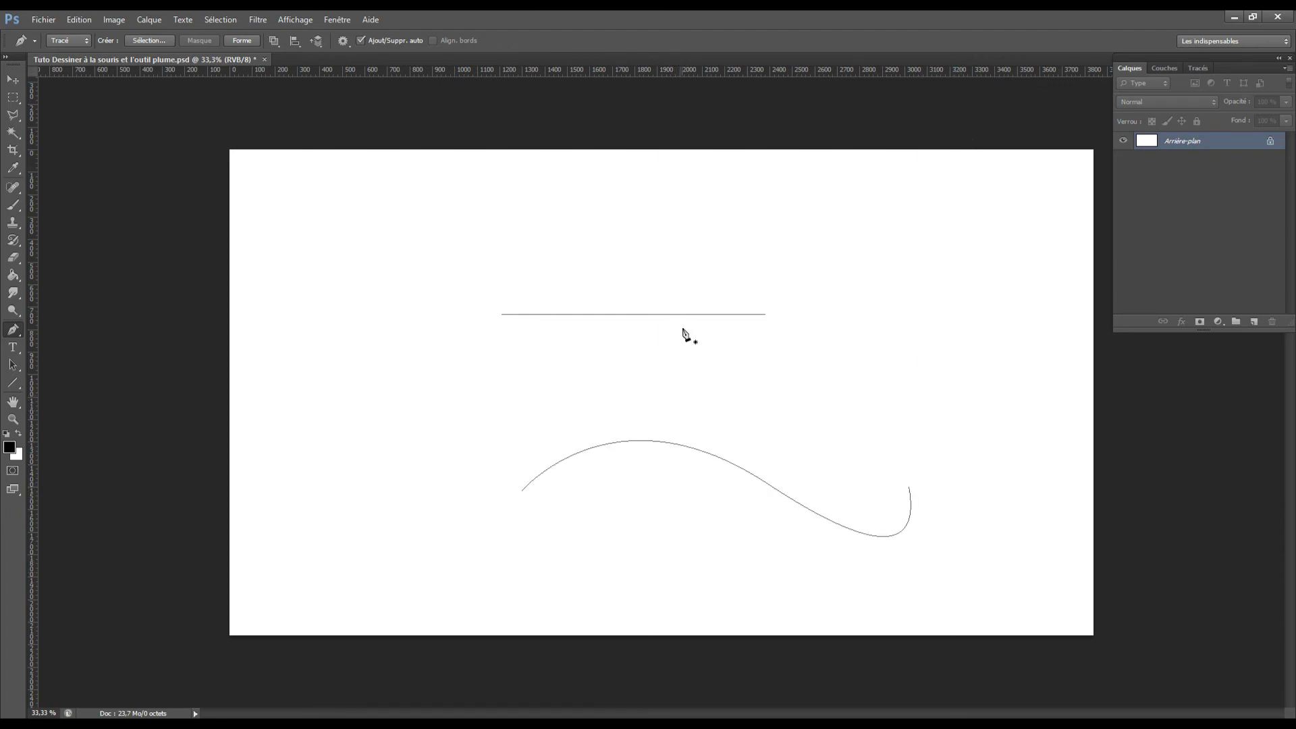
pyautogui.keyDown('ctrl'); pyautogui.click(708, 457); pyautogui.keyUp('ctrl')
pyautogui.click(13, 331)
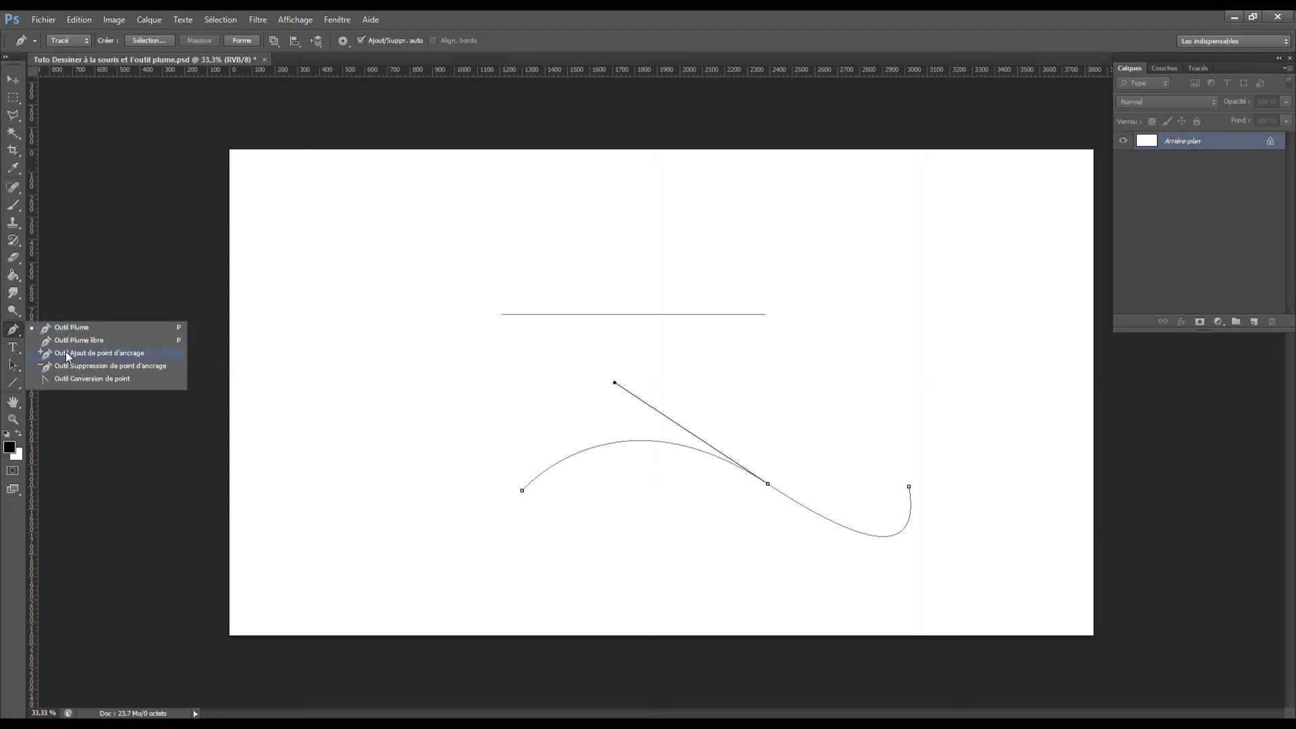
pyautogui.click(10, 332)
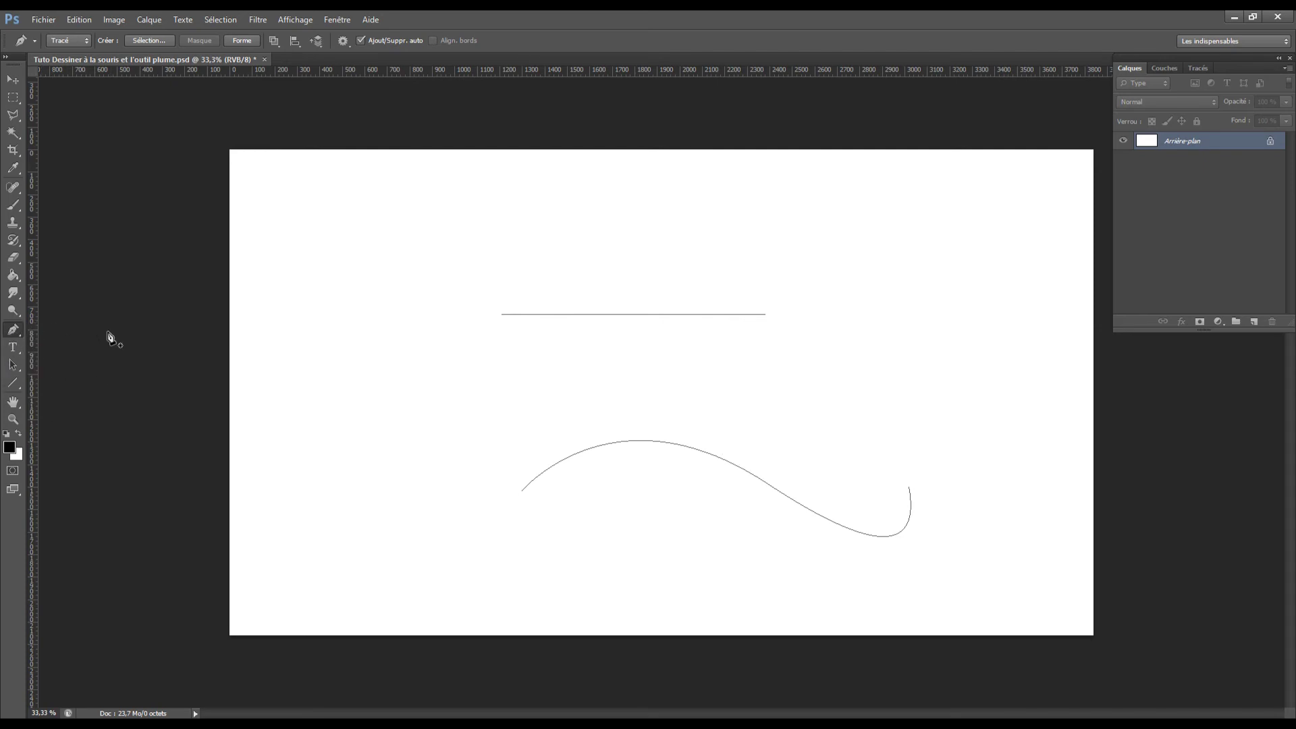
# Add an anchor point on the S-shaped path just past its middle anchor, and delete the original middle anchor
pyautogui.keyDown('ctrl'); pyautogui.click(757, 481); pyautogui.keyUp('ctrl')
pyautogui.click(808, 508)
pyautogui.click(769, 486)
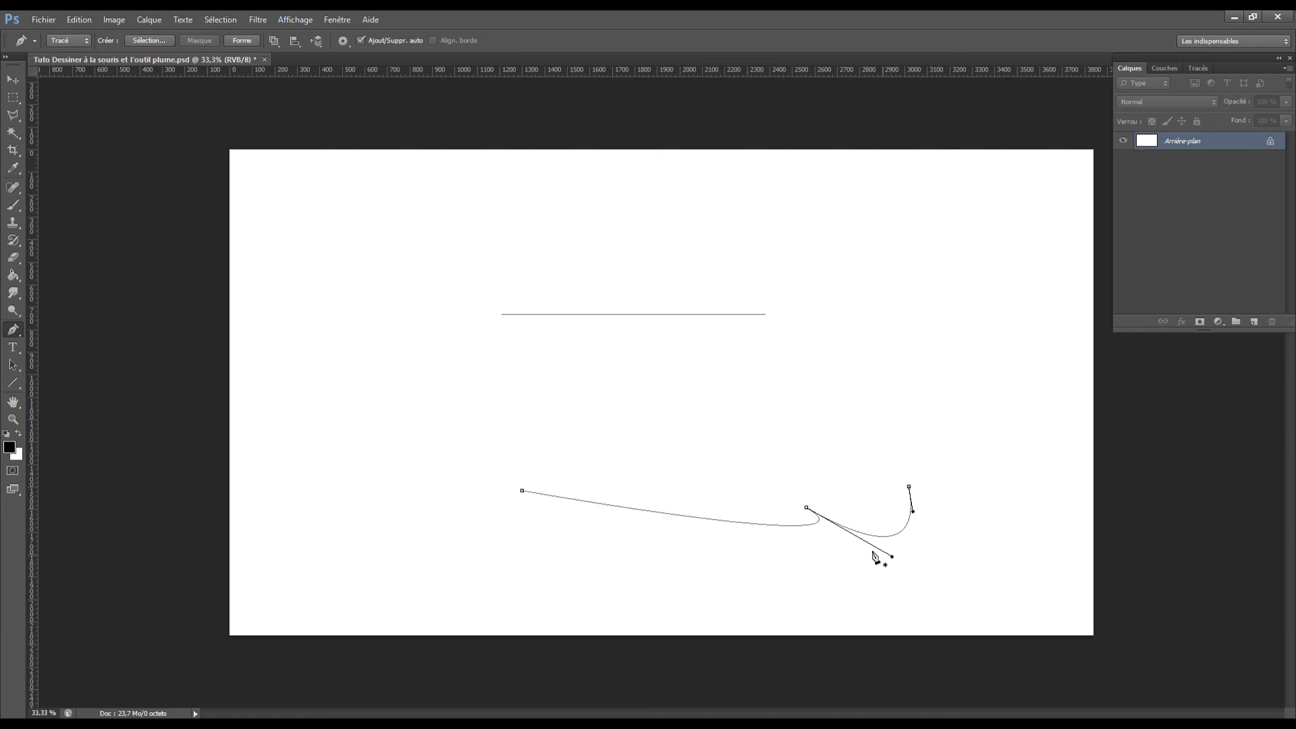
# Add an anchor on the long lower curve and adjust both its direction handles, deleting the neighbouring anchor
pyautogui.click(756, 525)
pyautogui.moveTo(669, 517); pyautogui.dragTo(710, 581)
pyautogui.moveTo(838, 526); pyautogui.dragTo(821, 441)
pyautogui.click(808, 509)
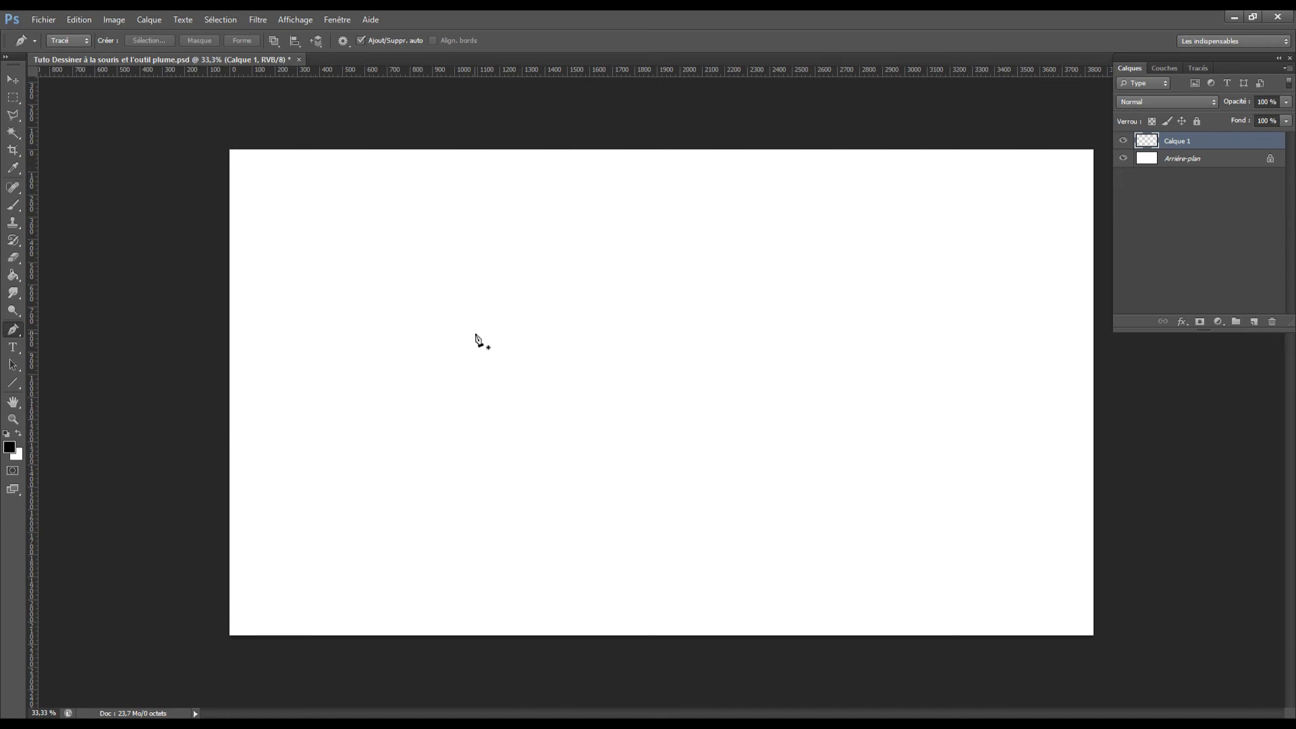
# Draw a separate horizontal straight path across the upper middle of the canvas
pyautogui.click(470, 322)
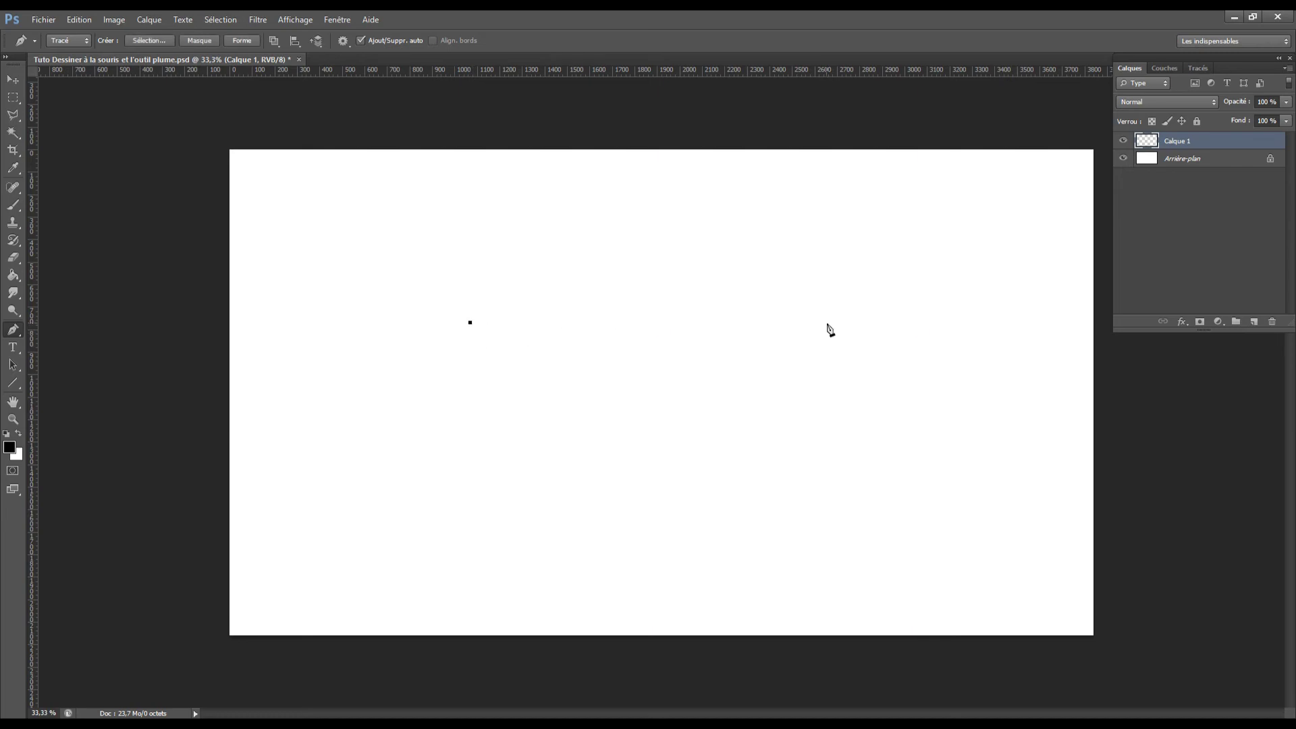
pyautogui.click(827, 322)
pyautogui.press('Escape')
# Draw an open wavy path below the straight line, with a wide arch followed by a short curve hooking upward
pyautogui.click(501, 470)
pyautogui.moveTo(842, 462); pyautogui.dragTo(1045, 600)
pyautogui.keyDown('alt'); pyautogui.click(842, 463); pyautogui.keyUp('alt')
pyautogui.moveTo(937, 423); pyautogui.dragTo(939, 309)
pyautogui.press('Escape')
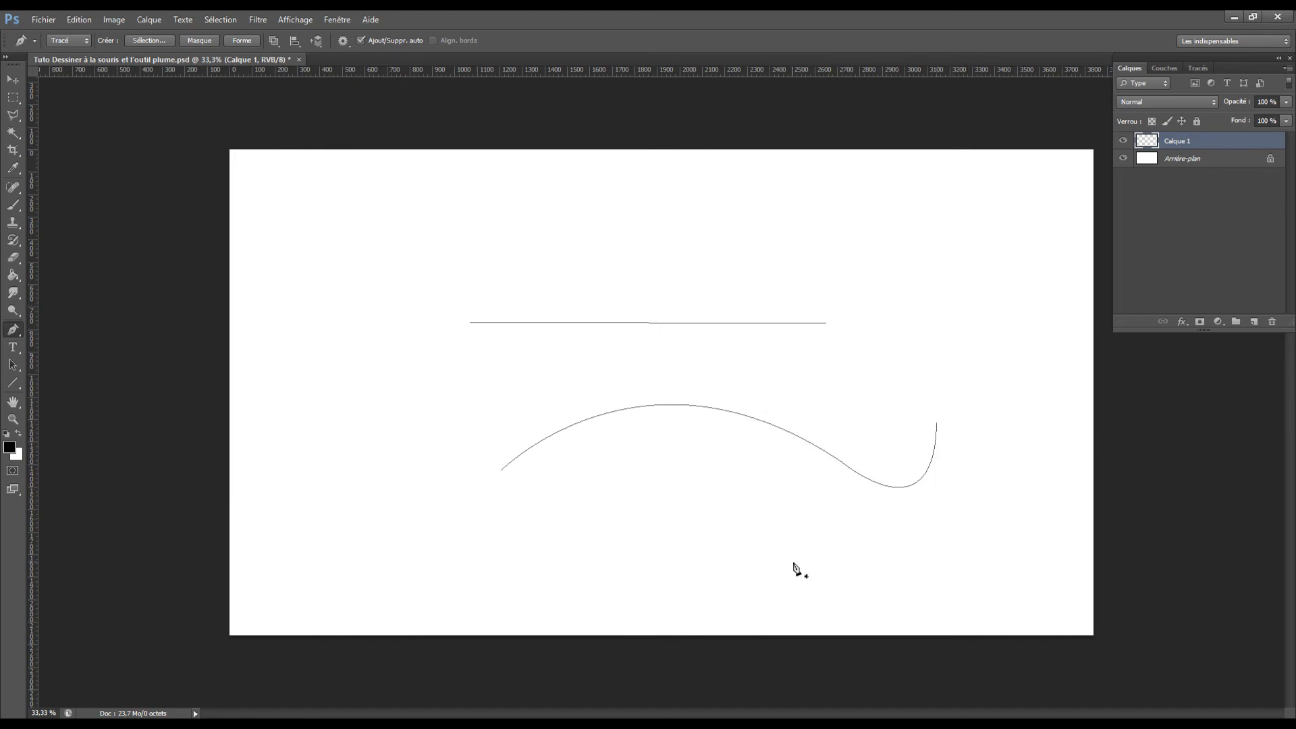
# Set the Brush tool to the hard round 48 px preset with 100 % hardness
pyautogui.press('b')
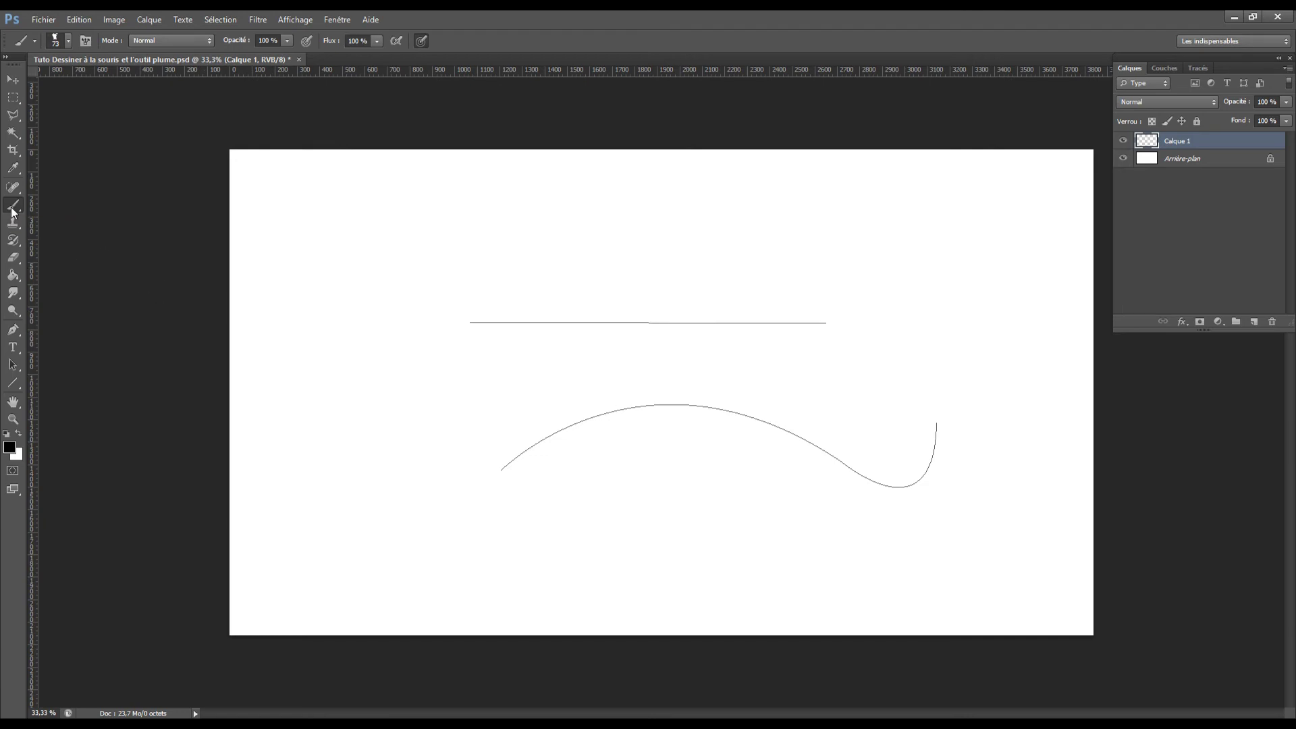
pyautogui.click(68, 41)
pyautogui.moveTo(338, 181); pyautogui.dragTo(339, 127)
pyautogui.click(116, 163)
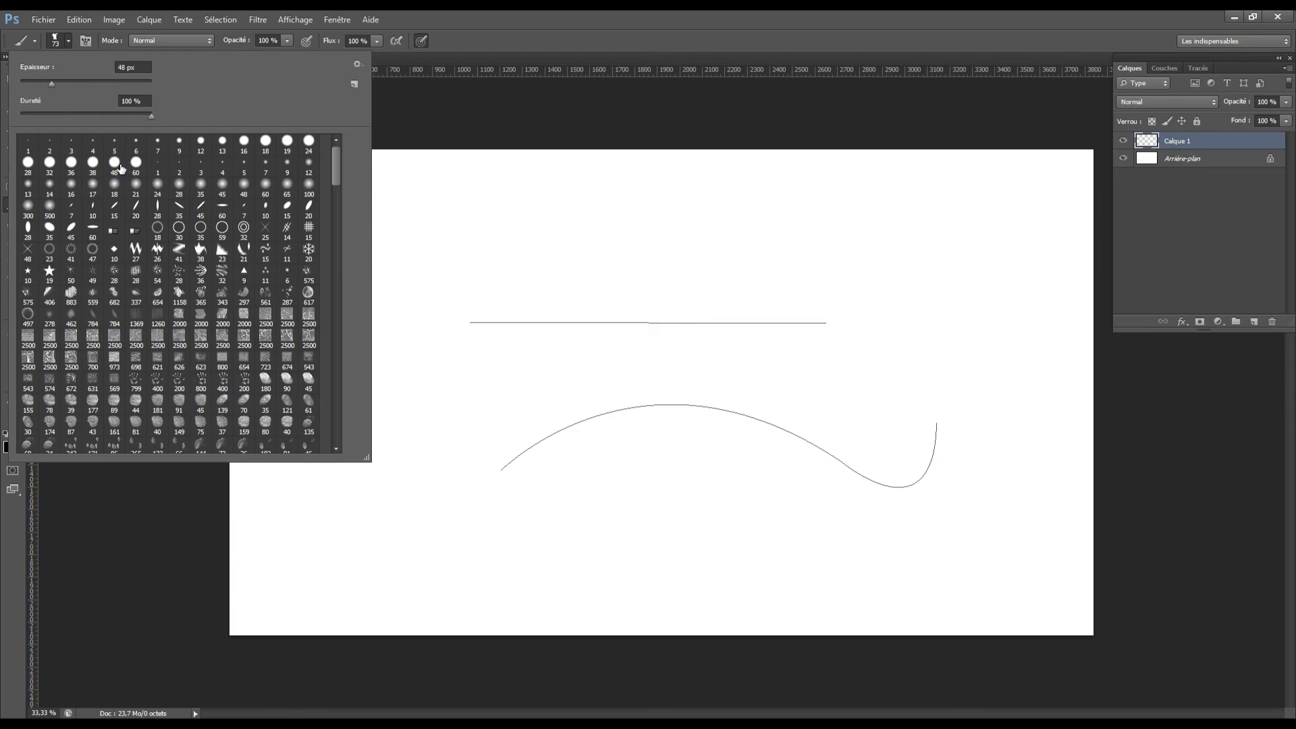
pyautogui.click(716, 259)
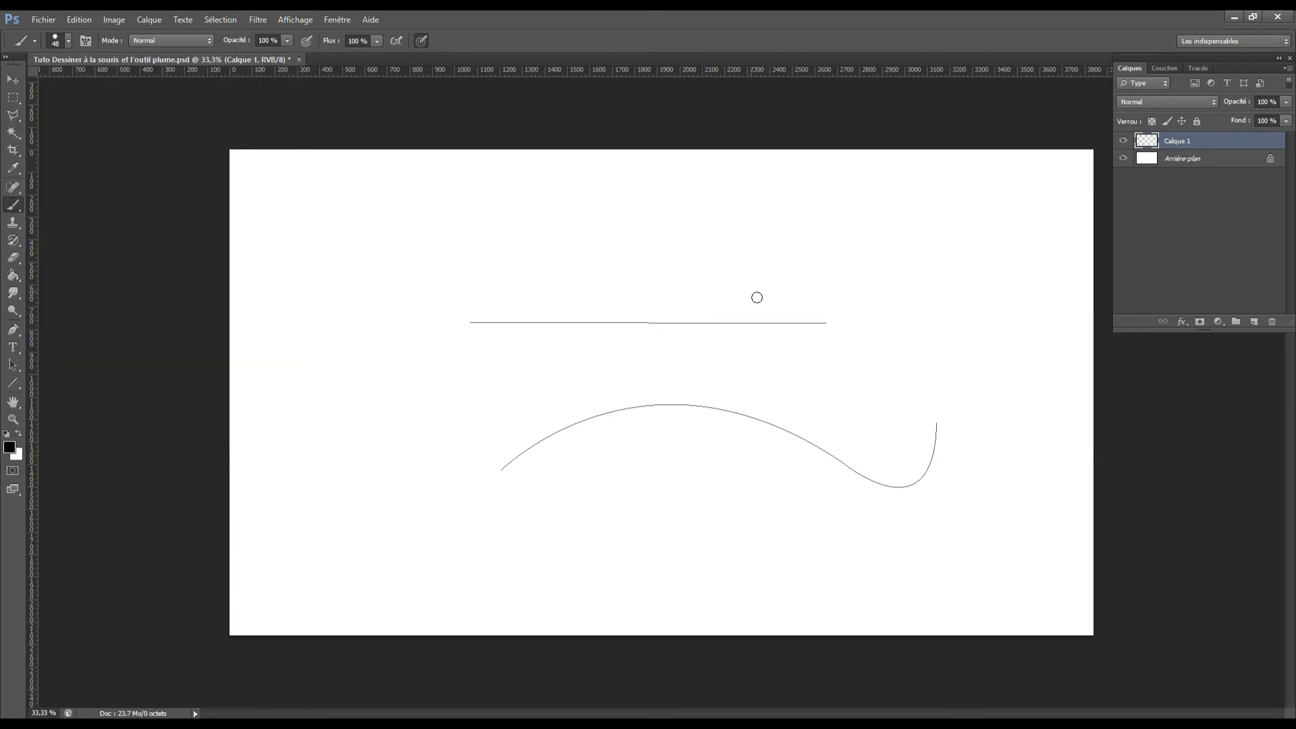
# Stroke both paths with the brush (Forme) without Simuler la pression, and undo the stroke
pyautogui.press('p')
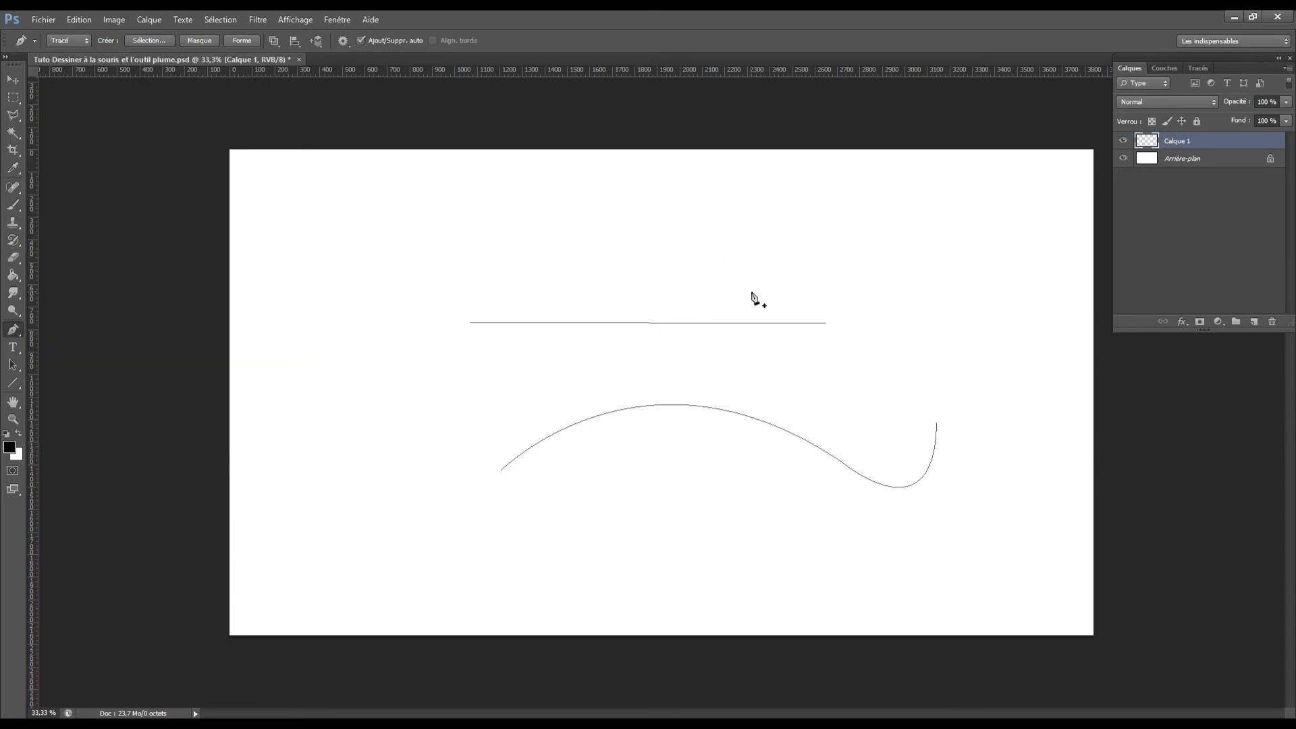
pyautogui.rightClick(760, 362)
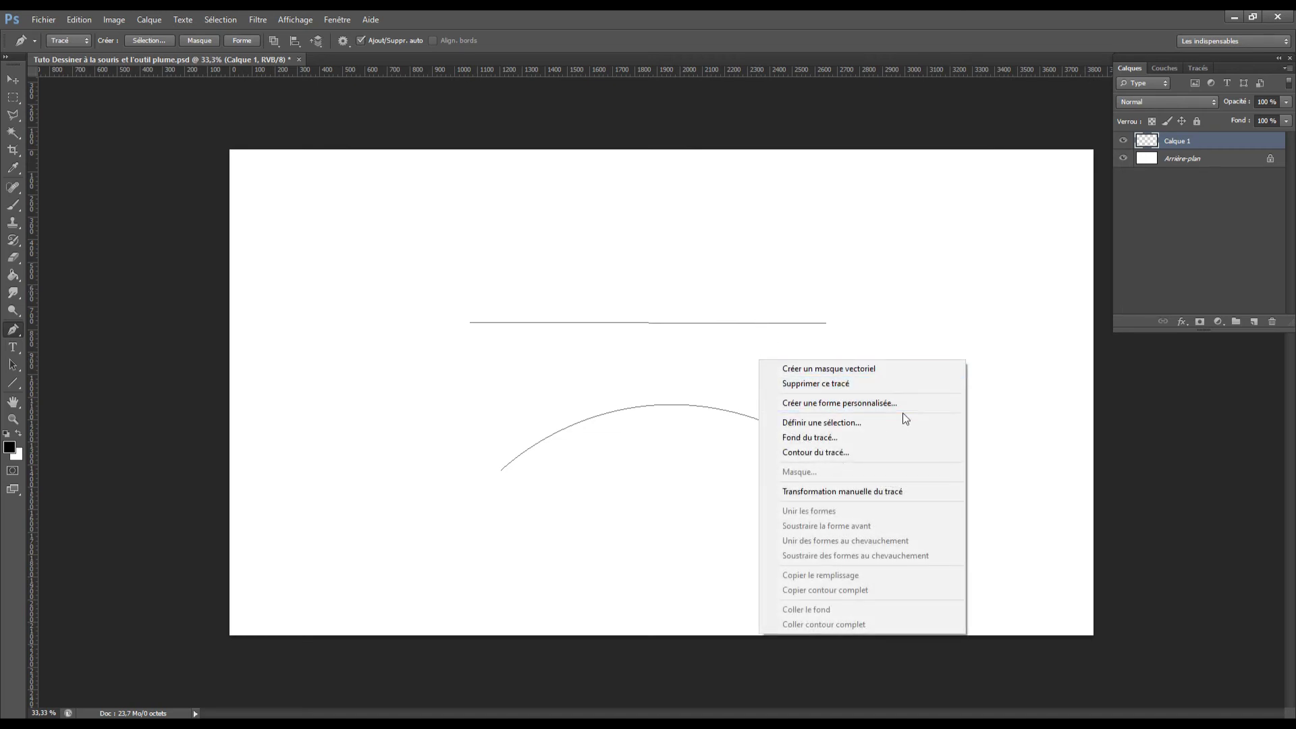
pyautogui.click(878, 452)
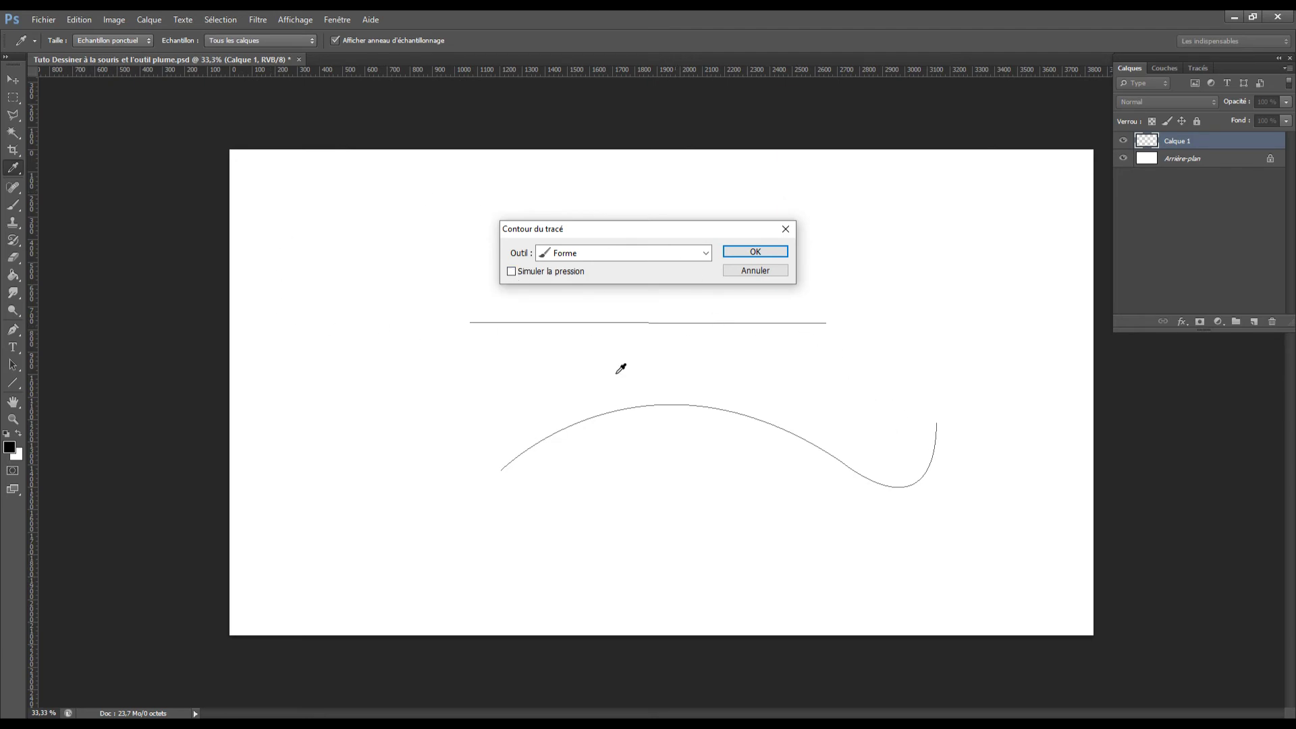
pyautogui.click(768, 253)
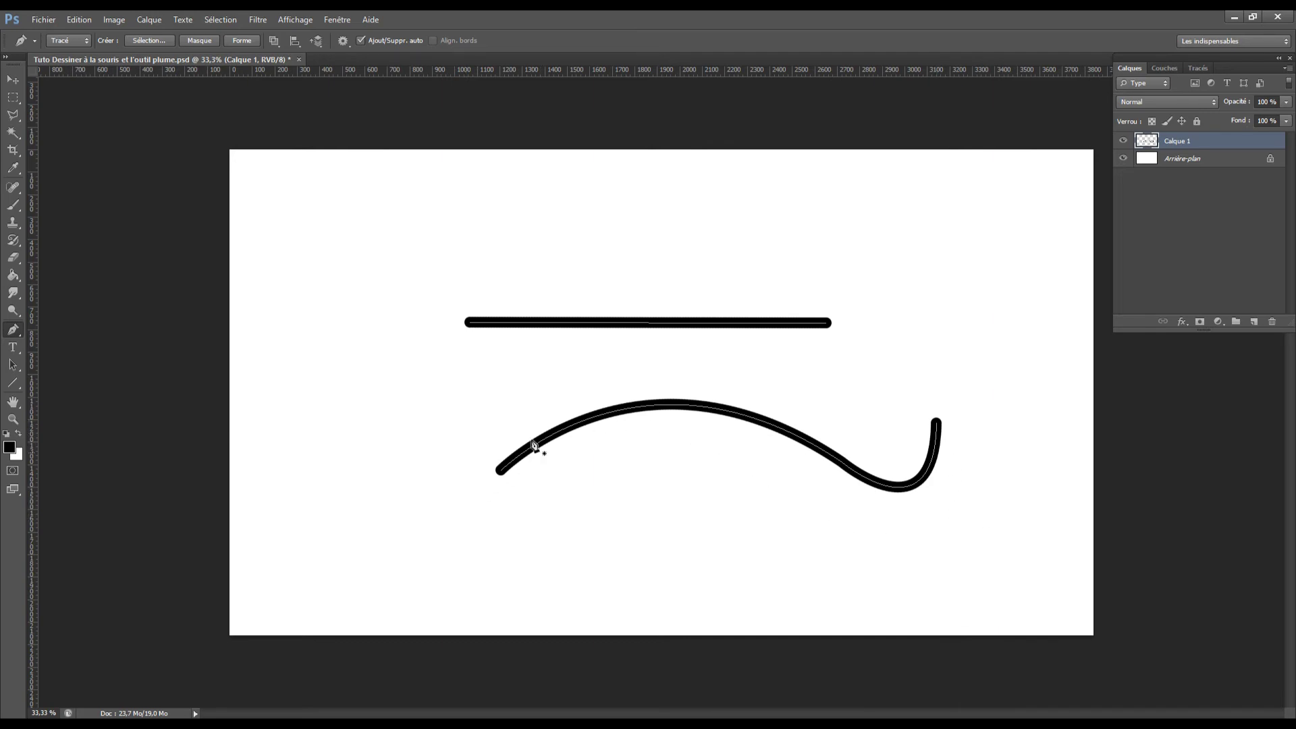
pyautogui.hotkey('ctrl', 'z')
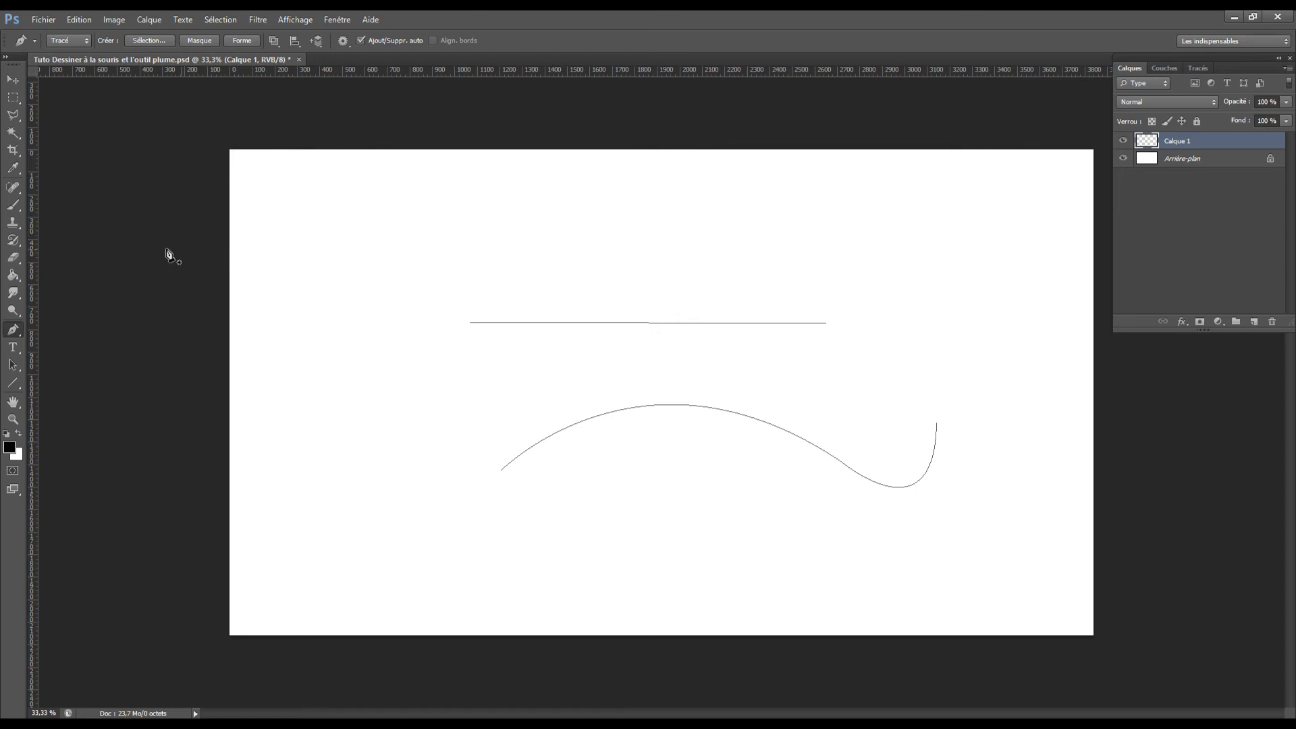
# Turn on pressure control for the brush size and stroke both paths with the brush (Forme), with Simuler la pression enabled
pyautogui.click(12, 209)
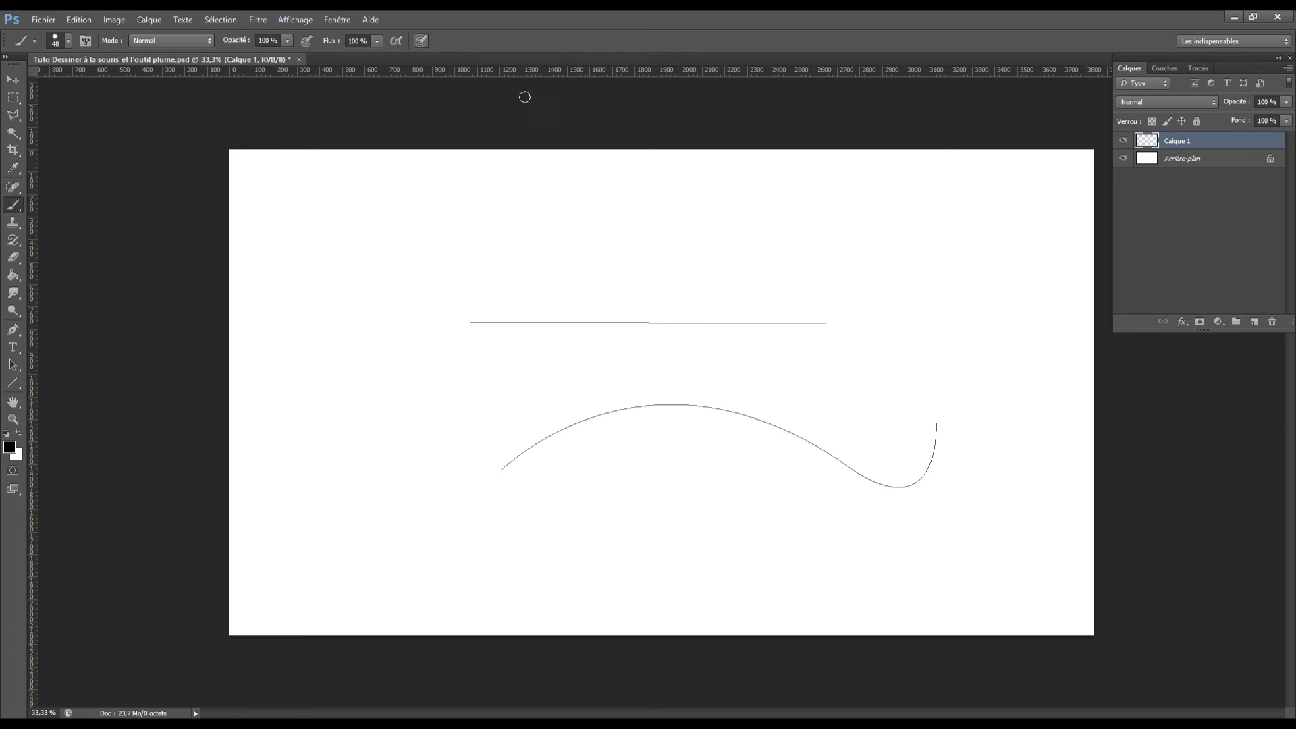
pyautogui.click(425, 42)
pyautogui.click(13, 330)
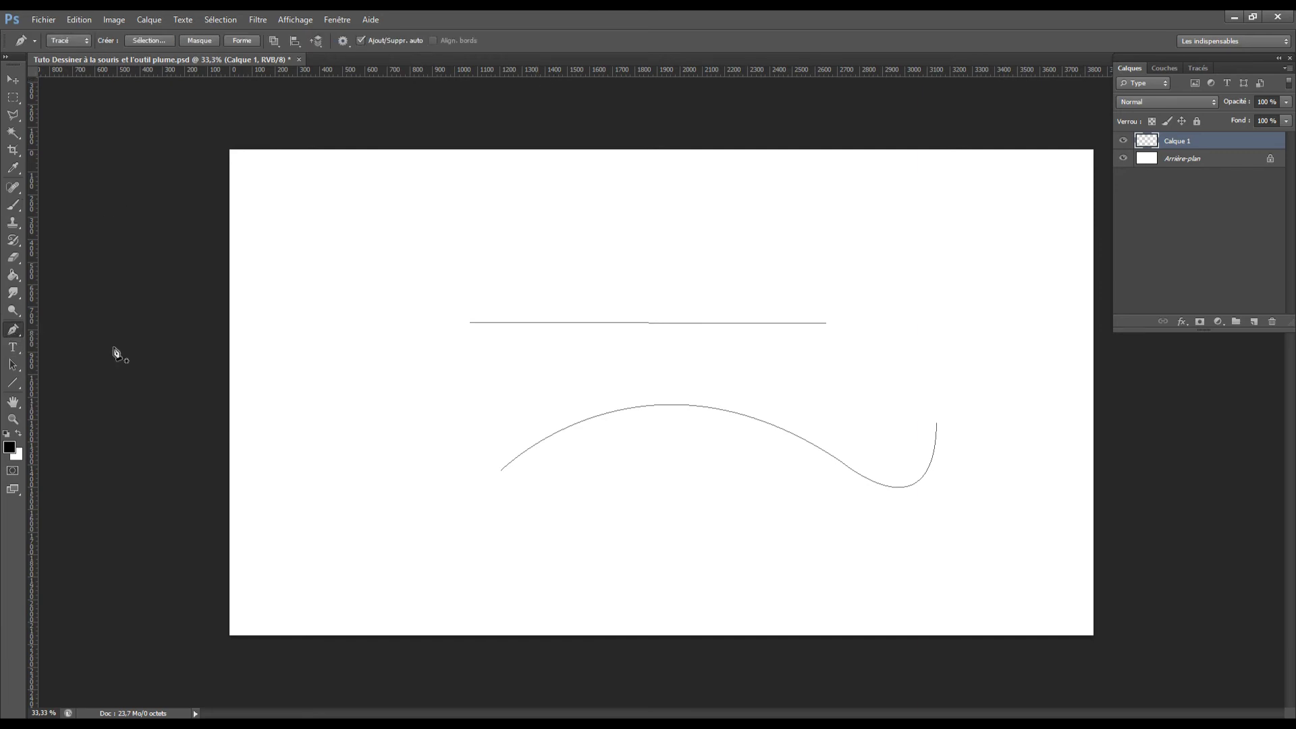
pyautogui.rightClick(581, 285)
pyautogui.click(716, 378)
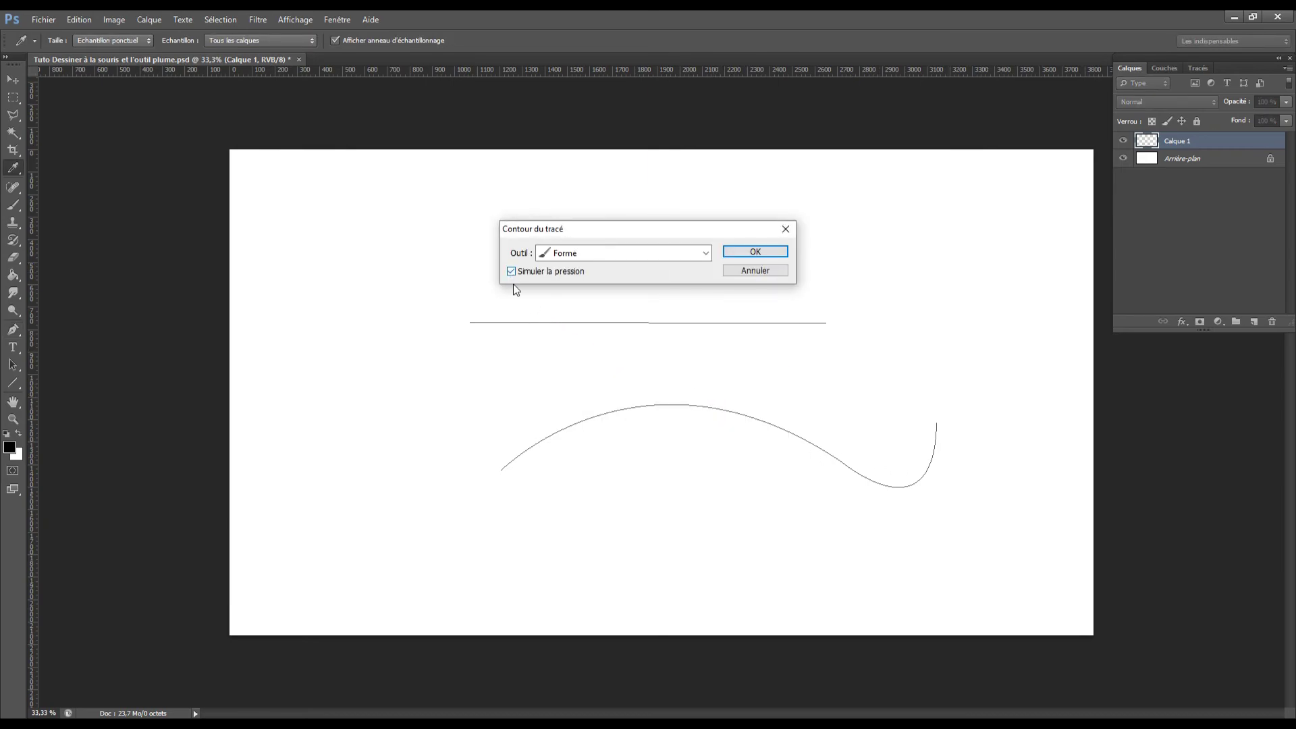
pyautogui.click(776, 252)
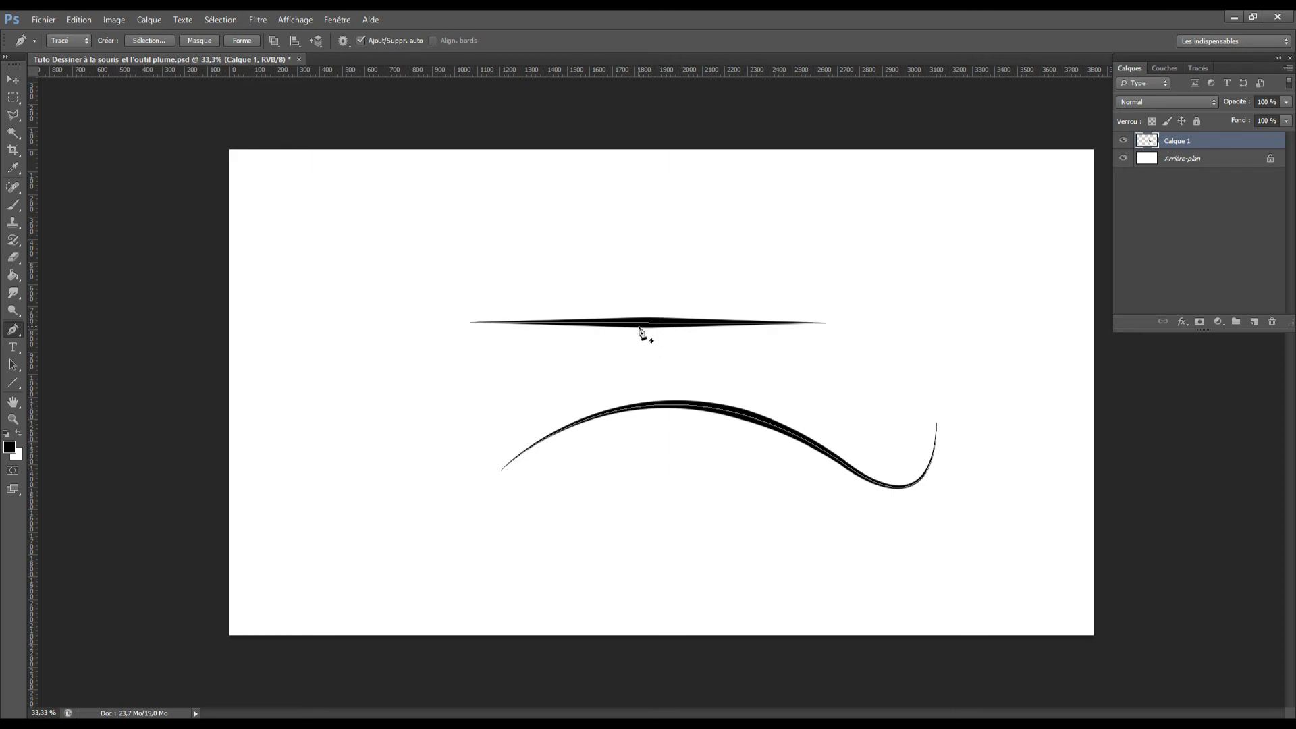
# Delete both paths and the stroked layer Calque 1
pyautogui.press('Delete')
pyautogui.press('Delete')
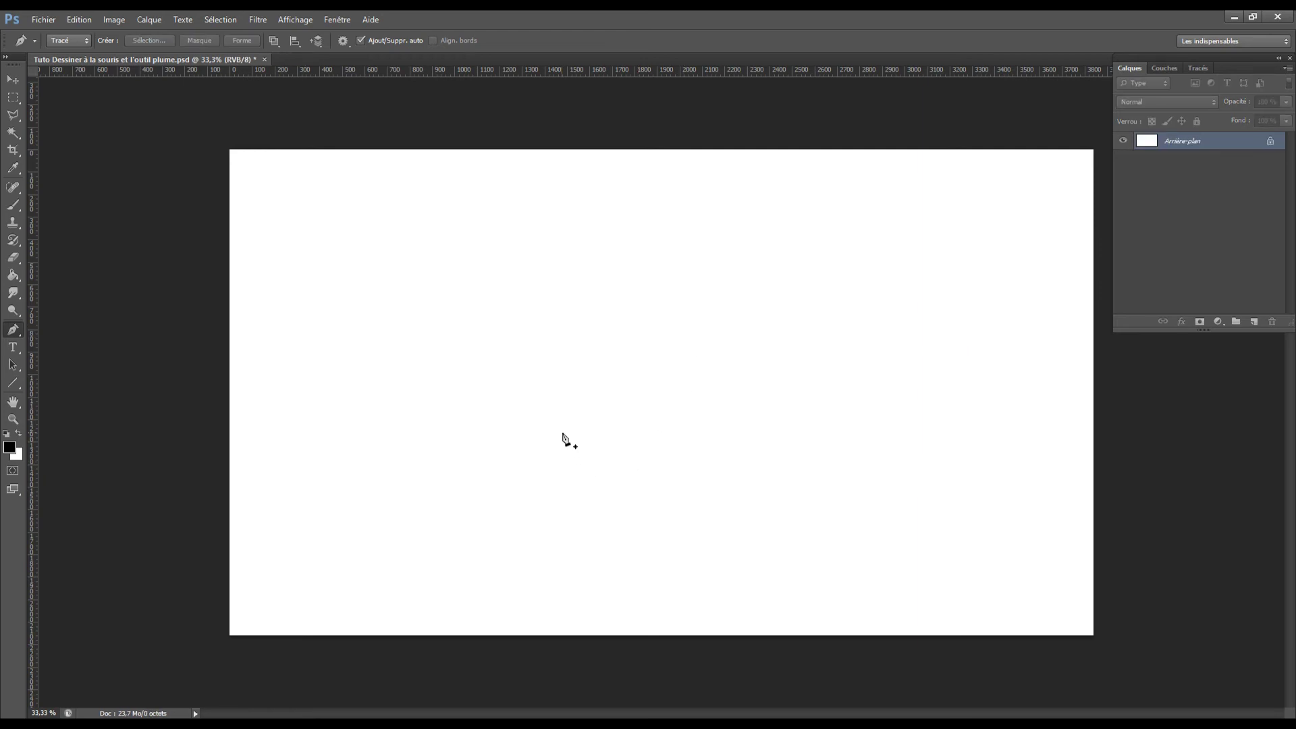
# Draw a closed egg-shaped path in the middle of the canvas from three curved anchor points
pyautogui.click(509, 366)
pyautogui.moveTo(637, 304); pyautogui.dragTo(795, 357)
pyautogui.moveTo(657, 471); pyautogui.dragTo(579, 500)
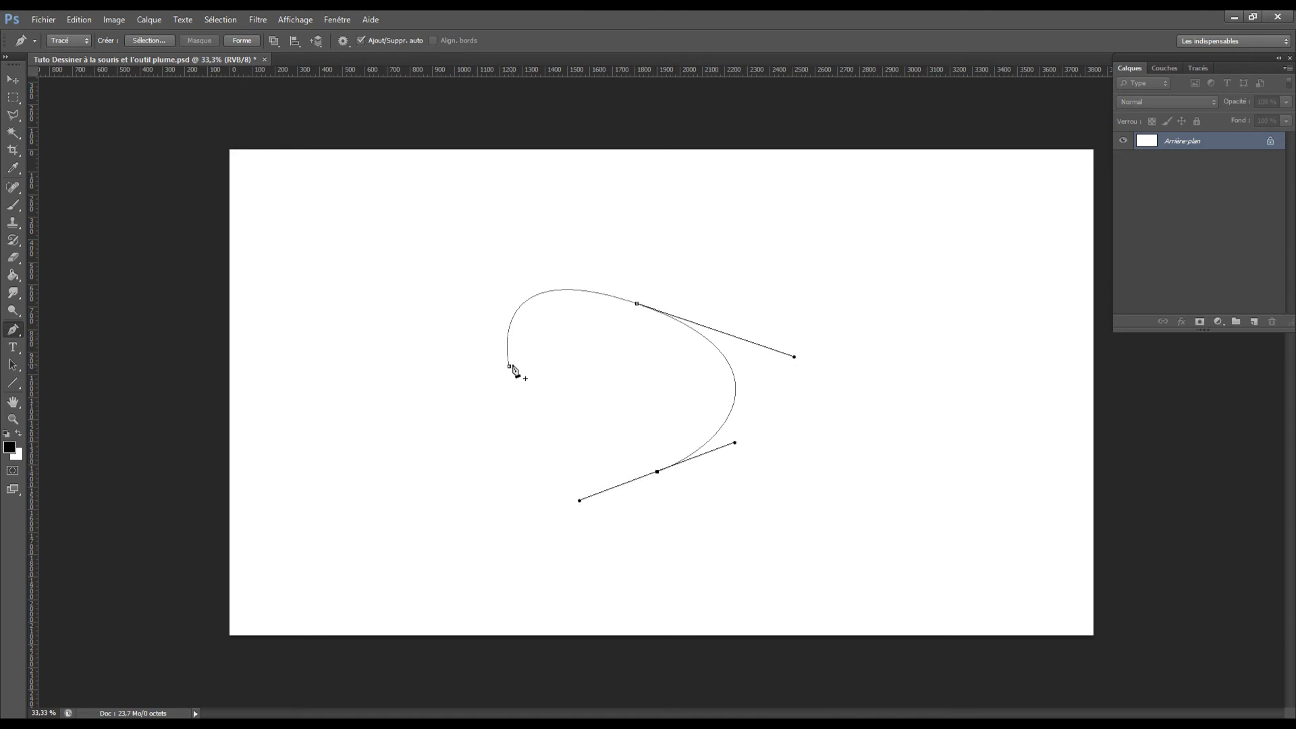
pyautogui.moveTo(510, 367); pyautogui.dragTo(506, 318)
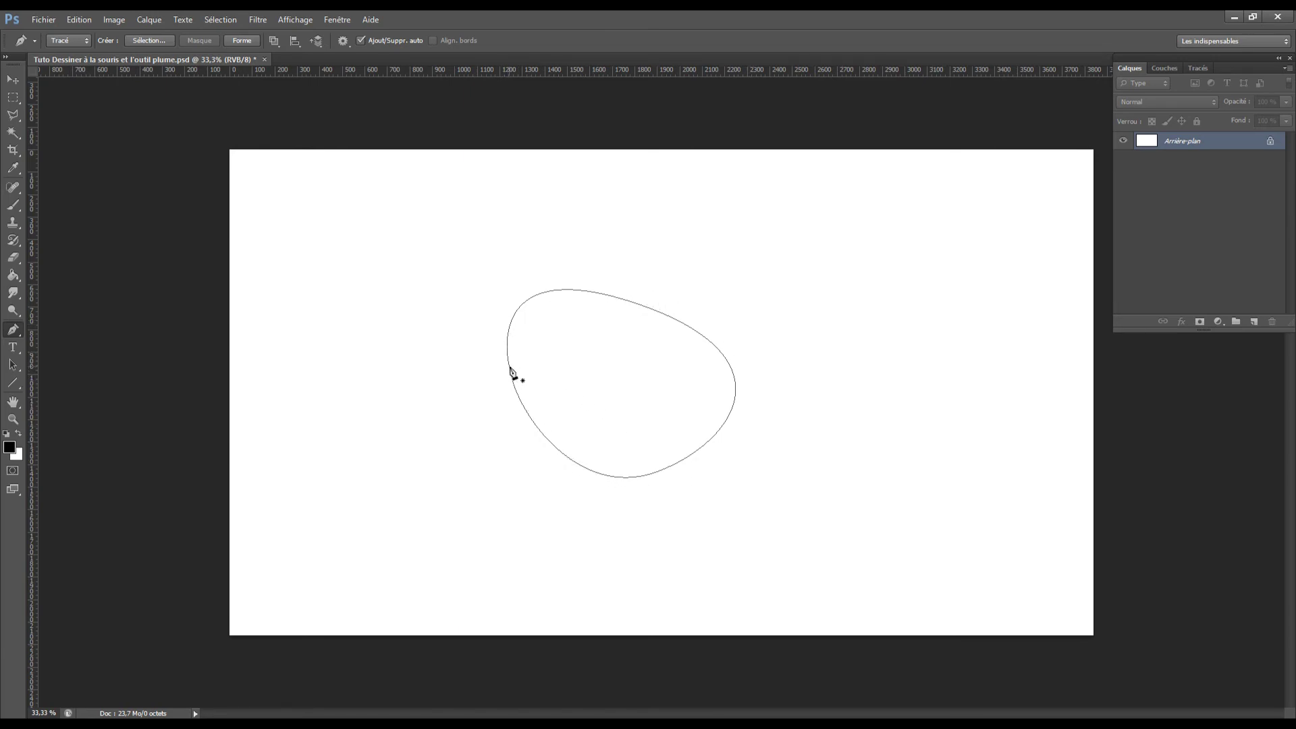
# Stroke the closed egg-shaped path using Contour du tracé
pyautogui.rightClick(661, 378)
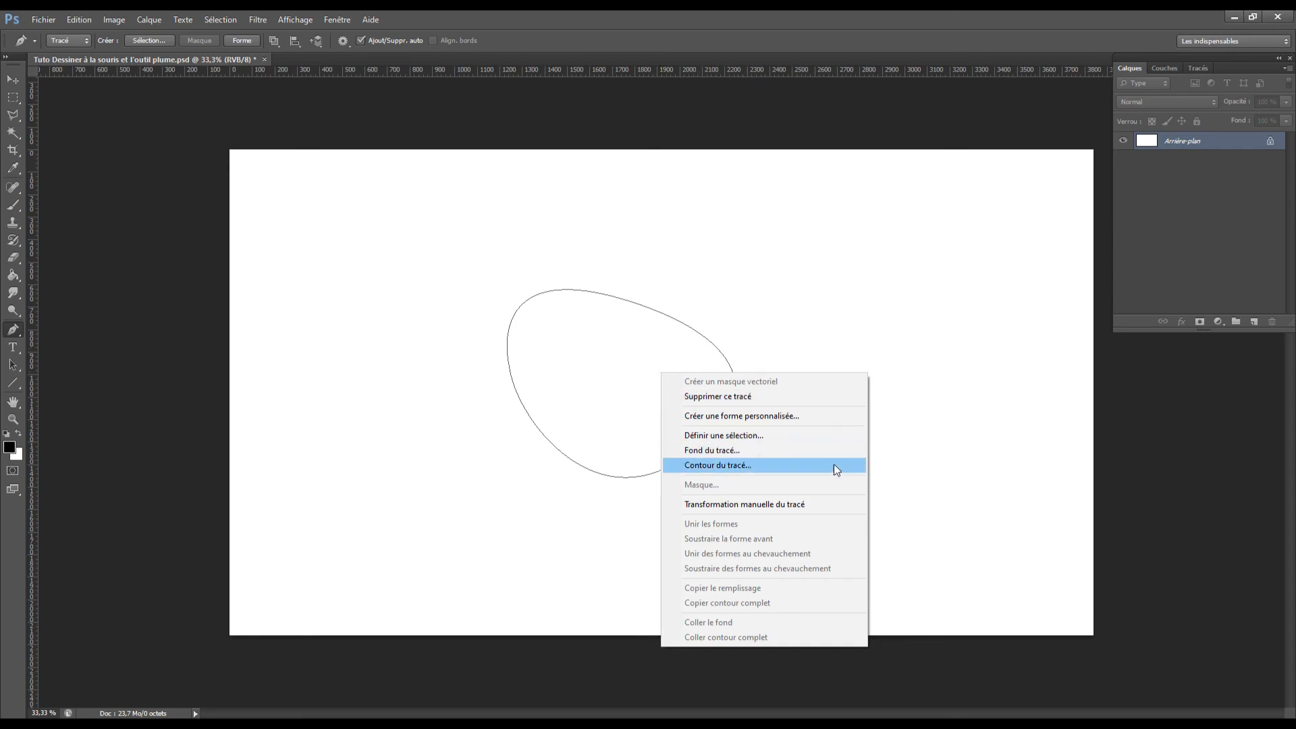
pyautogui.click(816, 468)
pyautogui.click(754, 253)
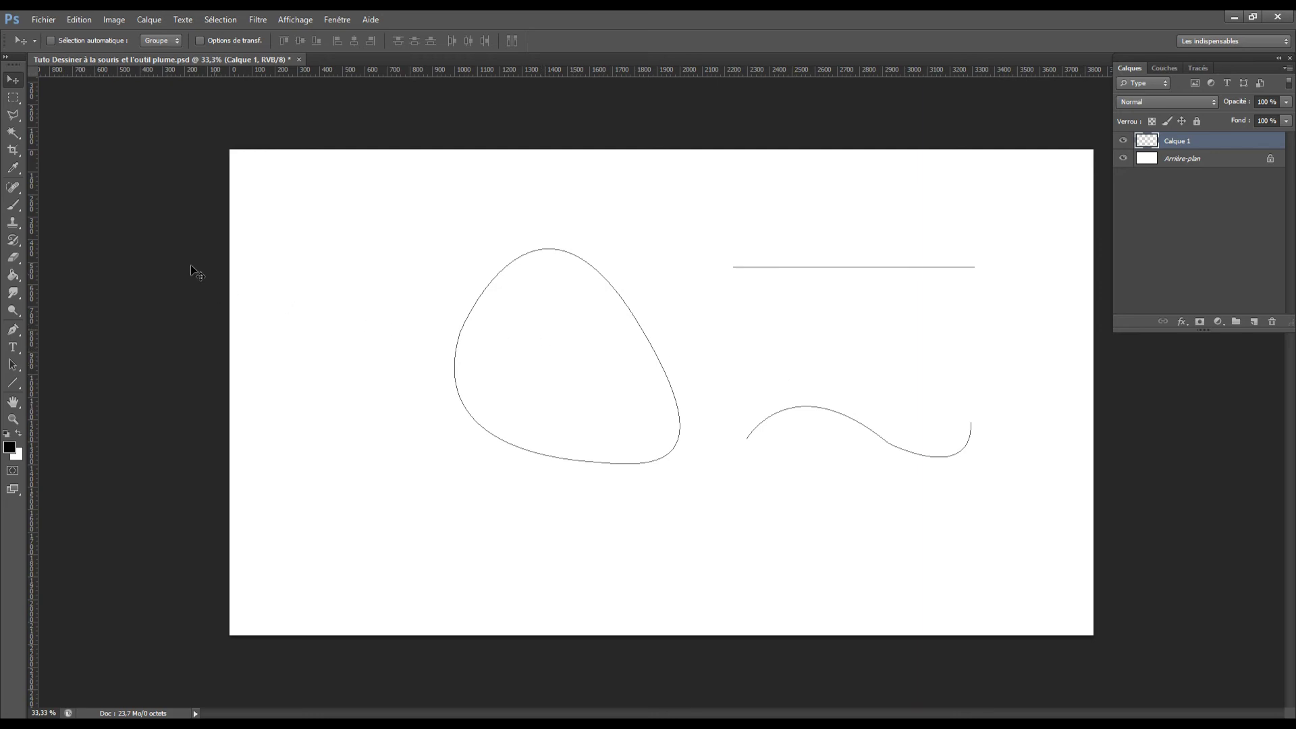
# Try stroking the three paths with a slanted elliptical 60 px brush using Contour du tracé, and undo the stroke
pyautogui.click(14, 204)
pyautogui.click(68, 41)
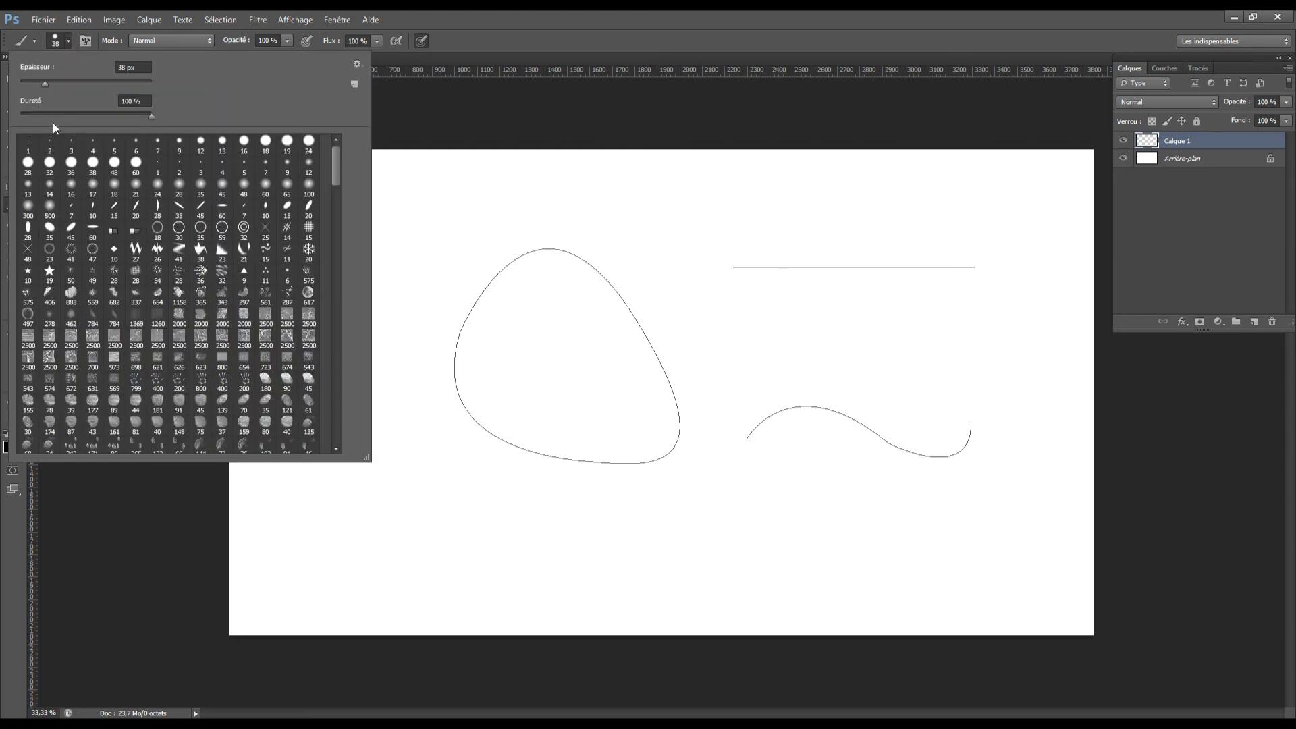
pyautogui.click(77, 233)
pyautogui.click(732, 318)
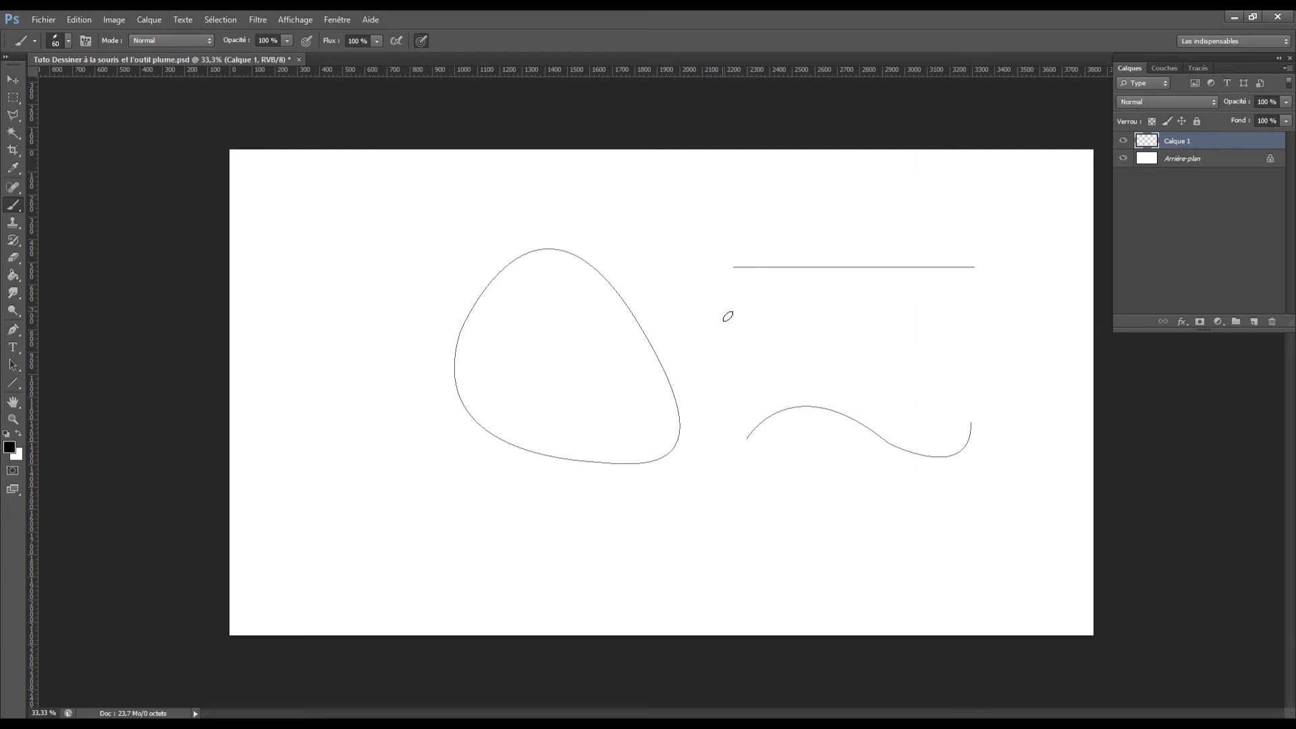
pyautogui.press('p')
pyautogui.rightClick(737, 316)
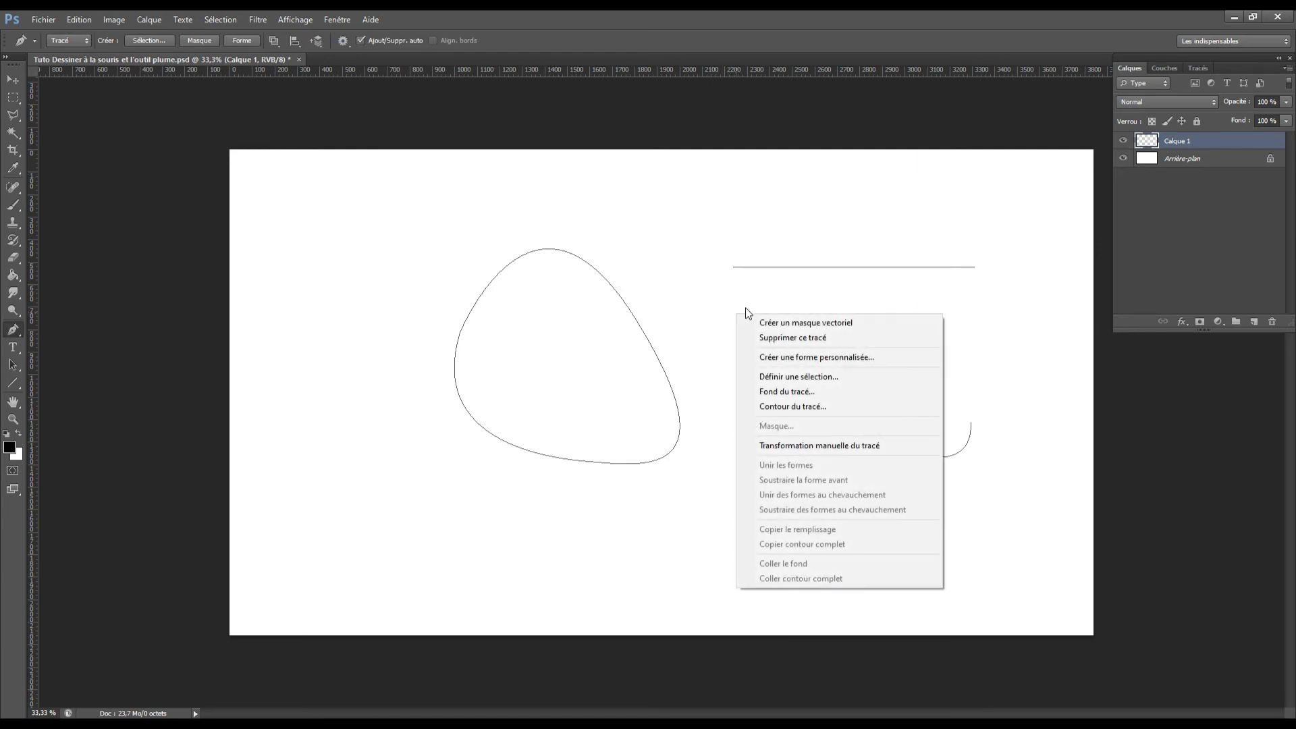
pyautogui.click(873, 406)
pyautogui.click(760, 253)
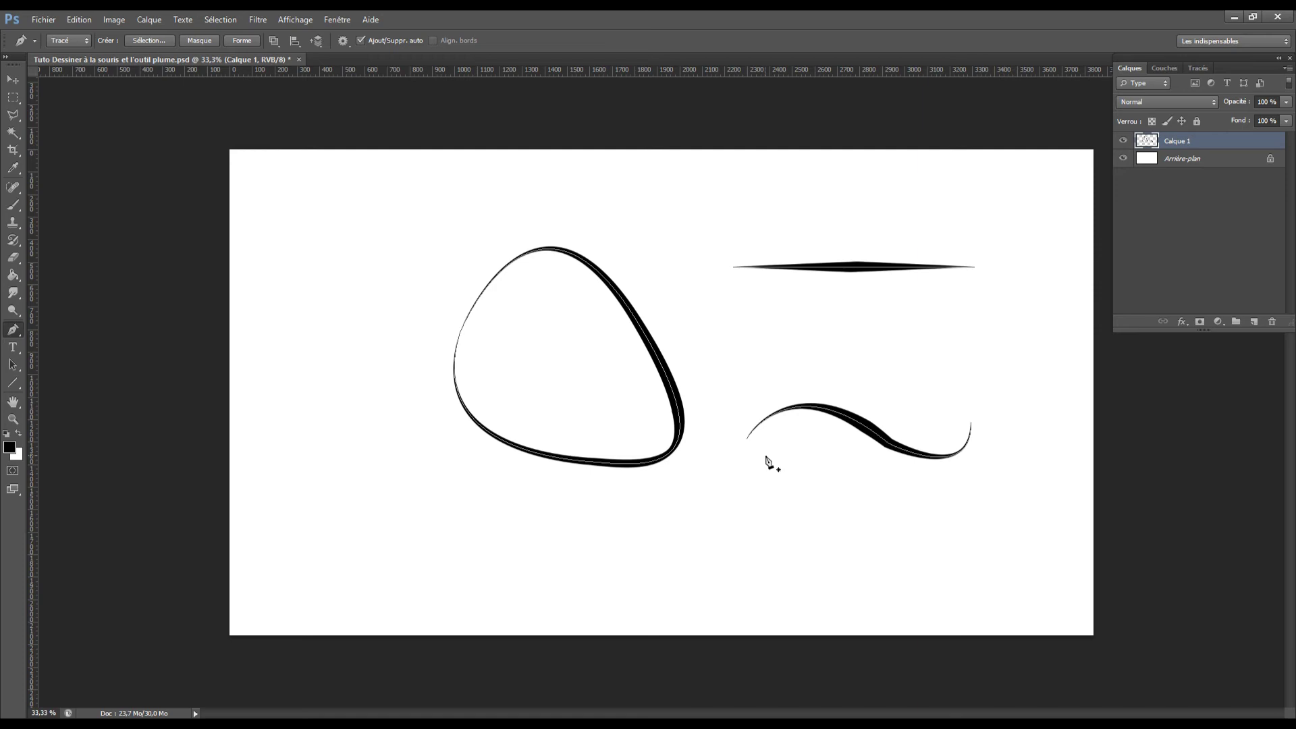
pyautogui.hotkey('ctrl', 'z')
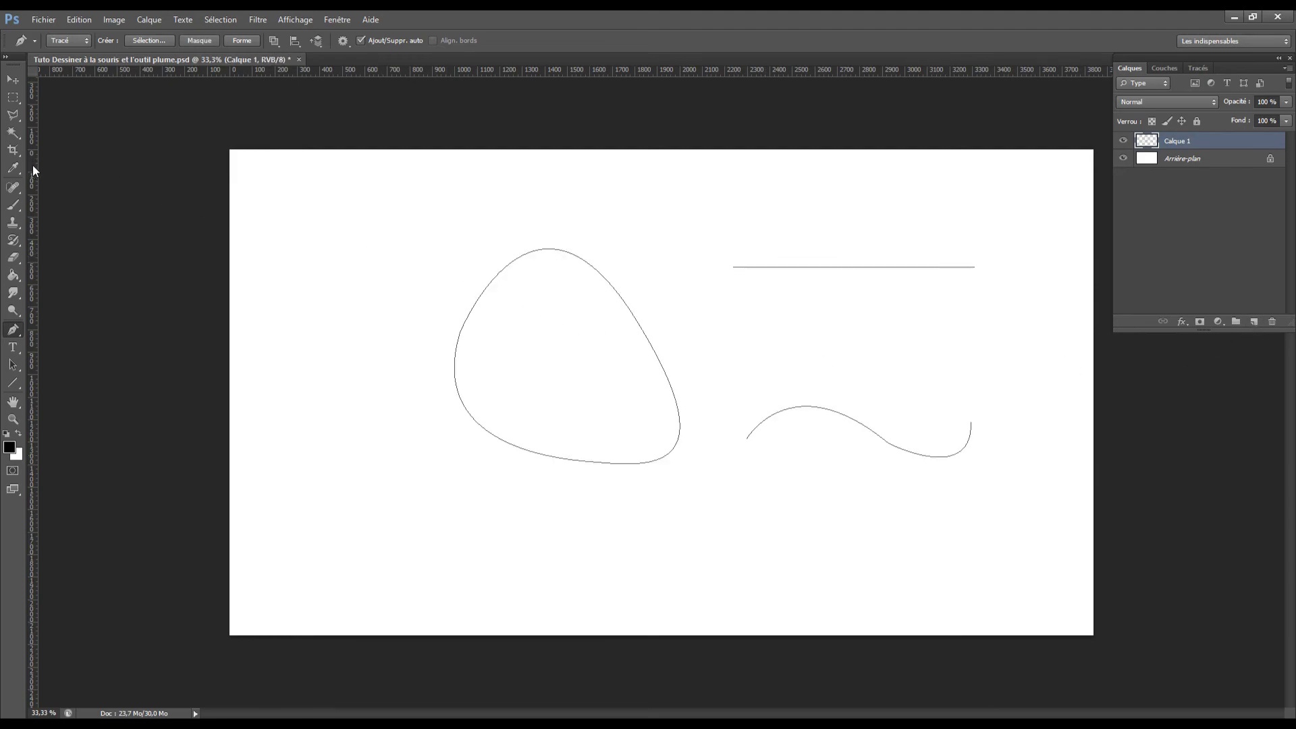
# Choose the 80 px square-tipped textured brush and stroke the three paths with Forme and Simuler la pression enabled
pyautogui.click(14, 206)
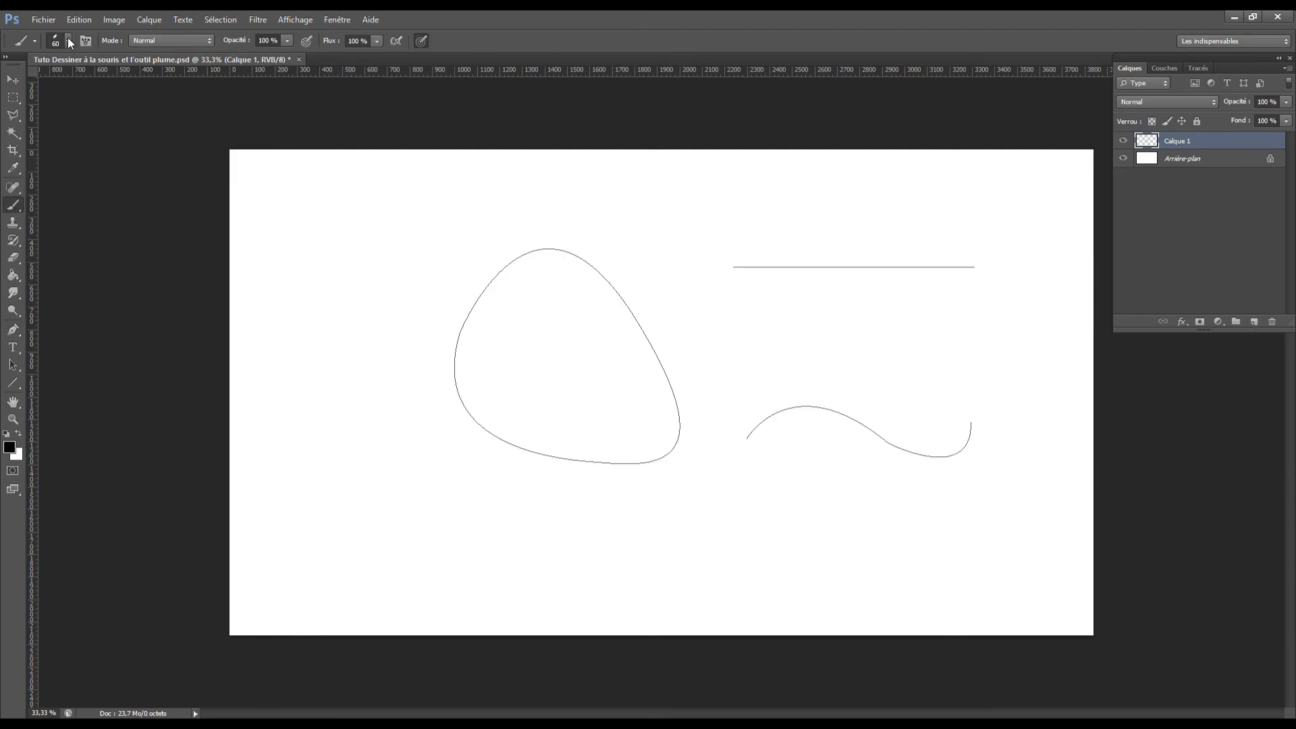
pyautogui.click(69, 41)
pyautogui.moveTo(336, 168); pyautogui.dragTo(338, 202)
pyautogui.doubleClick(296, 290)
pyautogui.press('p')
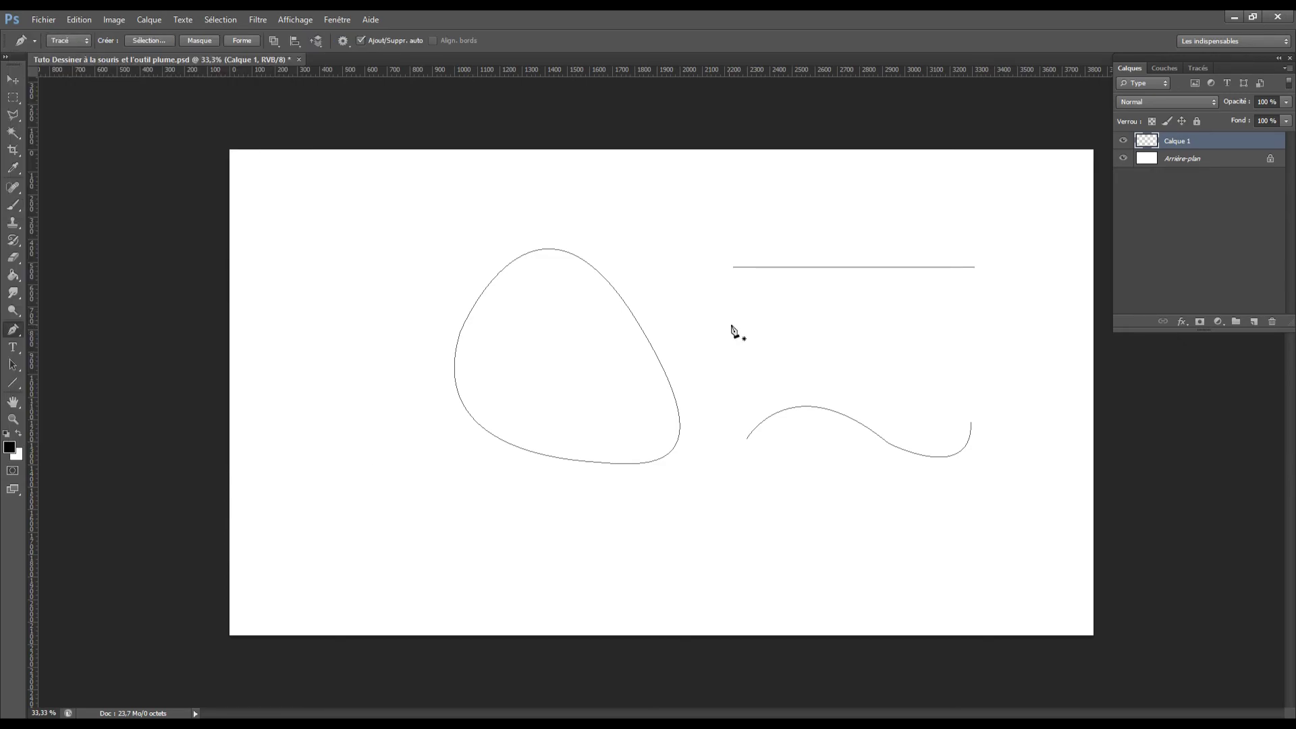
pyautogui.rightClick(734, 331)
pyautogui.click(856, 417)
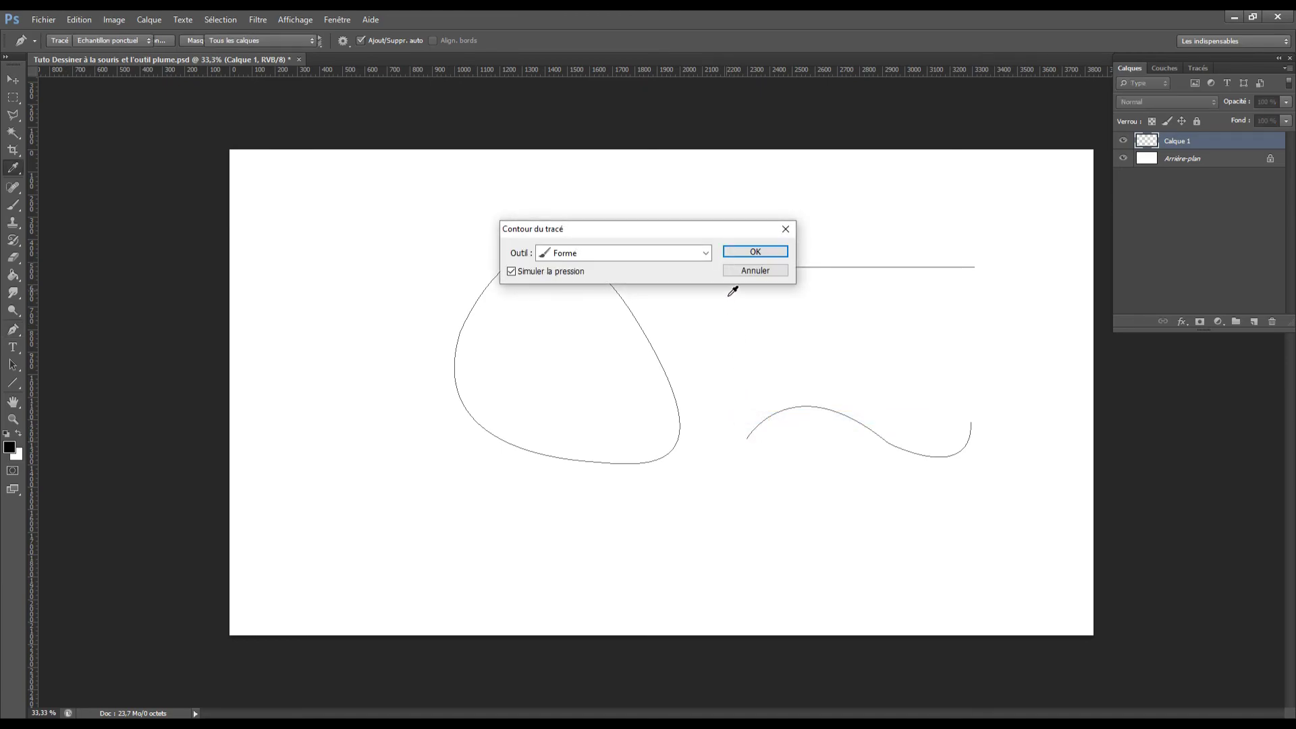
pyautogui.click(752, 251)
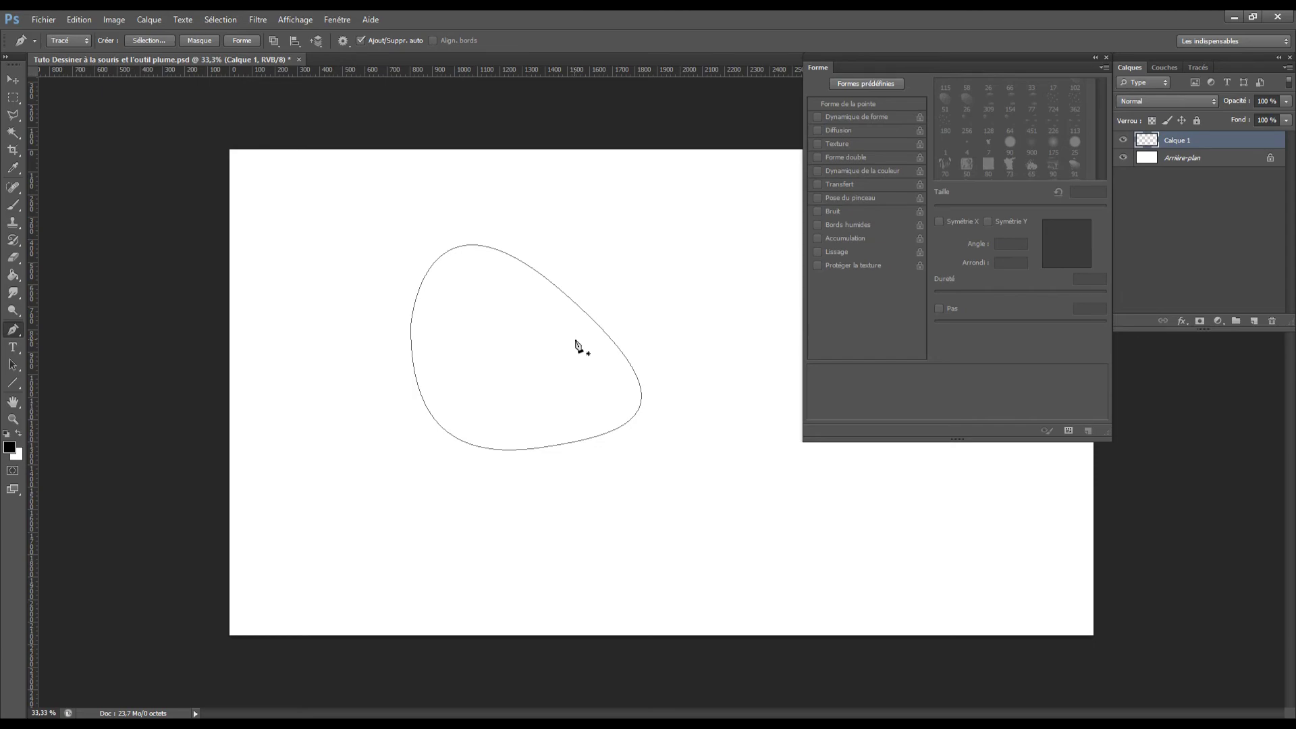
# Reduce the brush's Diamètre minimal to its lowest value and stroke the closed path with Forme and Simuler la pression enabled
pyautogui.click(13, 205)
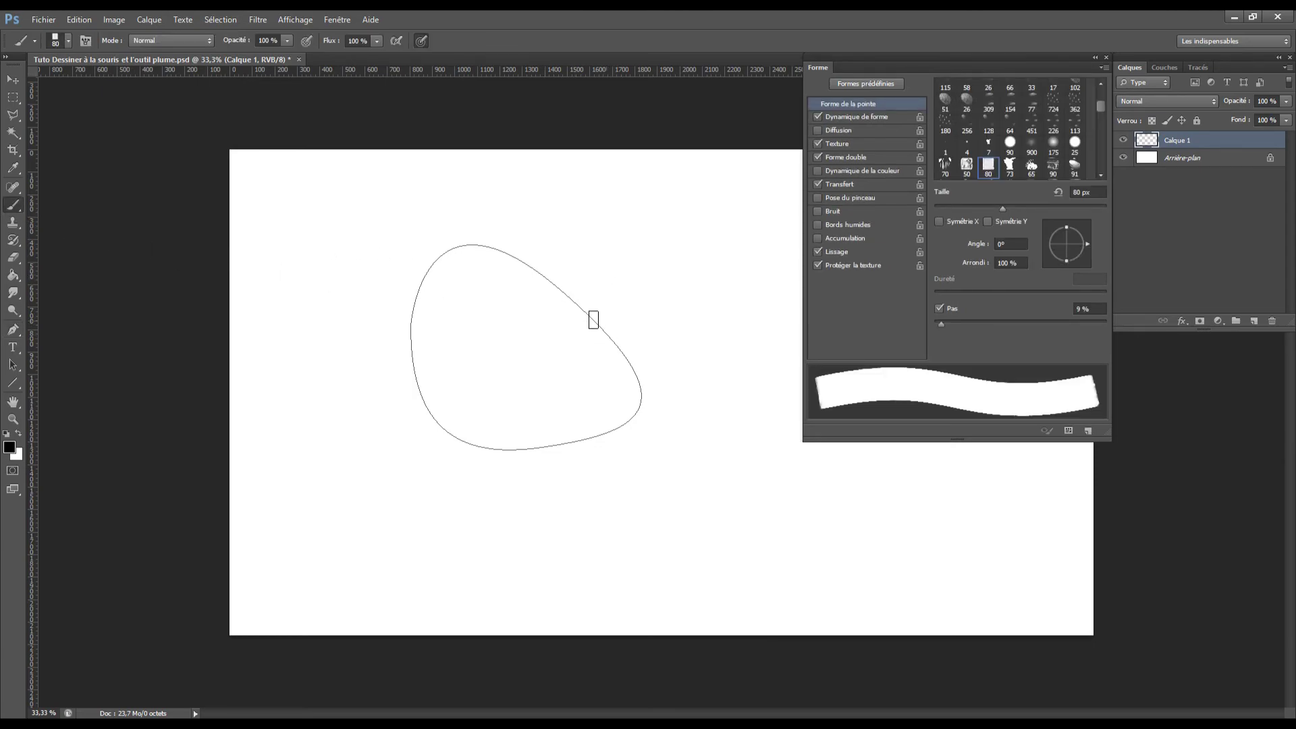
pyautogui.click(874, 118)
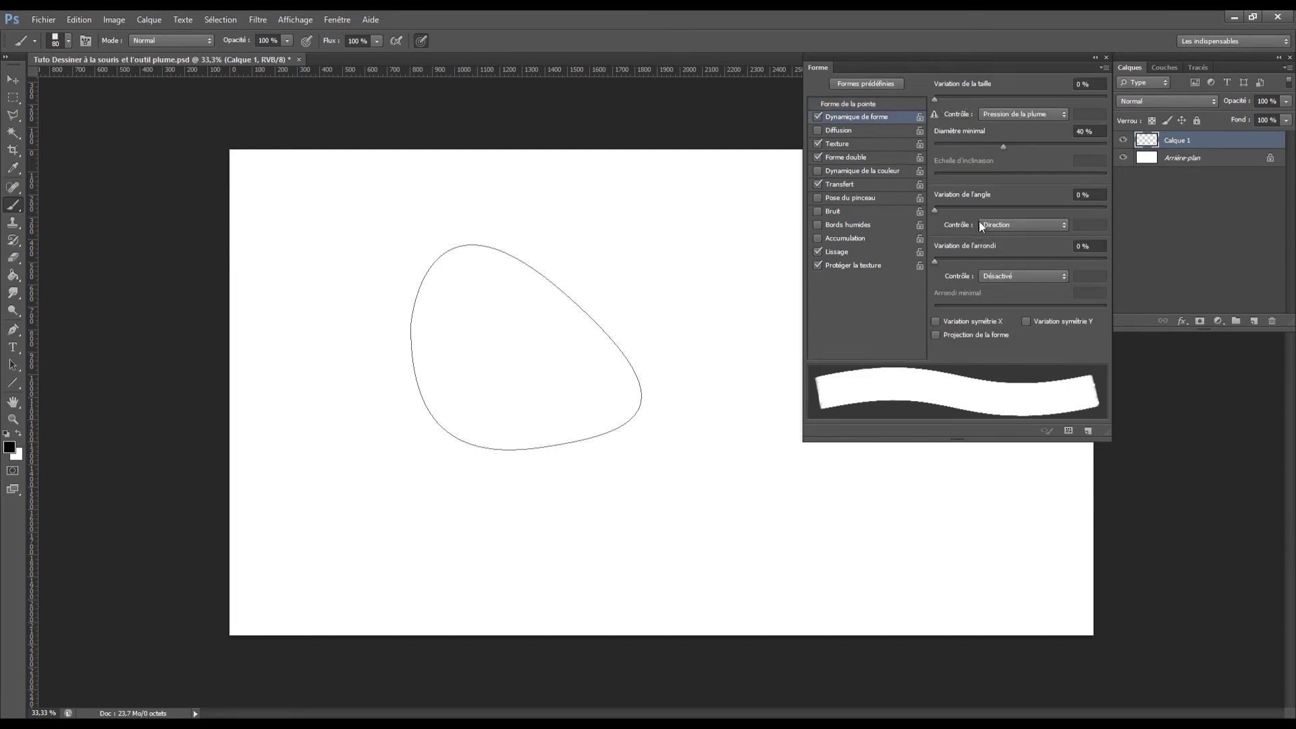
pyautogui.moveTo(1003, 148); pyautogui.dragTo(917, 149)
pyautogui.press('p')
pyautogui.rightClick(598, 335)
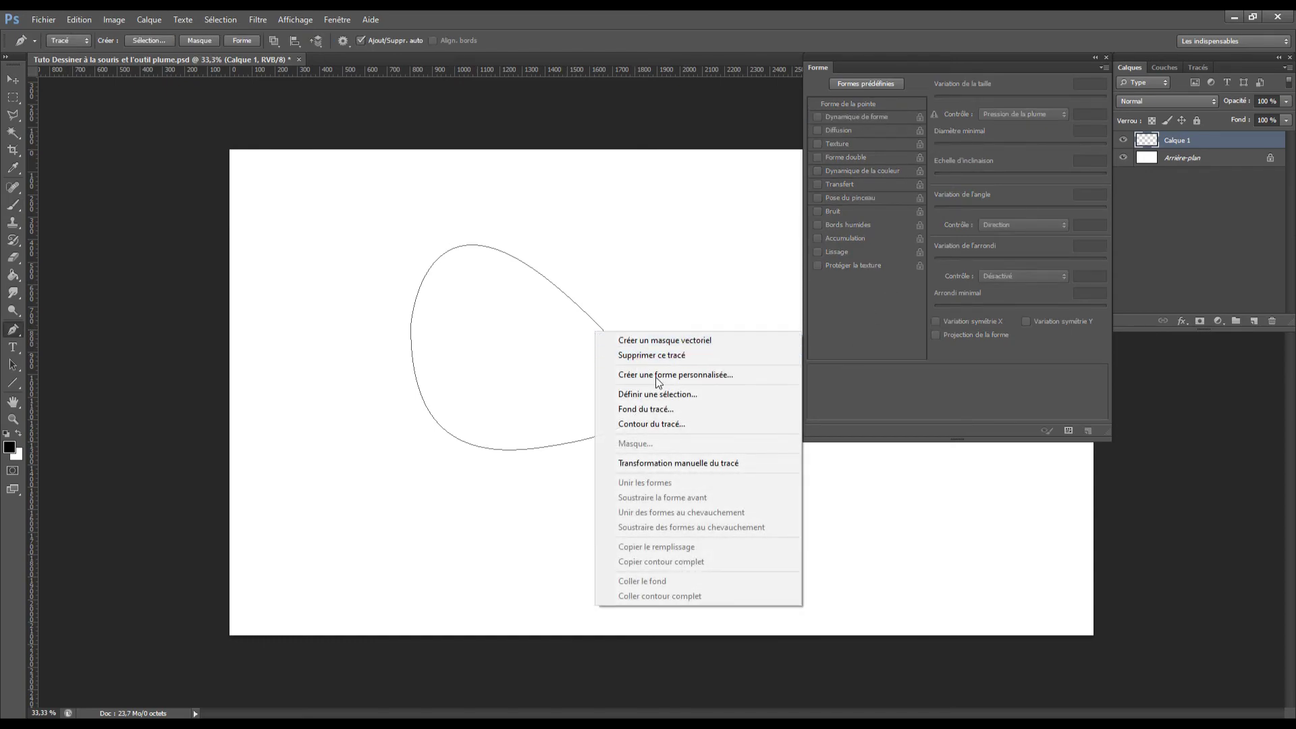
pyautogui.click(685, 425)
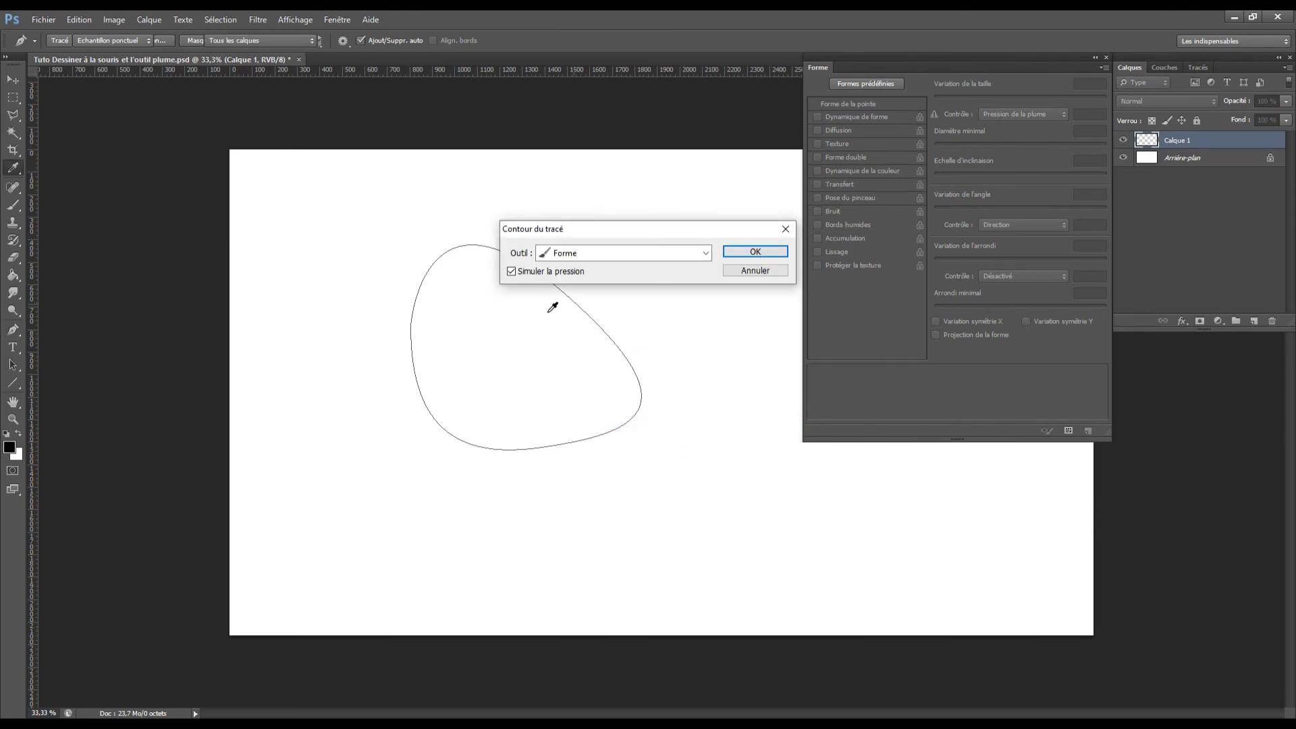
pyautogui.click(759, 250)
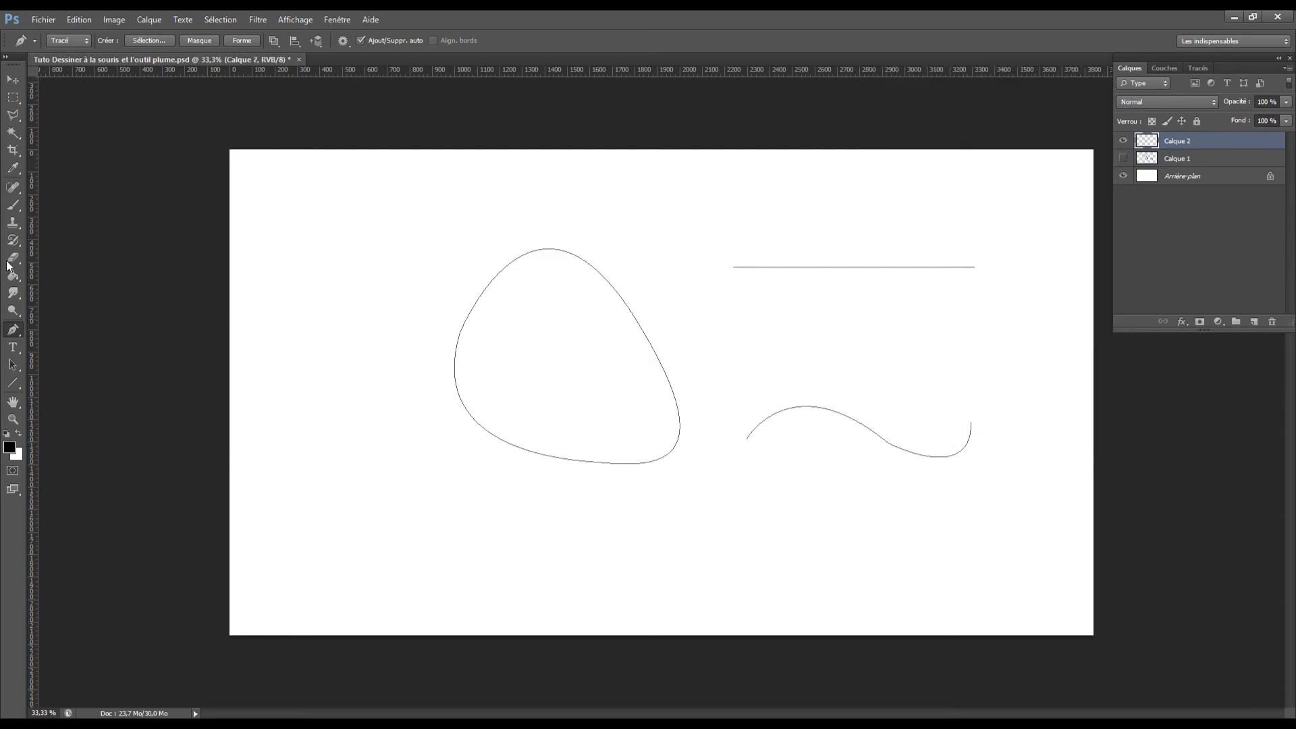
# Choose the irregular 73 px brush and stroke the three paths on Calque 2 with Forme and Simuler la pression enabled
pyautogui.click(12, 205)
pyautogui.click(68, 42)
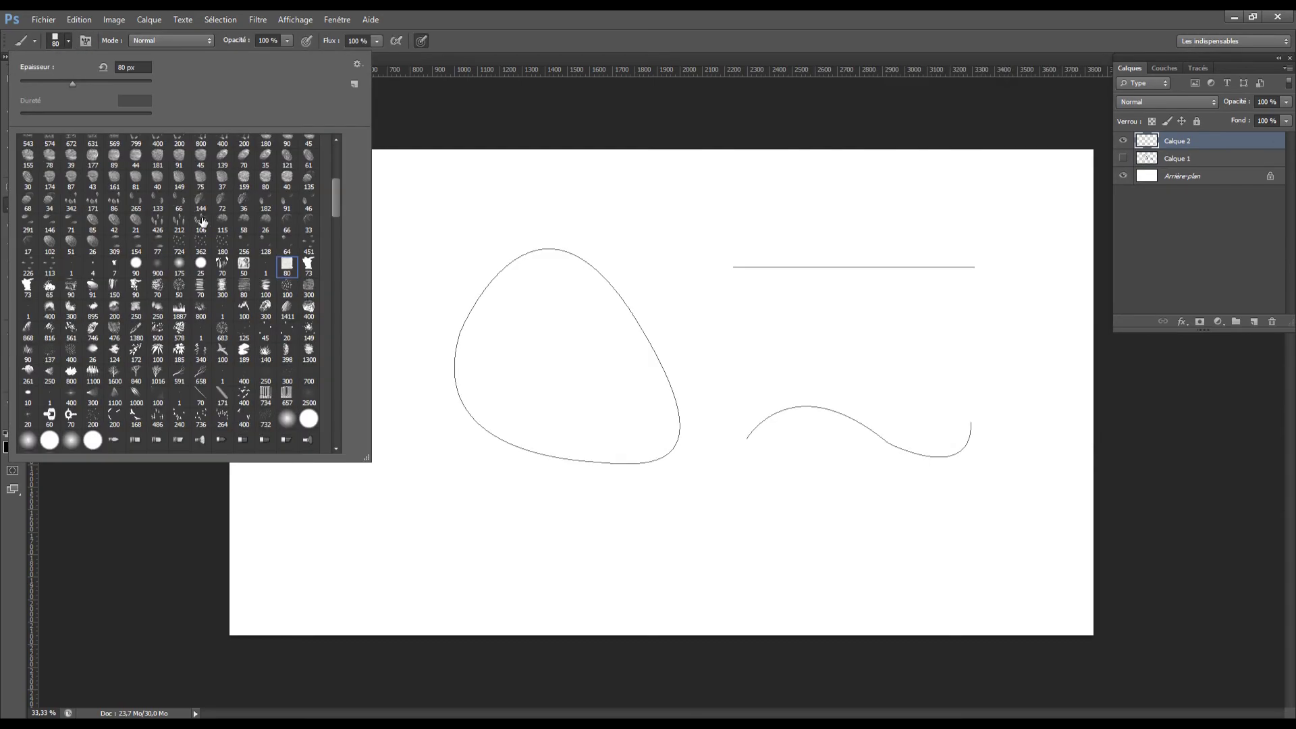
pyautogui.click(309, 265)
pyautogui.click(500, 320)
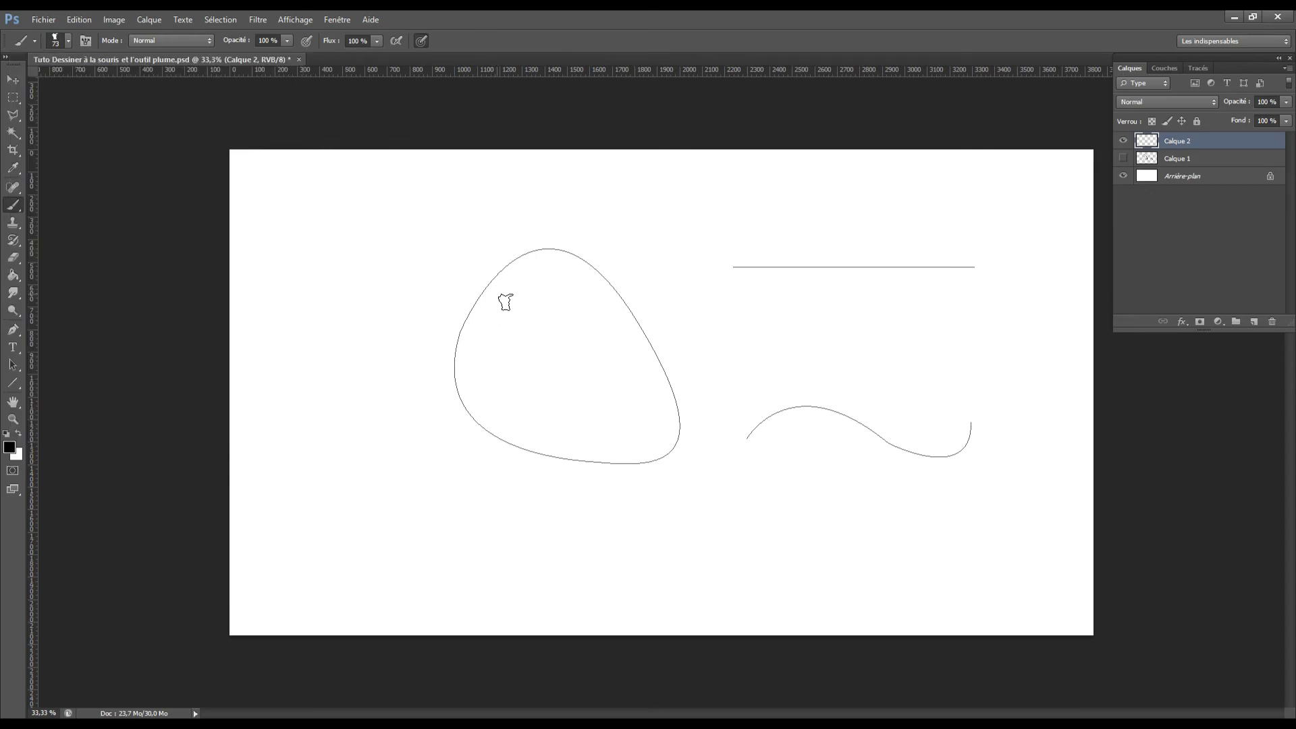
pyautogui.press('p')
pyautogui.rightClick(777, 316)
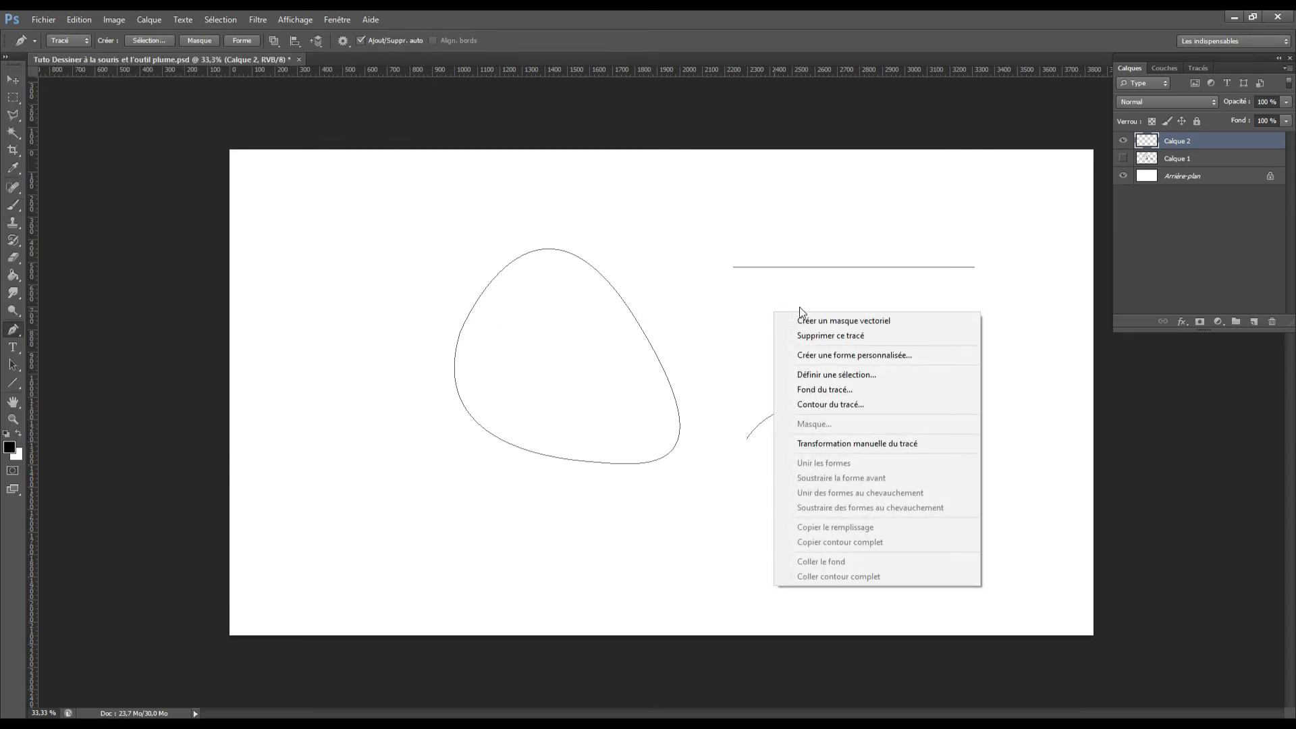
pyautogui.click(893, 386)
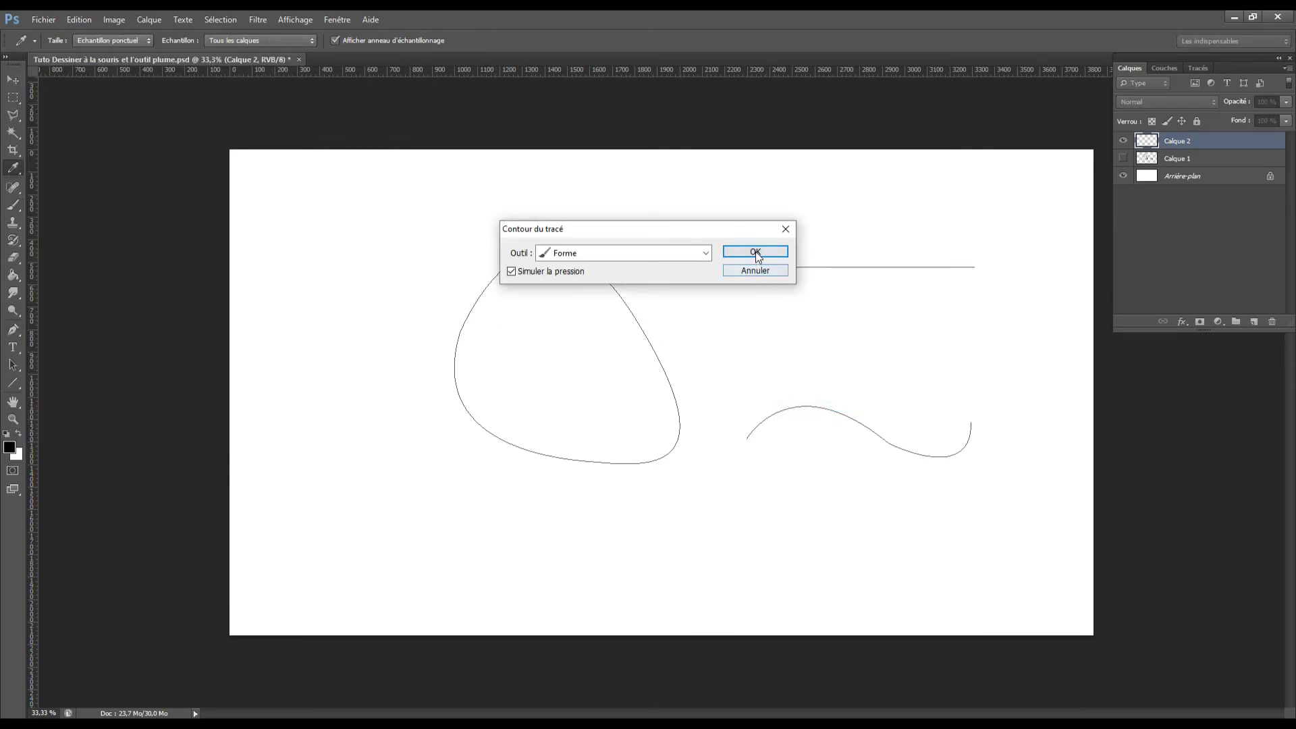
pyautogui.click(756, 251)
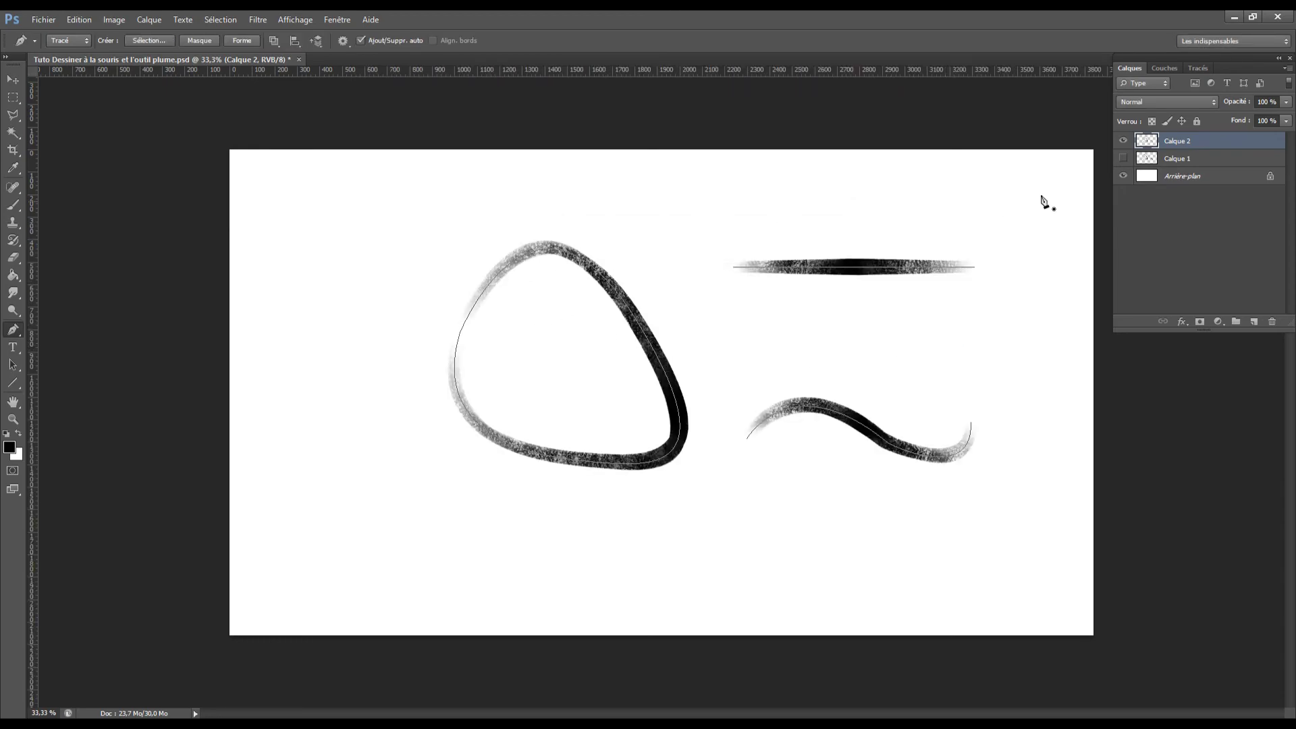
# Show Calque 1 and move its strokes down, away from those on Calque 2, to compare the two brushes
pyautogui.click(1123, 158)
pyautogui.click(1227, 162)
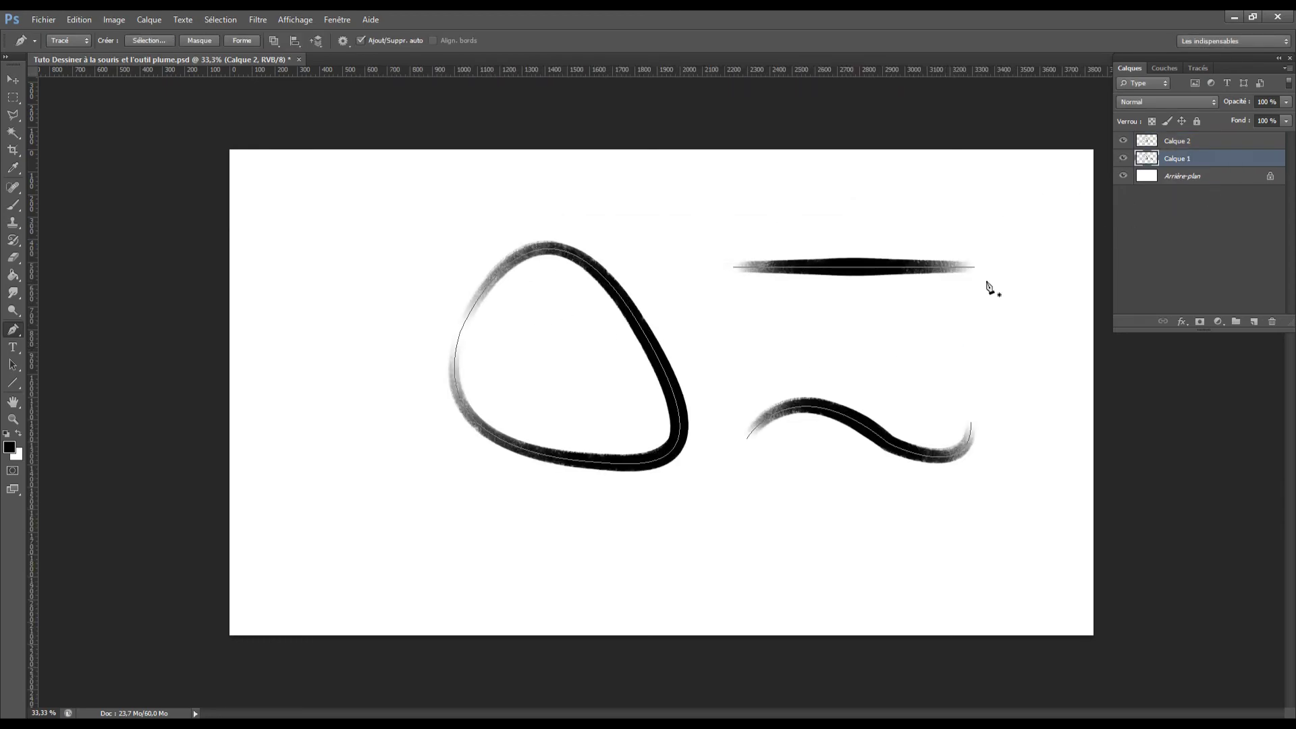
pyautogui.press('v')
pyautogui.moveTo(848, 314)
pyautogui.mouseDown()
pyautogui.moveTo(851, 375)
pyautogui.moveTo(871, 344)
pyautogui.moveTo(836, 353)
pyautogui.mouseUp()
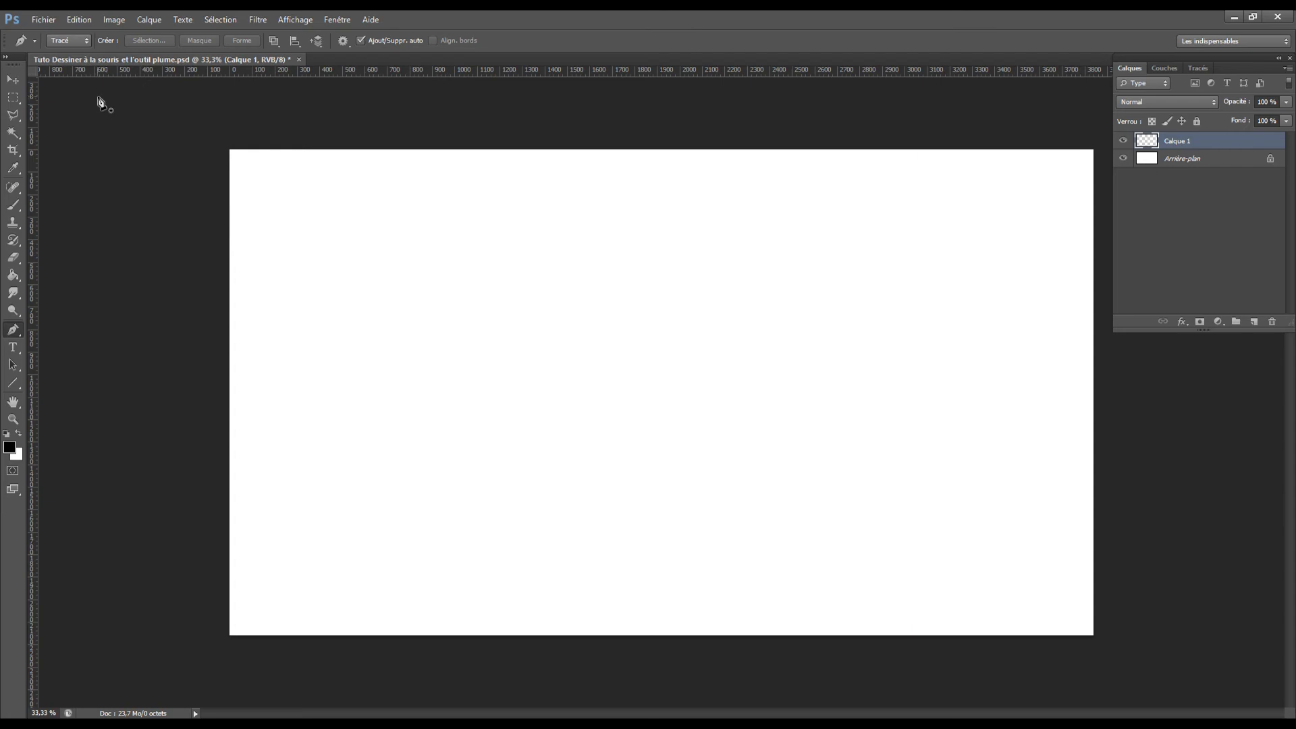
# Switch the Pen tool to Forme mode and look at the outline style options
pyautogui.click(64, 43)
pyautogui.click(67, 55)
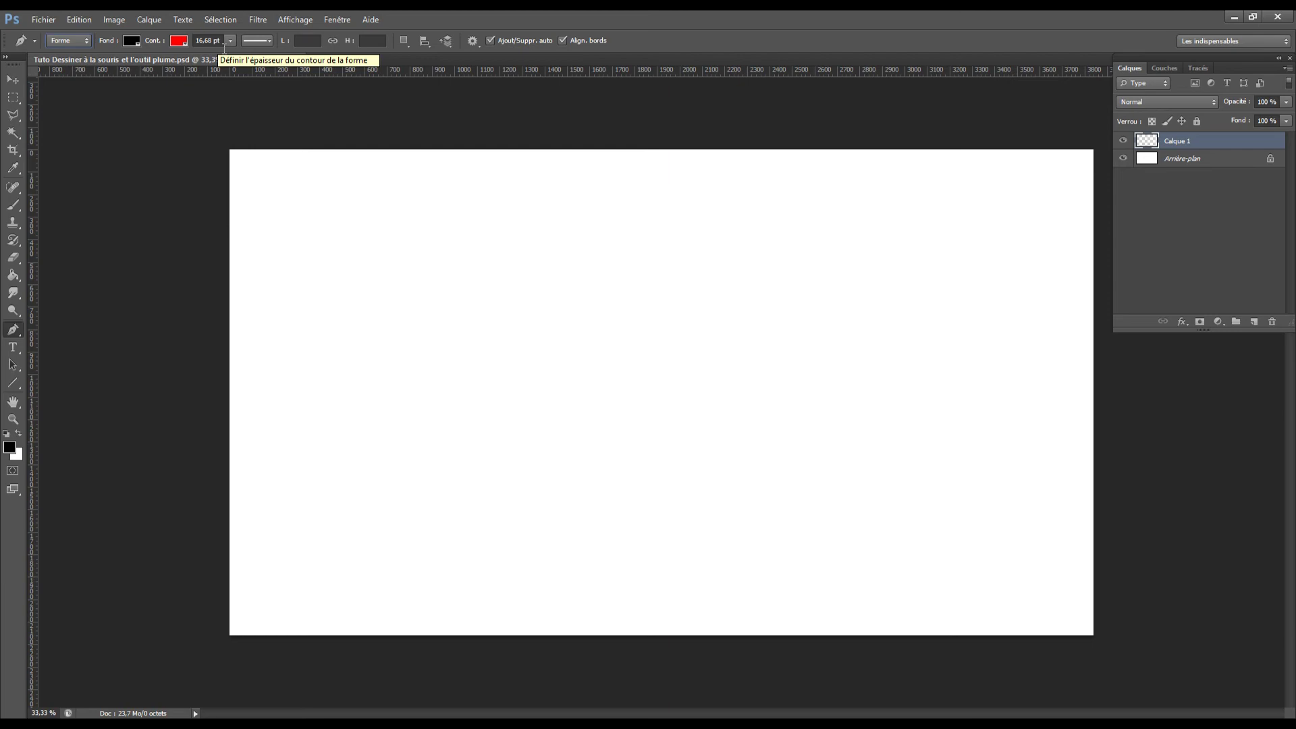
pyautogui.click(258, 42)
pyautogui.click(251, 39)
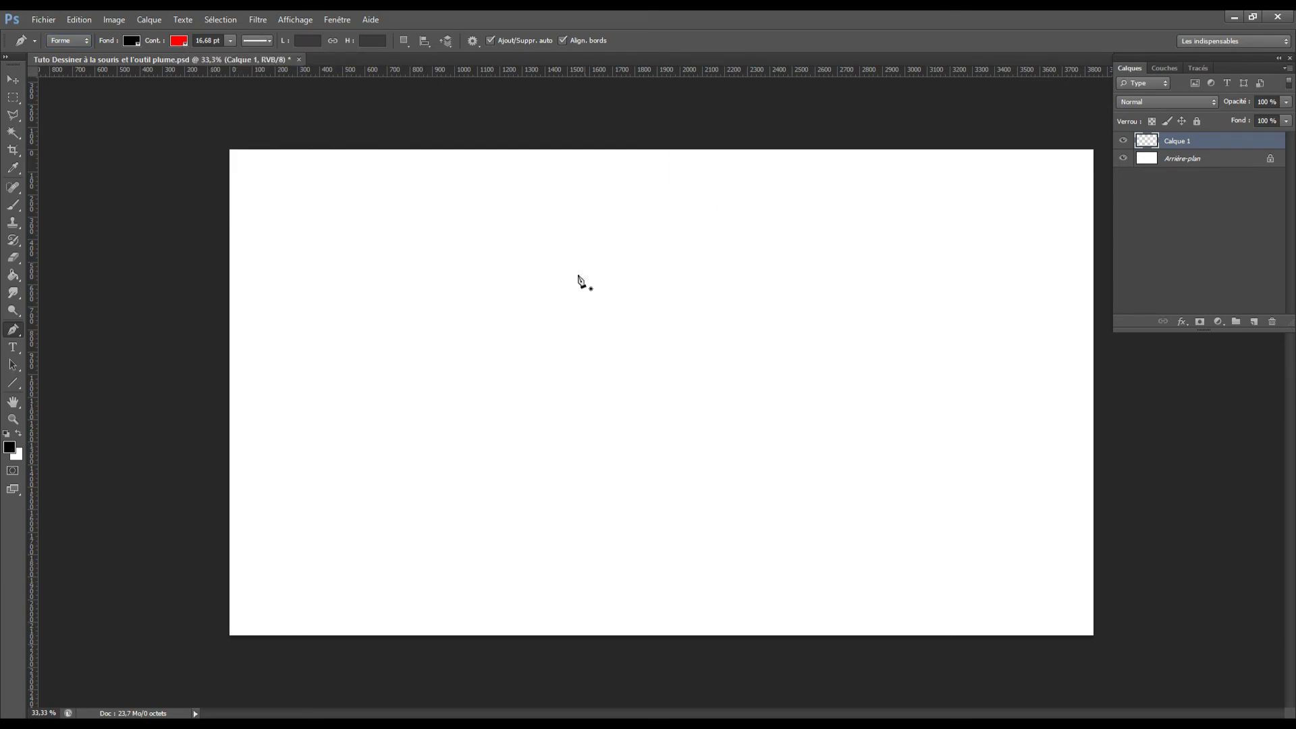
# Draw a closed teardrop-like shape about 1121 by 893 px from three anchor points, with a black fill and a red 16,68 pt outline
pyautogui.click(491, 258)
pyautogui.moveTo(681, 290); pyautogui.dragTo(762, 426)
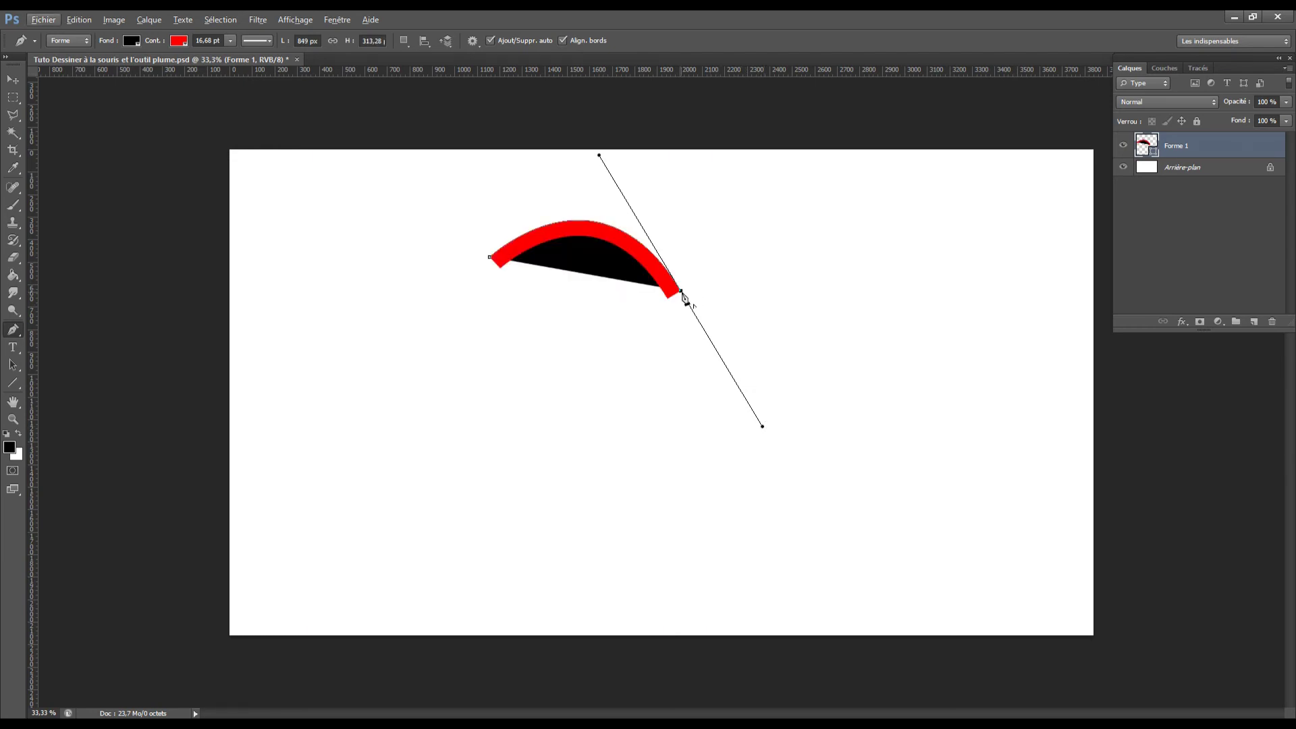
pyautogui.moveTo(620, 419); pyautogui.dragTo(526, 432)
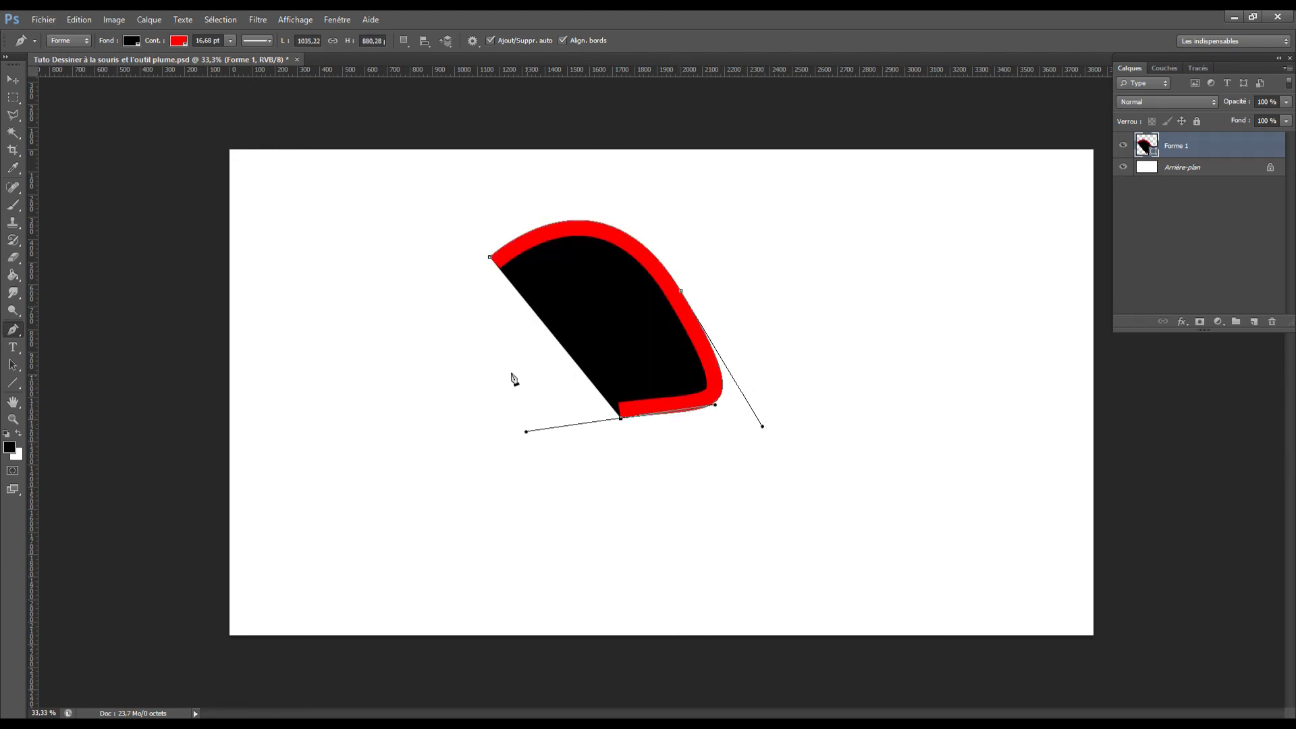
pyautogui.moveTo(492, 262); pyautogui.dragTo(550, 115)
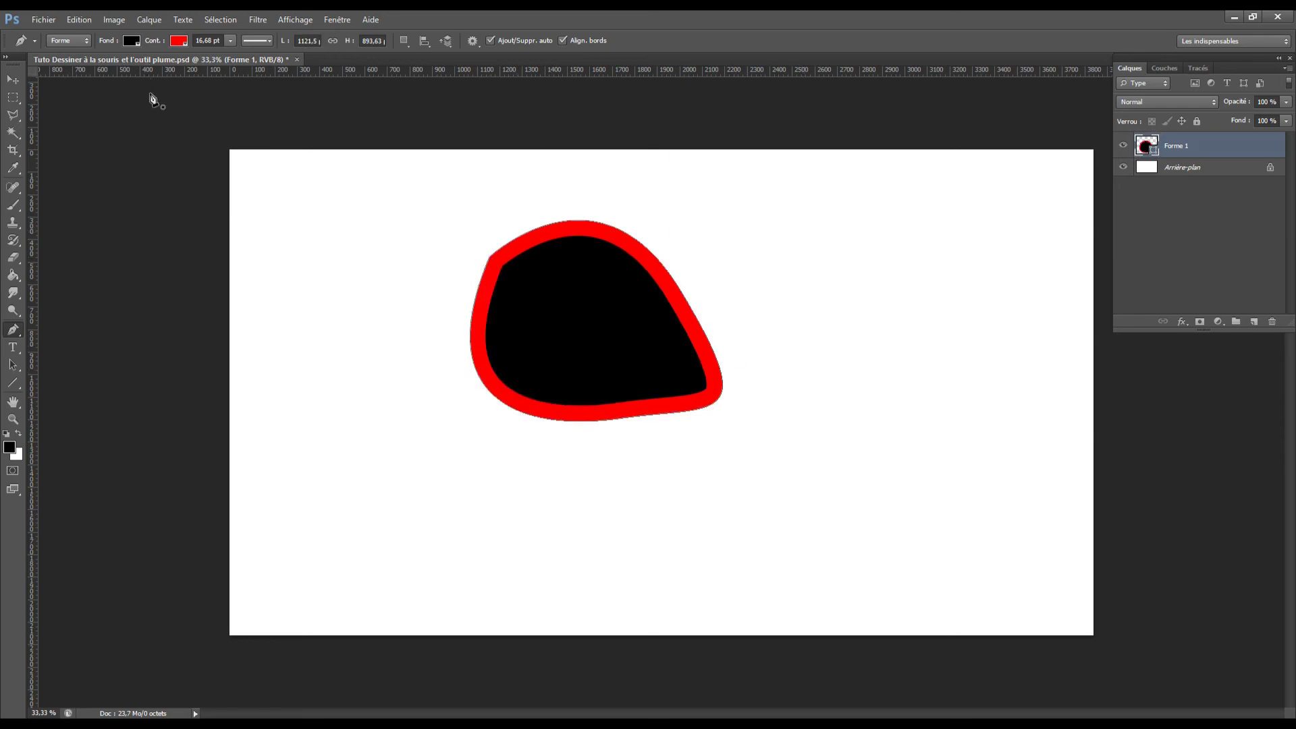
# Change the shape's outline to teal and set its thickness to 1,92 pt
pyautogui.click(180, 41)
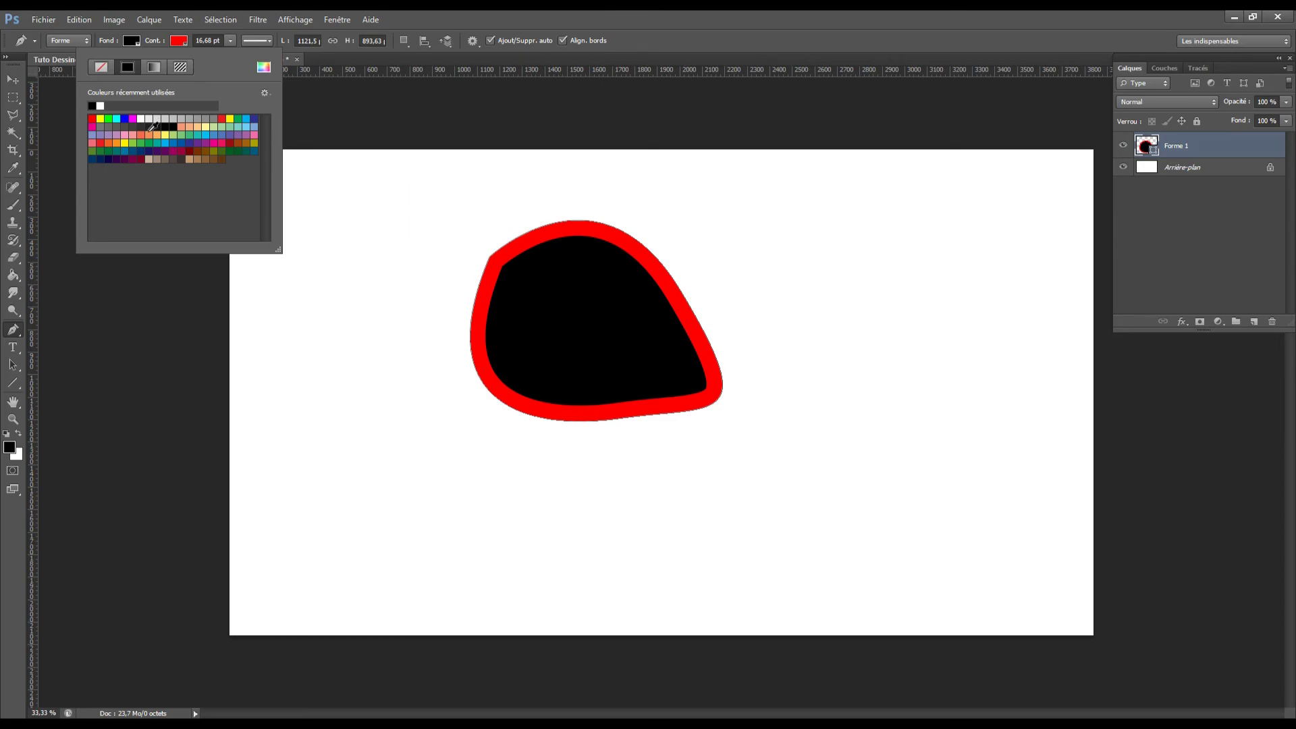
pyautogui.click(165, 145)
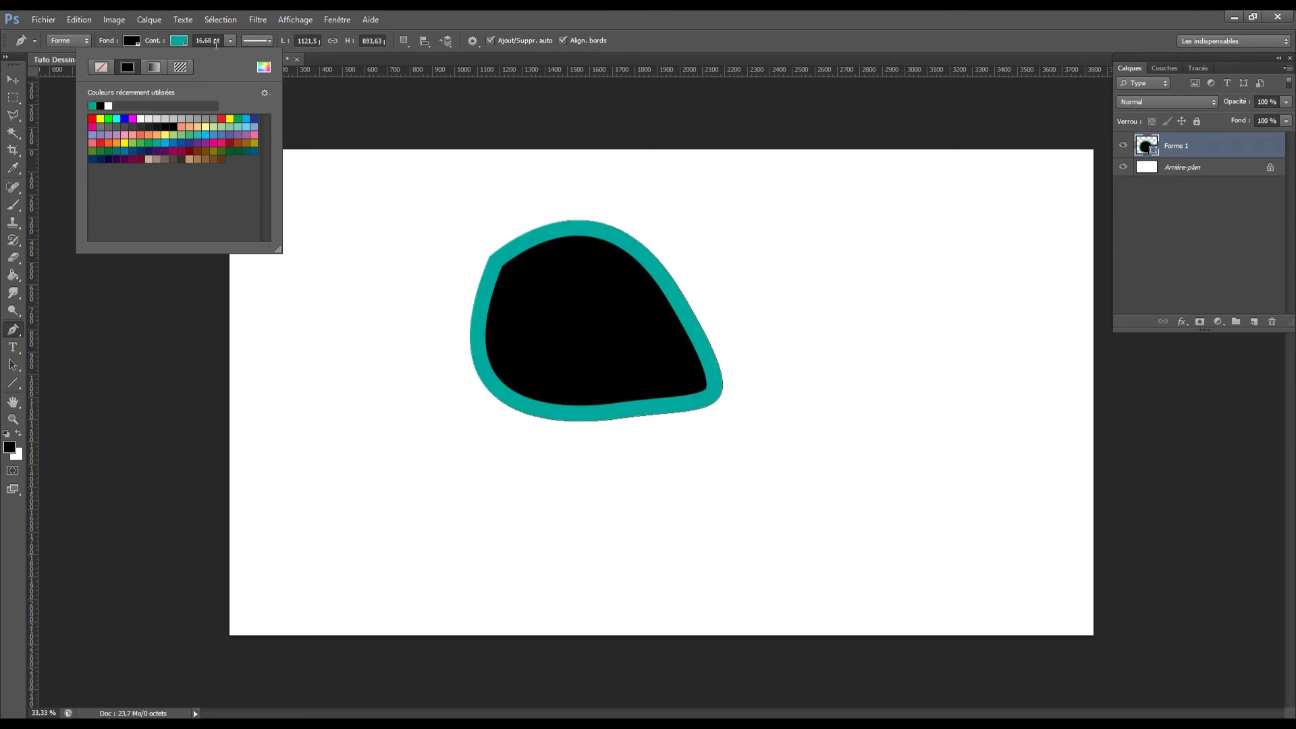
pyautogui.click(230, 41)
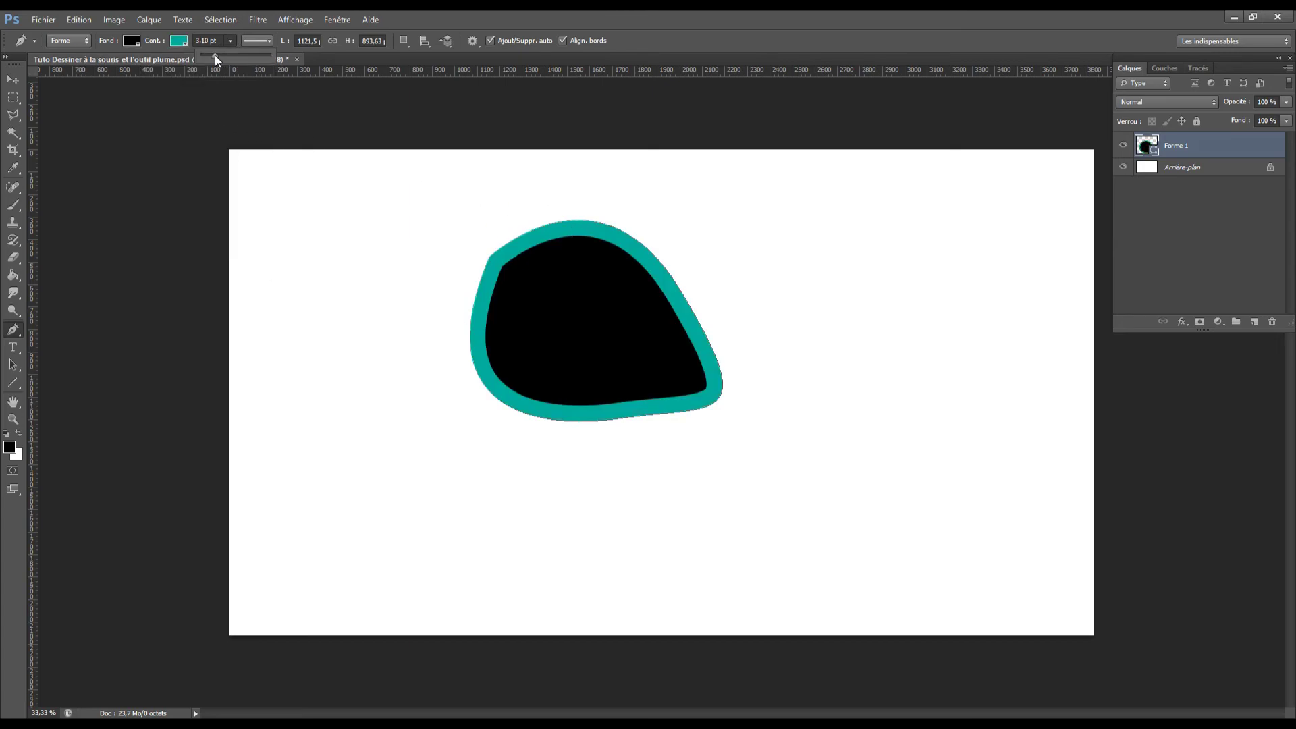
pyautogui.moveTo(215, 55); pyautogui.dragTo(214, 55)
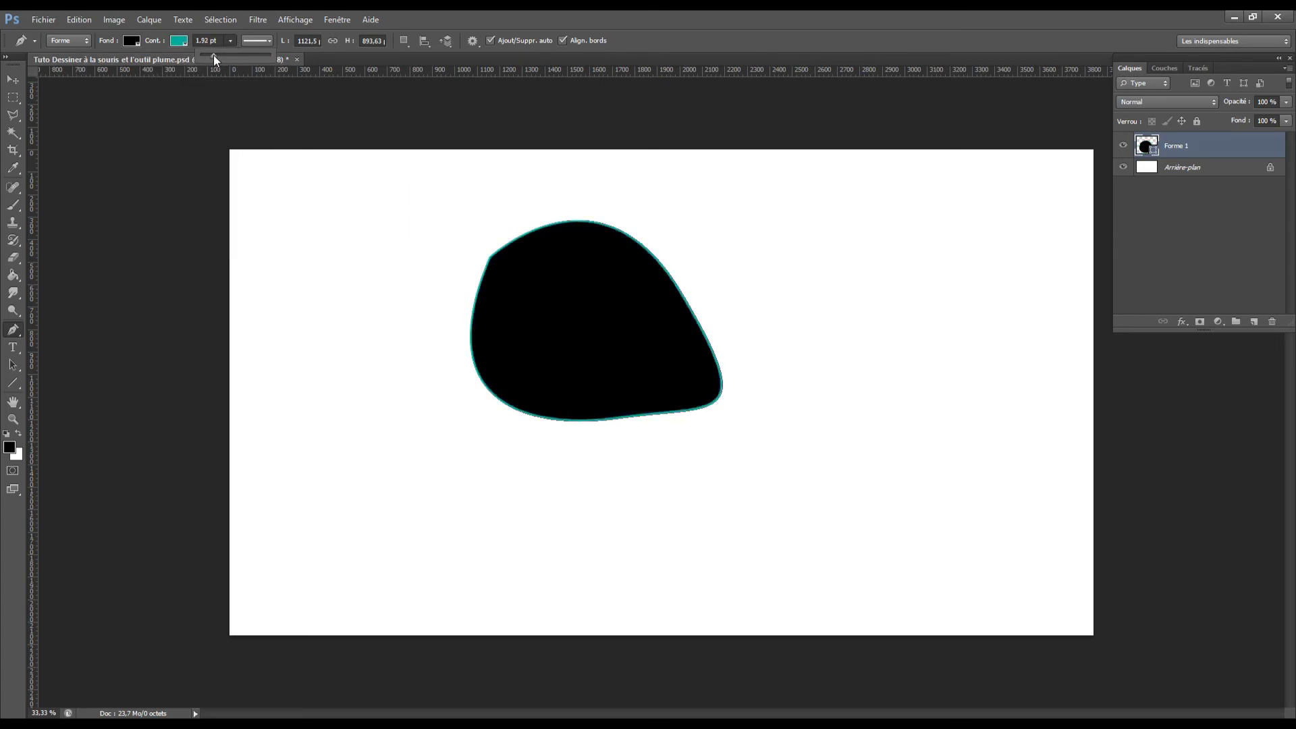
# Remove the shape's outline and fill the shape with magenta
pyautogui.click(179, 43)
pyautogui.click(179, 45)
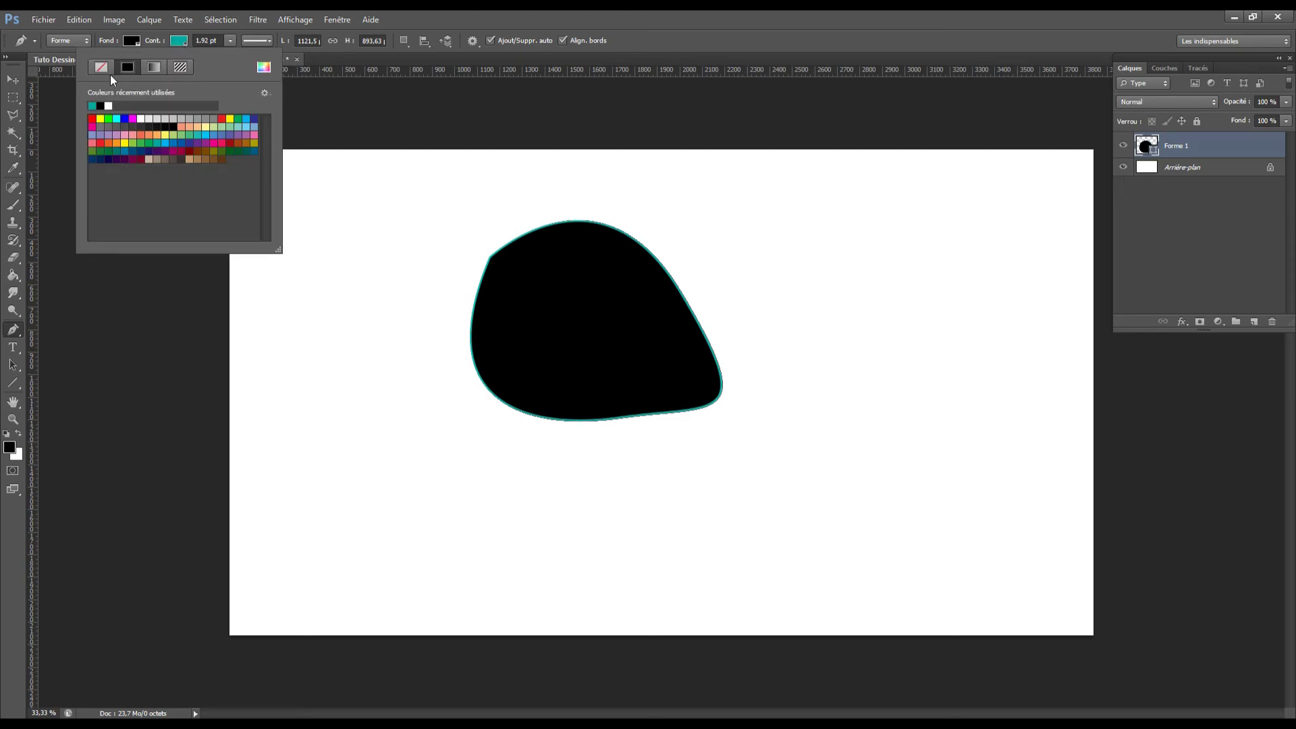
pyautogui.click(101, 67)
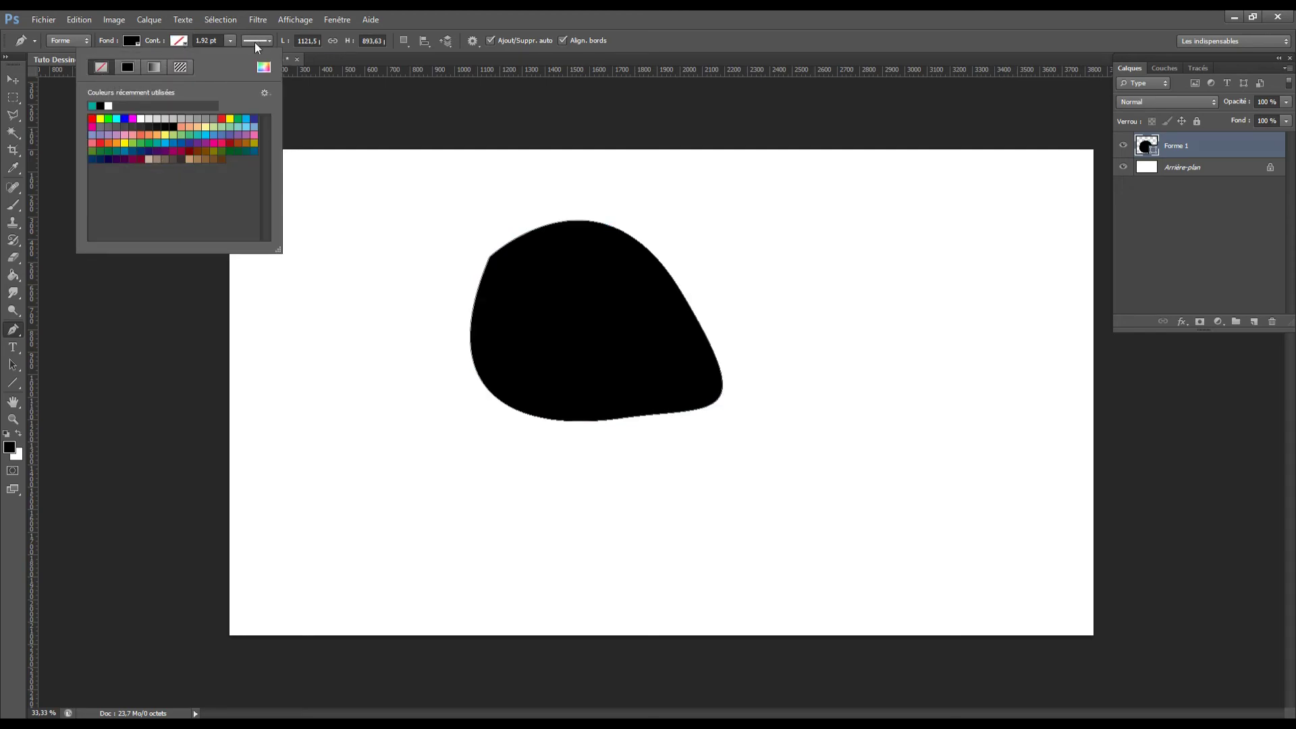
pyautogui.click(129, 42)
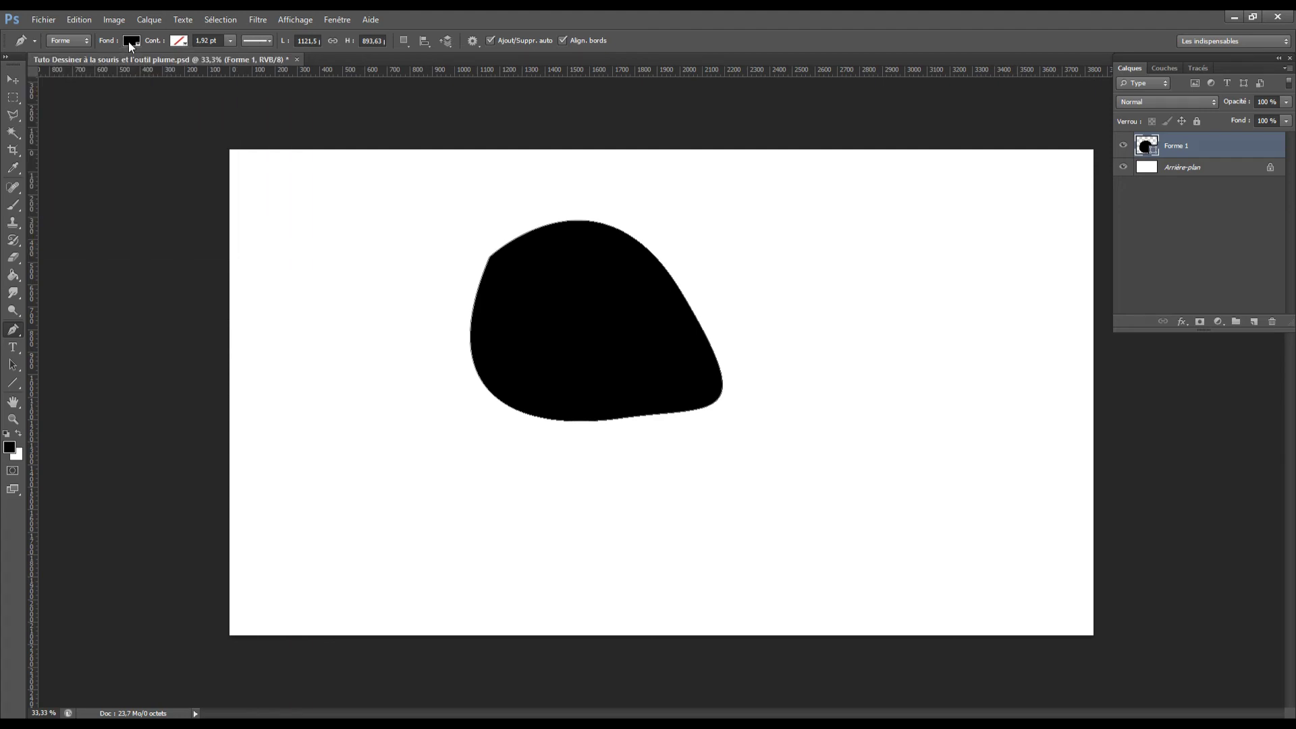
pyautogui.click(128, 42)
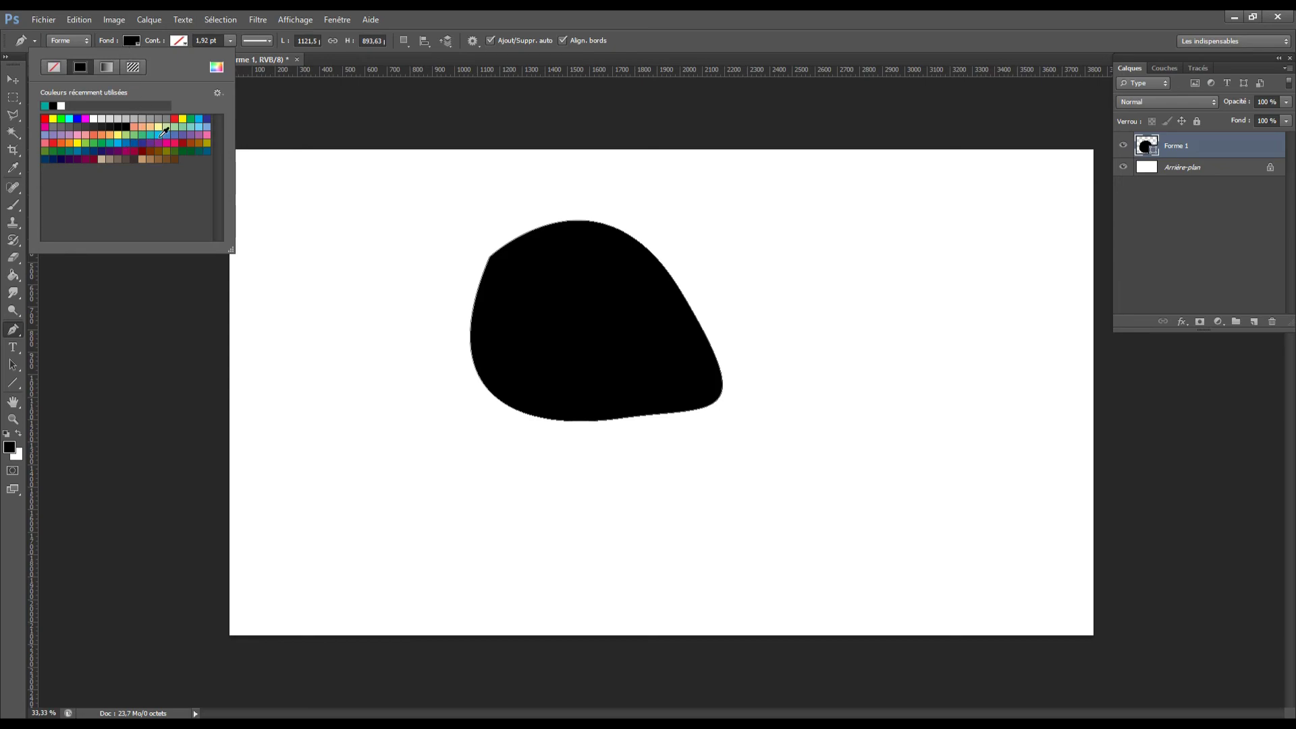
pyautogui.click(169, 150)
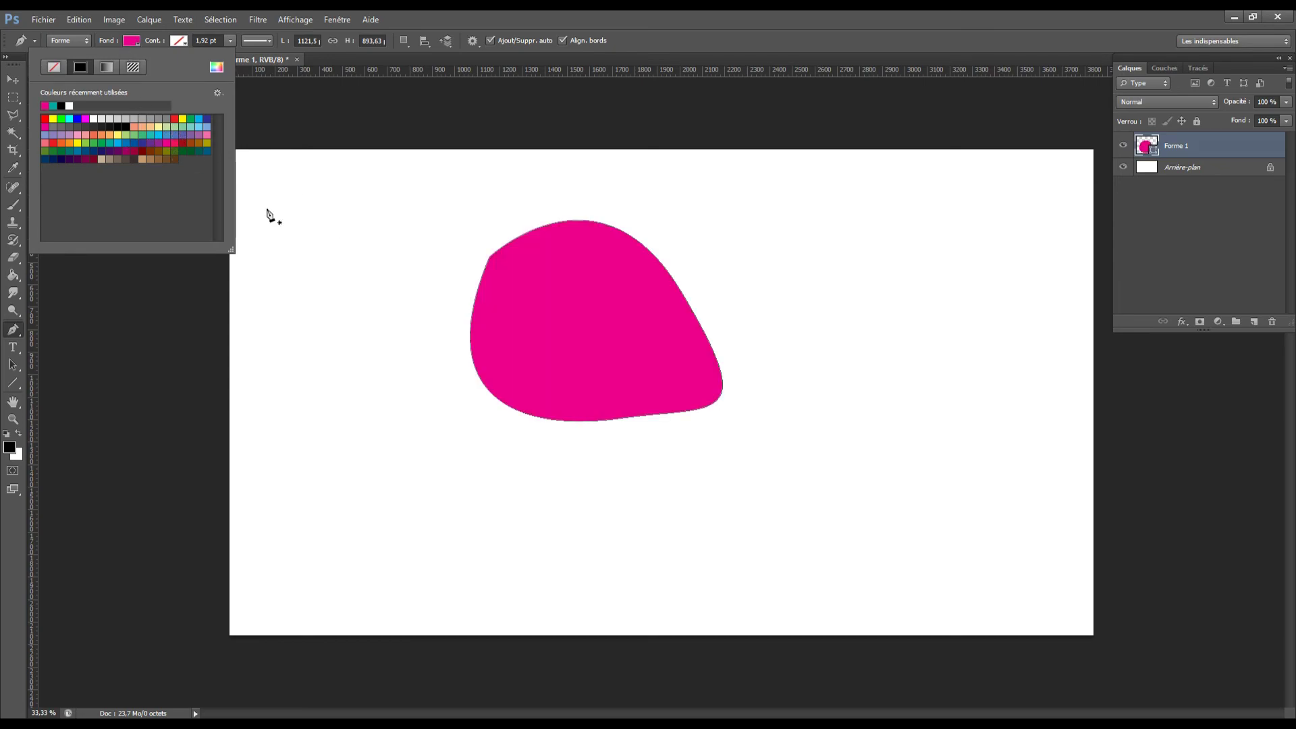
# Reshape the magenta shape by pulling out the direction handle of its right anchor point toward the upper right
pyautogui.click(755, 45)
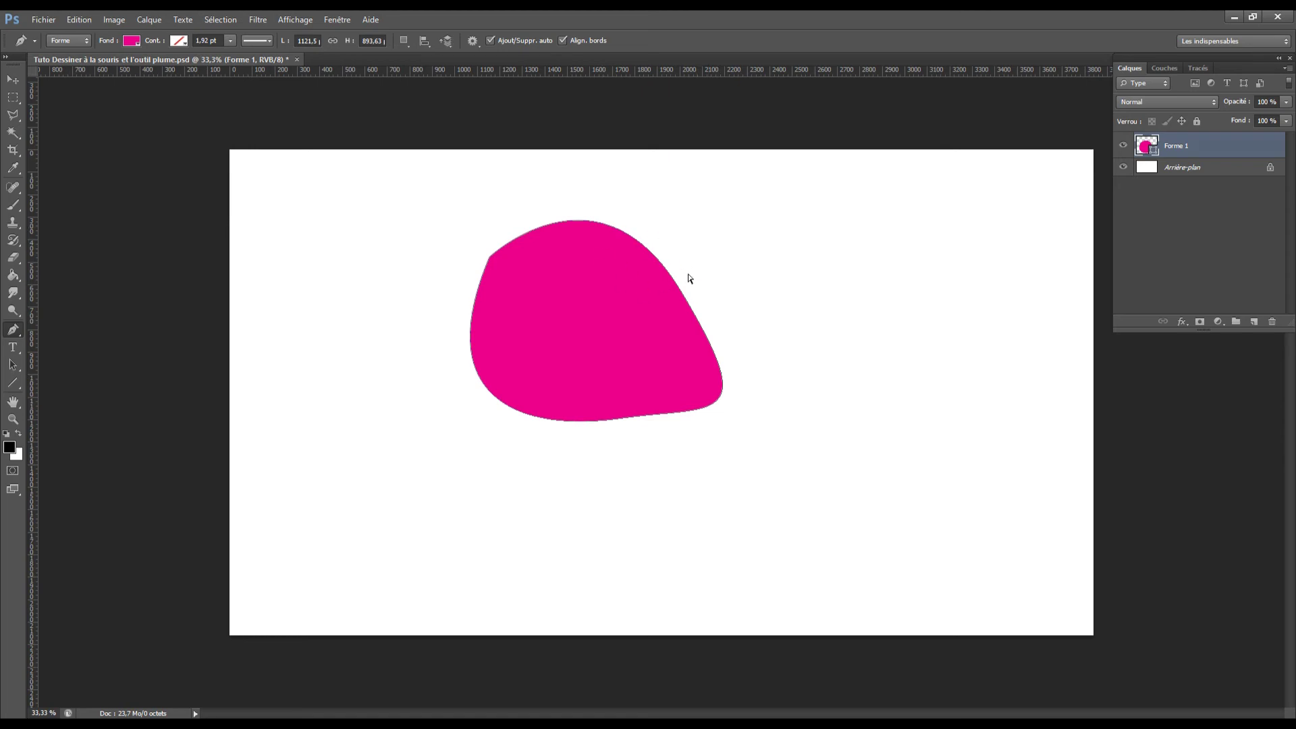
pyautogui.keyDown('ctrl'); pyautogui.click(665, 268); pyautogui.keyUp('ctrl')
pyautogui.moveTo(597, 154); pyautogui.dragTo(657, 182)
pyautogui.hotkey('ctrl', 'z')
pyautogui.moveTo(601, 158); pyautogui.dragTo(709, 192)
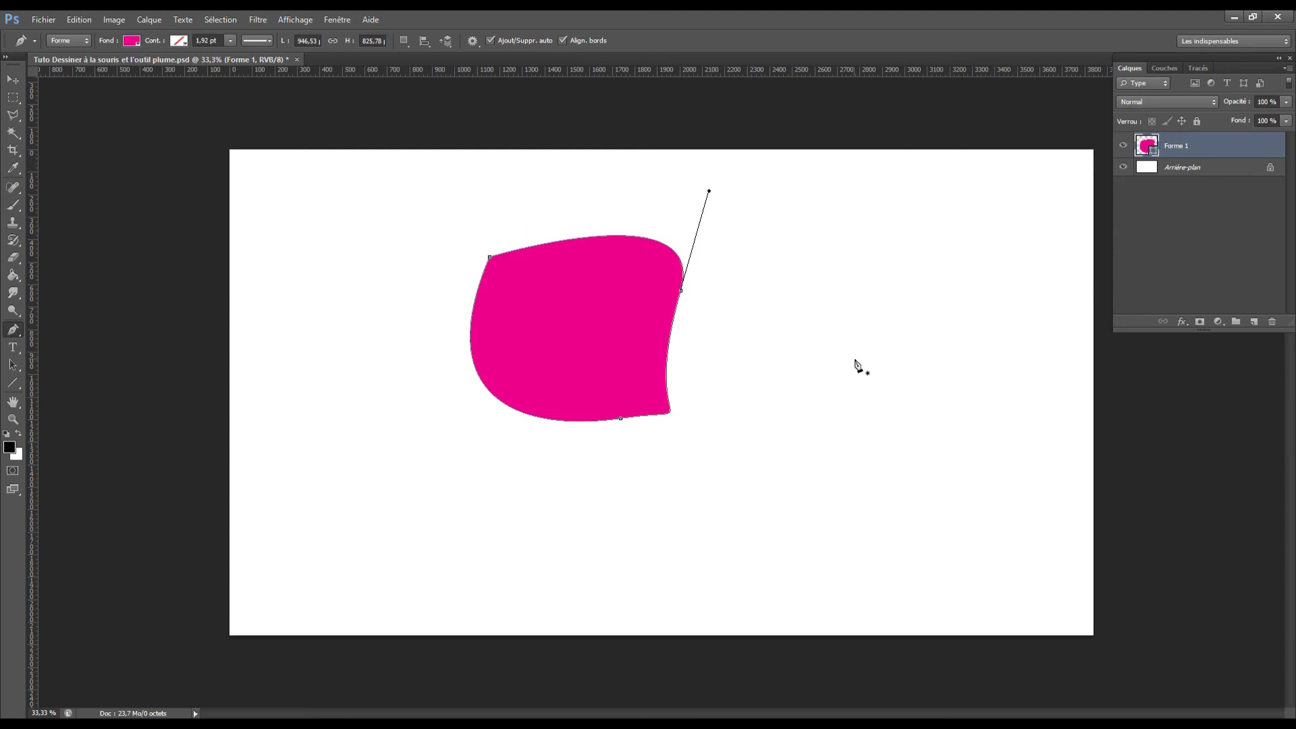
# Move the magenta shape's bottom anchor point and adjust its handles to alter the lower curve
pyautogui.moveTo(620, 419); pyautogui.dragTo(574, 474)
pyautogui.moveTo(668, 460); pyautogui.dragTo(589, 357)
pyautogui.click(648, 367)
pyautogui.moveTo(615, 412); pyautogui.dragTo(679, 437)
pyautogui.click(490, 259)
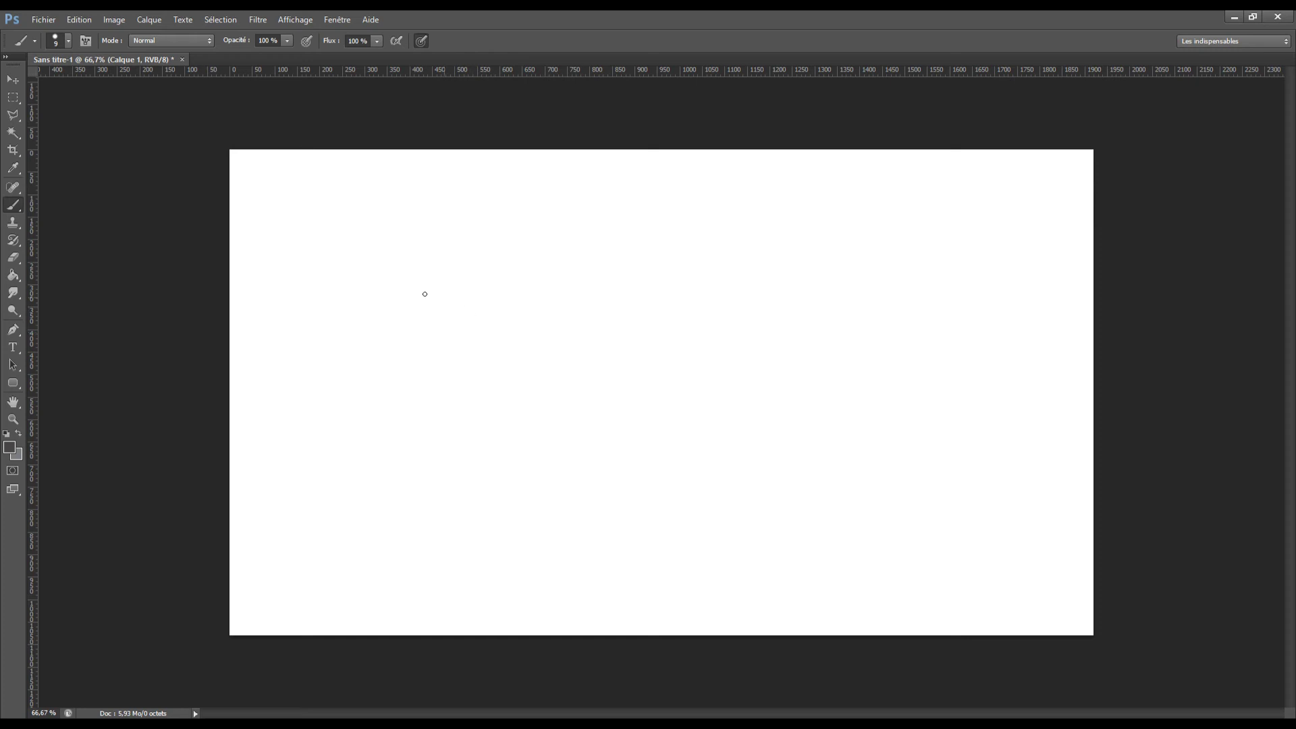
# Choose a 10 px hard round brush and paint a chain of four connected straight segments across the blank canvas
pyautogui.click(68, 42)
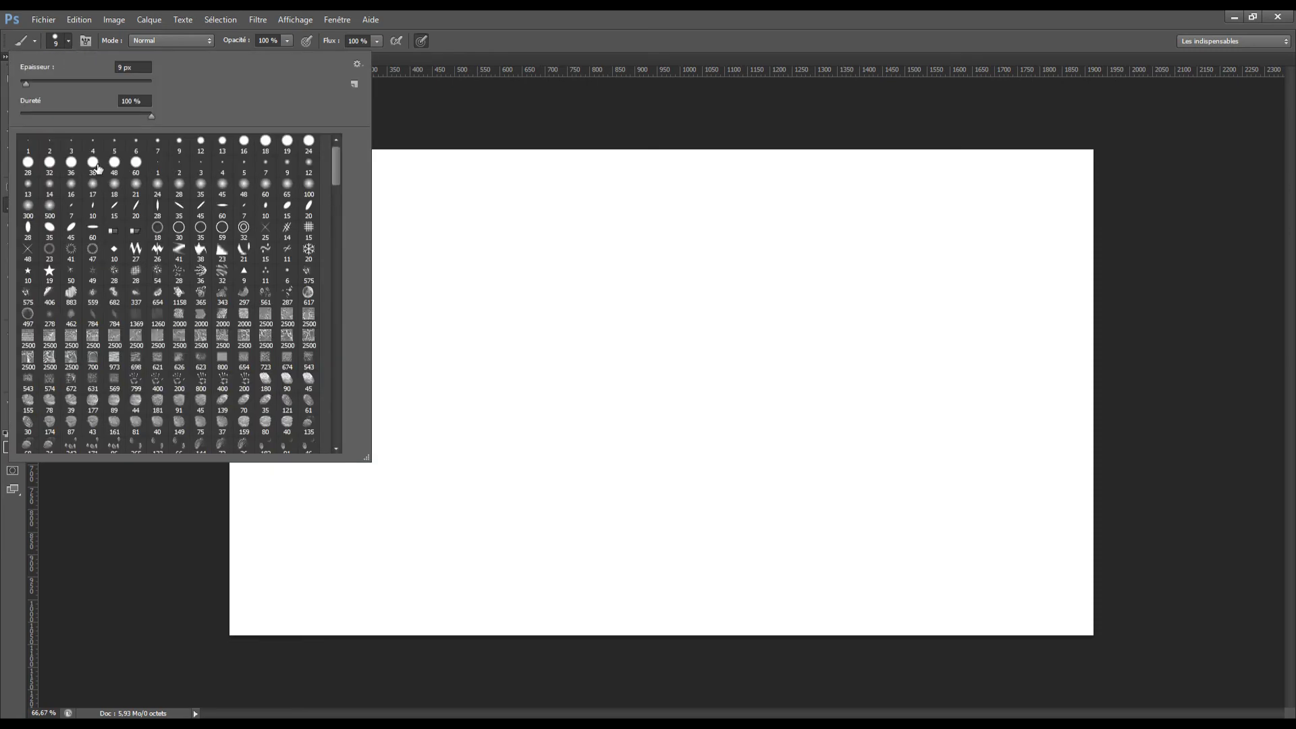
pyautogui.doubleClick(99, 169)
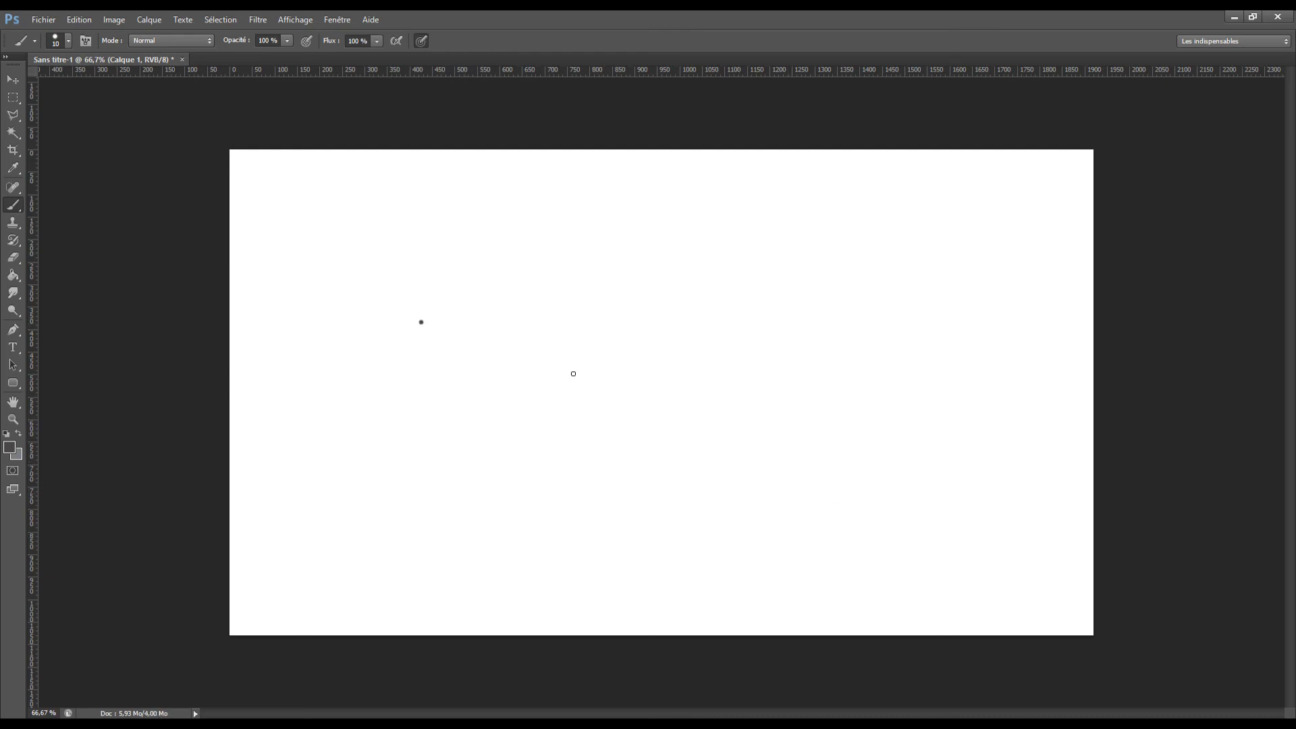
pyautogui.keyDown('shift'); pyautogui.click(895, 510); pyautogui.keyUp('shift')
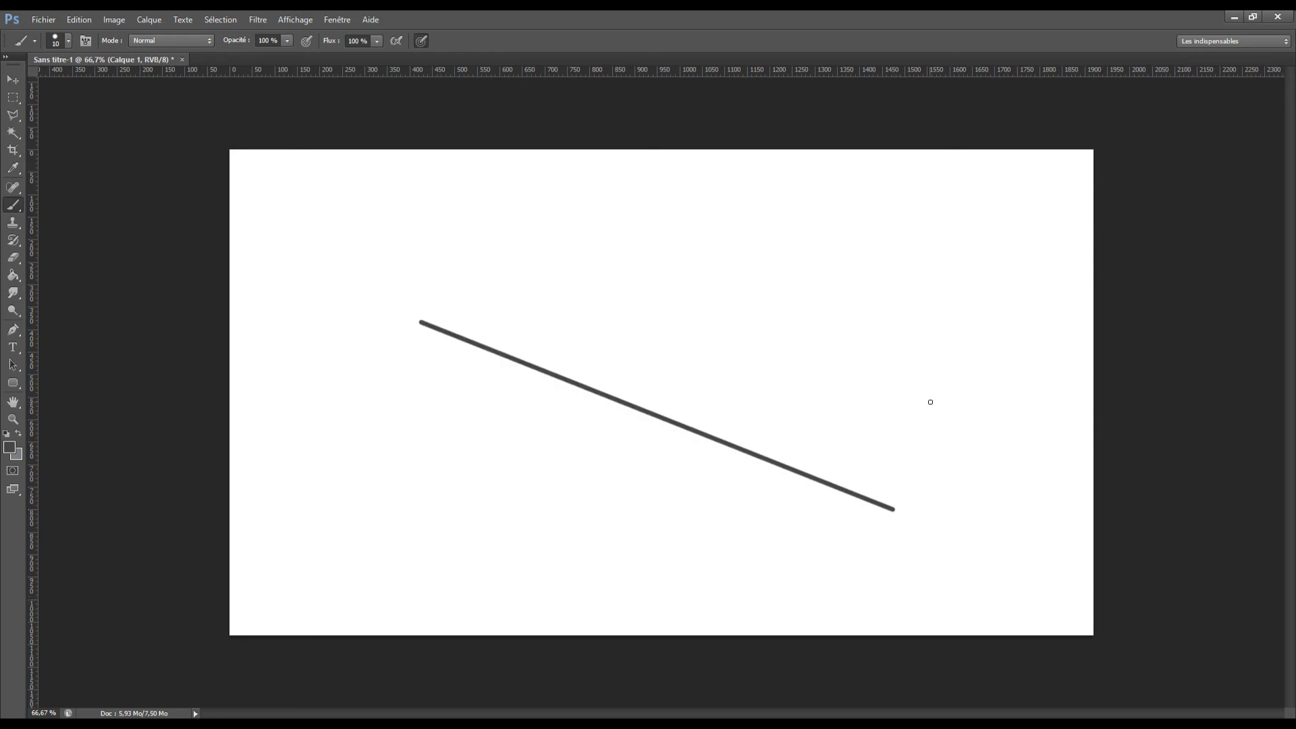
pyautogui.keyDown('shift'); pyautogui.click(913, 377); pyautogui.keyUp('shift')
pyautogui.keyDown('shift'); pyautogui.click(794, 326); pyautogui.keyUp('shift')
pyautogui.keyDown('shift'); pyautogui.click(625, 457); pyautogui.keyUp('shift')
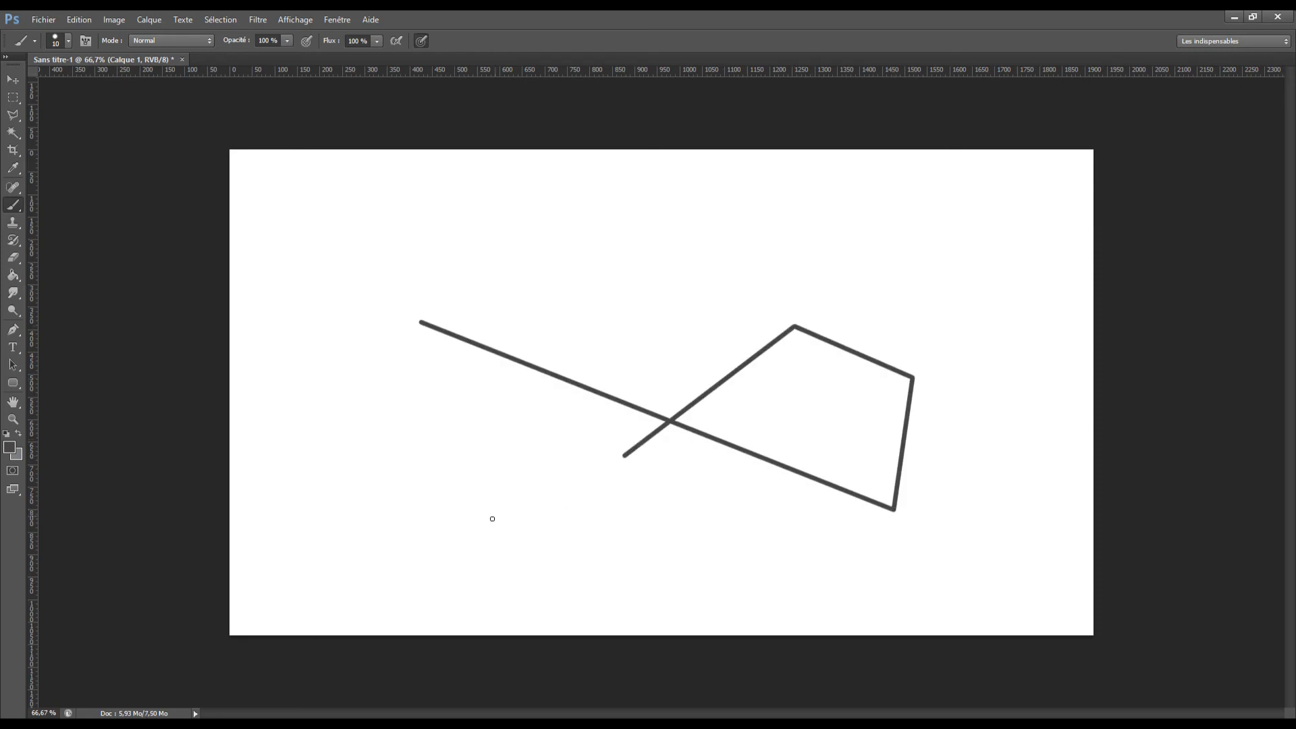
# Continue the straight-line chain with seven segments, looping around the left half of the canvas and back toward the centre
pyautogui.keyDown('shift'); pyautogui.click(479, 507); pyautogui.keyUp('shift')
pyautogui.keyDown('shift'); pyautogui.click(550, 314); pyautogui.keyUp('shift')
pyautogui.keyDown('shift'); pyautogui.click(466, 237); pyautogui.keyUp('shift')
pyautogui.keyDown('shift'); pyautogui.click(364, 304); pyautogui.keyUp('shift')
pyautogui.keyDown('shift'); pyautogui.click(383, 421); pyautogui.keyUp('shift')
pyautogui.keyDown('shift'); pyautogui.click(553, 438); pyautogui.keyUp('shift')
pyautogui.keyDown('shift'); pyautogui.click(642, 349); pyautogui.keyUp('shift')
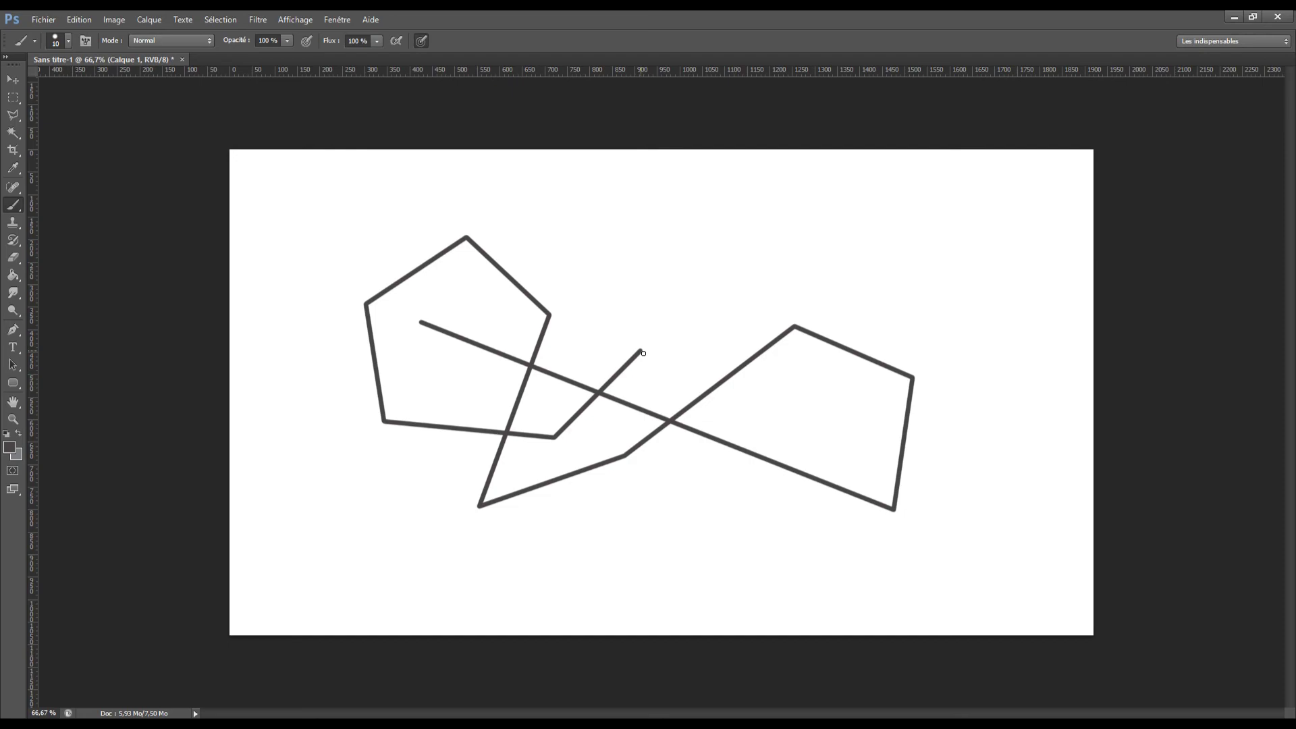
# Extend the straight-line chain with eight segments through the upper right of the canvas and down to its lower centre
pyautogui.keyDown('shift'); pyautogui.click(729, 305); pyautogui.keyUp('shift')
pyautogui.keyDown('shift'); pyautogui.click(865, 319); pyautogui.keyUp('shift')
pyautogui.keyDown('shift'); pyautogui.click(896, 258); pyautogui.keyUp('shift')
pyautogui.keyDown('shift'); pyautogui.click(806, 221); pyautogui.keyUp('shift')
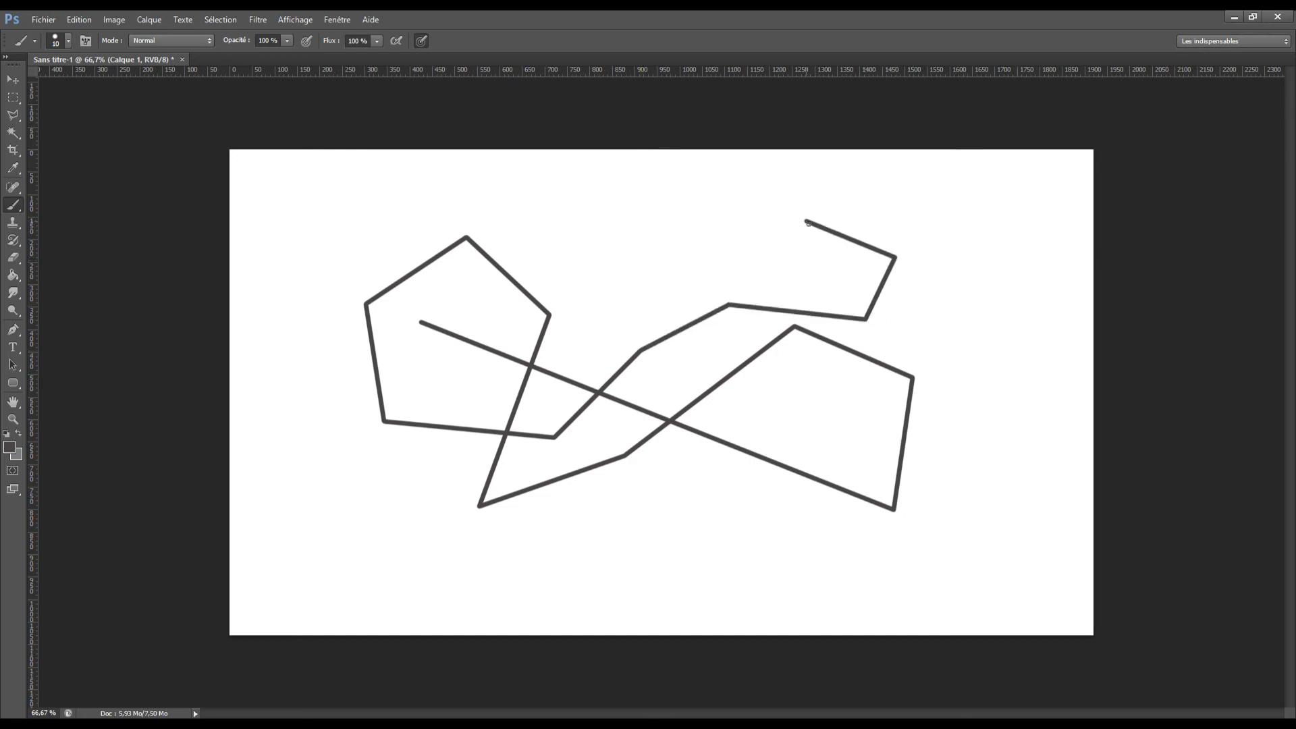
pyautogui.keyDown('shift'); pyautogui.click(718, 258); pyautogui.keyUp('shift')
pyautogui.keyDown('shift'); pyautogui.click(625, 203); pyautogui.keyUp('shift')
pyautogui.keyDown('shift'); pyautogui.click(622, 291); pyautogui.keyUp('shift')
pyautogui.keyDown('shift'); pyautogui.click(683, 519); pyautogui.keyUp('shift')
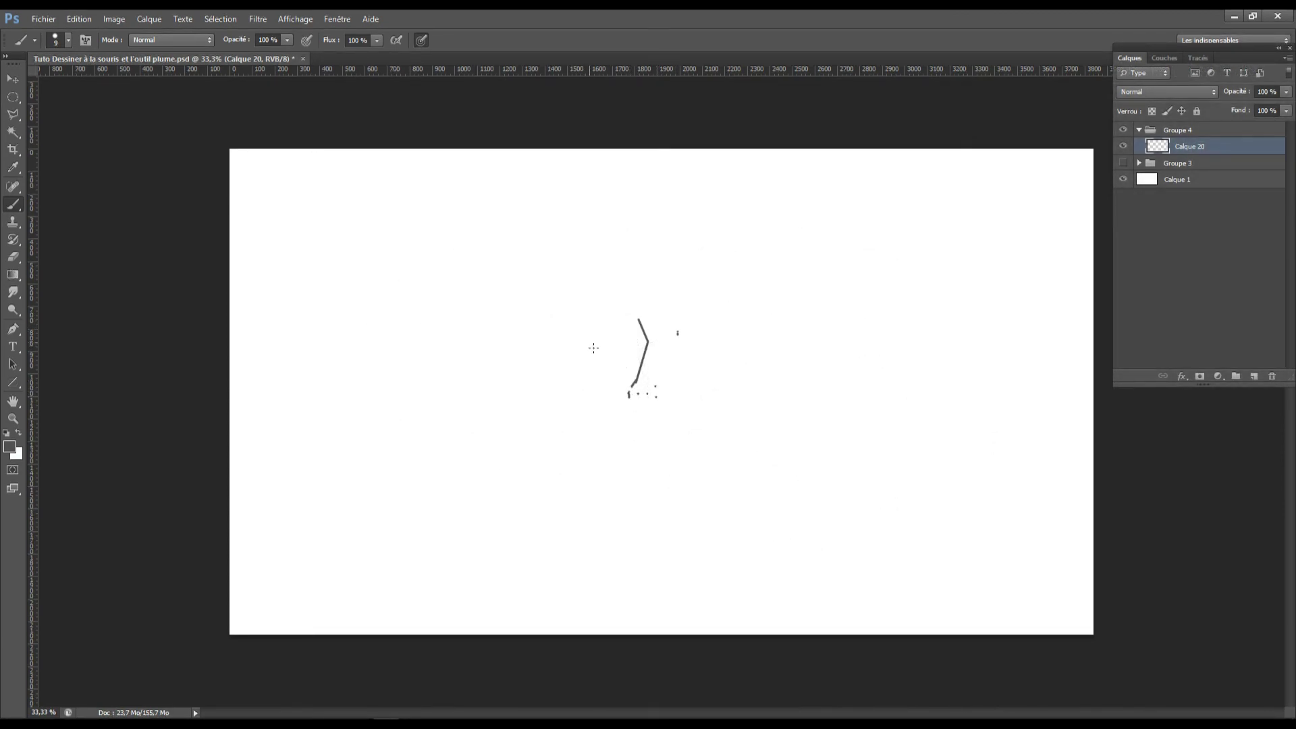
# On Calque 20, brush a straight eye line across the nose bridge and outline the right-hand eye with straight segments
pyautogui.click(577, 345)
pyautogui.keyDown('shift'); pyautogui.click(759, 332); pyautogui.keyUp('shift')
pyautogui.click(678, 334)
pyautogui.keyDown('shift'); pyautogui.click(695, 323); pyautogui.keyUp('shift')
pyautogui.keyDown('shift'); pyautogui.click(736, 332); pyautogui.keyUp('shift')
pyautogui.keyDown('shift'); pyautogui.click(701, 339); pyautogui.keyUp('shift')
pyautogui.keyDown('shift'); pyautogui.click(678, 340); pyautogui.keyUp('shift')
# Outline the left-hand eye with straight segments and add lower-lid strokes under both eyes
pyautogui.click(642, 338)
pyautogui.keyDown('shift'); pyautogui.click(606, 347); pyautogui.keyUp('shift')
pyautogui.keyDown('shift'); pyautogui.click(638, 341); pyautogui.keyUp('shift')
pyautogui.keyDown('shift'); pyautogui.click(632, 347); pyautogui.keyUp('shift')
pyautogui.keyDown('shift'); pyautogui.click(609, 354); pyautogui.keyUp('shift')
pyautogui.click(677, 341)
pyautogui.keyDown('shift'); pyautogui.click(695, 349); pyautogui.keyUp('shift')
pyautogui.press('F2')
pyautogui.press('F2')
# Sketch the start of the left eyebrow, the left forehead edge and the nostril strokes
pyautogui.click(629, 315)
pyautogui.keyDown('shift'); pyautogui.click(593, 342); pyautogui.keyUp('shift')
pyautogui.click(601, 249)
pyautogui.keyDown('shift'); pyautogui.click(582, 329); pyautogui.keyUp('shift')
pyautogui.keyDown('shift'); pyautogui.click(593, 274); pyautogui.keyUp('shift')
pyautogui.keyDown('shift'); pyautogui.click(609, 244); pyautogui.keyUp('shift')
pyautogui.moveTo(630, 402); pyautogui.dragTo(632, 401)
pyautogui.moveTo(634, 403)
pyautogui.mouseDown()
pyautogui.moveTo(672, 409)
pyautogui.moveTo(629, 392)
pyautogui.moveTo(663, 405)
pyautogui.mouseUp()
pyautogui.moveTo(665, 408); pyautogui.dragTo(626, 407)
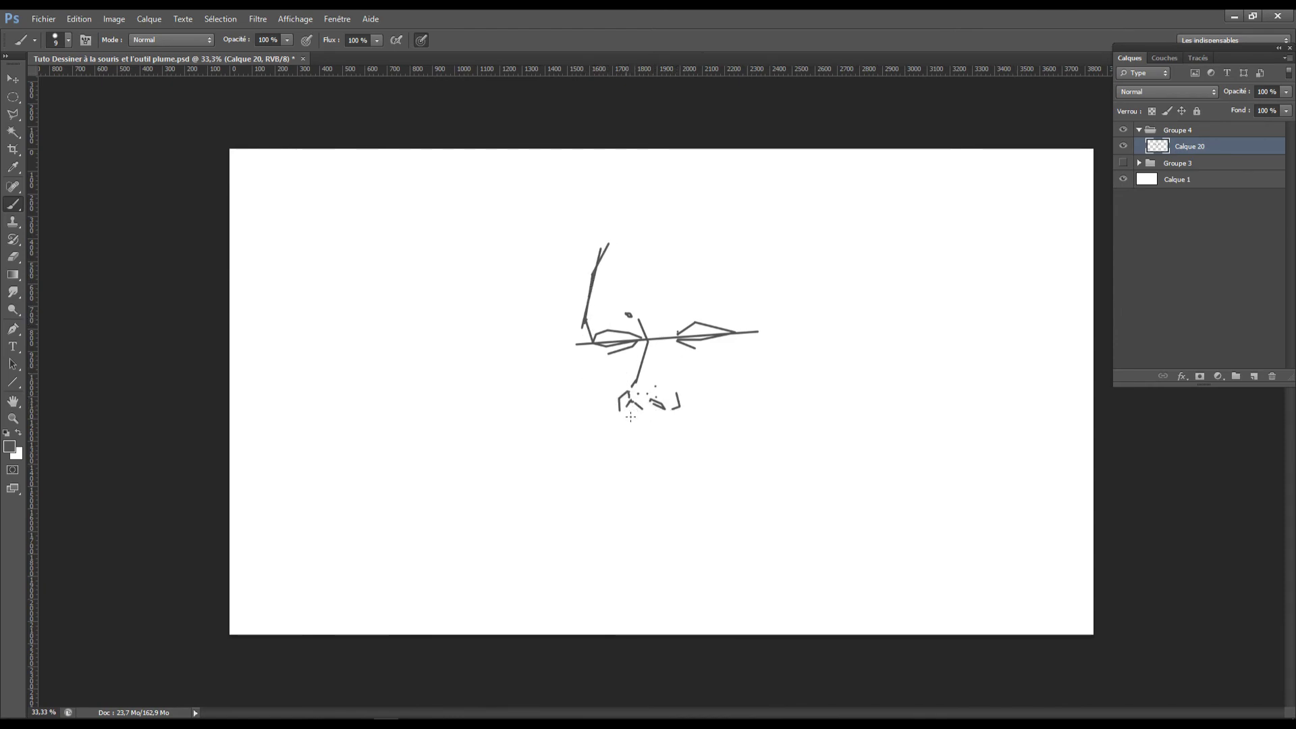
# Refine the right-hand eye's upper lid and sketch both eyebrows
pyautogui.click(678, 337)
pyautogui.keyDown('shift'); pyautogui.click(694, 328); pyautogui.keyUp('shift')
pyautogui.keyDown('shift'); pyautogui.click(704, 328); pyautogui.keyUp('shift')
pyautogui.keyDown('shift'); pyautogui.click(735, 333); pyautogui.keyUp('shift')
pyautogui.moveTo(671, 307); pyautogui.dragTo(717, 302)
pyautogui.moveTo(710, 306); pyautogui.dragTo(727, 300)
pyautogui.moveTo(719, 297); pyautogui.dragTo(752, 316)
pyautogui.moveTo(671, 308); pyautogui.dragTo(703, 297)
pyautogui.moveTo(632, 316); pyautogui.dragTo(599, 313)
pyautogui.moveTo(631, 314); pyautogui.dragTo(589, 323)
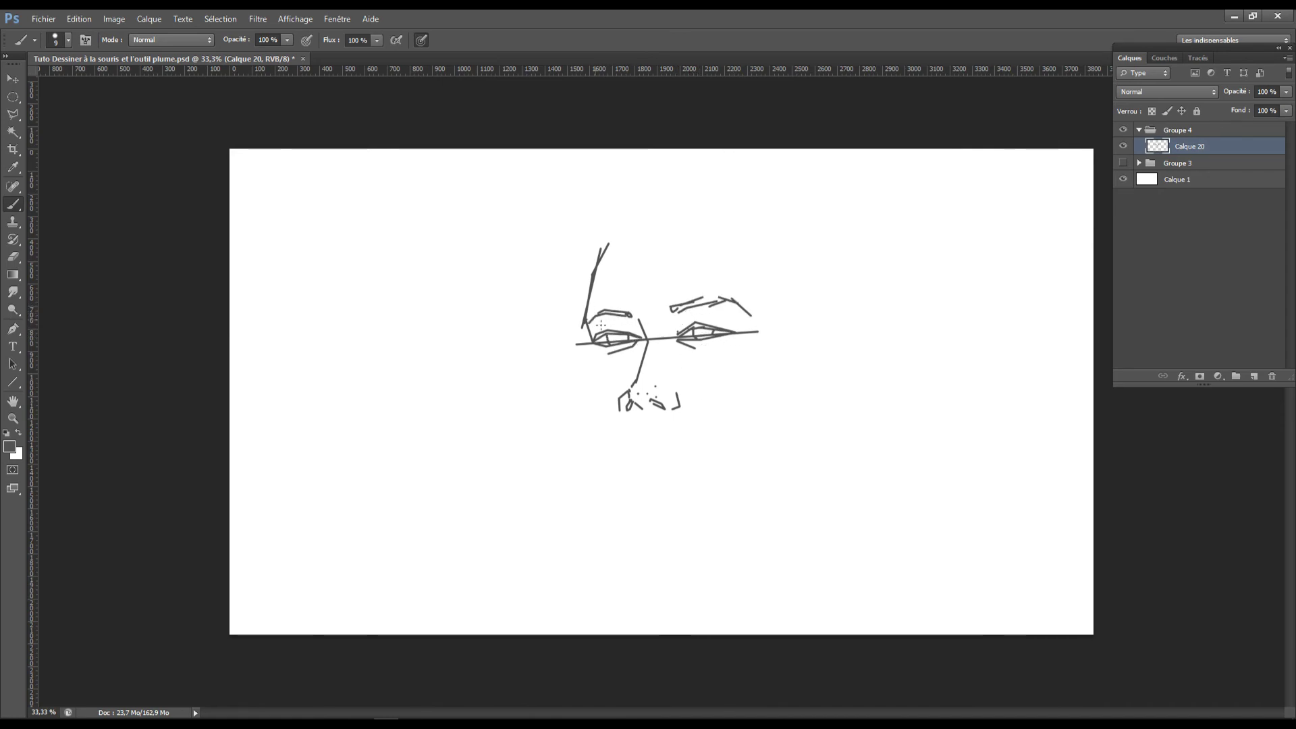
# Erase and redraw the left nostril edge, and sketch the lips with a line beneath them
pyautogui.press('e')
pyautogui.moveTo(618, 410); pyautogui.dragTo(624, 394)
pyautogui.press('b')
pyautogui.moveTo(623, 399); pyautogui.dragTo(625, 434)
pyautogui.moveTo(609, 443); pyautogui.dragTo(612, 448)
pyautogui.moveTo(691, 439); pyautogui.dragTo(690, 441)
pyautogui.moveTo(632, 443); pyautogui.dragTo(684, 442)
pyautogui.moveTo(632, 442)
pyautogui.mouseDown()
pyautogui.moveTo(691, 449)
pyautogui.moveTo(639, 435)
pyautogui.moveTo(626, 440)
pyautogui.moveTo(656, 466)
pyautogui.moveTo(628, 461)
pyautogui.mouseUp()
# Select the mouth with the Lasso, move it slightly under the nose, and deselect
pyautogui.press('l')
pyautogui.moveTo(665, 459); pyautogui.dragTo(721, 447)
pyautogui.press('v')
pyautogui.moveTo(680, 453); pyautogui.dragTo(695, 455)
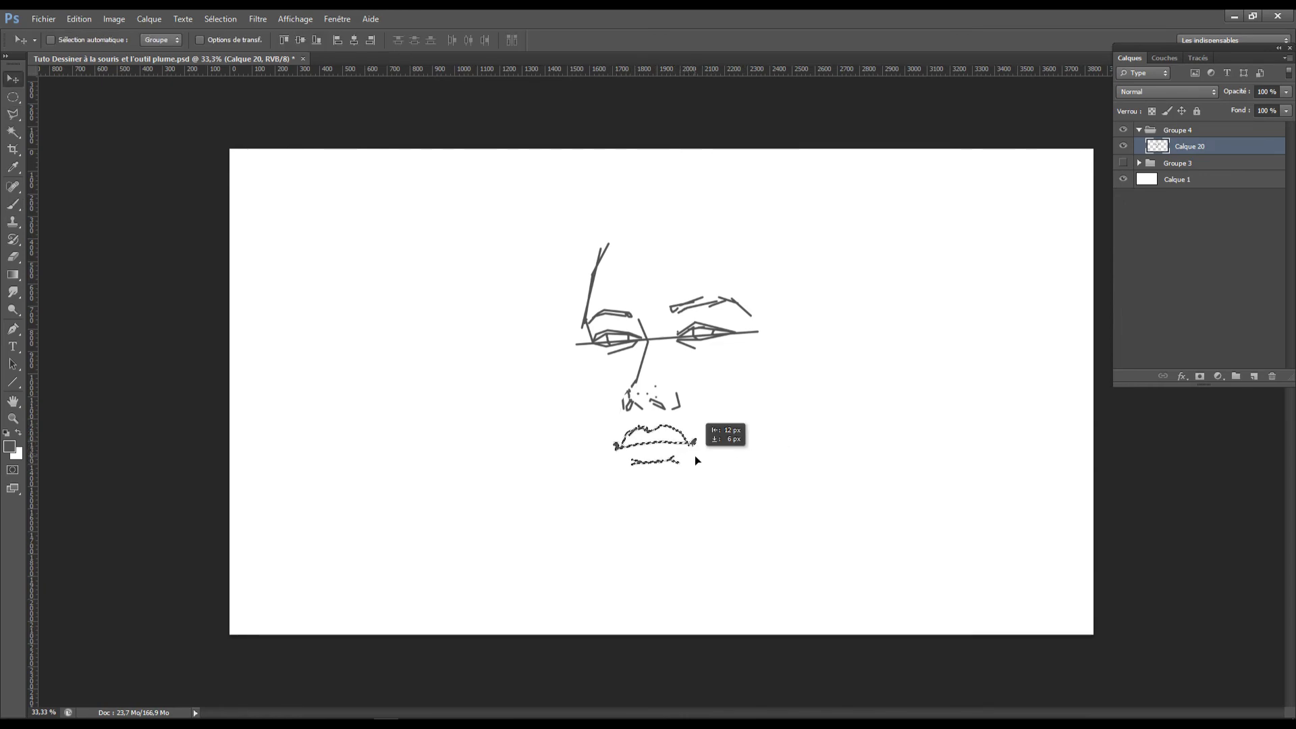
pyautogui.hotkey('ctrl', 'd')
# Brush the top and back of the head as broken strokes, down to the jaw corner
pyautogui.press('b')
pyautogui.moveTo(618, 240); pyautogui.dragTo(662, 237)
pyautogui.moveTo(673, 236); pyautogui.dragTo(691, 237)
pyautogui.moveTo(772, 273); pyautogui.dragTo(778, 280)
pyautogui.moveTo(787, 299); pyautogui.dragTo(799, 325)
pyautogui.moveTo(712, 237); pyautogui.dragTo(726, 242)
pyautogui.click(798, 349)
pyautogui.moveTo(799, 424); pyautogui.dragTo(788, 453)
# Erase the excess eye line and draw the left cheek, chin and jawline
pyautogui.press('e')
pyautogui.moveTo(670, 337); pyautogui.dragTo(652, 339)
pyautogui.moveTo(577, 344)
pyautogui.mouseDown()
pyautogui.moveTo(600, 348)
pyautogui.moveTo(586, 394)
pyautogui.moveTo(598, 432)
pyautogui.mouseUp()
pyautogui.press('b')
pyautogui.moveTo(595, 424); pyautogui.dragTo(619, 482)
pyautogui.moveTo(675, 507); pyautogui.dragTo(626, 498)
pyautogui.moveTo(626, 498)
pyautogui.mouseDown()
pyautogui.moveTo(641, 508)
pyautogui.moveTo(709, 493)
pyautogui.mouseUp()
pyautogui.moveTo(705, 495); pyautogui.dragTo(787, 453)
# Select the mouth area with the Lasso to adjust its position, select the jaw corner, and deselect
pyautogui.press('l')
pyautogui.moveTo(736, 413)
pyautogui.mouseDown()
pyautogui.moveTo(733, 399)
pyautogui.moveTo(690, 411)
pyautogui.mouseUp()
pyautogui.press('v')
pyautogui.press('l')
pyautogui.moveTo(813, 403)
pyautogui.mouseDown()
pyautogui.moveTo(700, 472)
pyautogui.moveTo(747, 459)
pyautogui.mouseUp()
pyautogui.hotkey('ctrl', 'd')
# Draw the ear behind the jaw with its outer contour and inner folds
pyautogui.press('b')
pyautogui.moveTo(815, 333); pyautogui.dragTo(806, 367)
pyautogui.click(801, 389)
pyautogui.moveTo(804, 360); pyautogui.dragTo(810, 417)
pyautogui.moveTo(811, 333)
pyautogui.mouseDown()
pyautogui.moveTo(856, 358)
pyautogui.moveTo(821, 419)
pyautogui.moveTo(852, 358)
pyautogui.moveTo(826, 394)
pyautogui.mouseUp()
pyautogui.moveTo(828, 334); pyautogui.dragTo(817, 359)
pyautogui.moveTo(808, 363)
pyautogui.mouseDown()
pyautogui.moveTo(820, 381)
pyautogui.moveTo(803, 396)
pyautogui.mouseUp()
pyautogui.moveTo(803, 396); pyautogui.dragTo(803, 382)
# Select the chin with the Lasso, reshape it with a free transform, and deselect
pyautogui.press('l')
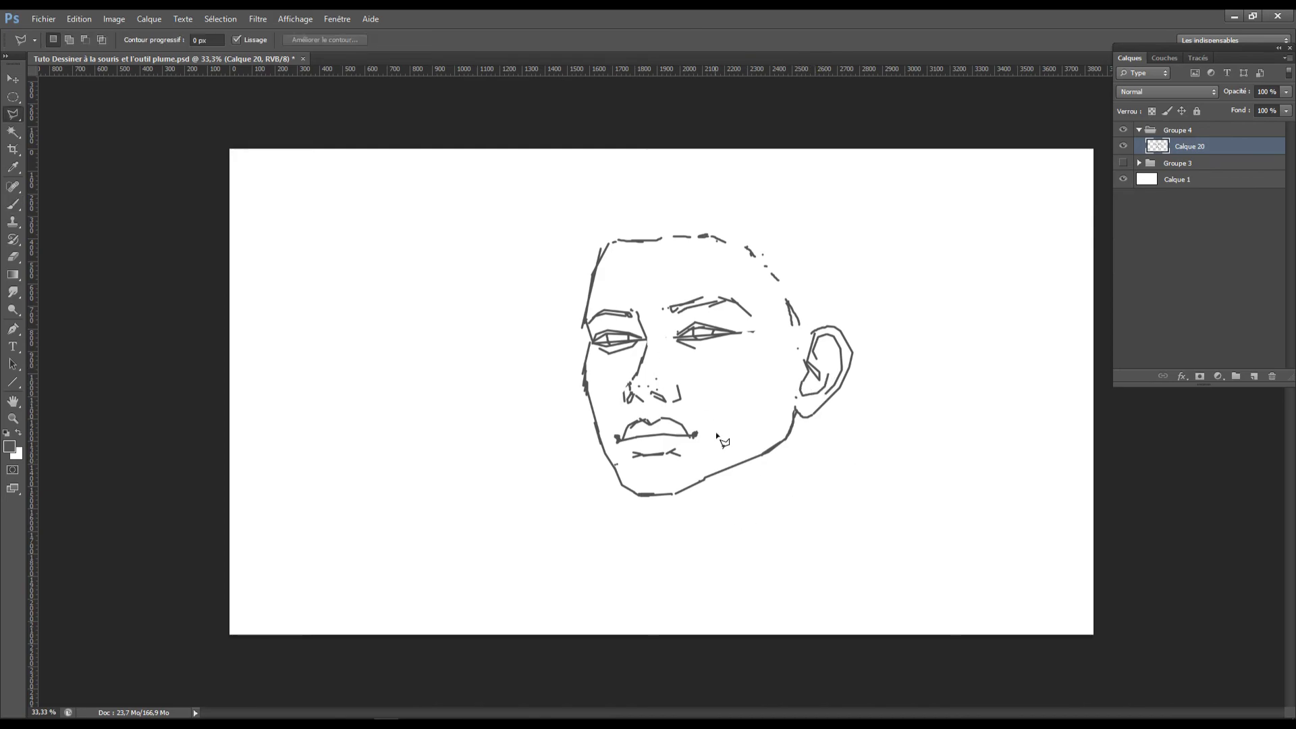
pyautogui.moveTo(717, 435); pyautogui.dragTo(716, 432)
pyautogui.hotkey('ctrl', 't')
pyautogui.moveTo(556, 532); pyautogui.dragTo(573, 517)
pyautogui.moveTo(648, 525); pyautogui.dragTo(650, 522)
pyautogui.press('Return')
pyautogui.hotkey('ctrl', 'd')
# Select the mouth and skew it horizontally by about 10° with a free transform
pyautogui.moveTo(707, 440); pyautogui.dragTo(702, 442)
pyautogui.hotkey('ctrl', 't')
pyautogui.moveTo(658, 408); pyautogui.dragTo(653, 410)
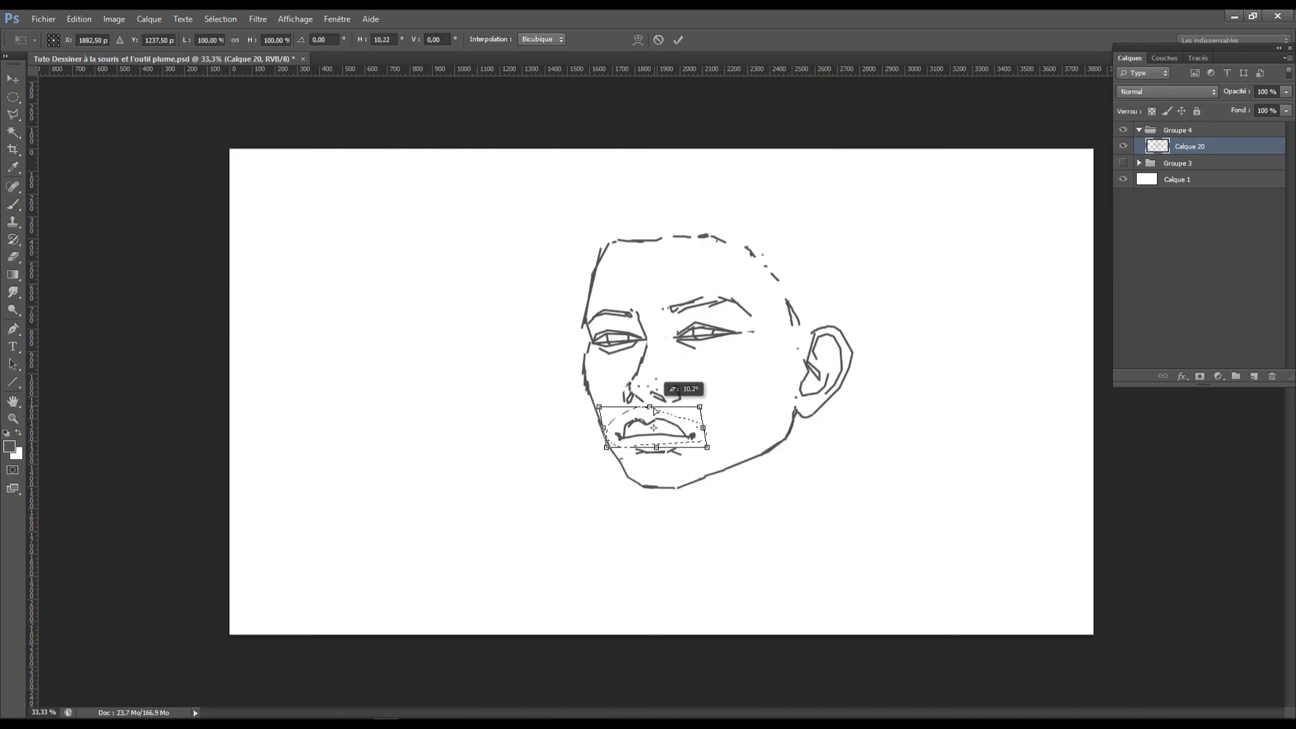
# Draw both sides of the neck, the collar and the start of the shoulders
pyautogui.moveTo(773, 432); pyautogui.dragTo(784, 549)
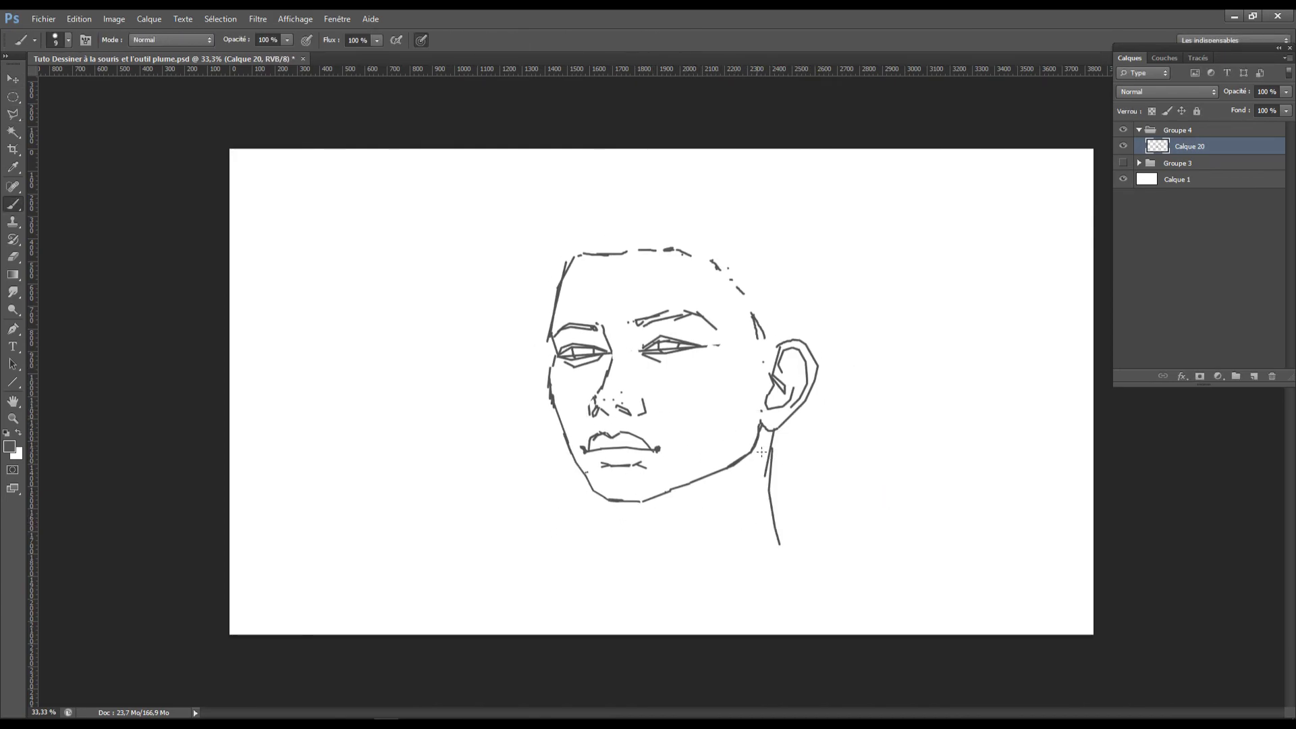
pyautogui.moveTo(633, 503)
pyautogui.mouseDown()
pyautogui.moveTo(648, 596)
pyautogui.moveTo(815, 553)
pyautogui.mouseUp()
pyautogui.click(642, 606)
pyautogui.moveTo(640, 567); pyautogui.dragTo(623, 592)
pyautogui.moveTo(629, 582); pyautogui.dragTo(557, 598)
pyautogui.moveTo(720, 555); pyautogui.dragTo(789, 538)
pyautogui.moveTo(791, 538); pyautogui.dragTo(798, 579)
# Sketch the wavy hair outline on both sides of the face, above the forehead and behind the neck
pyautogui.moveTo(554, 224); pyautogui.dragTo(577, 258)
pyautogui.moveTo(527, 232); pyautogui.dragTo(517, 295)
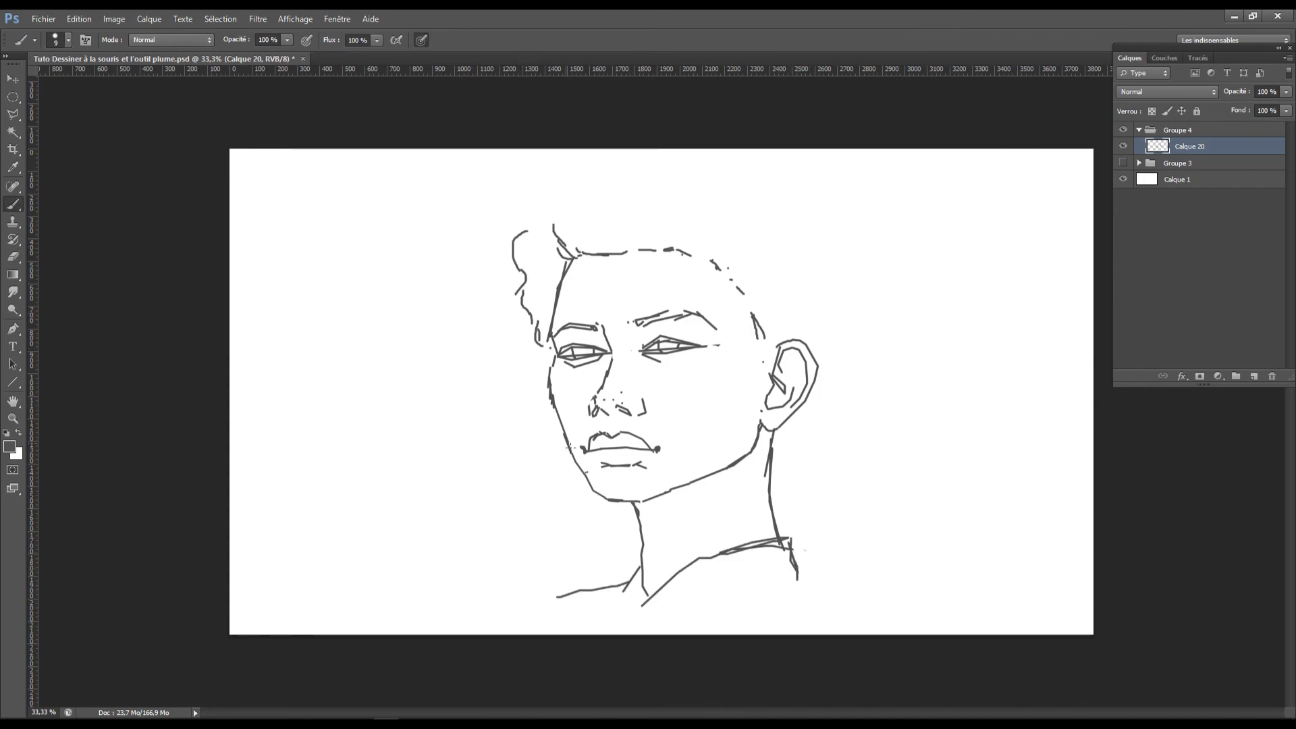
pyautogui.moveTo(544, 369); pyautogui.dragTo(546, 405)
pyautogui.moveTo(527, 444); pyautogui.dragTo(500, 481)
pyautogui.moveTo(828, 231); pyautogui.dragTo(829, 287)
pyautogui.moveTo(825, 400)
pyautogui.mouseDown()
pyautogui.moveTo(807, 439)
pyautogui.moveTo(878, 498)
pyautogui.mouseUp()
pyautogui.moveTo(771, 499); pyautogui.dragTo(821, 525)
pyautogui.moveTo(807, 171); pyautogui.dragTo(823, 199)
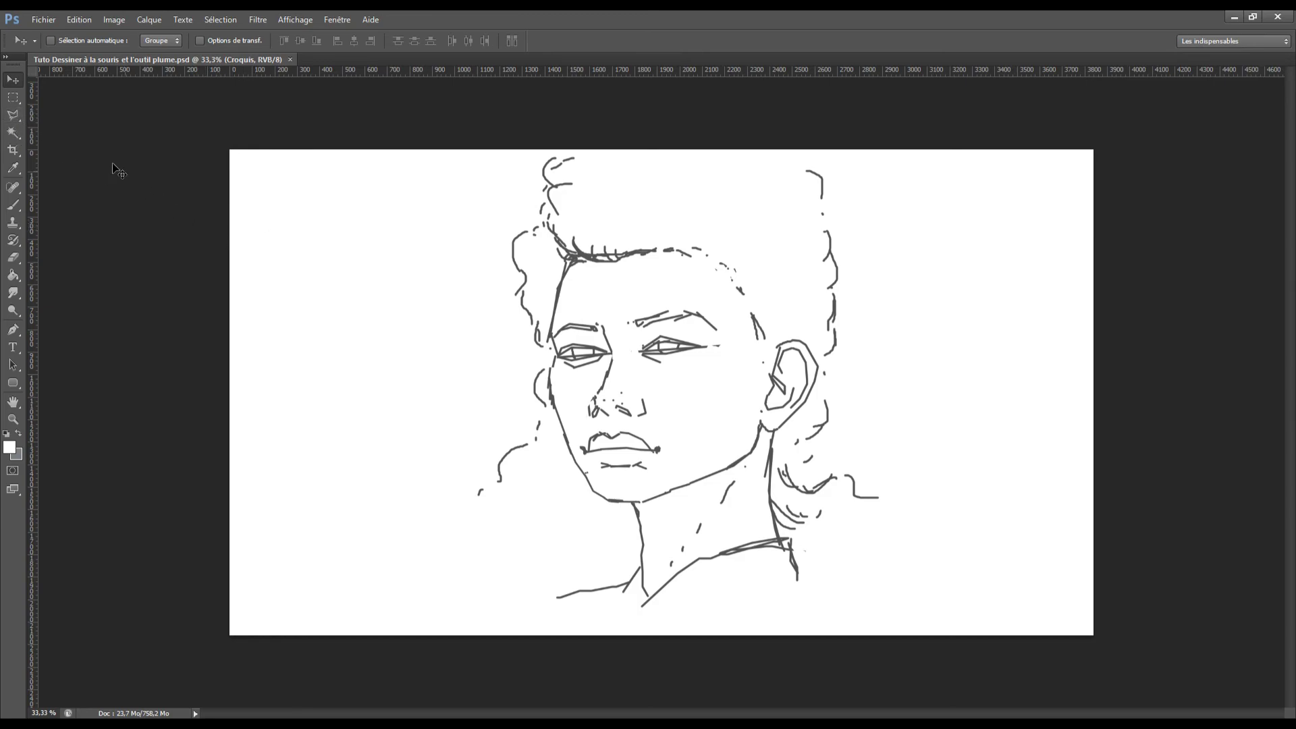
# Draw a freehand Lasso selection on the empty area left of the portrait, clear its contents, and deselect
pyautogui.click(5, 115)
pyautogui.rightClick(6, 118)
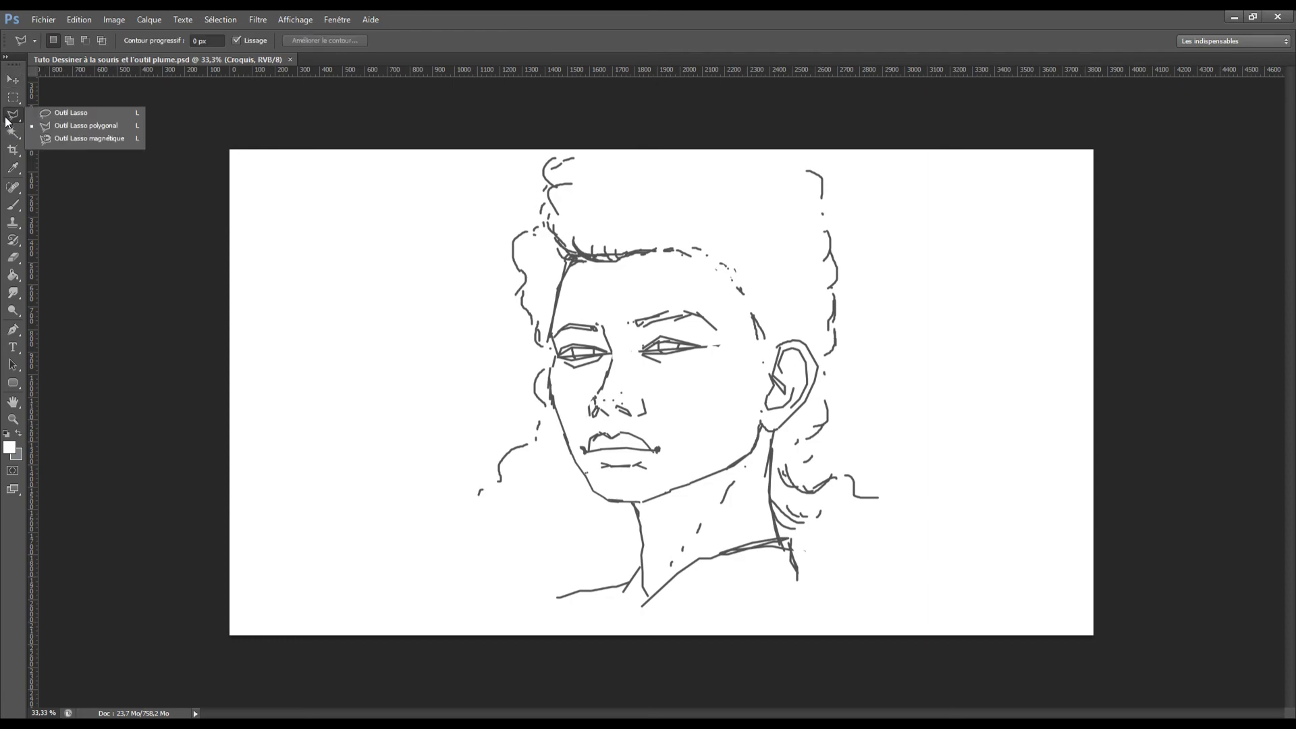
pyautogui.click(87, 113)
pyautogui.moveTo(376, 307)
pyautogui.mouseDown()
pyautogui.moveTo(318, 360)
pyautogui.moveTo(372, 391)
pyautogui.moveTo(424, 376)
pyautogui.moveTo(443, 343)
pyautogui.moveTo(403, 284)
pyautogui.moveTo(301, 301)
pyautogui.moveTo(289, 377)
pyautogui.moveTo(342, 421)
pyautogui.moveTo(428, 433)
pyautogui.moveTo(399, 493)
pyautogui.moveTo(477, 492)
pyautogui.moveTo(420, 526)
pyautogui.moveTo(449, 570)
pyautogui.moveTo(566, 480)
pyautogui.moveTo(478, 407)
pyautogui.moveTo(492, 280)
pyautogui.moveTo(345, 234)
pyautogui.moveTo(278, 363)
pyautogui.moveTo(375, 529)
pyautogui.mouseUp()
pyautogui.press('Delete')
pyautogui.hotkey('ctrl', 'd')
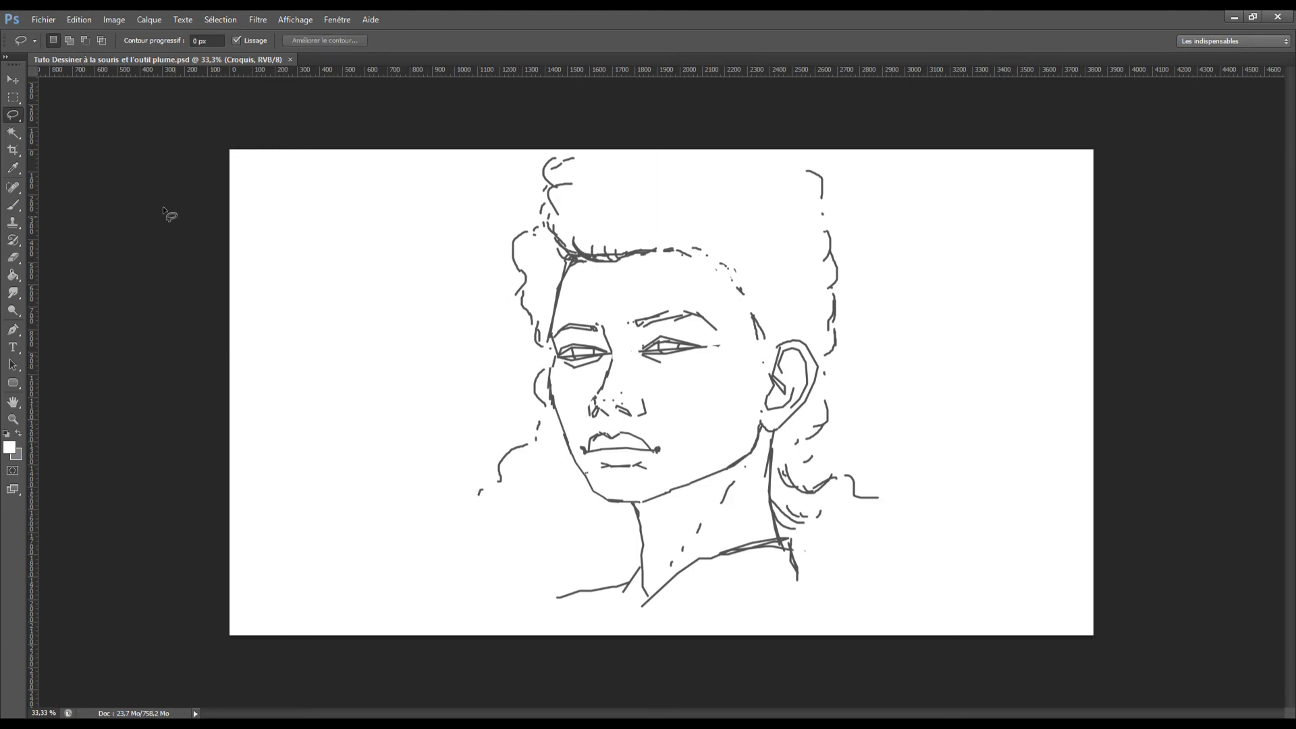
# Draw a closed seven-corner selection left of the portrait with the polygonal Lasso
pyautogui.rightClick(11, 119)
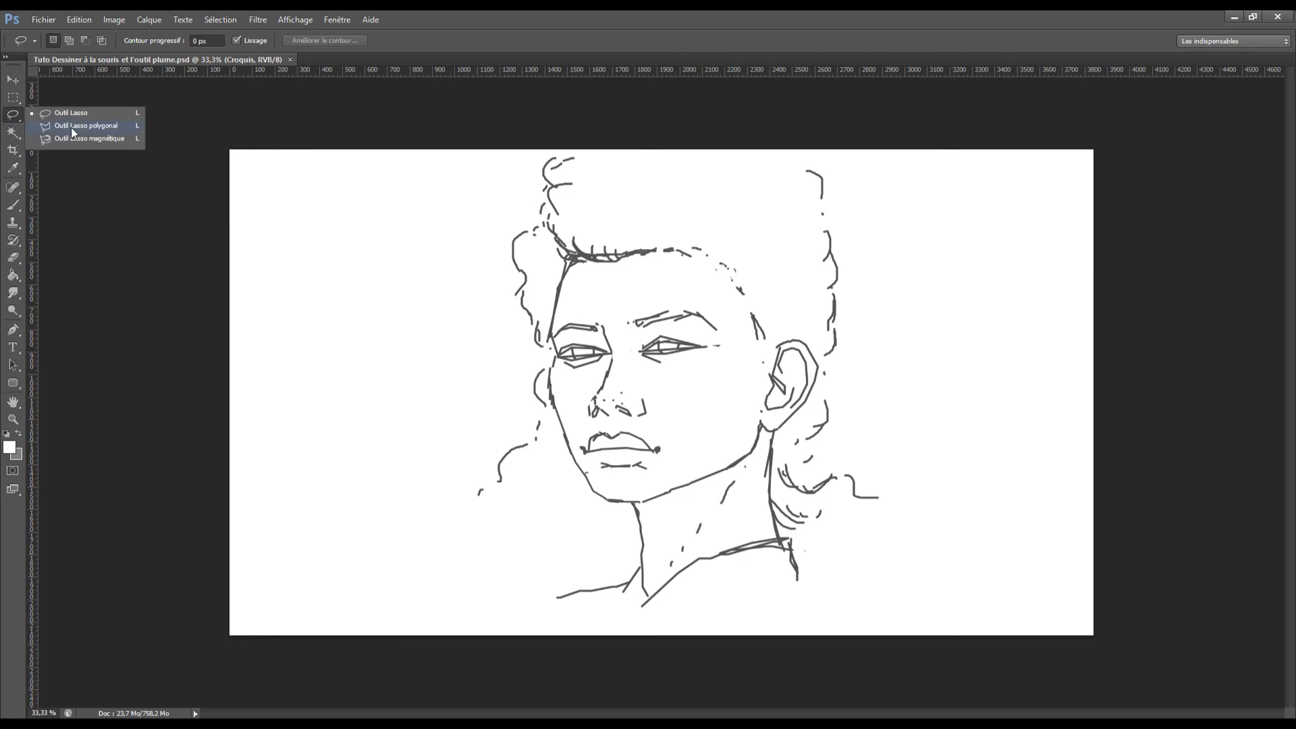
pyautogui.click(70, 126)
pyautogui.click(325, 299)
pyautogui.click(485, 331)
pyautogui.click(475, 399)
pyautogui.click(375, 458)
pyautogui.click(275, 430)
pyautogui.click(296, 388)
pyautogui.click(283, 306)
pyautogui.click(324, 300)
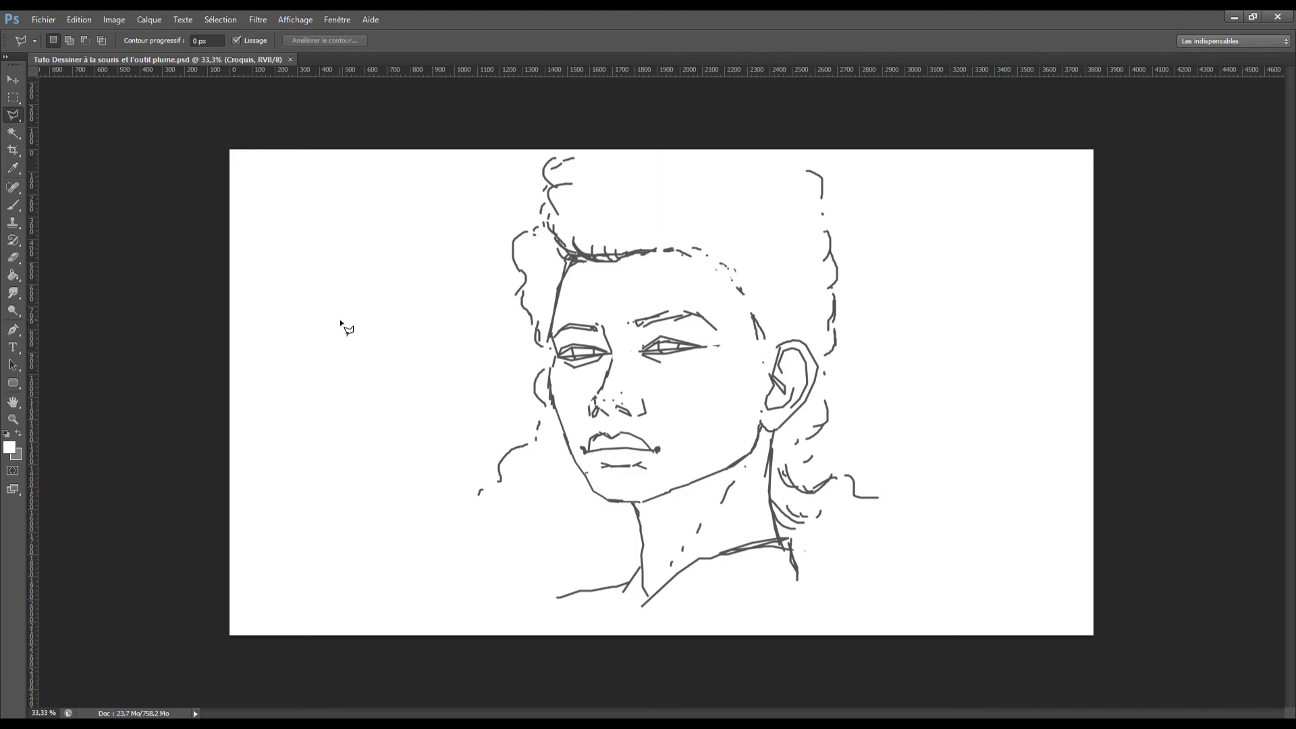
# Draw a Lasso selection mixing straight and freehand edges on the empty area beside the portrait, and deselect it
pyautogui.click(338, 316)
pyautogui.click(424, 312)
pyautogui.moveTo(449, 346); pyautogui.dragTo(448, 403)
pyautogui.moveTo(450, 447)
pyautogui.mouseDown()
pyautogui.moveTo(375, 497)
pyautogui.moveTo(351, 477)
pyautogui.moveTo(365, 434)
pyautogui.moveTo(318, 438)
pyautogui.moveTo(300, 382)
pyautogui.moveTo(302, 295)
pyautogui.mouseUp()
pyautogui.click(300, 295)
pyautogui.click(341, 276)
pyautogui.click(404, 283)
pyautogui.click(459, 312)
pyautogui.click(465, 377)
pyautogui.click(473, 425)
pyautogui.click(514, 477)
pyautogui.click(494, 531)
pyautogui.moveTo(475, 574)
pyautogui.mouseDown()
pyautogui.moveTo(352, 596)
pyautogui.moveTo(313, 554)
pyautogui.moveTo(323, 519)
pyautogui.moveTo(309, 470)
pyautogui.moveTo(275, 434)
pyautogui.moveTo(312, 362)
pyautogui.moveTo(363, 383)
pyautogui.moveTo(401, 450)
pyautogui.moveTo(422, 502)
pyautogui.moveTo(413, 553)
pyautogui.moveTo(485, 531)
pyautogui.moveTo(517, 571)
pyautogui.mouseUp()
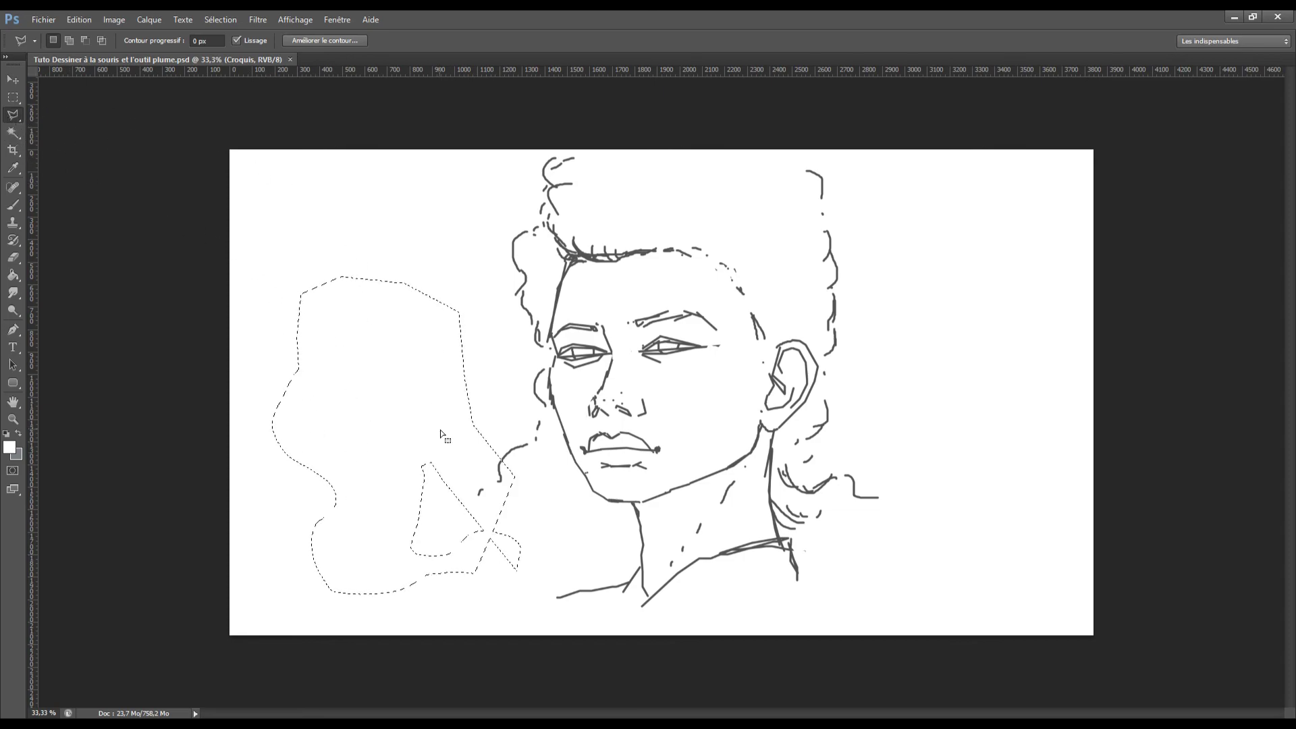
pyautogui.hotkey('ctrl', 'd')
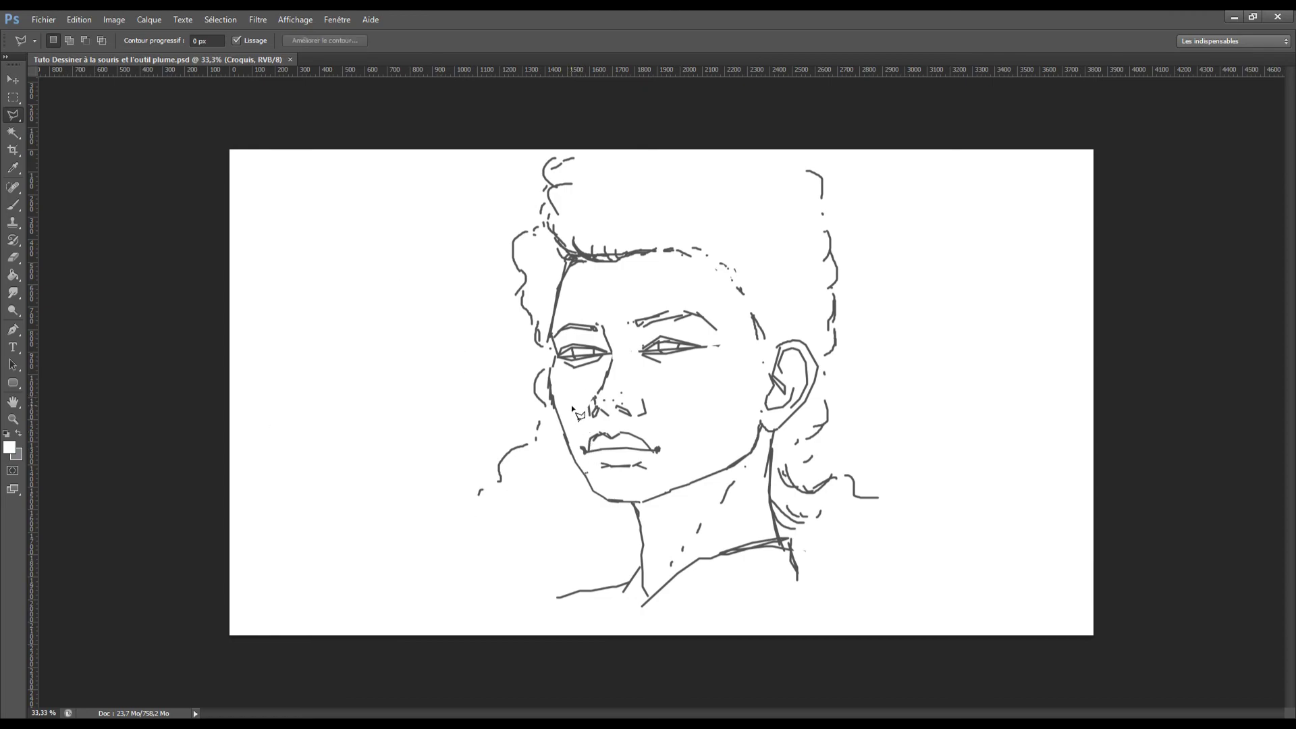
# Lasso the nose and try shifting it slightly with the Move tool, undoing the move and dropping the selection
pyautogui.moveTo(577, 403)
pyautogui.mouseDown()
pyautogui.moveTo(616, 358)
pyautogui.moveTo(652, 395)
pyautogui.moveTo(619, 428)
pyautogui.moveTo(573, 410)
pyautogui.moveTo(582, 401)
pyautogui.mouseUp()
pyautogui.click(14, 80)
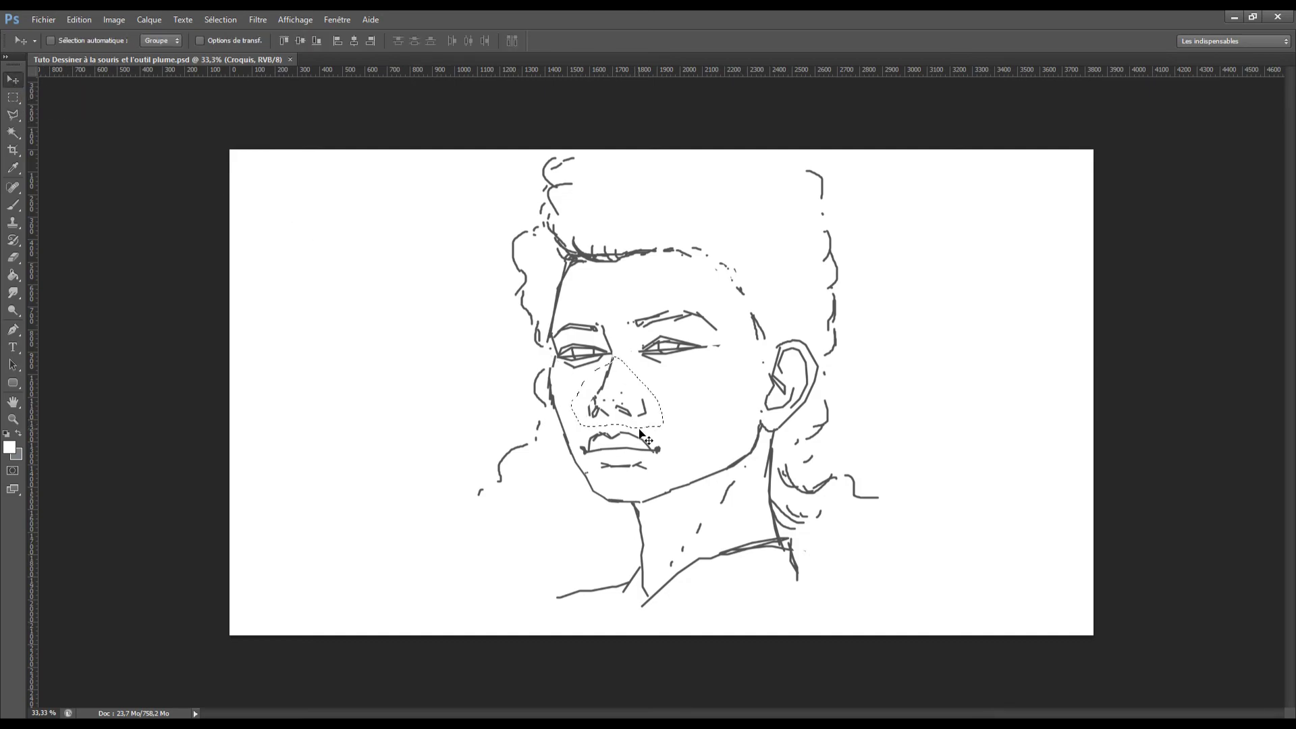
pyautogui.moveTo(622, 411)
pyautogui.mouseDown()
pyautogui.moveTo(658, 365)
pyautogui.moveTo(682, 421)
pyautogui.moveTo(620, 434)
pyautogui.moveTo(696, 397)
pyautogui.moveTo(608, 416)
pyautogui.moveTo(630, 415)
pyautogui.mouseUp()
pyautogui.hotkey('ctrl', 'z')
pyautogui.hotkey('ctrl', 'd')
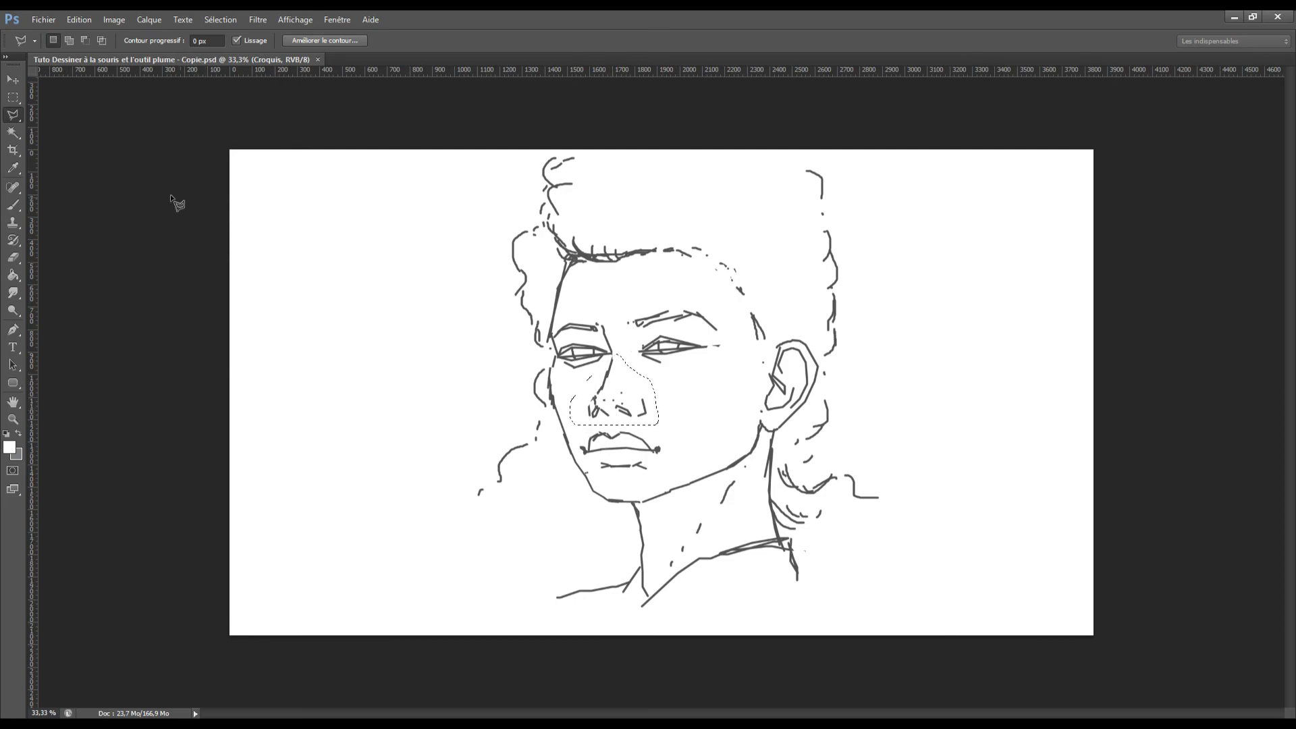
pyautogui.click(14, 99)
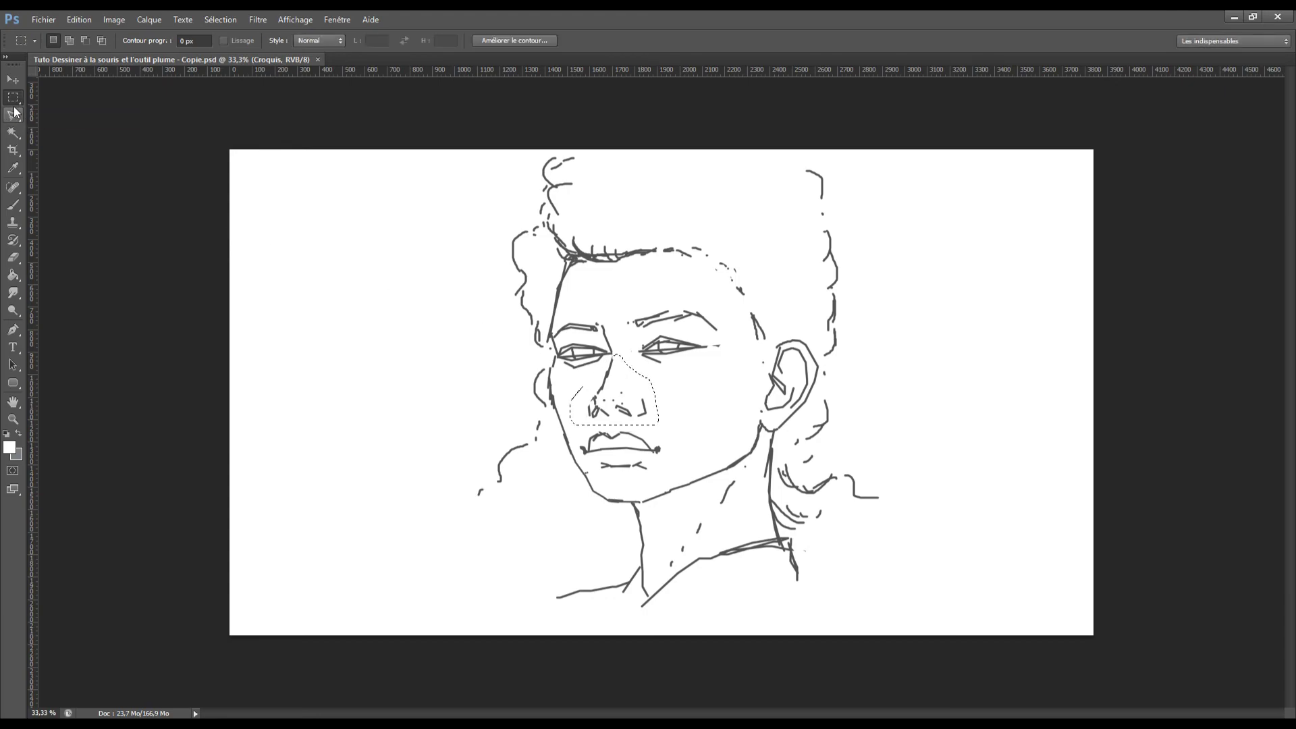
pyautogui.rightClick(657, 402)
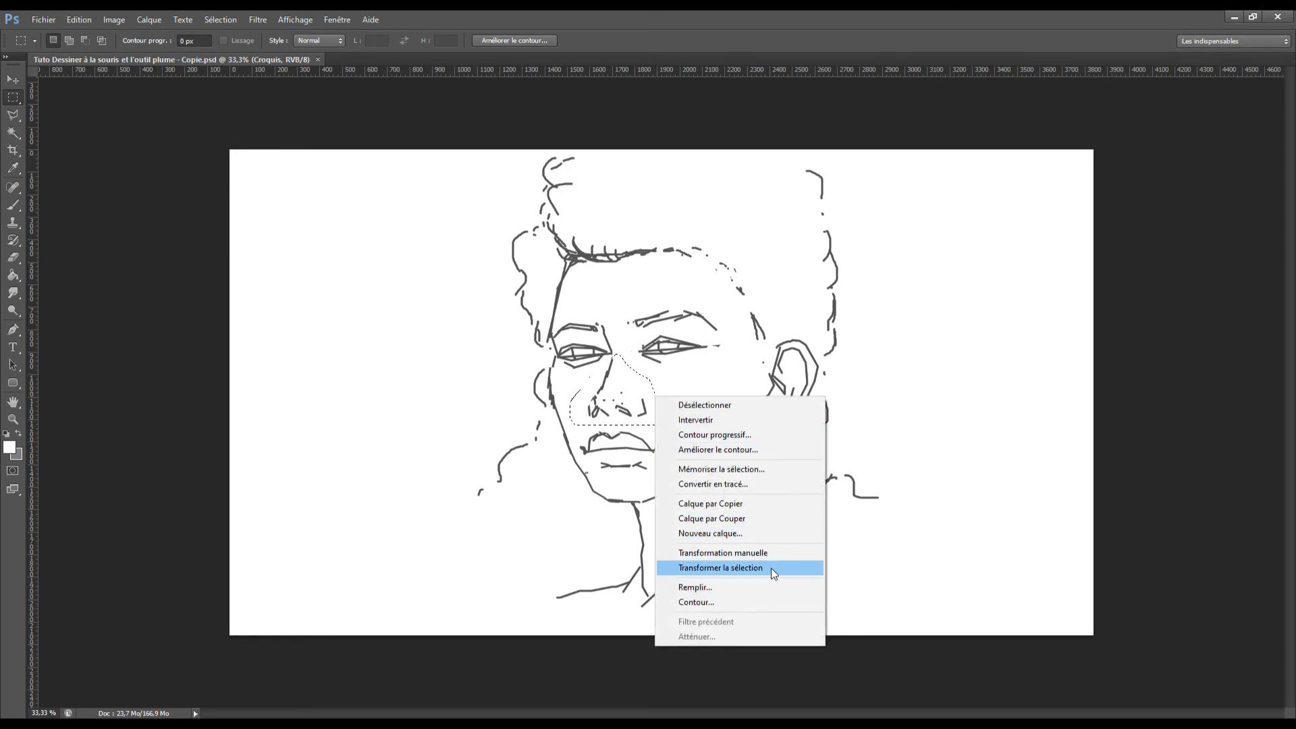
pyautogui.click(783, 553)
pyautogui.press('Escape')
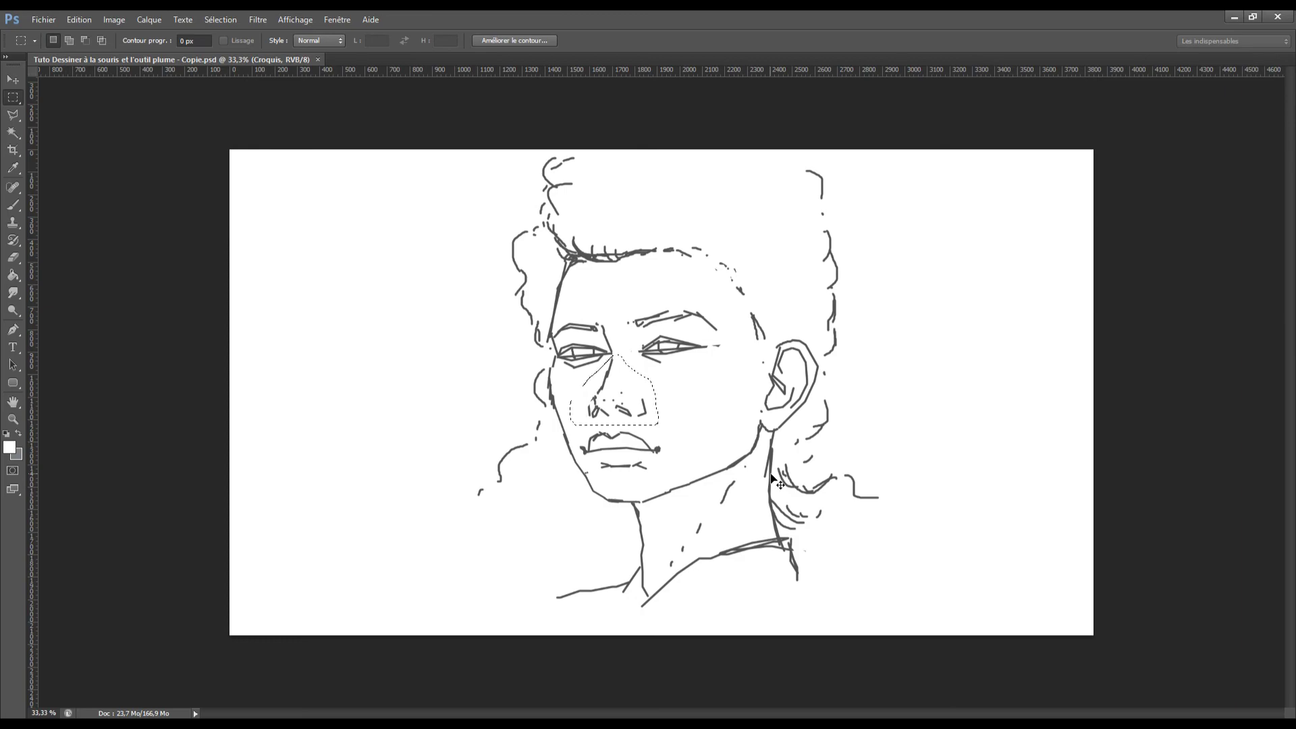
# Free-transform the selected nose, distorting it by shifting the corners of its bounding box
pyautogui.hotkey('ctrl', 't')
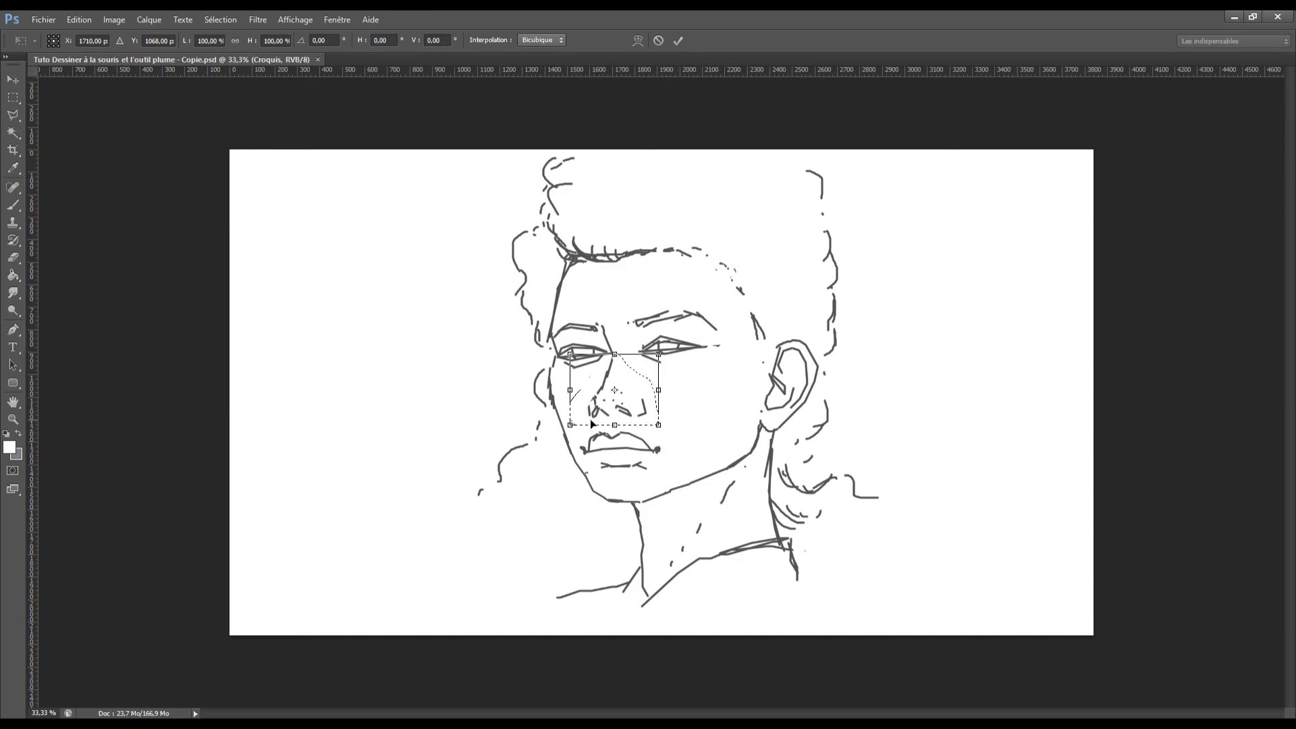
pyautogui.rightClick(642, 394)
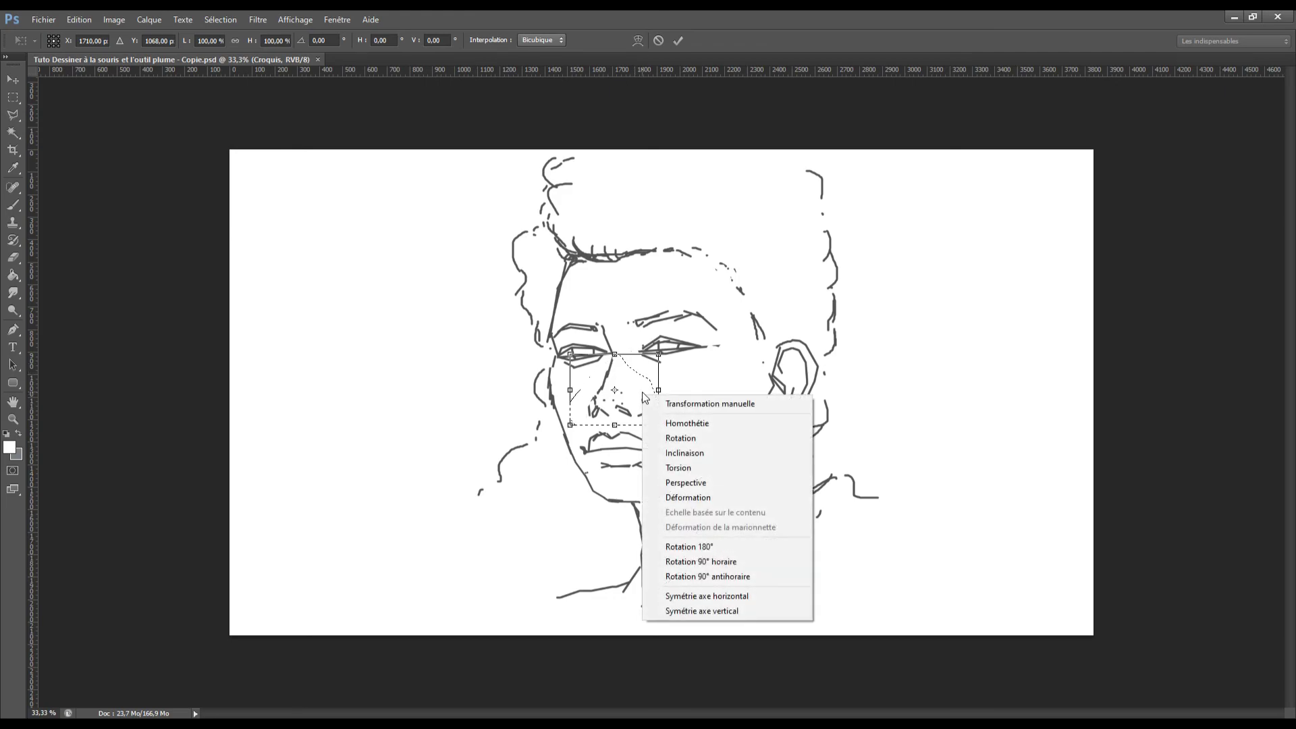
pyautogui.click(714, 424)
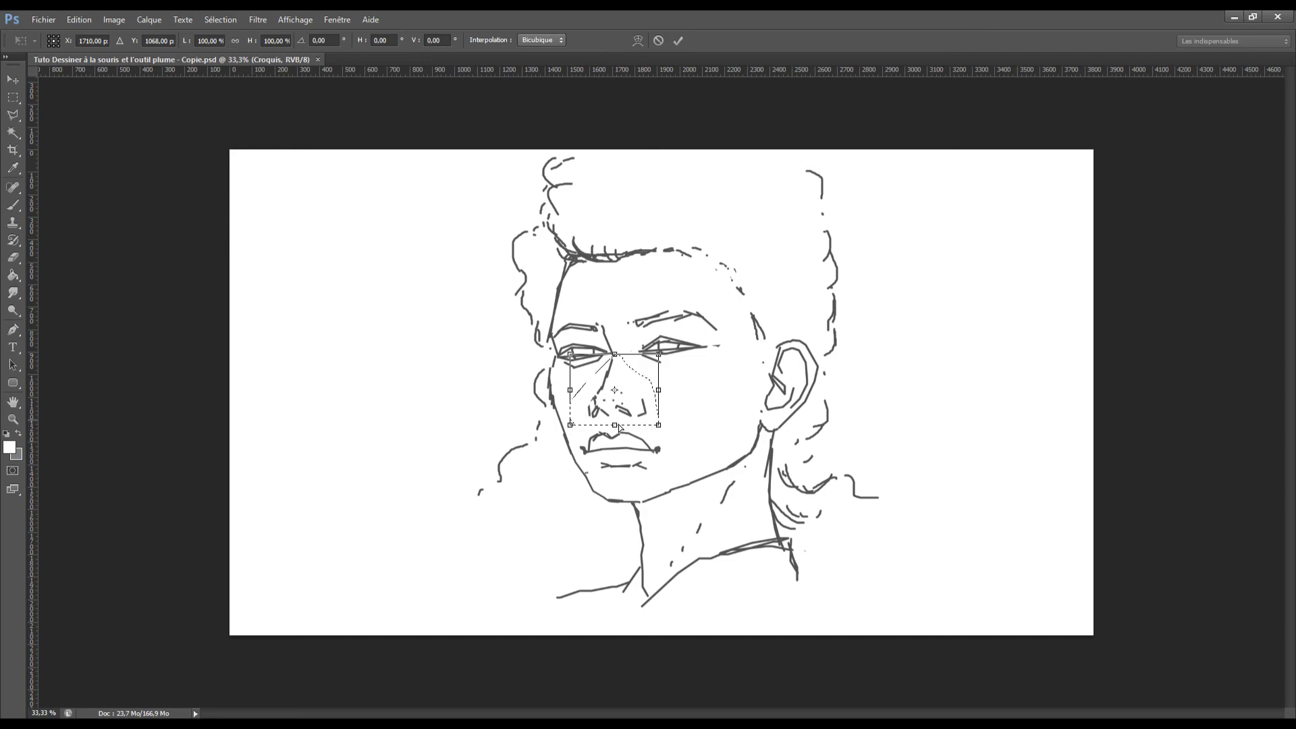
pyautogui.moveTo(619, 424); pyautogui.dragTo(680, 432)
pyautogui.moveTo(661, 358); pyautogui.dragTo(649, 373)
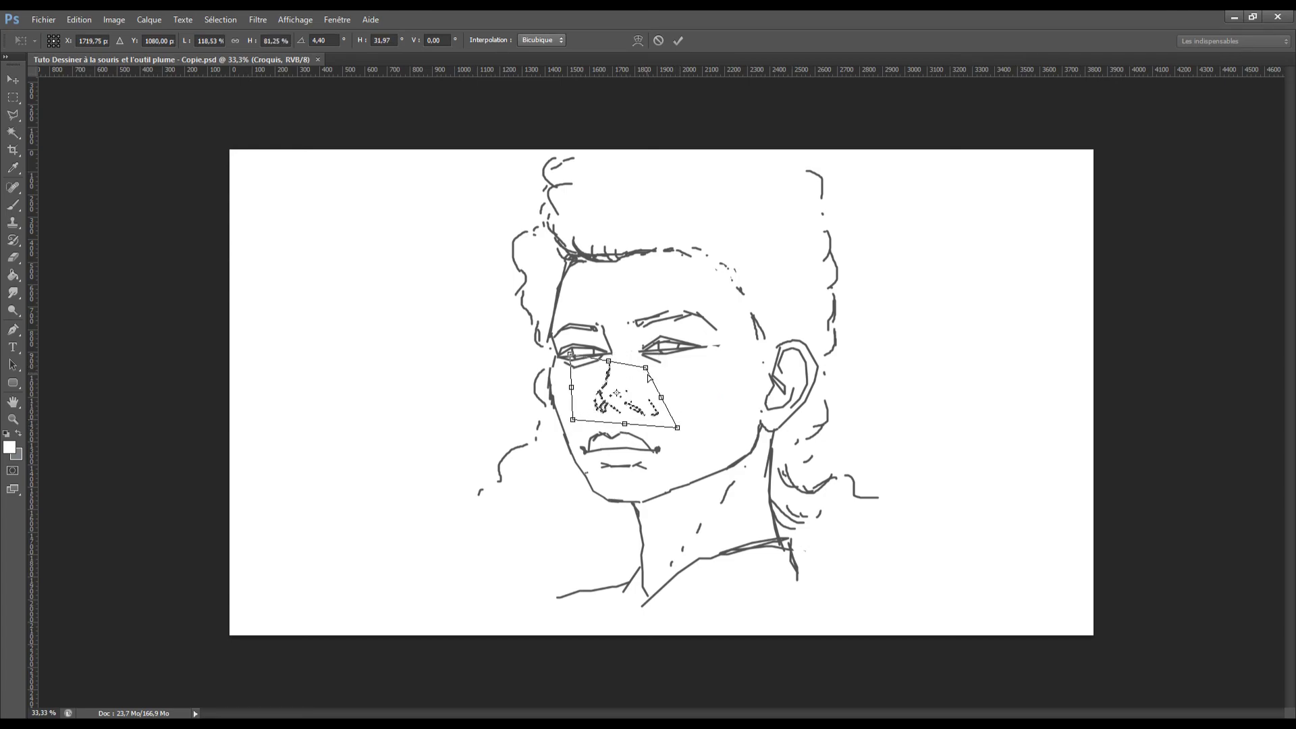
pyautogui.moveTo(571, 354); pyautogui.dragTo(562, 388)
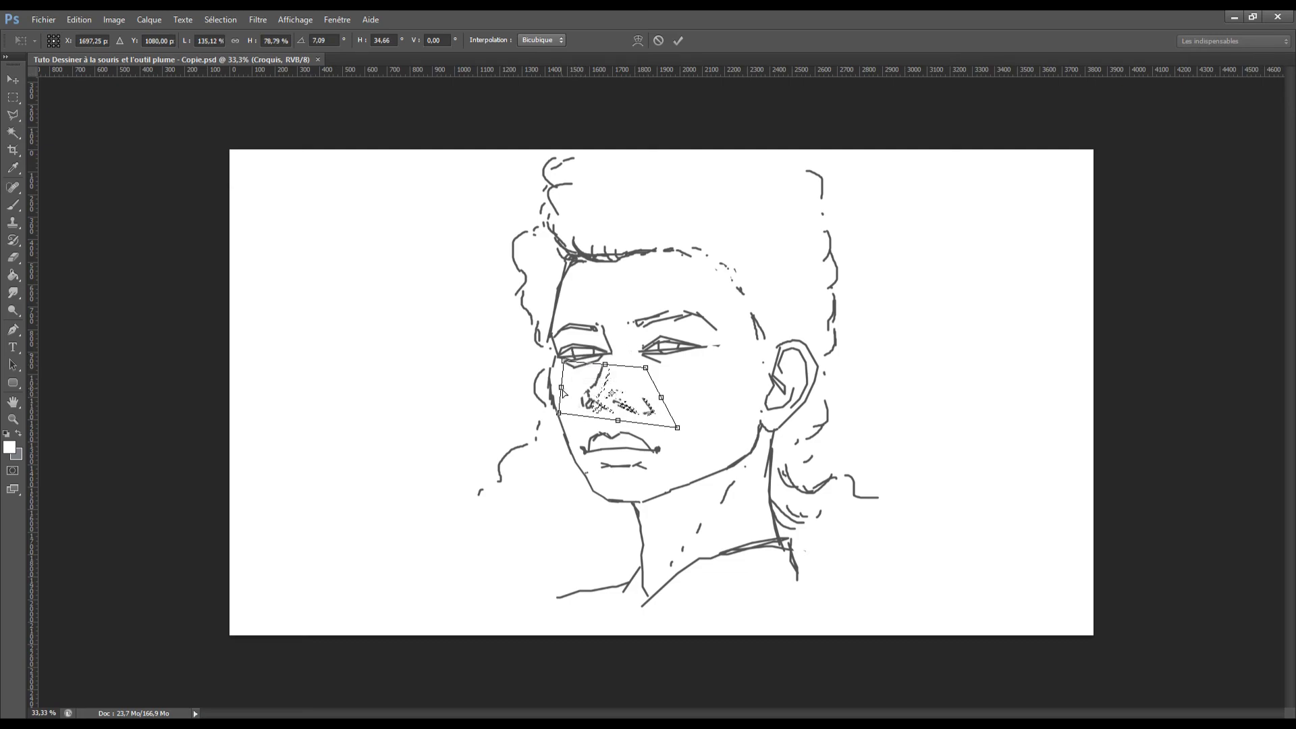
# Switch the nose transform to warp mode (Déformation) and push the middle of the nose upward
pyautogui.rightClick(626, 389)
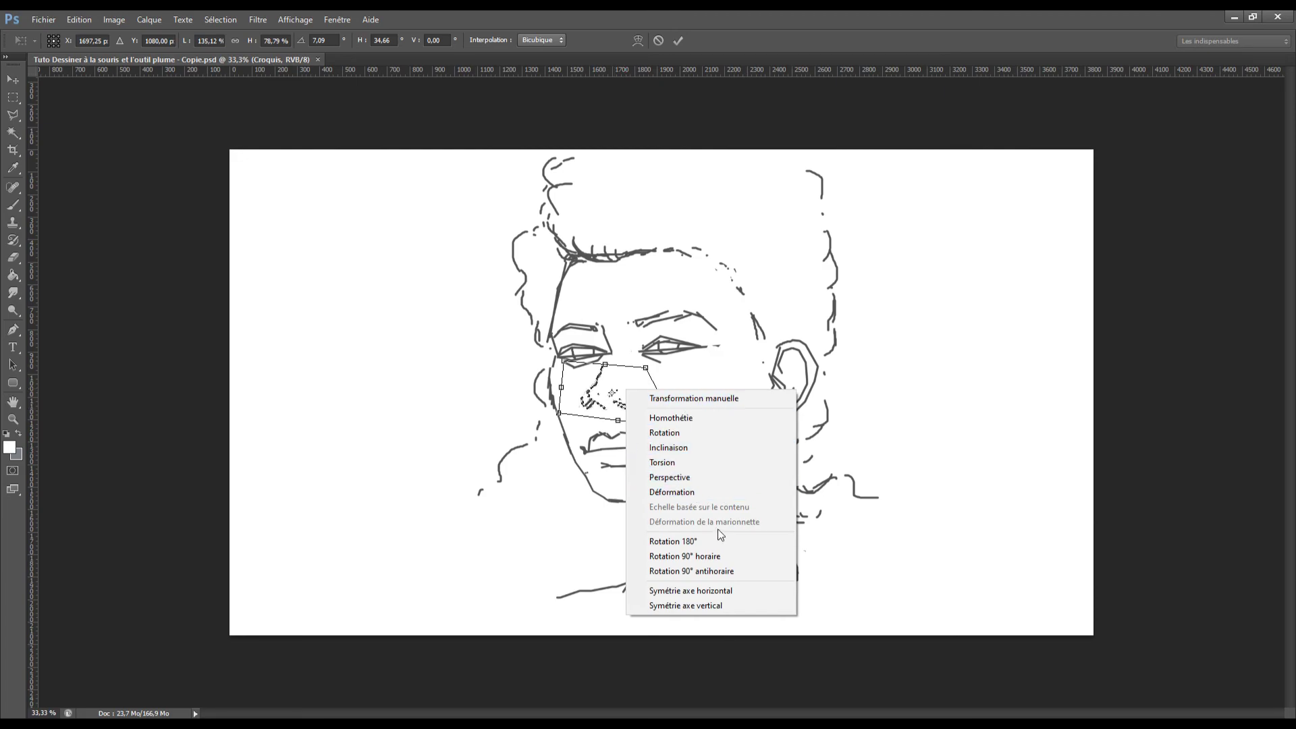
pyautogui.click(724, 495)
pyautogui.moveTo(631, 406)
pyautogui.mouseDown()
pyautogui.moveTo(640, 393)
pyautogui.moveTo(597, 390)
pyautogui.moveTo(629, 343)
pyautogui.mouseUp()
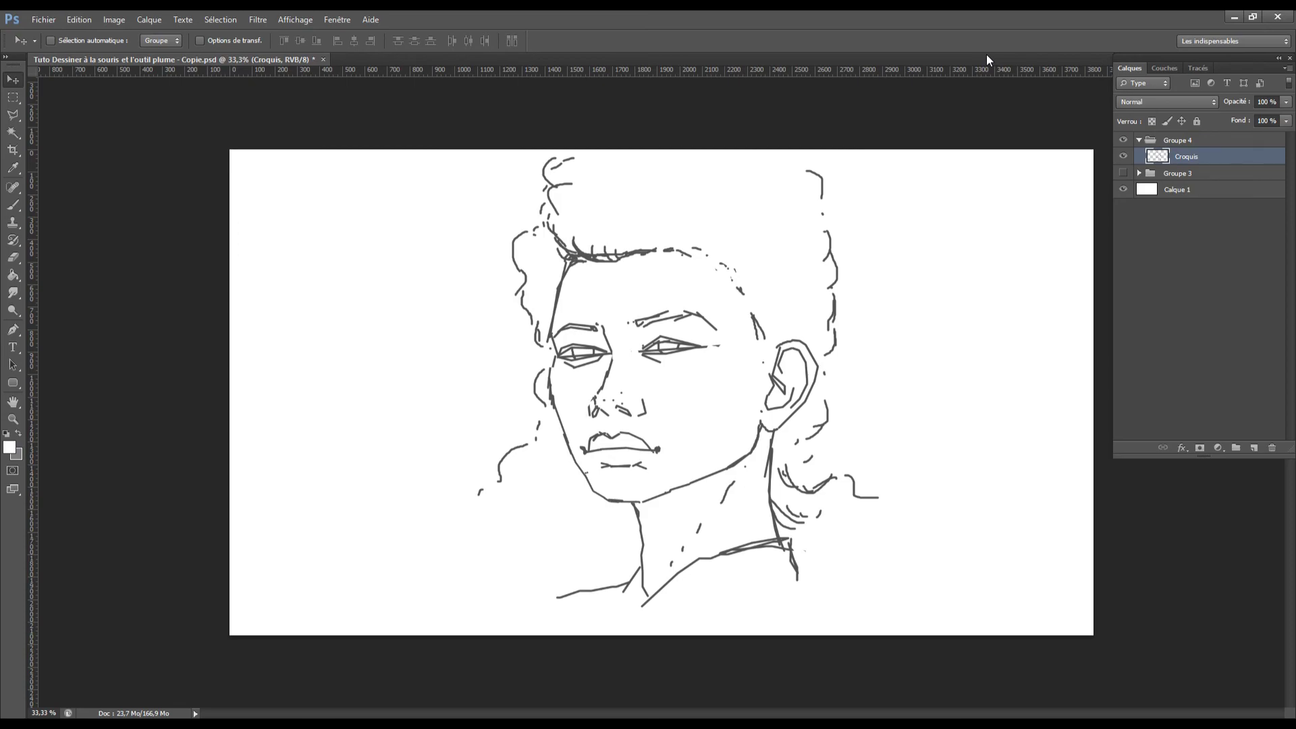
# Fill the Calque 1 background layer with light grey and set the Croquis layer's opacity to 20%
pyautogui.click(1245, 195)
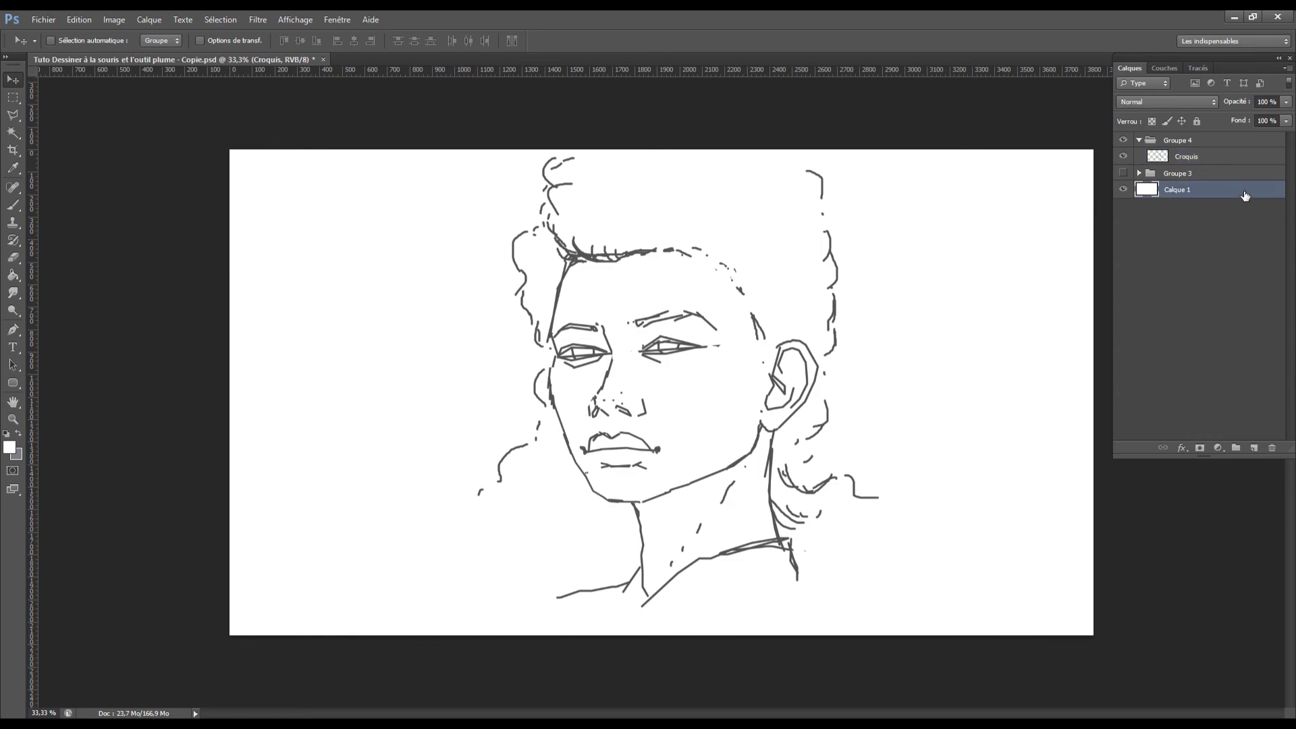
pyautogui.click(10, 447)
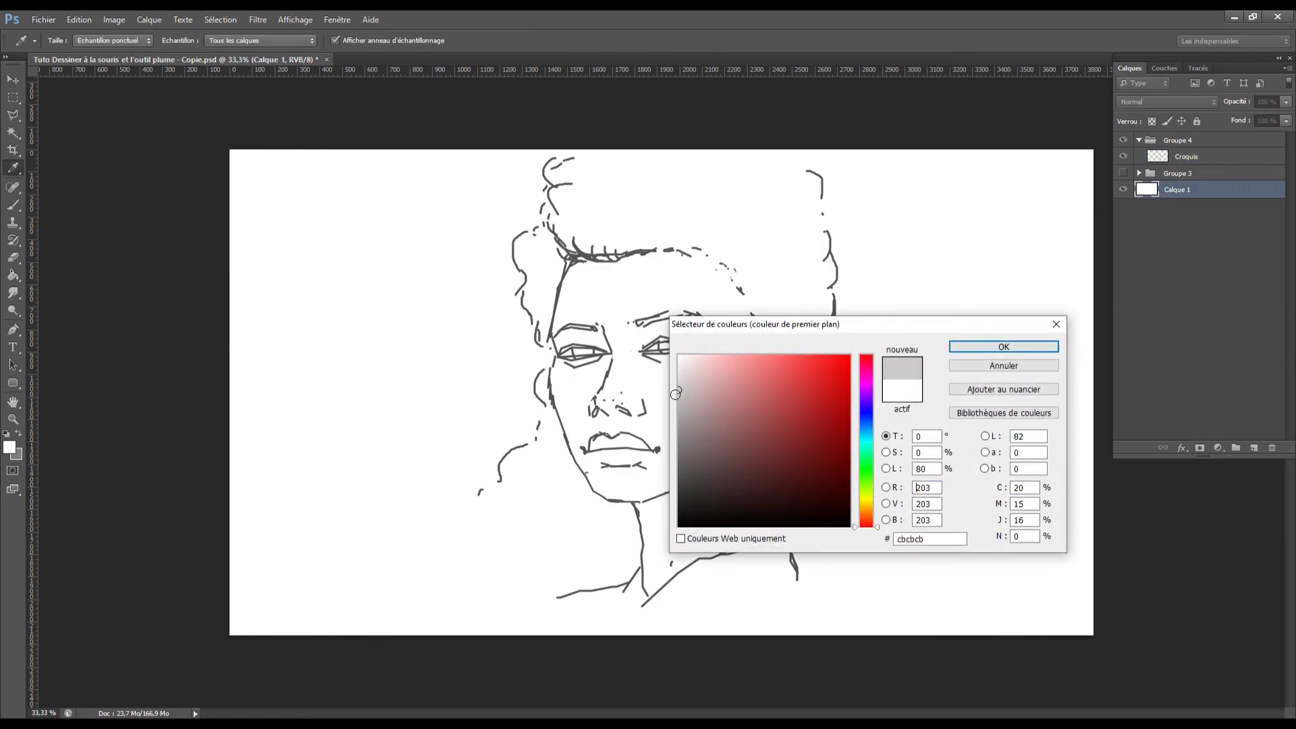
pyautogui.moveTo(674, 395); pyautogui.dragTo(674, 404)
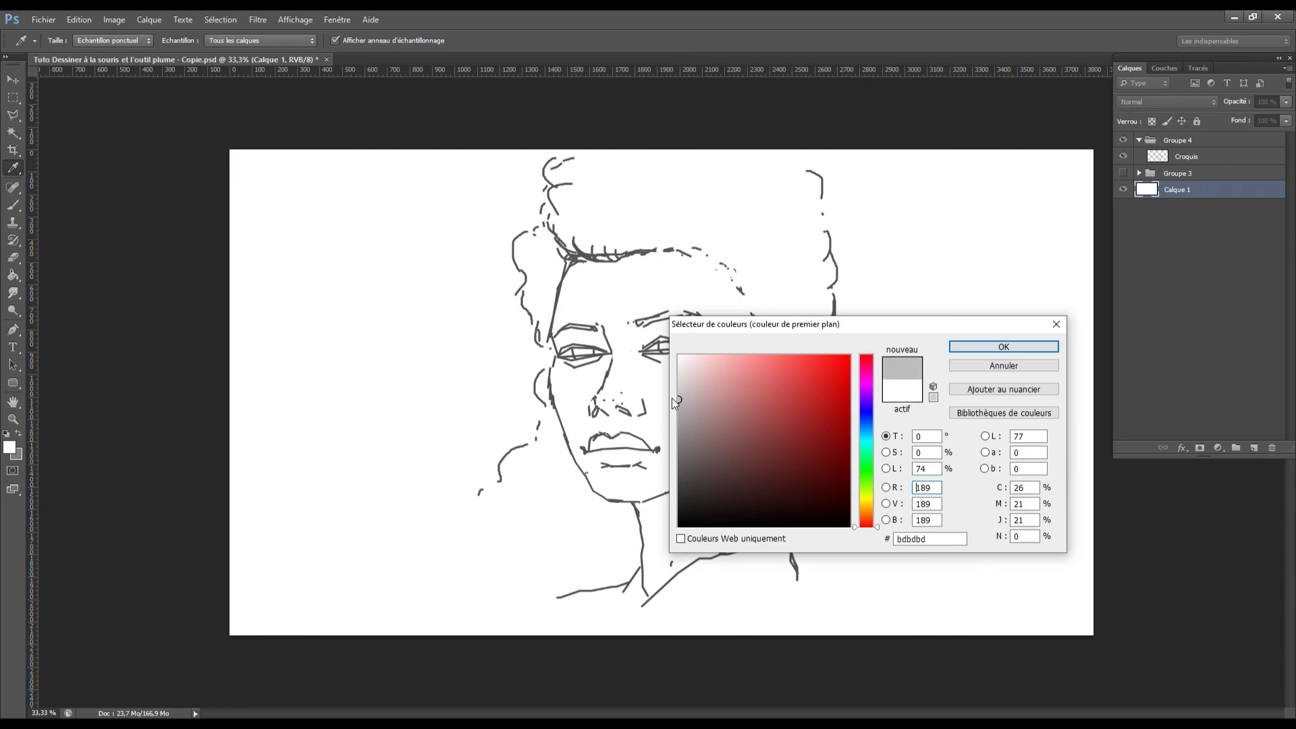
pyautogui.moveTo(682, 403); pyautogui.dragTo(669, 400)
pyautogui.click(1031, 350)
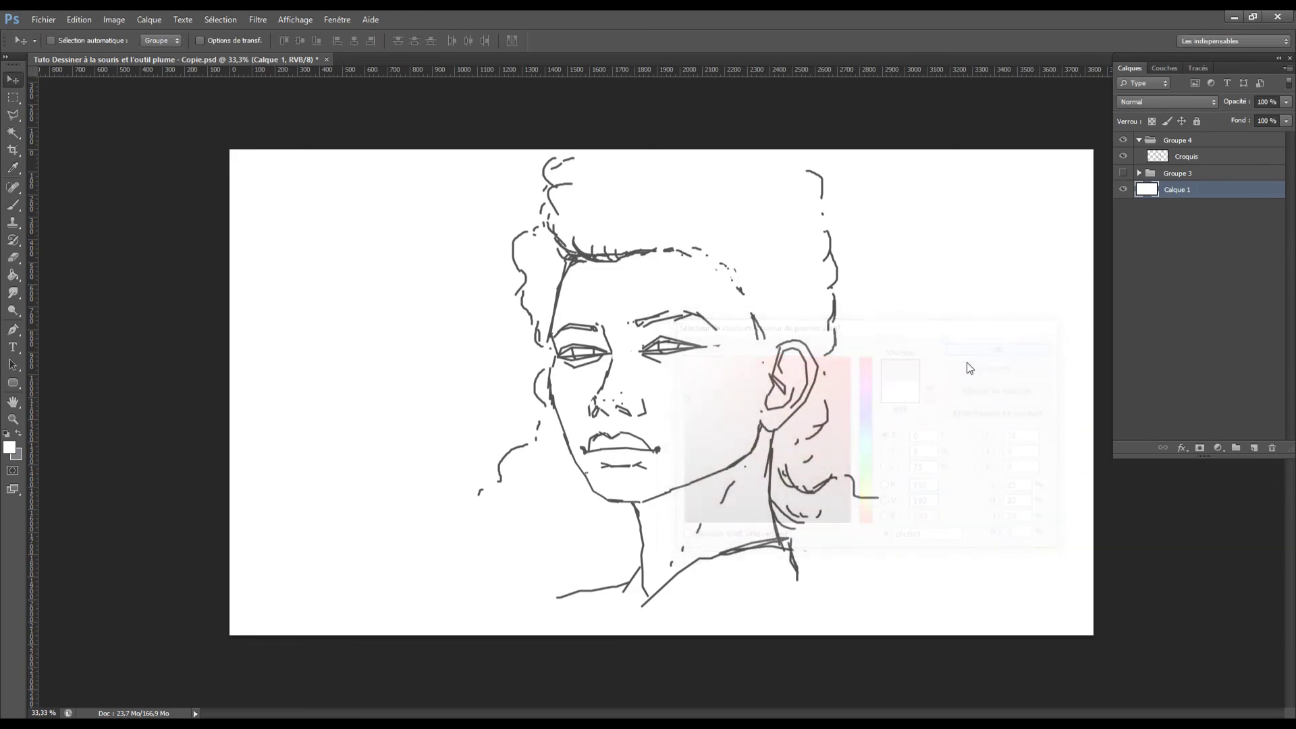
pyautogui.press('g')
pyautogui.click(898, 375)
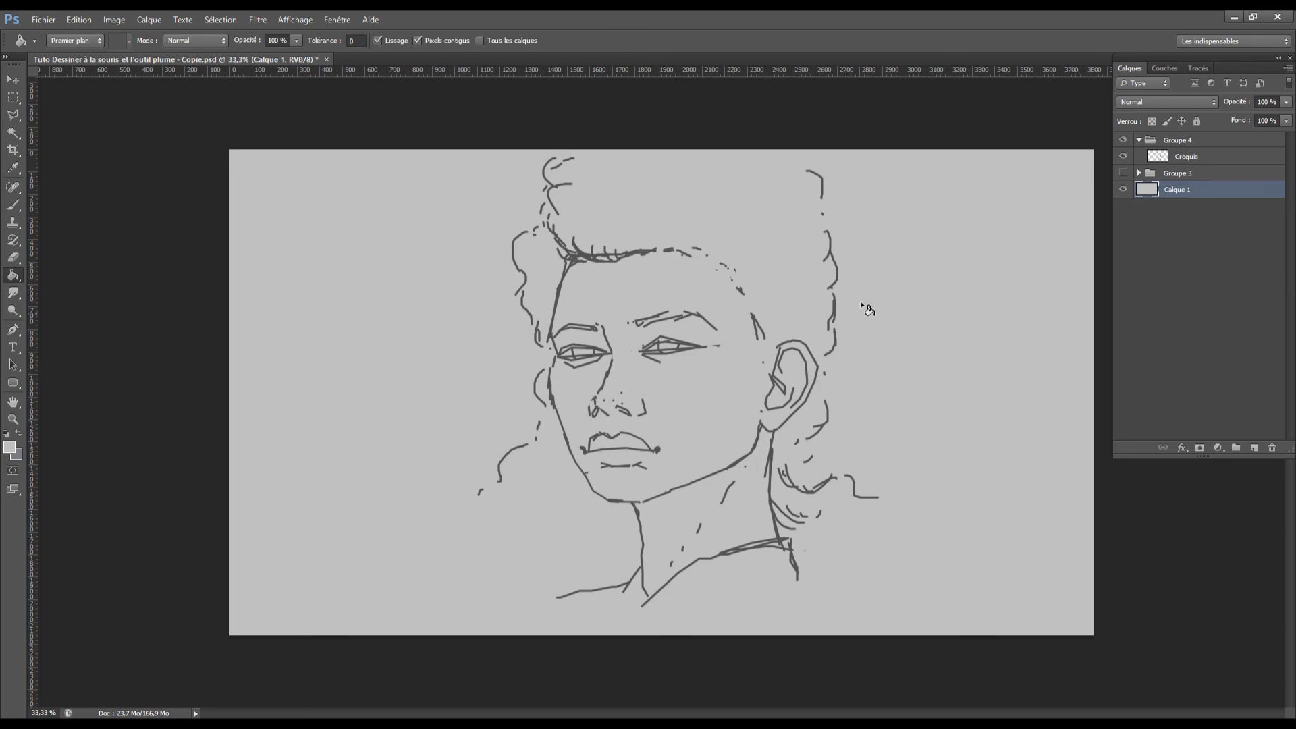
pyautogui.click(1233, 157)
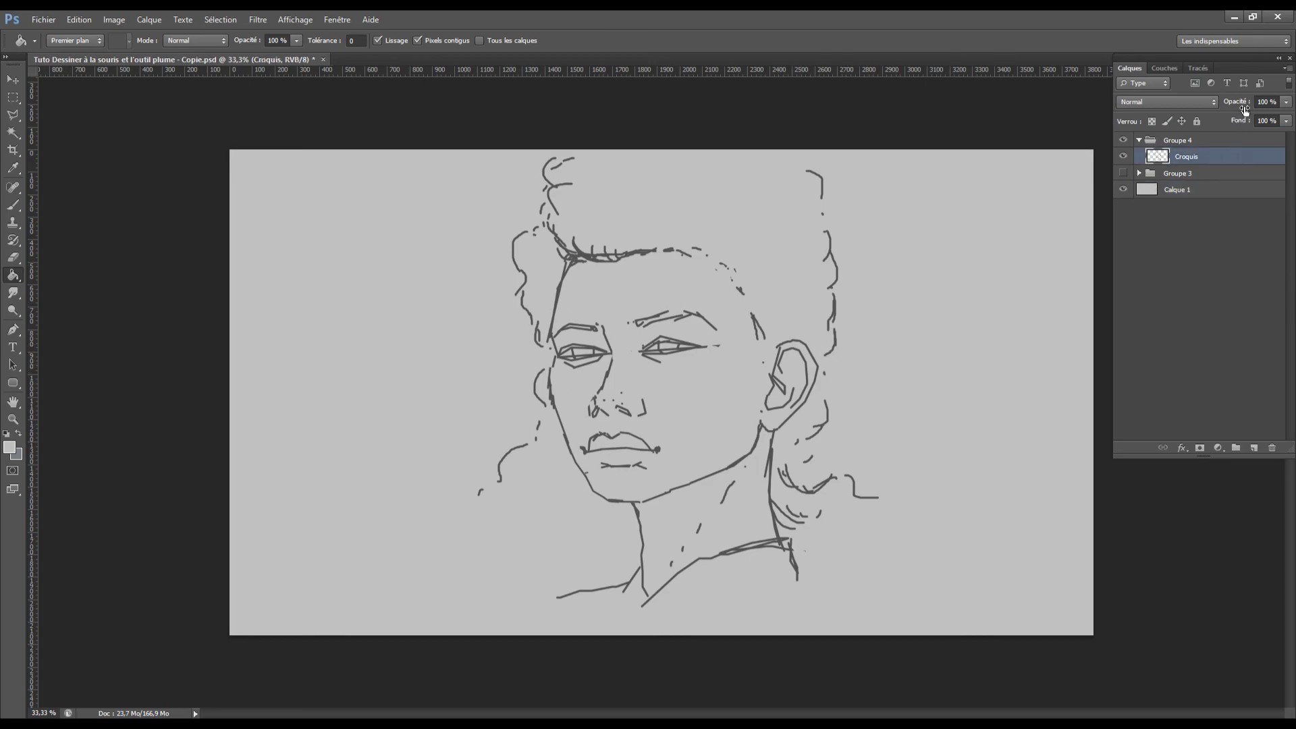
pyautogui.click(1287, 102)
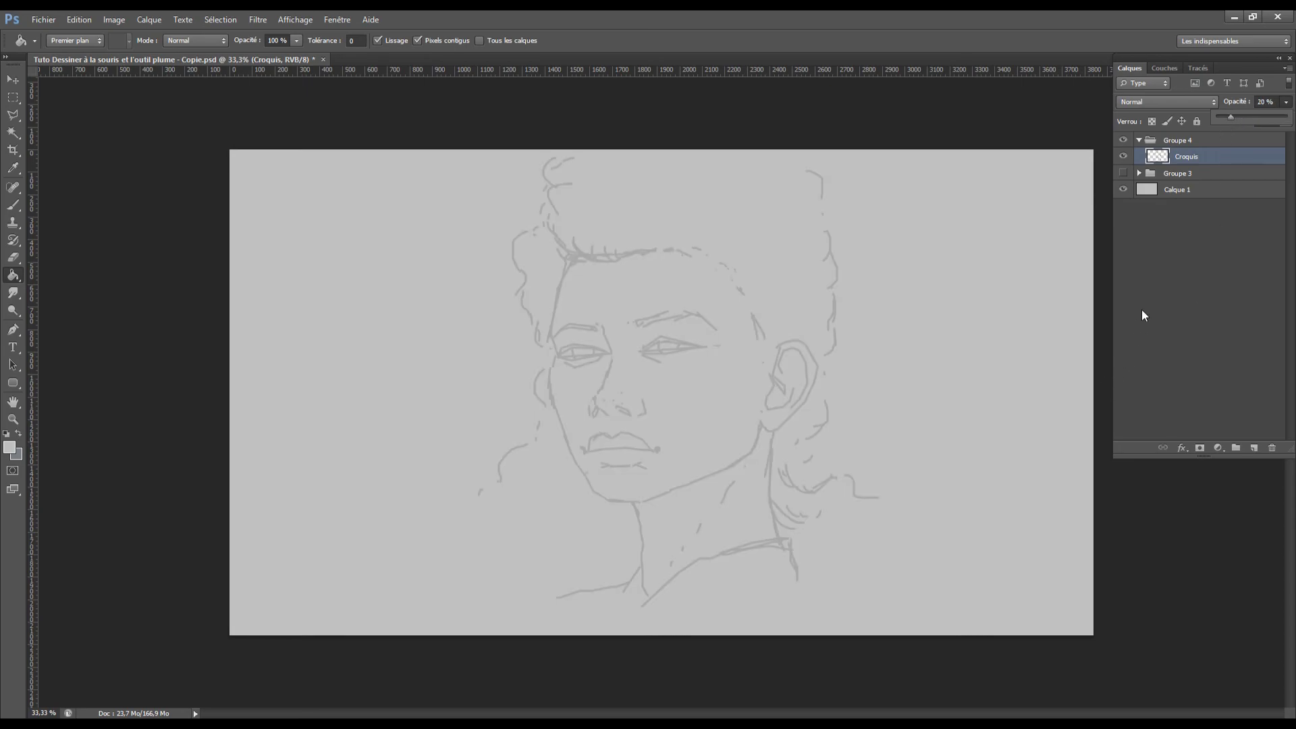
# Activate the Brush tool with its detailed settings shown, and choose the 45 px slanted elliptical tip
pyautogui.press('b')
pyautogui.press('F5')
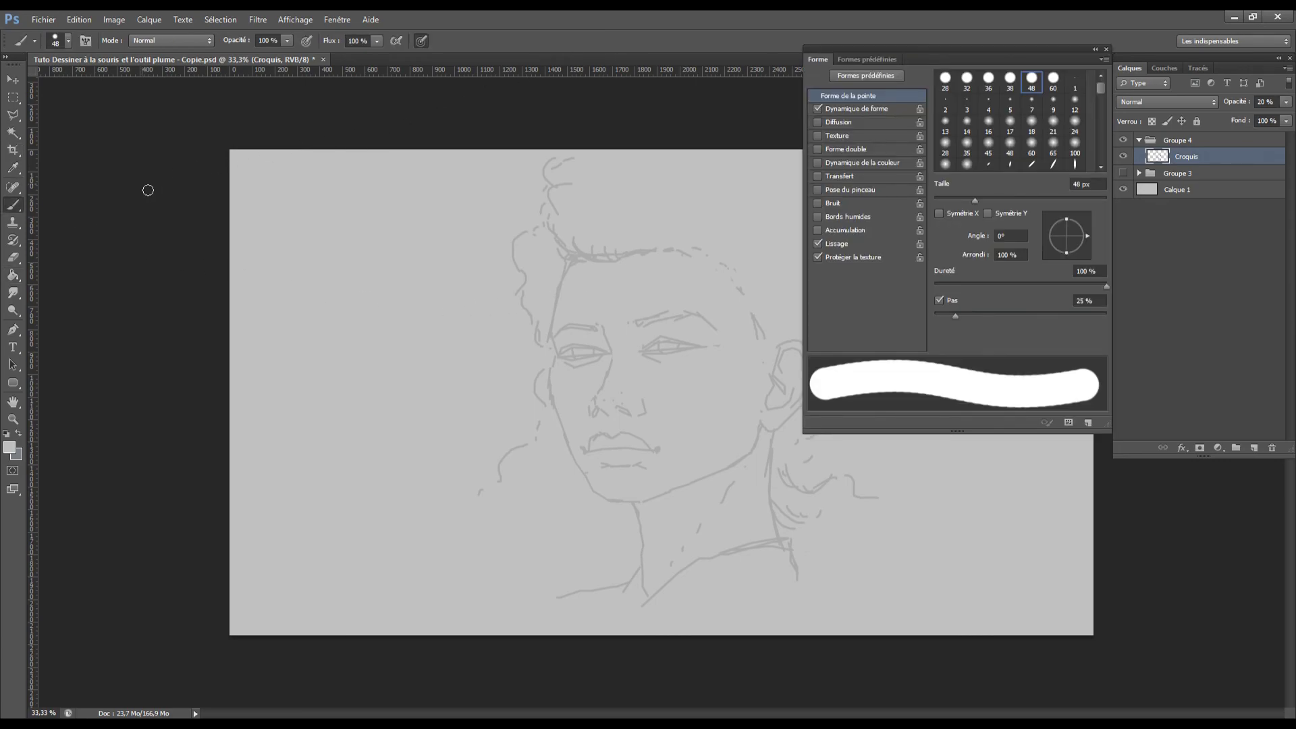
pyautogui.click(69, 42)
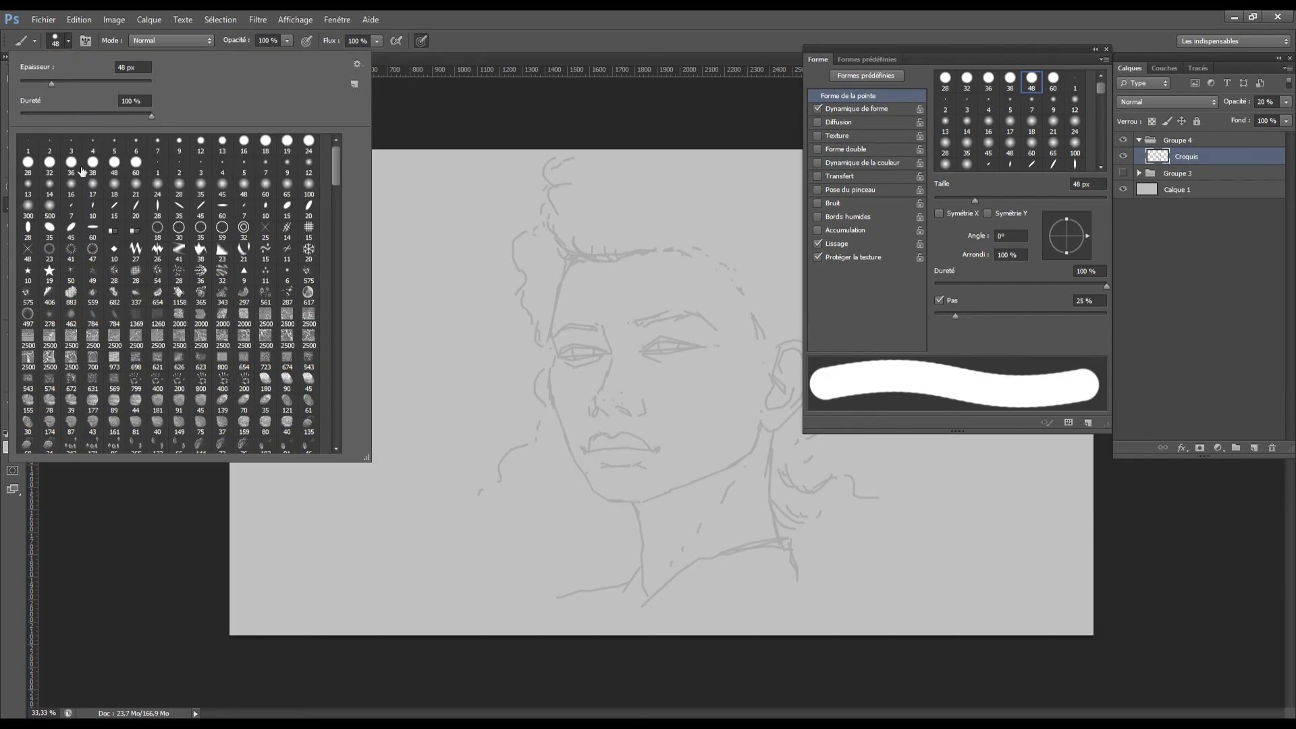
pyautogui.click(79, 168)
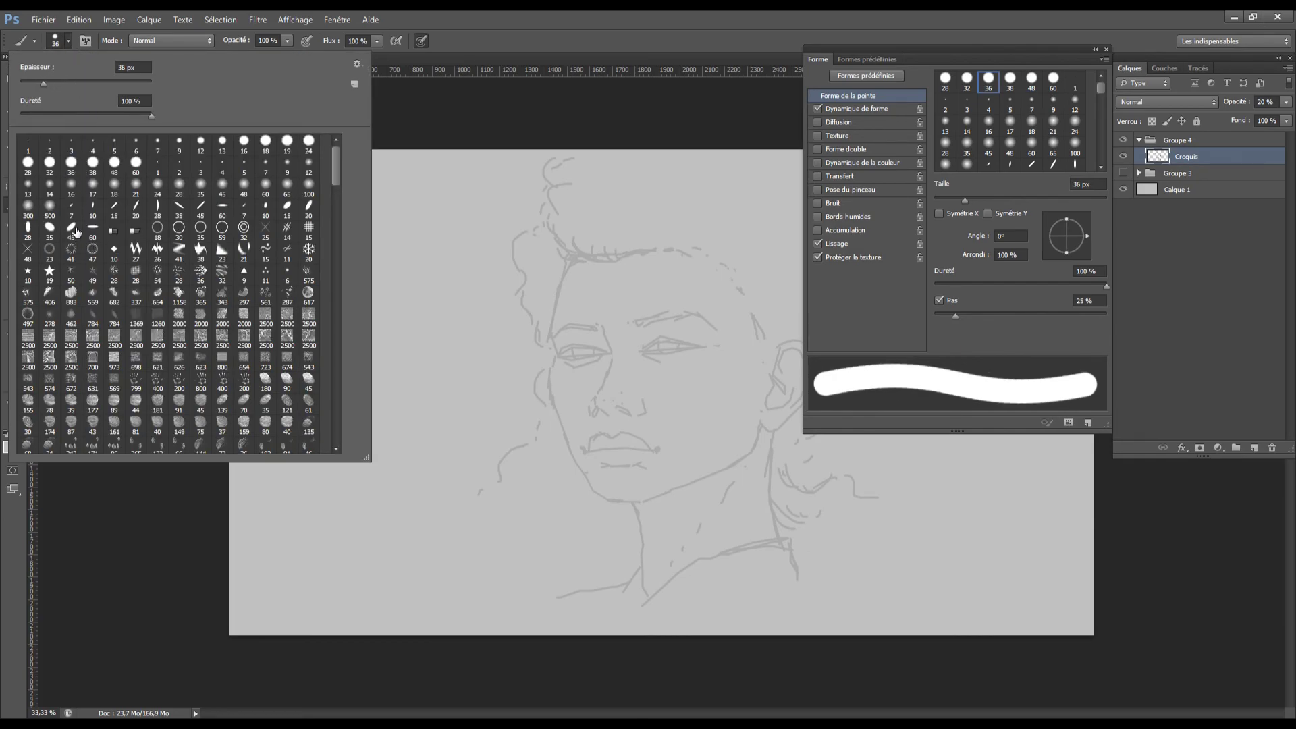
pyautogui.click(76, 232)
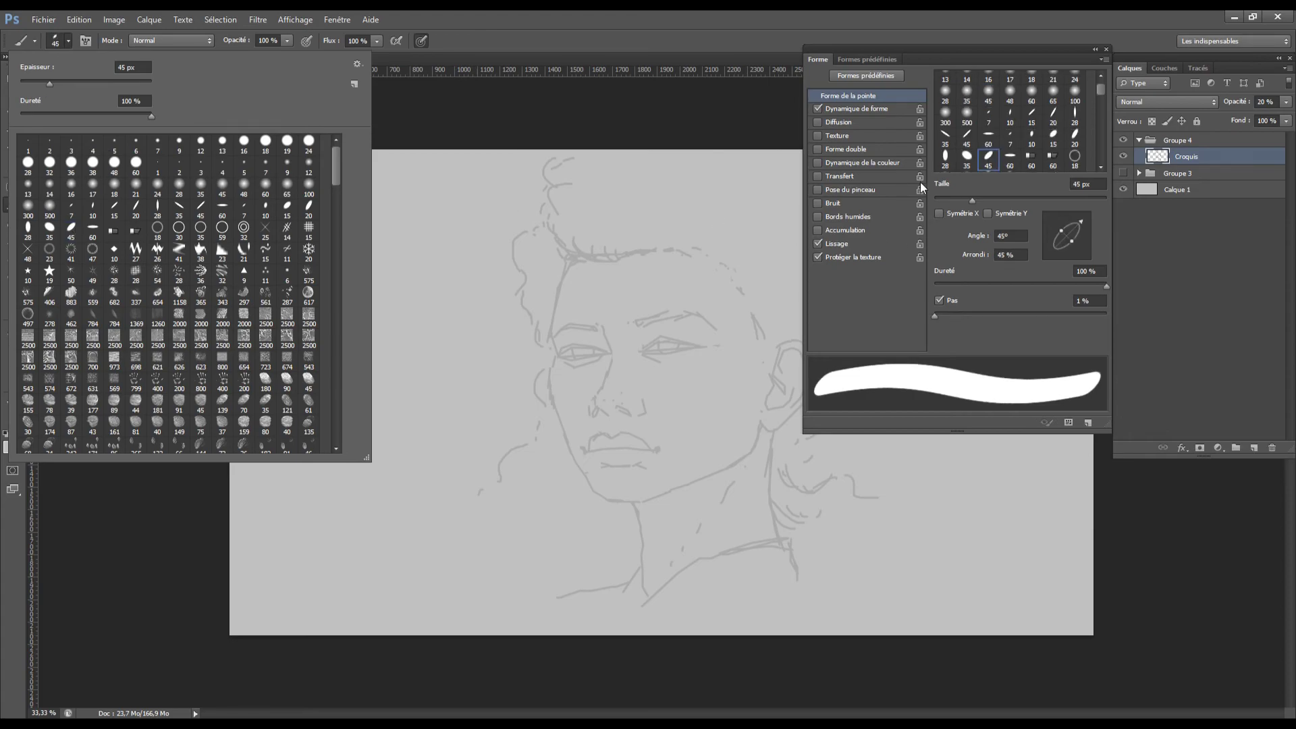
# Set the brush's minimum diameter to 50% in its shape dynamics and enable Transfer with 50% opacity variation
pyautogui.click(856, 109)
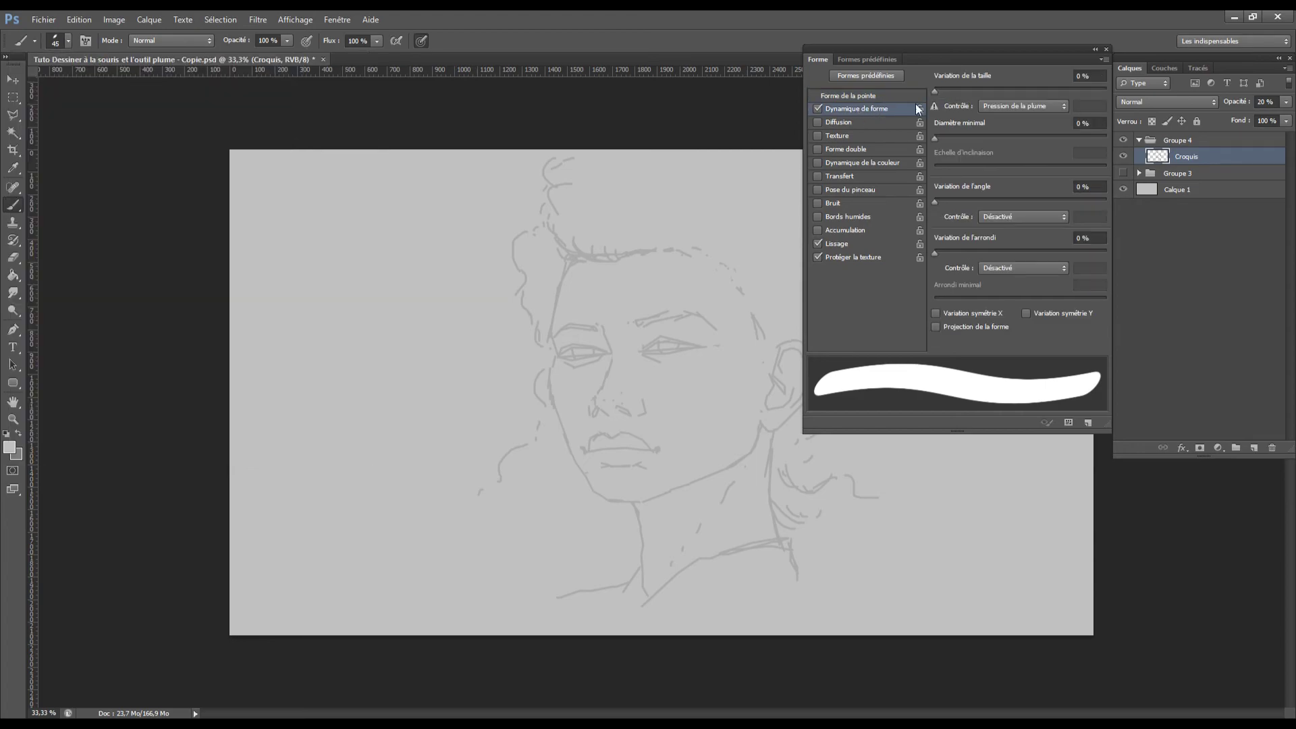
pyautogui.moveTo(935, 139); pyautogui.dragTo(986, 139)
pyautogui.click(885, 176)
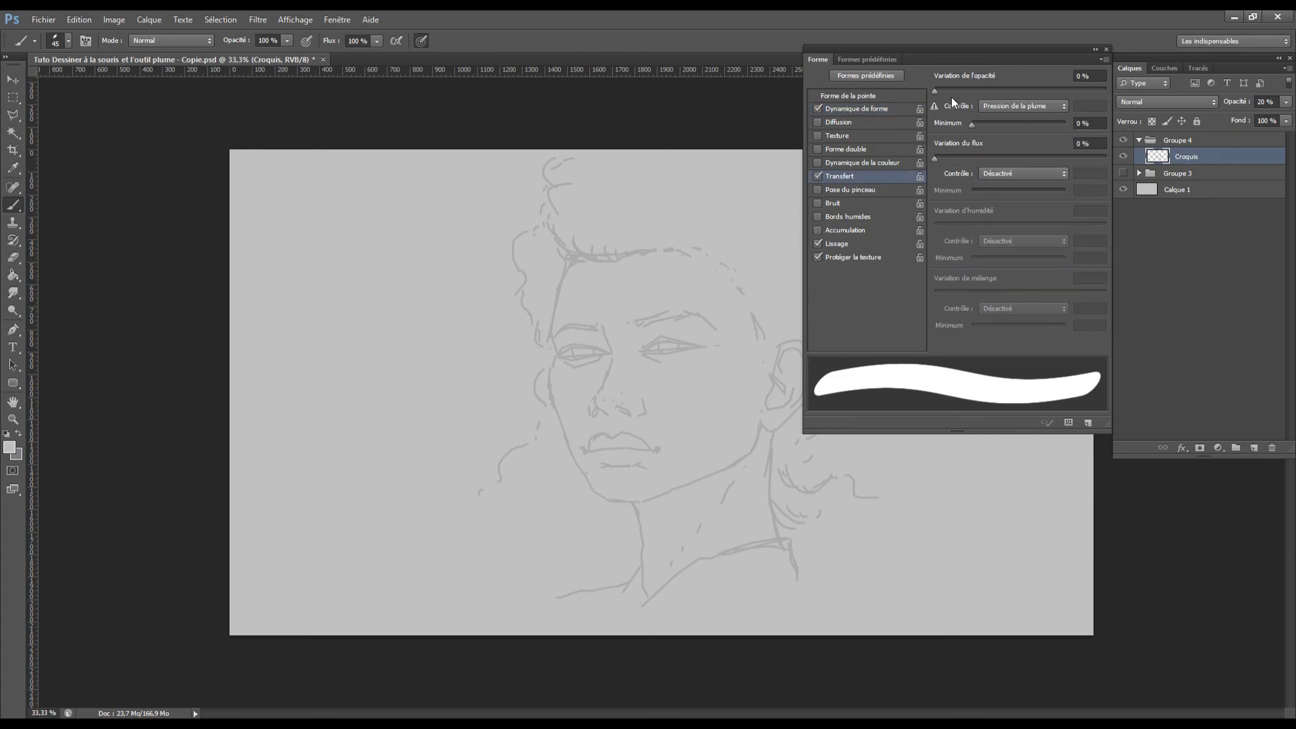
pyautogui.moveTo(936, 90); pyautogui.dragTo(953, 91)
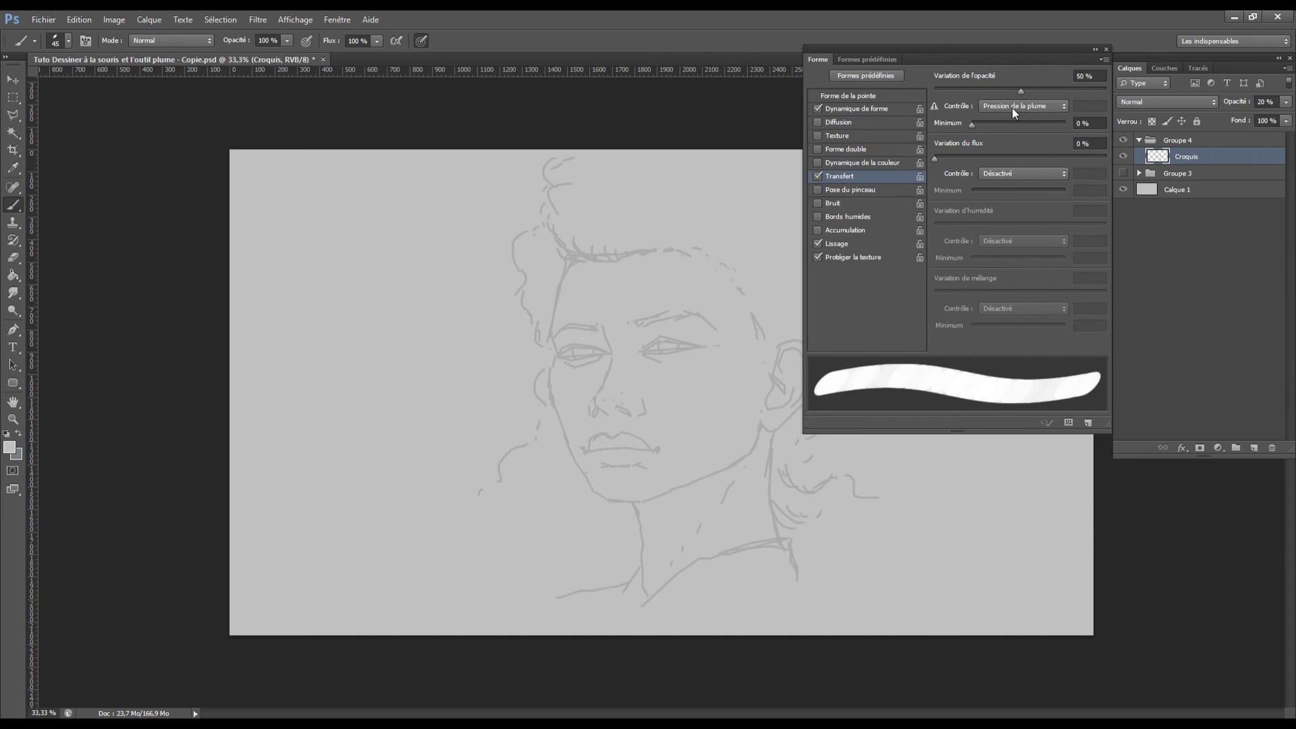
# Review the brush's shape dynamics and rotate the elliptical tip so its long axis stands vertical
pyautogui.click(881, 105)
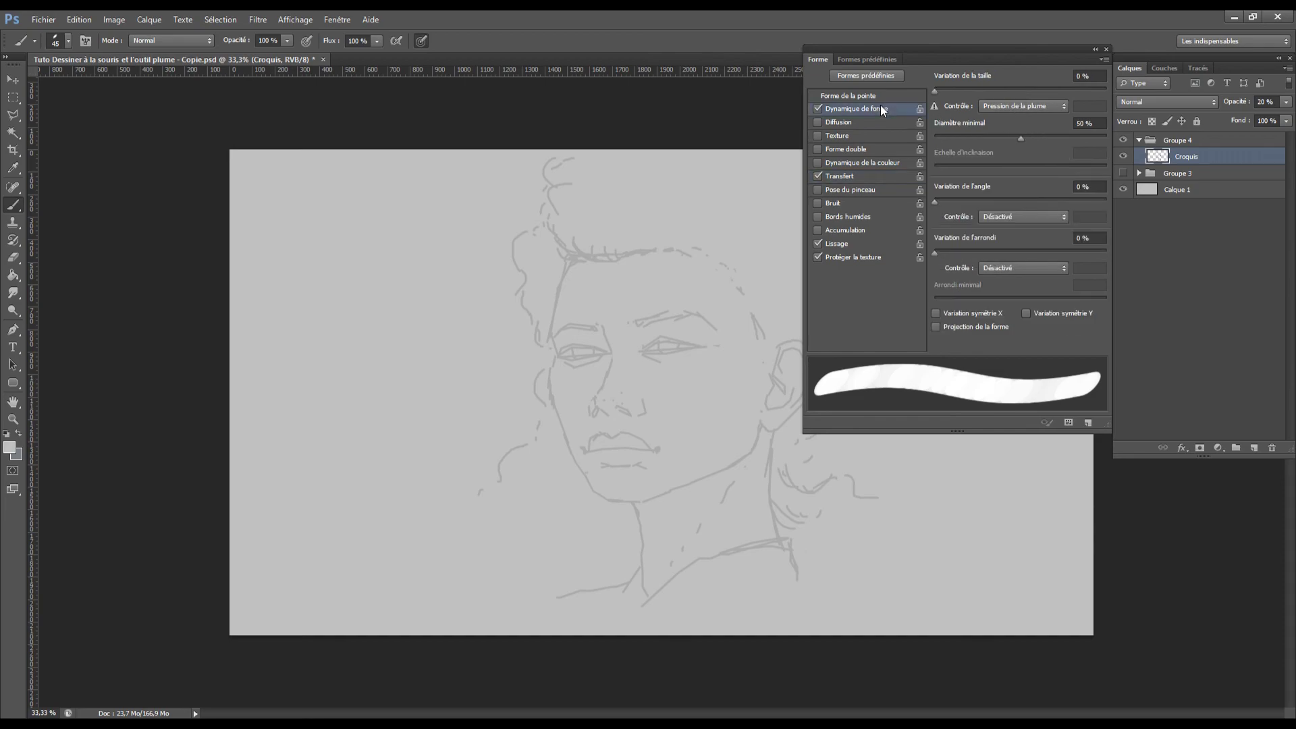
pyautogui.click(847, 96)
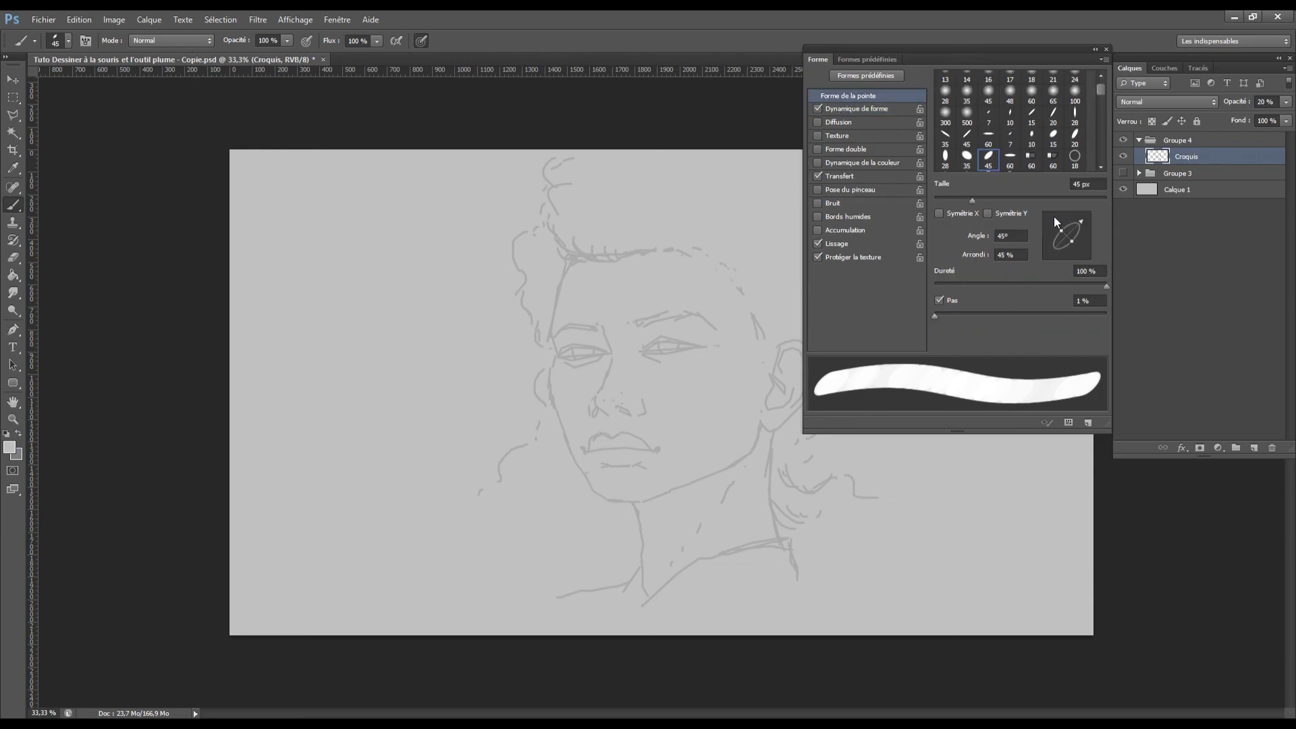
pyautogui.moveTo(1083, 223); pyautogui.dragTo(1067, 221)
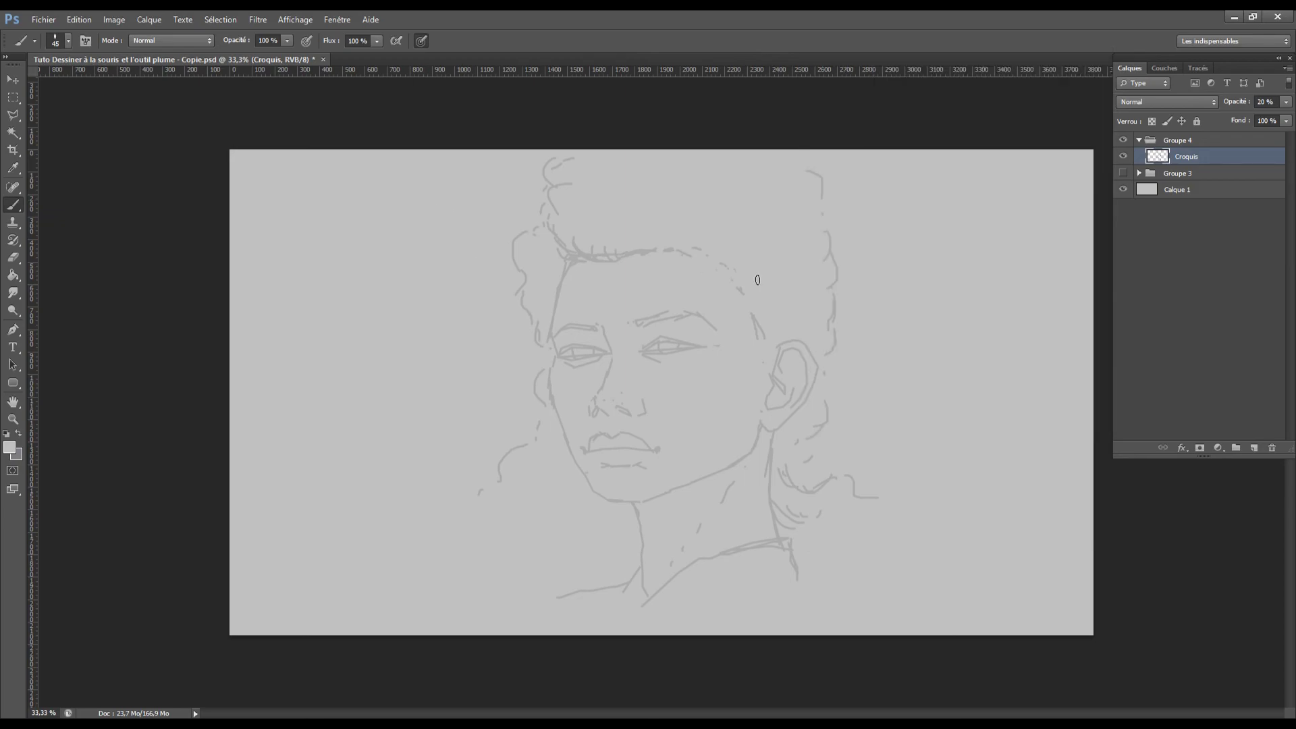
# Add a new layer above Croquis and set the foreground colour to black
pyautogui.click(1257, 450)
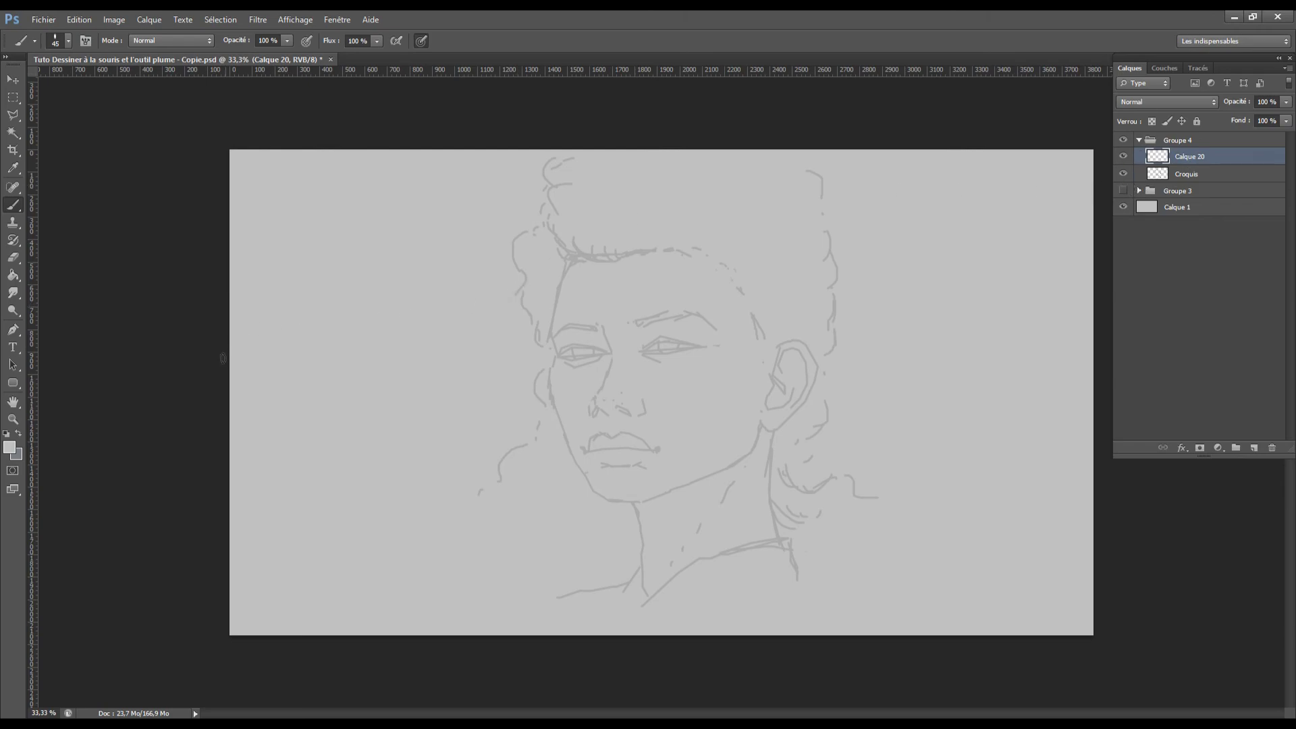
pyautogui.click(8, 452)
pyautogui.moveTo(752, 496); pyautogui.dragTo(652, 551)
pyautogui.click(1017, 349)
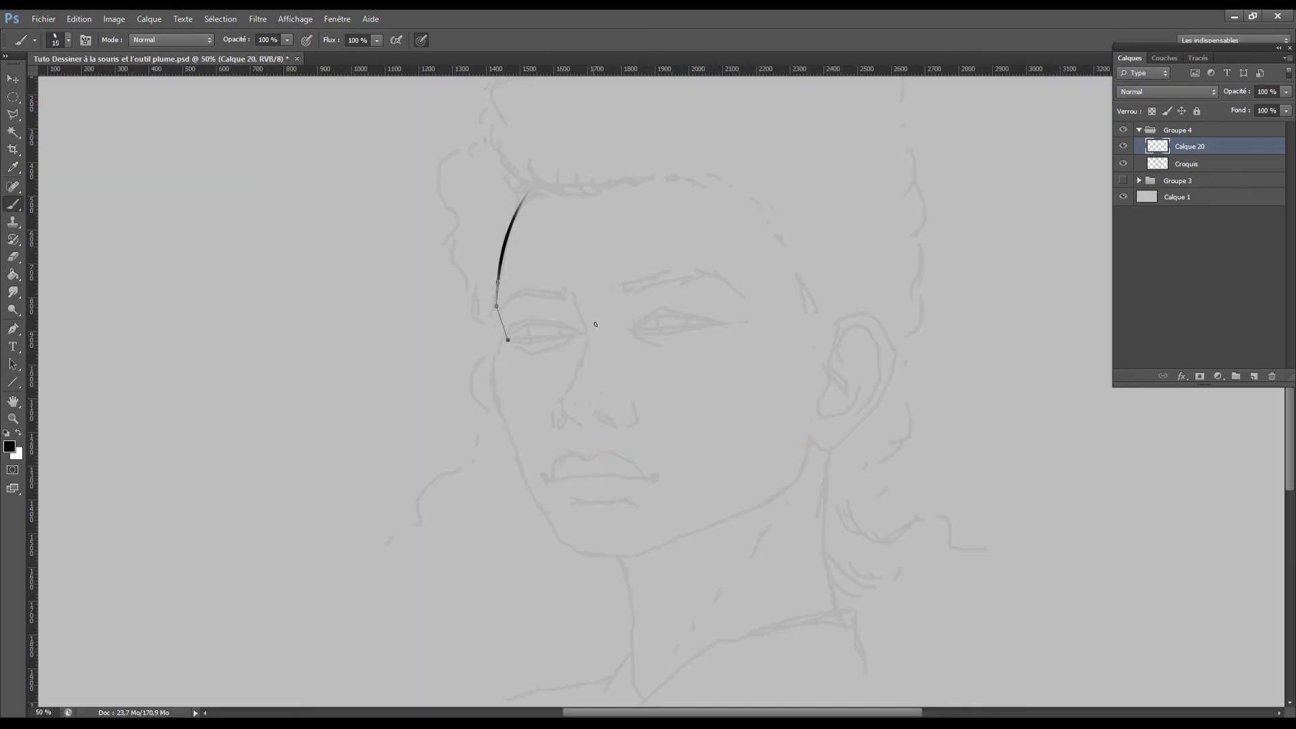
# Ink the bridge of the nose from the inner eyebrow downward by stroking a curved Pen path with the brush, and delete the path
pyautogui.click(578, 302)
pyautogui.moveTo(586, 338); pyautogui.dragTo(585, 350)
pyautogui.click(576, 378)
pyautogui.press('b')
pyautogui.press('Return')
pyautogui.press('Delete')
# Ink the lower nose bridge down to the tip by stroking a short curved Pen path with the brush, and delete the path
pyautogui.press('p')
pyautogui.click(574, 379)
pyautogui.moveTo(561, 402); pyautogui.dragTo(560, 412)
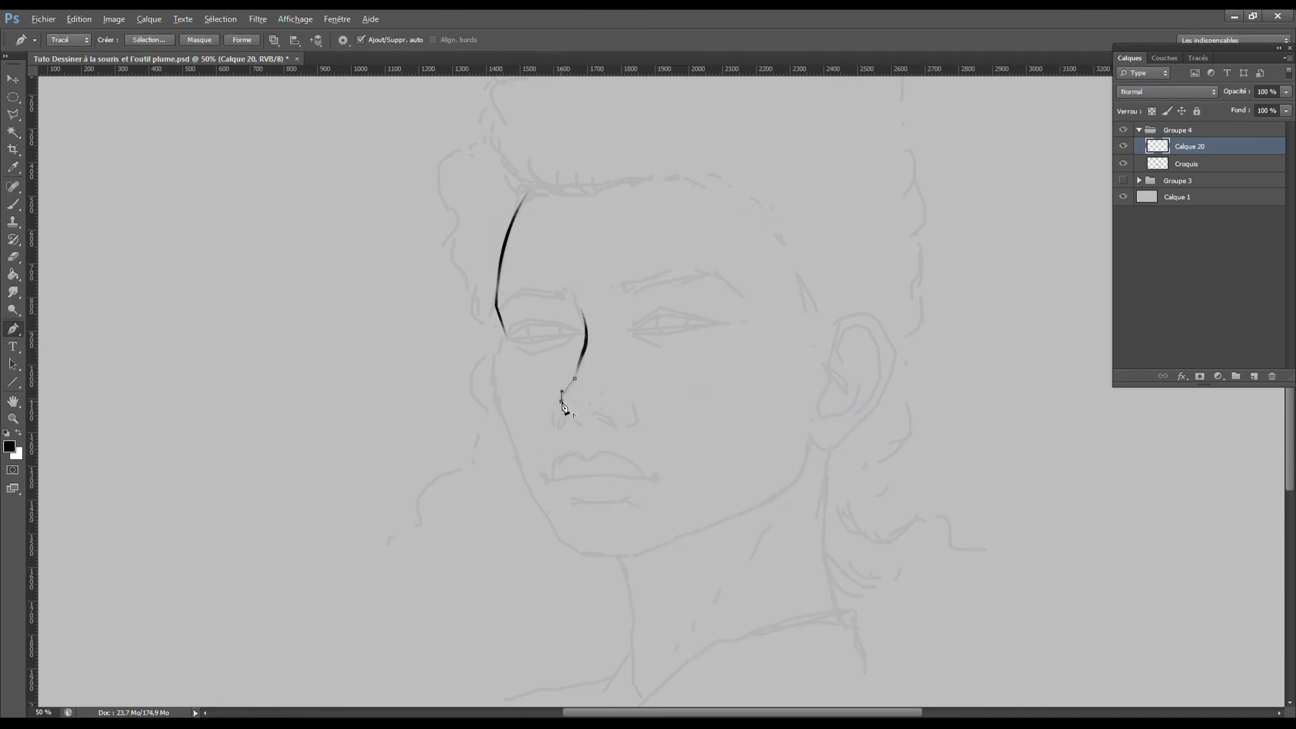
pyautogui.press('b')
pyautogui.press('Return')
pyautogui.press('Delete')
# Draw a curved Pen path along the left nostril wing, stroke it with the brush, and delete the path
pyautogui.press('p')
pyautogui.click(561, 398)
pyautogui.moveTo(553, 410); pyautogui.dragTo(553, 417)
pyautogui.click(553, 425)
pyautogui.rightClick(616, 431)
pyautogui.click(713, 525)
pyautogui.press('Return')
pyautogui.press('Delete')
# Draw a curved Pen path around the right nostril wing, stroke it with the brush, and delete the path
pyautogui.click(631, 398)
pyautogui.moveTo(637, 417); pyautogui.dragTo(638, 424)
pyautogui.click(627, 426)
pyautogui.press('b')
pyautogui.press('Return')
pyautogui.press('Delete')
# Ink the underside of the nose tip with a brush-stroked Pen path and delete the path
pyautogui.press('p')
pyautogui.click(583, 427)
pyautogui.click(564, 412)
pyautogui.press('b')
pyautogui.press('Return')
pyautogui.press('Delete')
# Add a new layer and ink the left cheek contour from the eye's outer corner to mouth height with a brush-stroked Pen path
pyautogui.press('p')
pyautogui.hotkey('ctrl', 'alt', 'shift', 'n')
pyautogui.click(511, 325)
pyautogui.moveTo(498, 397); pyautogui.dragTo(503, 435)
pyautogui.click(522, 471)
pyautogui.press('b')
pyautogui.press('Return')
pyautogui.press('p')
pyautogui.rightClick(659, 454)
pyautogui.click(708, 204)
# Ink the chin's lower contour with a curved Pen path from the lower left cheek towards the right jaw, stroked with the brush
pyautogui.click(544, 511)
pyautogui.moveTo(612, 557); pyautogui.dragTo(642, 553)
pyautogui.click(678, 536)
pyautogui.press('b')
pyautogui.press('p')
pyautogui.press('Return')
pyautogui.rightClick(753, 439)
pyautogui.click(851, 460)
# Add a new layer above Calque 20 and stroke a Pen path joining the left cheek contour to the chin
pyautogui.click(1189, 164)
pyautogui.click(519, 457)
pyautogui.moveTo(550, 524); pyautogui.dragTo(571, 546)
pyautogui.press('Return')
pyautogui.hotkey('ctrl', 'alt', 'shift', 'n')
pyautogui.click(545, 518)
pyautogui.click(562, 543)
pyautogui.rightClick(628, 448)
pyautogui.click(756, 541)
pyautogui.press('Return')
pyautogui.press('Return')
# Reinforce the left cheek contour beside the mouth by stroking another Pen path with the brush
pyautogui.click(523, 473)
pyautogui.rightClick(574, 487)
pyautogui.click(708, 306)
pyautogui.press('Return')
pyautogui.press('Return')
# Ink the right jawline from below the ear towards the chin with a curved Pen path stroked with the brush
pyautogui.click(809, 436)
pyautogui.moveTo(766, 501); pyautogui.dragTo(749, 522)
pyautogui.press('b')
pyautogui.press('p')
pyautogui.rightClick(802, 530)
pyautogui.click(932, 348)
pyautogui.press('Return')
pyautogui.press('Return')
# On the Calque 21 layer, ink the earlobe's lower curve with a brush-stroked Pen path starting at the top of the jawline
pyautogui.click(1202, 147)
pyautogui.click(811, 429)
pyautogui.moveTo(825, 451)
pyautogui.mouseDown()
pyautogui.moveTo(847, 456)
pyautogui.moveTo(791, 493)
pyautogui.mouseUp()
pyautogui.rightClick(914, 466)
pyautogui.click(979, 282)
pyautogui.press('Return')
pyautogui.press('Return')
# On the Calque 22 layer, stroke a short Pen path linking the earlobe to the top of the jawline
pyautogui.click(1202, 164)
pyautogui.click(820, 450)
pyautogui.click(810, 441)
pyautogui.press('Return')
pyautogui.press('b')
pyautogui.press('p')
pyautogui.rightClick(827, 476)
pyautogui.click(938, 295)
pyautogui.press('Return')
pyautogui.press('Return')
# Thicken the junction between the earlobe and jawline with a second short Pen path stroked with the brush
pyautogui.click(820, 450)
pyautogui.click(811, 446)
pyautogui.press('b')
pyautogui.press('p')
pyautogui.rightClick(851, 470)
pyautogui.rightClick(868, 501)
pyautogui.click(945, 319)
# Toggle the Croquis layer's visibility off and on to check the inking, and stroke the path near the earlobe on Calque 21
pyautogui.click(1124, 199)
pyautogui.click(1123, 199)
pyautogui.click(1201, 146)
pyautogui.press('b')
pyautogui.press('p')
pyautogui.rightClick(868, 470)
pyautogui.click(939, 288)
# On the Calque 21 layer, outline the eyebrow beside the forehead contour with a curved Pen path following the sketch
pyautogui.click(565, 301)
pyautogui.click(557, 291)
pyautogui.moveTo(509, 292); pyautogui.dragTo(498, 307)
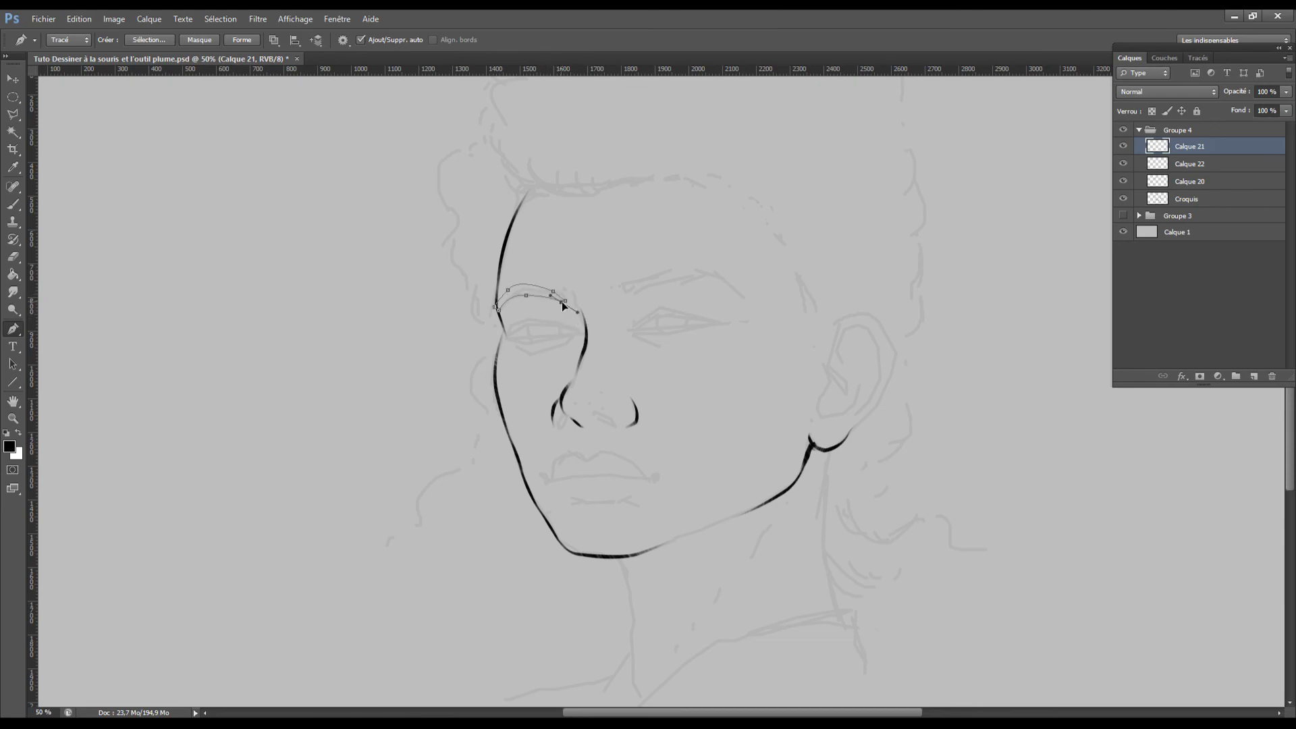
# Stroke the curved eyebrow path beside the forehead contour with the brush, undoing the first stroke and applying it again
pyautogui.rightClick(701, 365)
pyautogui.click(775, 463)
pyautogui.hotkey('ctrl', 'z')
pyautogui.press('b')
pyautogui.press('p')
pyautogui.rightClick(638, 344)
pyautogui.click(713, 442)
# Reinforce the eyebrow beside the forehead contour with a second curved Pen path stroked with the brush
pyautogui.click(518, 295)
pyautogui.moveTo(559, 300); pyautogui.dragTo(576, 307)
pyautogui.click(510, 289)
pyautogui.press('b')
pyautogui.press('p')
pyautogui.rightClick(657, 366)
pyautogui.click(731, 463)
pyautogui.press('Return')
pyautogui.press('Return')
# Ink the eyebrow above the eye nearest the ear with a curved Pen path stroked on the Calque 21 layer
pyautogui.click(628, 292)
pyautogui.click(647, 278)
pyautogui.moveTo(713, 273)
pyautogui.mouseDown()
pyautogui.moveTo(741, 283)
pyautogui.moveTo(728, 269)
pyautogui.mouseUp()
pyautogui.press('b')
pyautogui.press('p')
pyautogui.rightClick(763, 357)
pyautogui.click(838, 455)
pyautogui.press('Return')
pyautogui.press('Return')
# Create a new layer and ink the outline of the eye nearest the ear with a curved, stroked Pen path
pyautogui.hotkey('ctrl', 'alt', 'shift', 'n')
pyautogui.click(688, 319)
pyautogui.moveTo(638, 328); pyautogui.dragTo(624, 354)
pyautogui.keyDown('alt'); pyautogui.click(639, 330); pyautogui.keyUp('alt')
pyautogui.moveTo(698, 327); pyautogui.dragTo(714, 323)
pyautogui.press('b')
pyautogui.press('p')
pyautogui.rightClick(793, 368)
pyautogui.click(905, 461)
pyautogui.press('Return')
pyautogui.press('Return')
# Strengthen the upper lid of the eye nearest the ear with a second stroked Pen path
pyautogui.click(665, 316)
pyautogui.click(691, 329)
pyautogui.press('b')
pyautogui.press('Return')
pyautogui.press('p')
pyautogui.press('Return')
# Stroke a short Pen path beneath the inner corner of the eye nearest the ear
pyautogui.click(638, 340)
pyautogui.moveTo(659, 348); pyautogui.dragTo(670, 350)
pyautogui.press('b')
pyautogui.press('Return')
pyautogui.press('p')
pyautogui.press('Return')
# Ink the eyelid crease above the eye nearest the ear with a curved, stroked Pen path
pyautogui.click(643, 312)
pyautogui.moveTo(719, 315)
pyautogui.mouseDown()
pyautogui.moveTo(762, 343)
pyautogui.moveTo(740, 328)
pyautogui.mouseUp()
pyautogui.rightClick(733, 403)
pyautogui.click(865, 430)
pyautogui.click(681, 303)
pyautogui.rightClick(743, 317)
pyautogui.click(783, 399)
pyautogui.press('Return')
pyautogui.press('Return')
# Outline the eye beside the face contour with a curved Pen path and stroke it on the Calque 23 layer
pyautogui.click(509, 337)
pyautogui.moveTo(560, 326)
pyautogui.mouseDown()
pyautogui.moveTo(626, 360)
pyautogui.moveTo(617, 339)
pyautogui.moveTo(489, 340)
pyautogui.moveTo(513, 354)
pyautogui.moveTo(563, 337)
pyautogui.mouseUp()
pyautogui.keyDown('alt'); pyautogui.click(560, 327); pyautogui.keyUp('alt')
pyautogui.press('b')
pyautogui.press('p')
pyautogui.rightClick(657, 408)
pyautogui.click(696, 489)
pyautogui.press('Return')
pyautogui.press('Return')
# Strengthen the upper lid of the eye beside the face contour with another stroked Pen path
pyautogui.click(529, 322)
pyautogui.rightClick(690, 384)
pyautogui.click(731, 465)
pyautogui.press('Return')
pyautogui.press('Return')
# Lasso the eye beside the face contour, scale it to about 96% and reposition it with Free Transform
pyautogui.press('l')
pyautogui.hotkey('ctrl', 't')
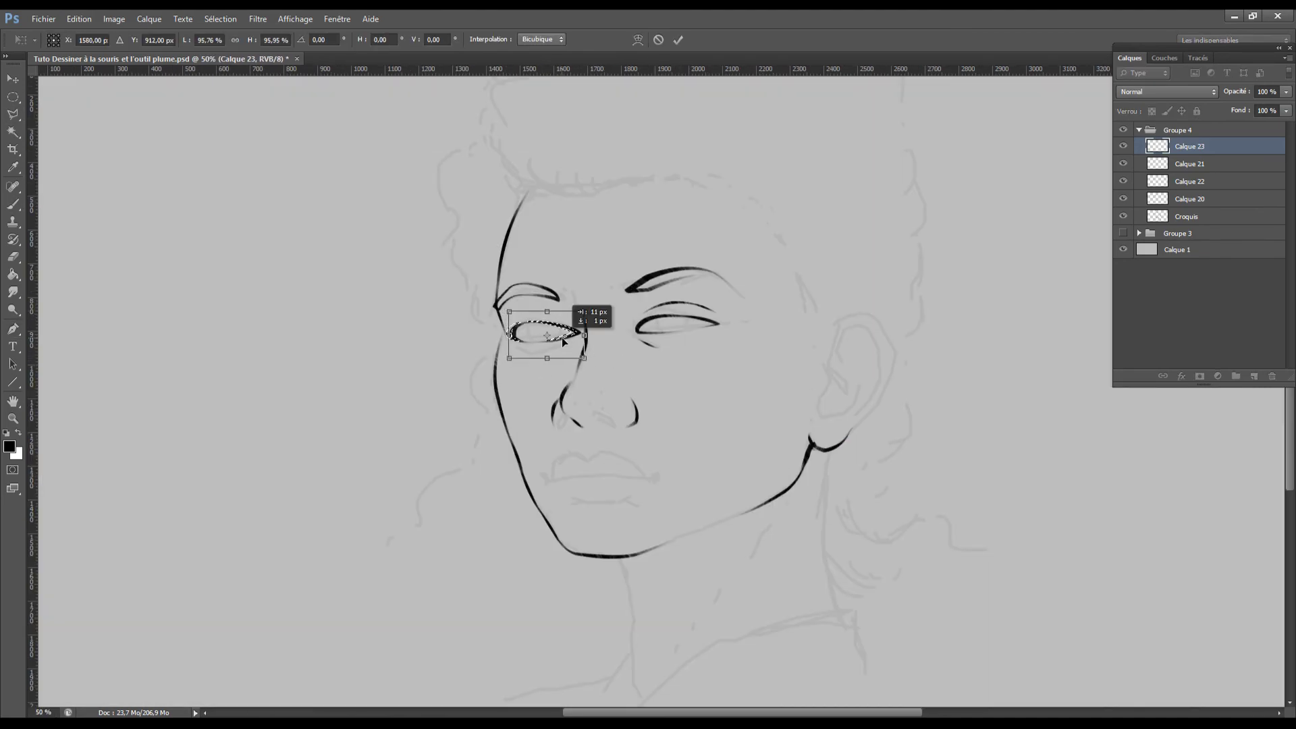
pyautogui.press('Return')
pyautogui.hotkey('ctrl', 'd')
# Nudge the inked eye strokes slightly with the Move tool and save the document
pyautogui.click(793, 354)
pyautogui.press('v')
pyautogui.moveTo(793, 333); pyautogui.dragTo(796, 335)
pyautogui.hotkey('ctrl', 'd')
pyautogui.hotkey('ctrl', '-')
pyautogui.hotkey('ctrl', '+')
pyautogui.hotkey('ctrl', 's')
# Ink the eyelid crease above the eye beside the face contour with a curved Pen path stroked on a new layer
pyautogui.press('p')
pyautogui.click(556, 319)
pyautogui.moveTo(575, 337)
pyautogui.mouseDown()
pyautogui.moveTo(565, 349)
pyautogui.moveTo(498, 337)
pyautogui.mouseUp()
pyautogui.press('b')
pyautogui.hotkey('ctrl', 'shift', 'alt', 'n')
pyautogui.press('p')
pyautogui.rightClick(683, 347)
pyautogui.click(723, 428)
pyautogui.press('Return')
pyautogui.press('Return')
# Stroke a short Pen path at the inner corner of the eye beside the face contour
pyautogui.click(571, 327)
pyautogui.press('b')
pyautogui.press('p')
pyautogui.rightClick(604, 351)
pyautogui.click(744, 443)
pyautogui.press('Return')
pyautogui.press('Return')
# Ink the upper lip's contour with a curved Pen path following the sketch and stroke it on Calque 24
pyautogui.click(574, 449)
pyautogui.moveTo(586, 451); pyautogui.dragTo(664, 501)
pyautogui.click(574, 448)
pyautogui.moveTo(552, 479)
pyautogui.mouseDown()
pyautogui.moveTo(549, 501)
pyautogui.moveTo(596, 475)
pyautogui.mouseUp()
pyautogui.press('b')
pyautogui.press('p')
pyautogui.rightClick(611, 400)
pyautogui.click(660, 482)
pyautogui.press('Return')
pyautogui.press('Return')
# Draw the line between the lips from one mouth corner to the other with a stroked Pen path
pyautogui.click(552, 482)
pyautogui.click(642, 478)
pyautogui.press('b')
pyautogui.press('p')
pyautogui.rightClick(758, 497)
pyautogui.click(796, 295)
pyautogui.press('Return')
pyautogui.press('Return')
# Thicken the lip line at the mouth corner nearest the face contour with a stroked Pen path
pyautogui.click(578, 468)
pyautogui.click(559, 480)
pyautogui.press('b')
pyautogui.press('Return')
pyautogui.press('p')
pyautogui.press('Return')
# Accentuate the middle of the line between the lips with a curved, stroked Pen path
pyautogui.click(590, 466)
pyautogui.moveTo(601, 465); pyautogui.dragTo(607, 466)
pyautogui.click(626, 473)
pyautogui.press('b')
pyautogui.rightClick(713, 468)
pyautogui.click(752, 266)
pyautogui.press('Return')
pyautogui.press('Return')
# Thicken the lip line toward the mouth corner on the ear side with a short stroked Pen path
pyautogui.click(615, 473)
pyautogui.click(641, 478)
pyautogui.press('b')
pyautogui.press('p')
pyautogui.rightClick(678, 530)
pyautogui.click(719, 329)
pyautogui.press('Return')
# Darken both mouth corners with short Pen paths stroked with the brush
pyautogui.press('p')
pyautogui.press('Return')
pyautogui.click(552, 480)
pyautogui.press('Return')
pyautogui.click(641, 478)
pyautogui.click(647, 476)
pyautogui.press('b')
pyautogui.press('p')
pyautogui.rightClick(729, 486)
pyautogui.click(769, 284)
pyautogui.press('Return')
pyautogui.press('Return')
# Lasso part of the inked mouth and shift it slightly downward with Free Transform
pyautogui.press('l')
pyautogui.hotkey('ctrl', 't')
pyautogui.moveTo(709, 483); pyautogui.dragTo(707, 492)
pyautogui.press('Return')
pyautogui.hotkey('ctrl', 'd')
# Ink the underside of the lower lip with a curved Pen path stroked with the brush, touching up the ear-side mouth corner
pyautogui.hotkey('ctrl', 'shift', 'h')
pyautogui.hotkey('ctrl', 'shift', 'h')
pyautogui.press('p')
pyautogui.click(558, 485)
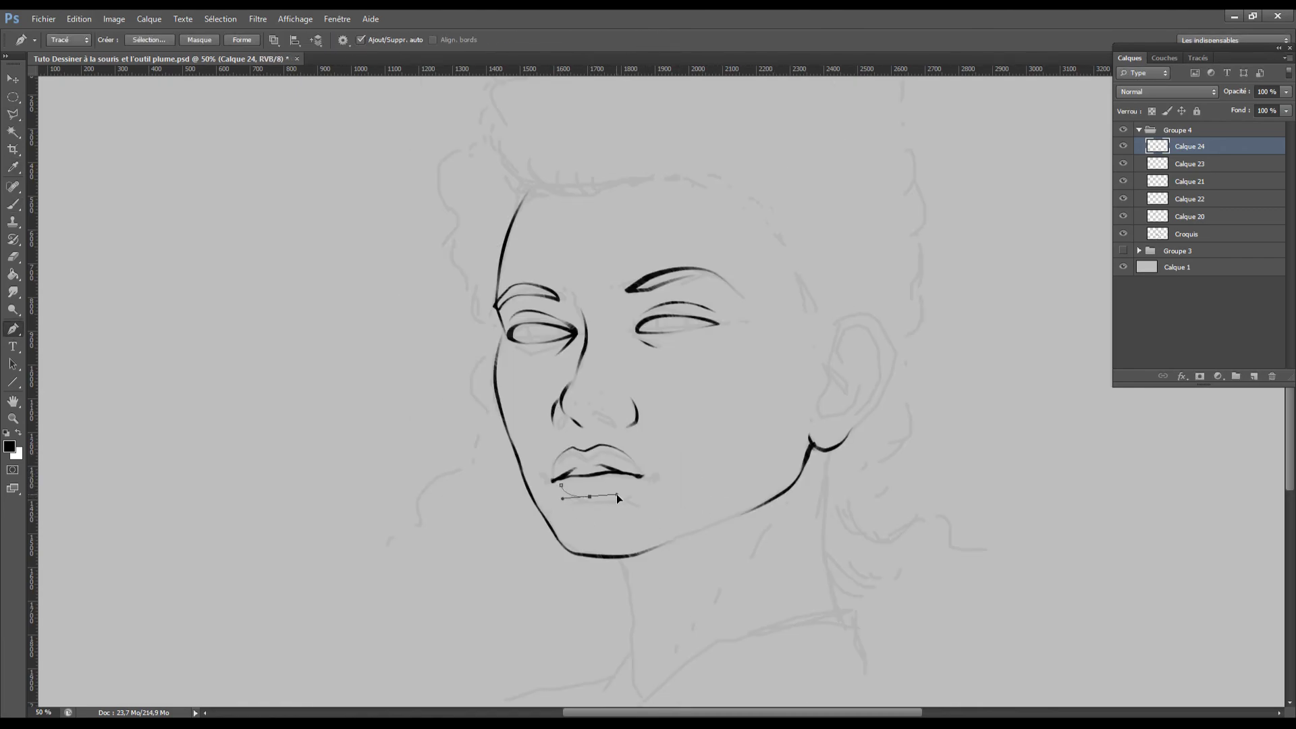
pyautogui.click(624, 492)
pyautogui.rightClick(707, 505)
pyautogui.click(751, 321)
pyautogui.press('Return')
pyautogui.press('Return')
pyautogui.click(643, 481)
pyautogui.press('Return')
pyautogui.press('Return')
# Save the document and check the inked face with the Croquis layer temporarily hidden
pyautogui.hotkey('ctrl', '-')
pyautogui.click(1123, 234)
pyautogui.hotkey('ctrl', 's')
pyautogui.hotkey('ctrl', 'shift', 'h')
pyautogui.hotkey('ctrl', 'shift', 'h')
pyautogui.hotkey('ctrl', '+')
pyautogui.click(1124, 233)
# On a new layer, ink the nostril on the far side of the nose with a short stroked Pen path
pyautogui.click(1254, 377)
pyautogui.click(567, 419)
pyautogui.rightClick(726, 447)
pyautogui.click(783, 264)
pyautogui.press('Return')
pyautogui.press('Return')
# Reinforce the lower outer edge of the far-side nose wing with a short Pen path stroked with the brush
pyautogui.click(553, 418)
pyautogui.click(558, 429)
pyautogui.rightClick(701, 456)
pyautogui.click(756, 272)
pyautogui.press('Return')
pyautogui.press('Return')
# Ink the ear-side nostril with a curved, stroked Pen path and adjust the nose inking with Free Transform
pyautogui.click(592, 417)
pyautogui.moveTo(601, 413); pyautogui.dragTo(612, 420)
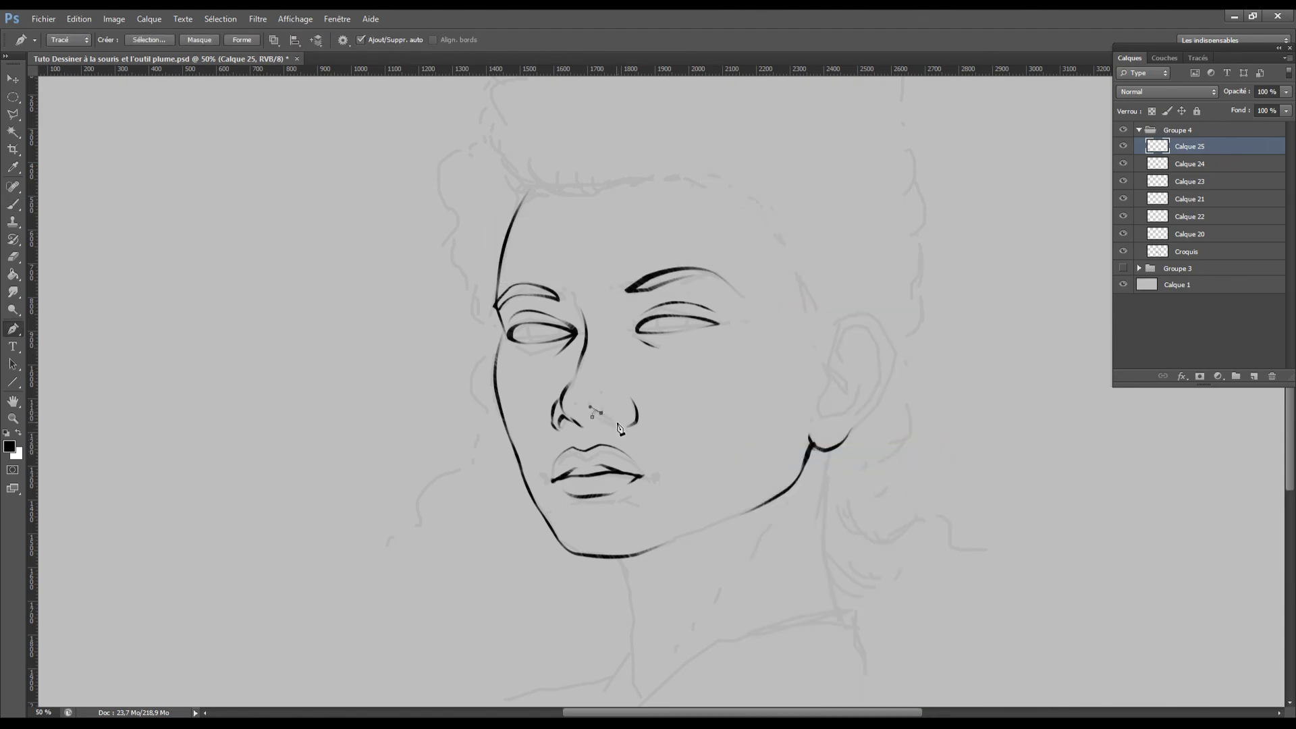
pyautogui.click(618, 425)
pyautogui.rightClick(702, 447)
pyautogui.click(756, 268)
pyautogui.press('Return')
pyautogui.press('Return')
pyautogui.press('l')
pyautogui.hotkey('ctrl', 't')
pyautogui.press('Return')
pyautogui.click(828, 324)
pyautogui.moveTo(885, 332); pyautogui.dragTo(892, 377)
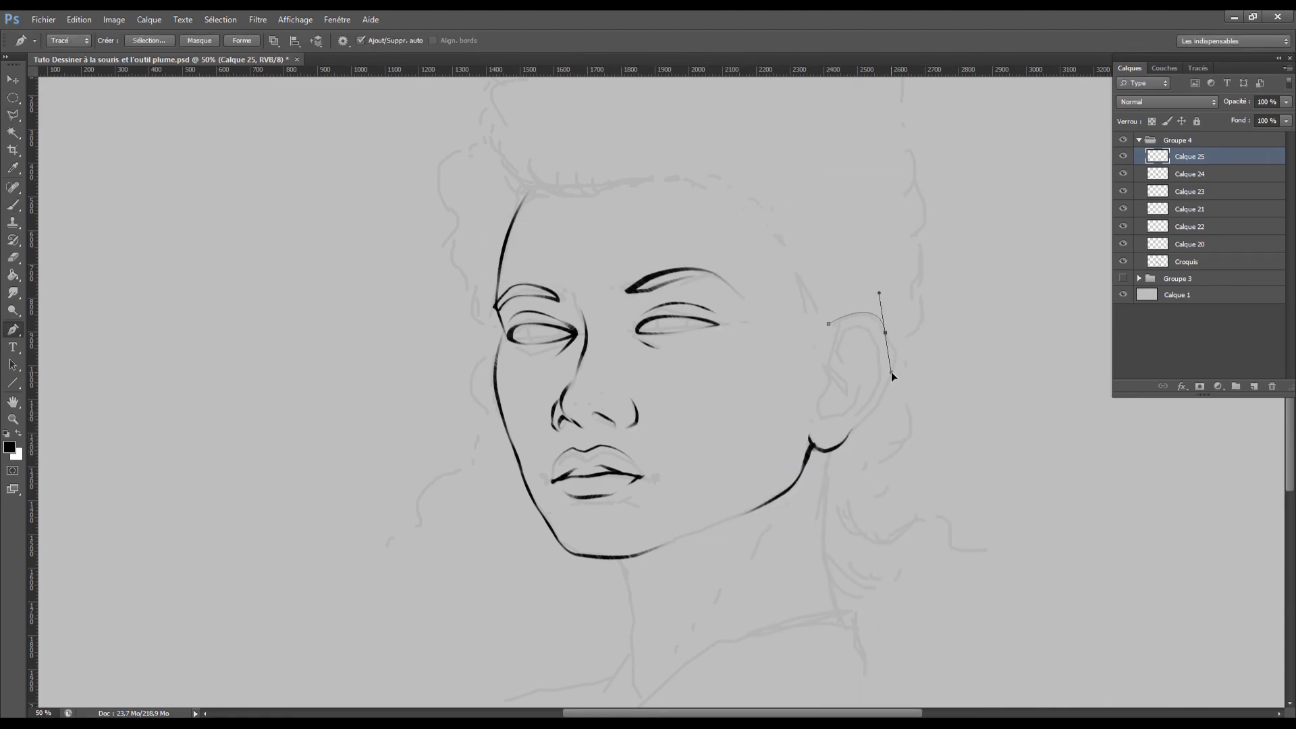
pyautogui.hotkey('ctrl', 'alt', 'z')
pyautogui.hotkey('ctrl', 'alt', 'z')
pyautogui.click(834, 329)
pyautogui.moveTo(850, 435); pyautogui.dragTo(840, 444)
pyautogui.press('b')
pyautogui.press('p')
pyautogui.press('Return')
pyautogui.hotkey('ctrl', 'alt', 'z')
pyautogui.hotkey('ctrl', 'alt', 'z')
pyautogui.hotkey('ctrl', 'alt', 'z')
pyautogui.hotkey('ctrl', 'alt', 'z')
pyautogui.hotkey('ctrl', 'alt', 'z')
# Ink the outer contour of the ear down to the lobe with a curved Pen path stroked with the brush
pyautogui.moveTo(872, 413); pyautogui.dragTo(870, 419)
pyautogui.moveTo(850, 435); pyautogui.dragTo(842, 442)
pyautogui.rightClick(972, 420)
pyautogui.click(1014, 505)
pyautogui.press('Return')
pyautogui.press('Return')
# Ink the inner rim of the ear with a curved Pen path stroked with the brush
pyautogui.click(862, 409)
pyautogui.keyDown('alt'); pyautogui.click(879, 382); pyautogui.keyUp('alt')
pyautogui.moveTo(879, 382)
pyautogui.mouseDown()
pyautogui.moveTo(832, 374)
pyautogui.moveTo(831, 391)
pyautogui.mouseUp()
pyautogui.rightClick(868, 397)
pyautogui.click(975, 480)
pyautogui.press('Return')
pyautogui.press('Return')
# Ink the lower inner hollow of the ear, following the sketch, with a curved, stroked Pen path
pyautogui.click(827, 364)
pyautogui.keyDown('alt'); pyautogui.click(831, 383); pyautogui.keyUp('alt')
pyautogui.moveTo(816, 401)
pyautogui.mouseDown()
pyautogui.moveTo(807, 405)
pyautogui.moveTo(871, 360)
pyautogui.mouseUp()
pyautogui.rightClick(904, 390)
pyautogui.click(959, 474)
pyautogui.press('Return')
pyautogui.press('Return')
# Add a short inked detail beside the ear opening with a stroked Pen path
pyautogui.click(833, 355)
pyautogui.click(846, 366)
pyautogui.rightClick(927, 399)
pyautogui.click(979, 484)
pyautogui.press('Return')
pyautogui.press('Return')
# Ink the upper inner fold of the ear with a curved Pen path stroked with the brush
pyautogui.hotkey('ctrl', '+')
pyautogui.click(888, 356)
pyautogui.moveTo(909, 308); pyautogui.dragTo(929, 284)
pyautogui.rightClick(924, 330)
pyautogui.click(976, 414)
pyautogui.press('Return')
pyautogui.press('Return')
# On a new layer, ink the neck line below the ear with a long curved Pen path stroked with the brush
pyautogui.hotkey('ctrl', '-')
pyautogui.hotkey('ctrl', '-')
pyautogui.hotkey('ctrl', 'shift', 'alt', 'n')
pyautogui.click(777, 410)
pyautogui.moveTo(782, 562); pyautogui.dragTo(799, 636)
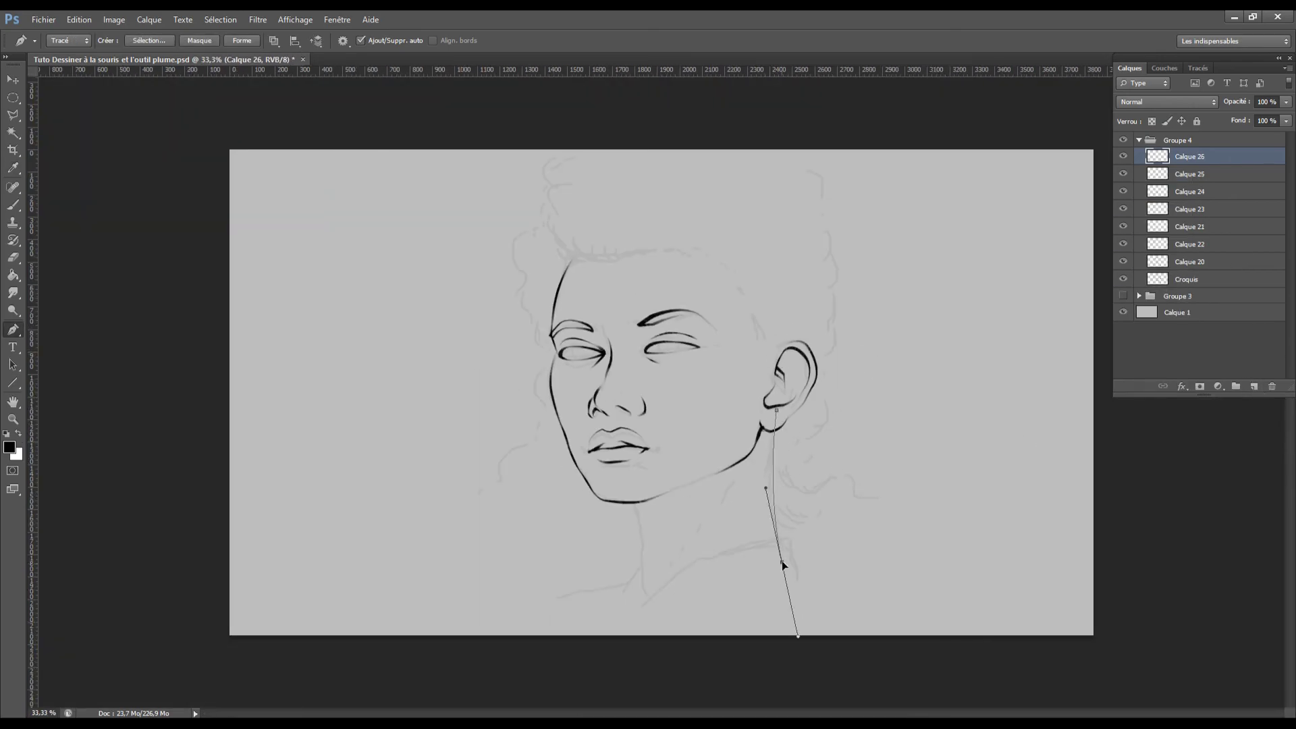
pyautogui.rightClick(871, 579)
pyautogui.click(925, 397)
pyautogui.press('Return')
pyautogui.press('Return')
# Ink the front neck line below the chin with a stroked Pen path and erase the part overlapping the chin
pyautogui.press('e')
pyautogui.press('p')
pyautogui.click(618, 489)
pyautogui.moveTo(640, 590); pyautogui.dragTo(645, 667)
pyautogui.rightClick(706, 577)
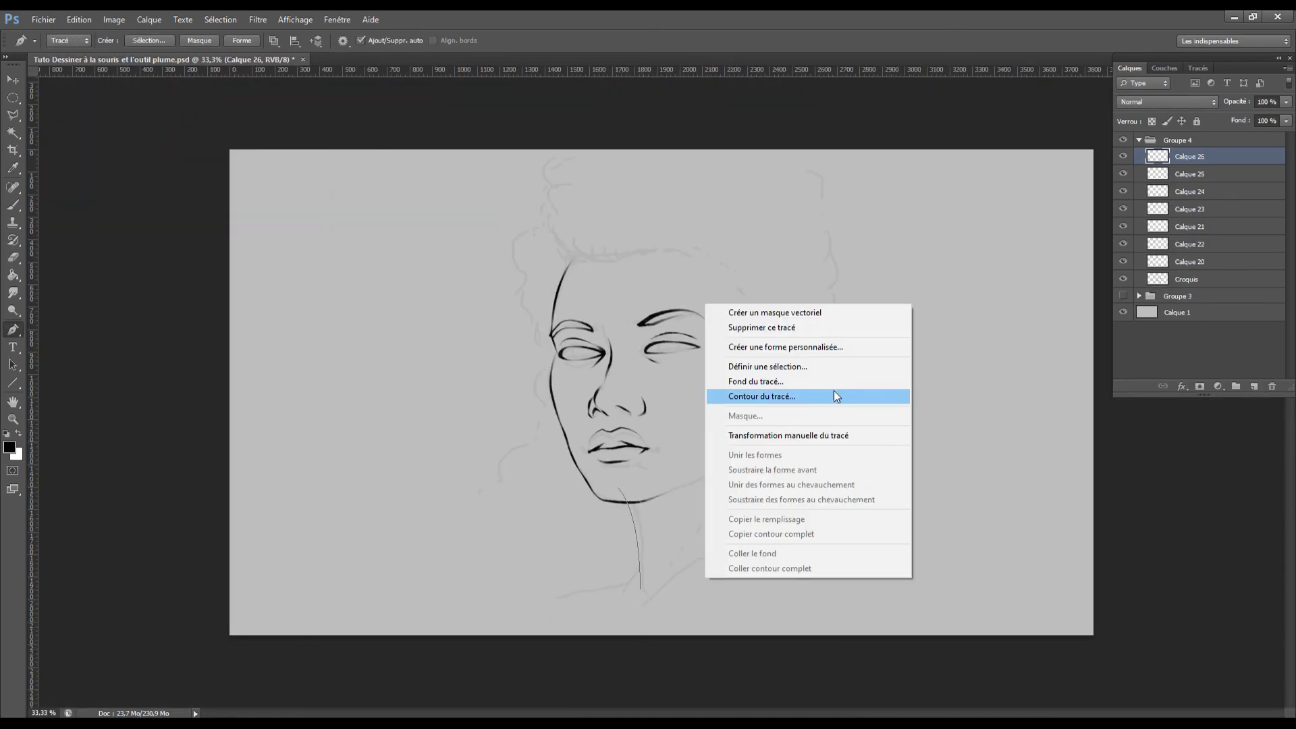
pyautogui.click(762, 397)
pyautogui.press('Return')
pyautogui.press('Return')
pyautogui.press('e')
pyautogui.moveTo(619, 489); pyautogui.dragTo(629, 503)
# Hide Croquis, group the inking layers, merge a duplicate of the group into one layer, and hide the original group
pyautogui.click(1124, 279)
pyautogui.keyDown('shift'); pyautogui.click(1249, 264); pyautogui.keyUp('shift')
pyautogui.hotkey('ctrl', 'g')
pyautogui.hotkey('ctrl', 'j')
pyautogui.hotkey('ctrl', 'e')
pyautogui.click(1124, 174)
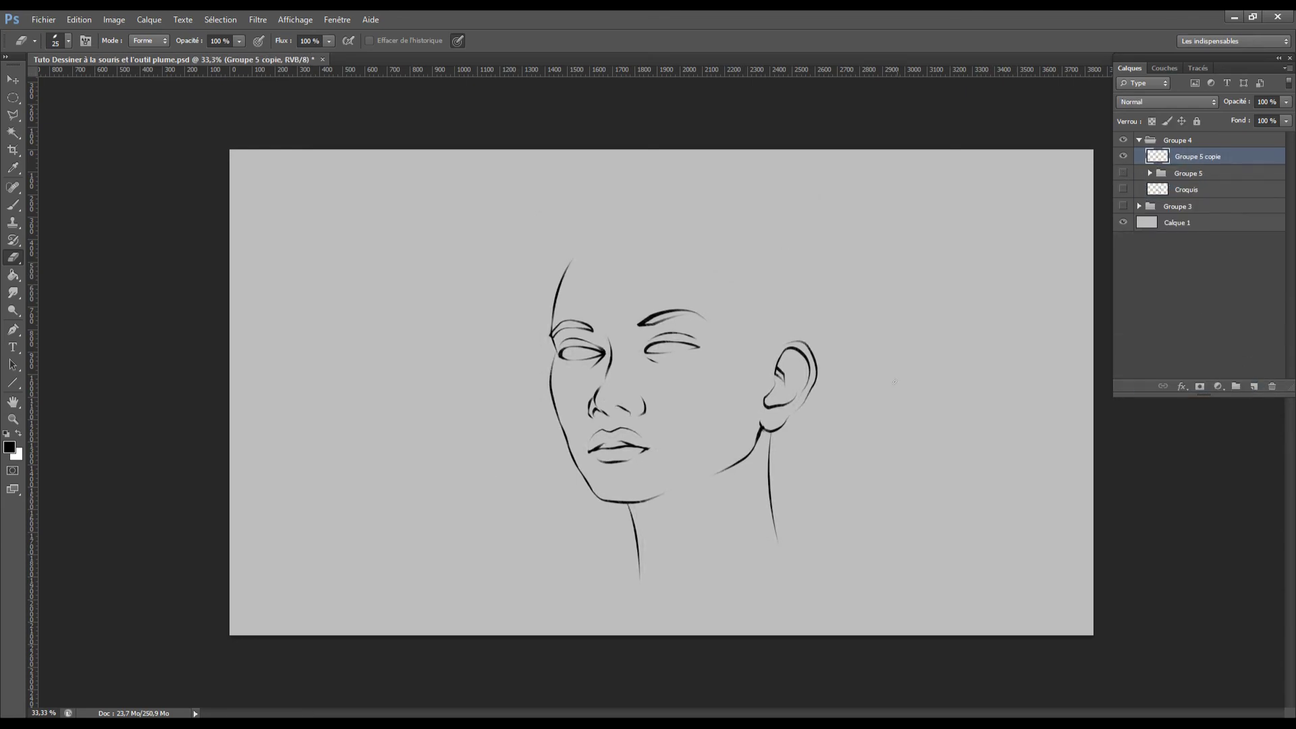
# Lasso the ear, jaw corner and nape line on the merged layer and move them slightly closer to the face
pyautogui.press('l')
pyautogui.moveTo(770, 322); pyautogui.dragTo(830, 318)
pyautogui.press('v')
pyautogui.moveTo(791, 442); pyautogui.dragTo(777, 442)
pyautogui.hotkey('ctrl', 'd')
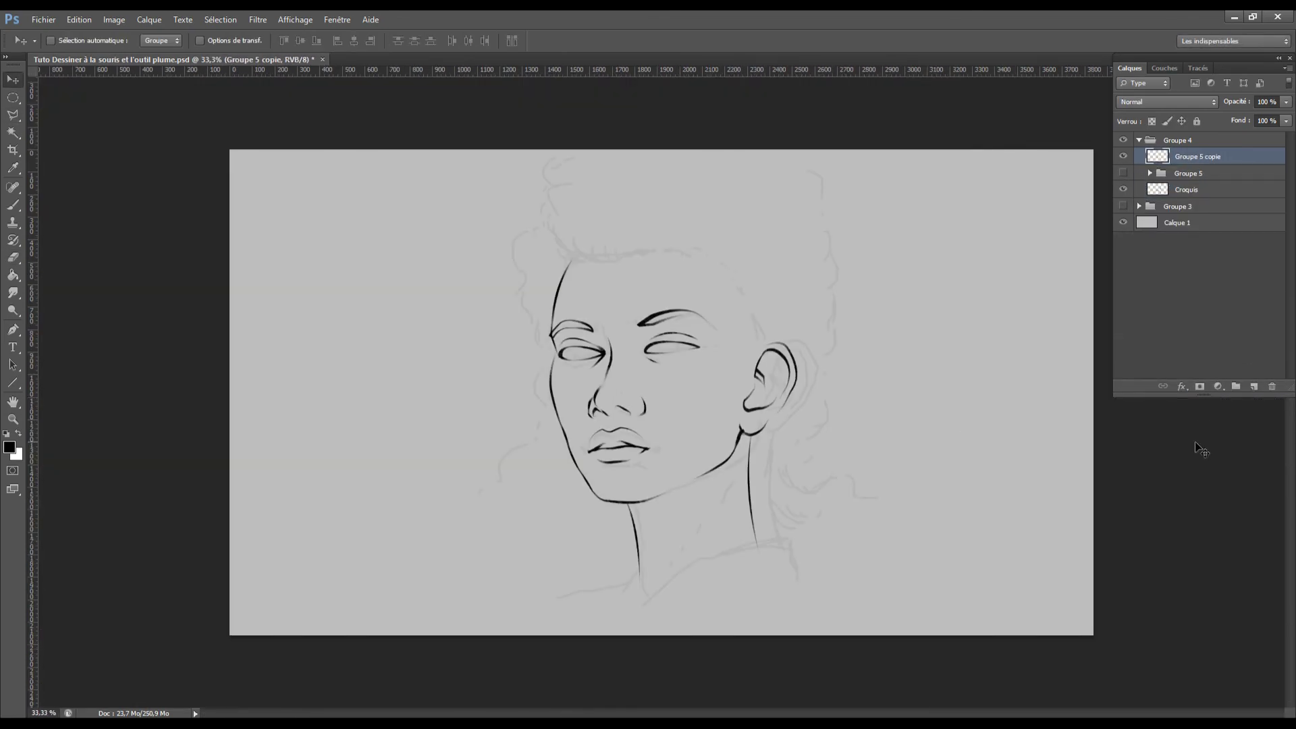
# On a new layer, ink the front edge of the hair above the forehead with a curved, stroked Pen path
pyautogui.click(1254, 387)
pyautogui.press('p')
pyautogui.click(542, 209)
pyautogui.moveTo(572, 262); pyautogui.dragTo(599, 262)
pyautogui.rightClick(635, 265)
pyautogui.click(769, 348)
pyautogui.press('Return')
pyautogui.press('Return')
# On a new layer below the hair, ink the near side of the collar and its back edge with a stroked Pen path
pyautogui.keyDown('ctrl'); pyautogui.click(1255, 387); pyautogui.keyUp('ctrl')
pyautogui.click(765, 541)
pyautogui.moveTo(692, 562); pyautogui.dragTo(668, 579)
pyautogui.click(593, 645)
pyautogui.click(765, 541)
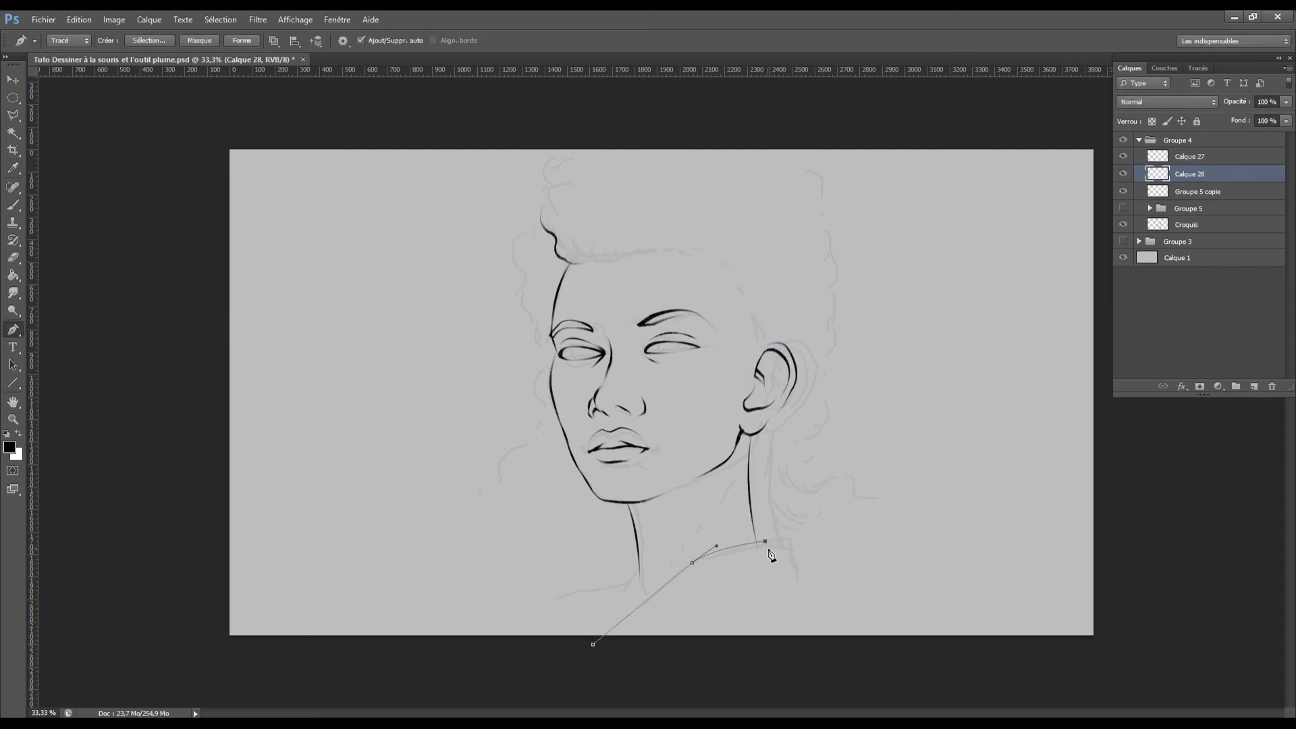
pyautogui.click(810, 632)
pyautogui.rightClick(854, 646)
pyautogui.click(911, 464)
pyautogui.press('Return')
pyautogui.press('Return')
# Ink the far-side collar edge at the base of the neck with a short stroked Pen path
pyautogui.moveTo(634, 569); pyautogui.dragTo(650, 559)
pyautogui.click(606, 619)
pyautogui.rightClick(733, 545)
pyautogui.click(788, 363)
pyautogui.press('Return')
pyautogui.press('Return')
# On a new layer, ink the far shoulder line from the collar outward with a stroked Pen path
pyautogui.click(1255, 387)
pyautogui.click(632, 581)
pyautogui.moveTo(588, 595); pyautogui.dragTo(573, 602)
pyautogui.click(542, 636)
pyautogui.rightClick(795, 583)
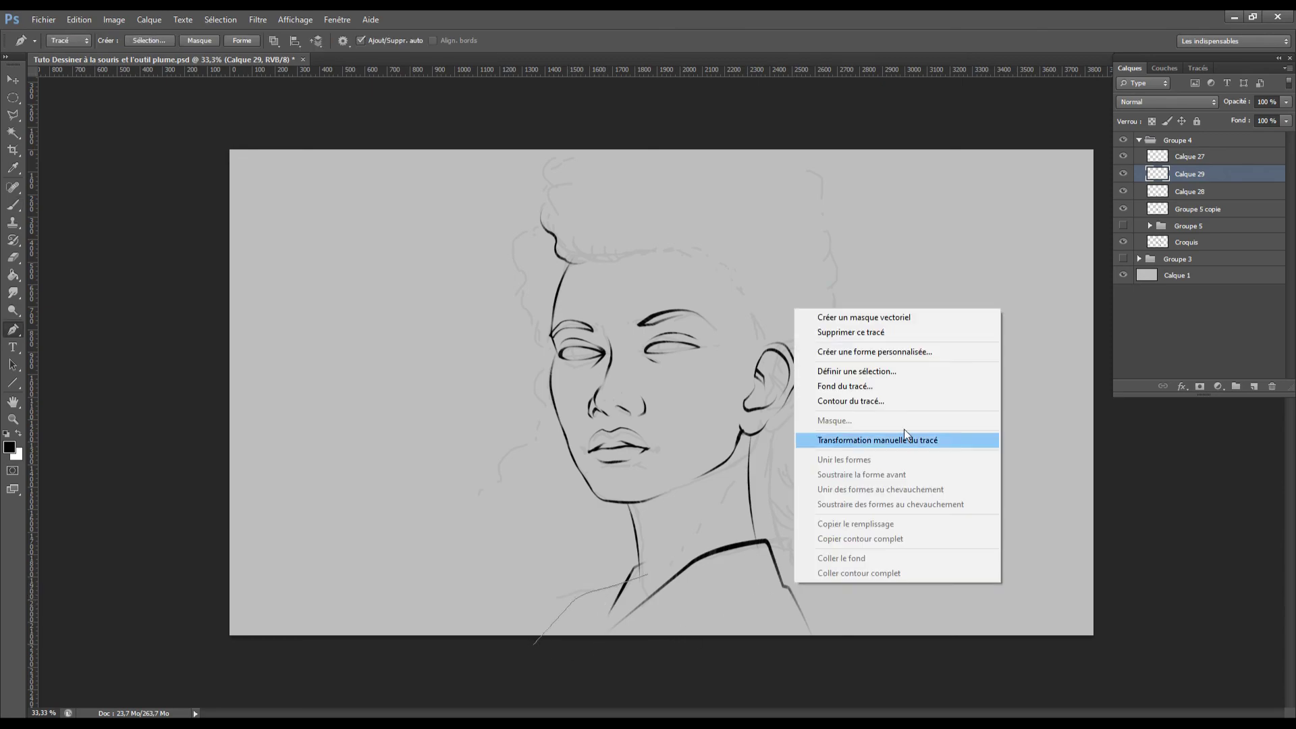
pyautogui.click(878, 401)
# On layer Calque 27, ink the wavy lock hanging beside the forehead with a multi-point Pen path stroked with the brush
pyautogui.click(1190, 192)
pyautogui.click(1190, 156)
pyautogui.press('p')
pyautogui.click(583, 174)
pyautogui.moveTo(555, 194); pyautogui.dragTo(554, 211)
pyautogui.moveTo(536, 232)
pyautogui.mouseDown()
pyautogui.moveTo(540, 250)
pyautogui.moveTo(514, 277)
pyautogui.moveTo(525, 297)
pyautogui.mouseUp()
pyautogui.click(547, 219)
pyautogui.rightClick(732, 345)
pyautogui.click(790, 438)
pyautogui.press('Return')
pyautogui.press('Return')
# Ink intertwined curls at the top front of the hair with wavy Pen paths stroked with the brush
pyautogui.click(601, 139)
pyautogui.moveTo(575, 163); pyautogui.dragTo(579, 177)
pyautogui.moveTo(575, 180); pyautogui.dragTo(562, 184)
pyautogui.moveTo(570, 201)
pyautogui.mouseDown()
pyautogui.moveTo(582, 216)
pyautogui.moveTo(561, 193)
pyautogui.moveTo(594, 172)
pyautogui.mouseUp()
pyautogui.click(594, 213)
pyautogui.rightClick(734, 292)
pyautogui.click(790, 384)
pyautogui.press('Return')
pyautogui.press('Return')
# Ink another front curl and a wavy lock along the back edge of the hair with stroked Pen paths
pyautogui.click(621, 162)
pyautogui.moveTo(566, 175); pyautogui.dragTo(566, 165)
pyautogui.moveTo(844, 272); pyautogui.dragTo(825, 324)
pyautogui.rightClick(904, 335)
pyautogui.click(961, 428)
pyautogui.press('Return')
pyautogui.press('Return')
# Move the wavy lock at the back of the hair inward and slightly upward
pyautogui.press('l')
pyautogui.press('v')
pyautogui.moveTo(836, 242)
pyautogui.mouseDown()
pyautogui.moveTo(778, 207)
pyautogui.moveTo(802, 225)
pyautogui.mouseUp()
# Ink a wavy curl at the upper back of the hair with a Pen path stroked with the brush
pyautogui.press('p')
pyautogui.click(752, 185)
pyautogui.click(803, 242)
pyautogui.click(734, 143)
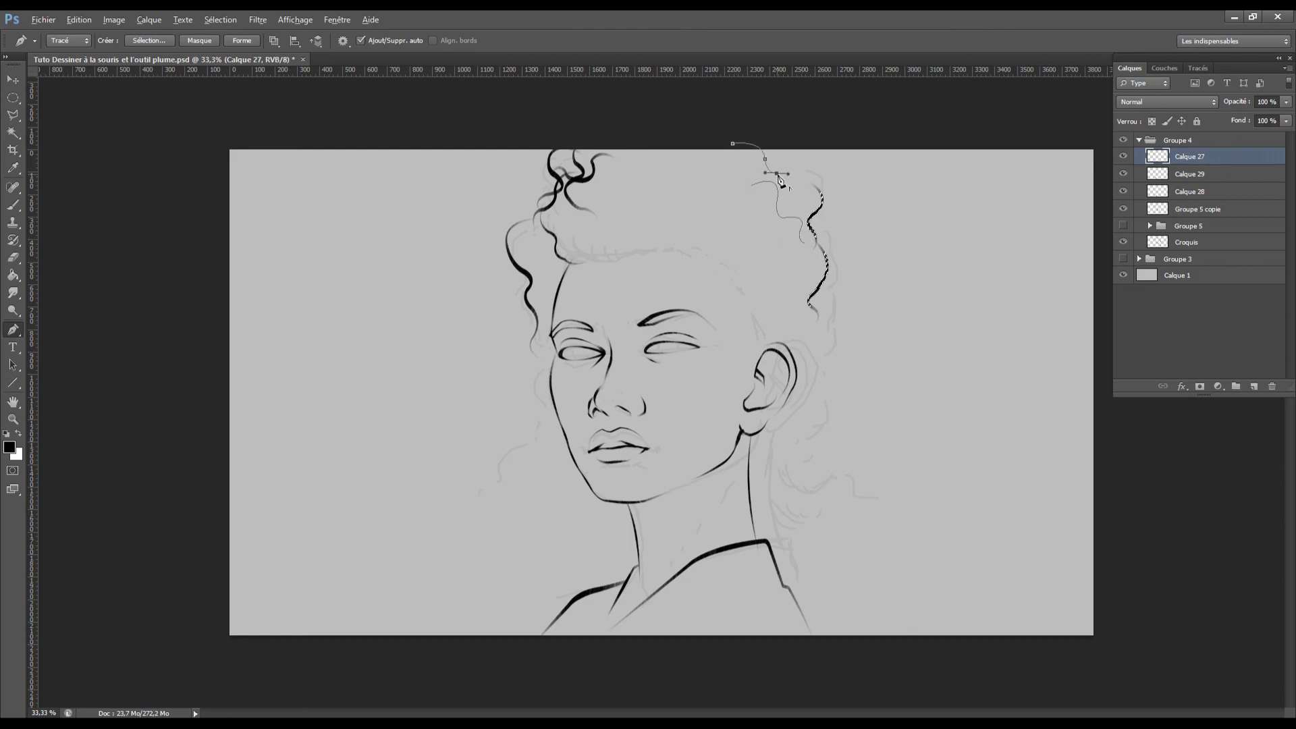
pyautogui.rightClick(778, 208)
pyautogui.click(835, 300)
pyautogui.press('Return')
pyautogui.press('Return')
pyautogui.hotkey('ctrl', 'd')
# Ink the hairline curve above the forehead with a Pen path stroked with the brush
pyautogui.click(576, 258)
pyautogui.moveTo(602, 263); pyautogui.dragTo(650, 252)
pyautogui.click(600, 259)
pyautogui.click(667, 250)
pyautogui.press('b')
pyautogui.press('p')
pyautogui.rightClick(725, 292)
pyautogui.click(782, 384)
pyautogui.press('Return')
pyautogui.press('Return')
# Ink the wavy hairline running down towards the temple with a stroked Pen path
pyautogui.click(717, 271)
pyautogui.moveTo(729, 281); pyautogui.dragTo(729, 288)
pyautogui.moveTo(732, 296); pyautogui.dragTo(736, 298)
pyautogui.click(741, 304)
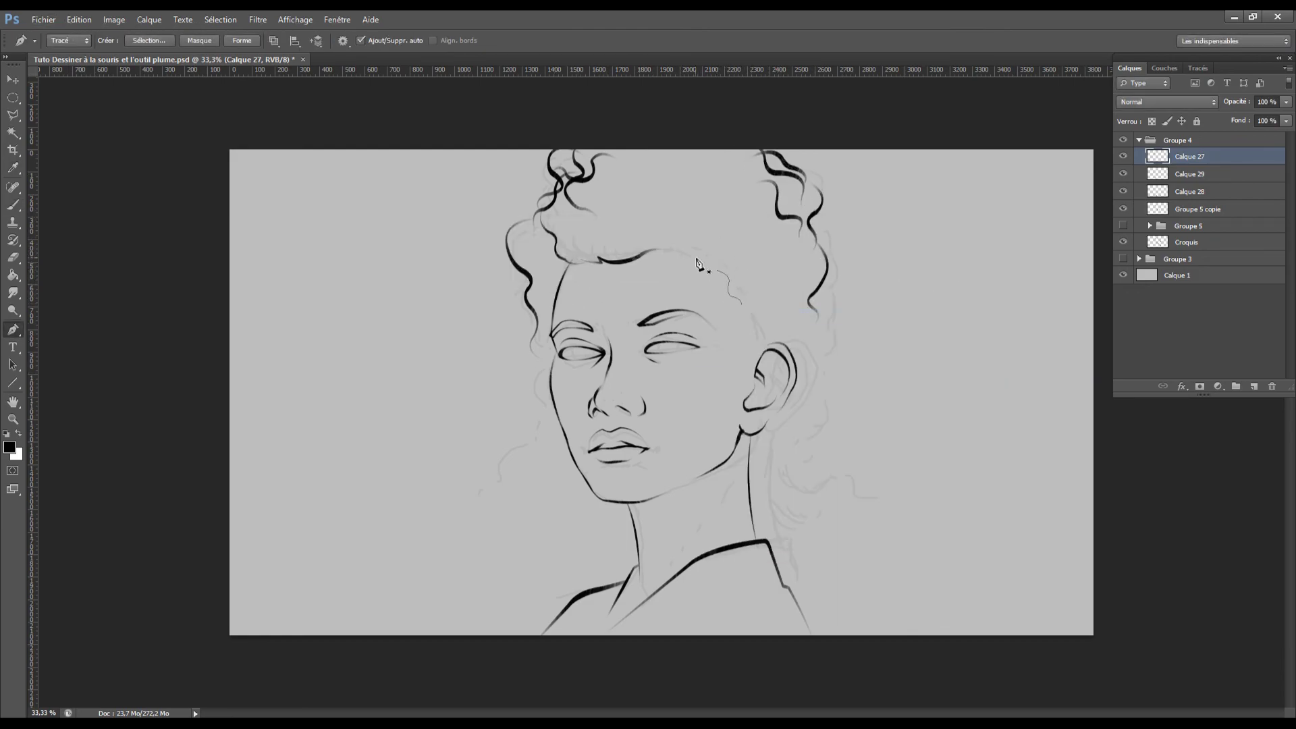
pyautogui.rightClick(742, 347)
pyautogui.click(791, 439)
pyautogui.press('Return')
pyautogui.press('Return')
# Ink several short curved strands above the ear with Pen paths stroked with the brush
pyautogui.click(743, 340)
pyautogui.moveTo(763, 345); pyautogui.dragTo(767, 316)
pyautogui.click(805, 328)
pyautogui.click(741, 333)
pyautogui.click(798, 333)
pyautogui.click(746, 312)
pyautogui.click(785, 315)
pyautogui.rightClick(861, 355)
pyautogui.click(915, 448)
pyautogui.press('Return')
pyautogui.press('Return')
# Ink another curved strand between temple and ear with a stroked Pen path, and hide the Croquis sketch layer
pyautogui.click(738, 304)
pyautogui.click(777, 294)
pyautogui.rightClick(848, 351)
pyautogui.click(903, 444)
pyautogui.press('Return')
pyautogui.press('Return')
pyautogui.click(1123, 243)
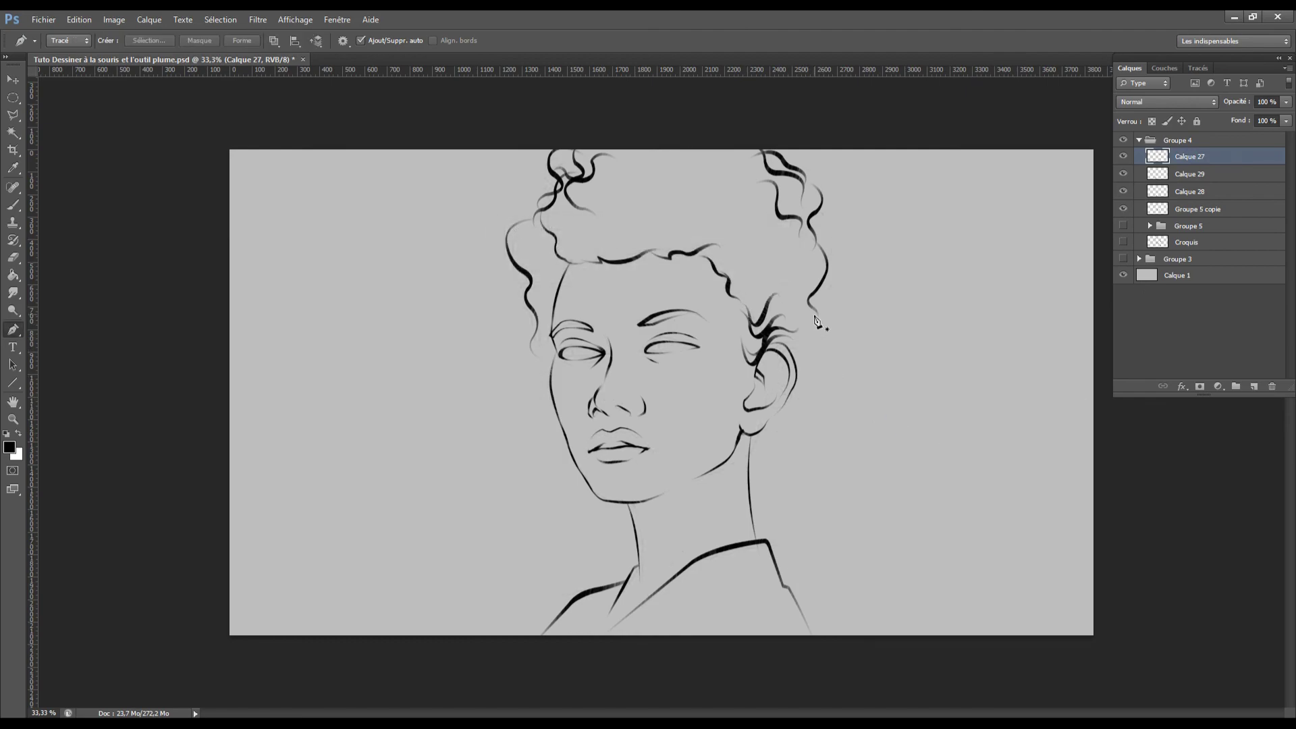
# Ink intertwined curls behind the ear and a small curl below it with stroked Pen paths
pyautogui.click(814, 316)
pyautogui.click(806, 333)
pyautogui.moveTo(765, 459); pyautogui.dragTo(771, 465)
pyautogui.click(773, 470)
pyautogui.rightClick(841, 192)
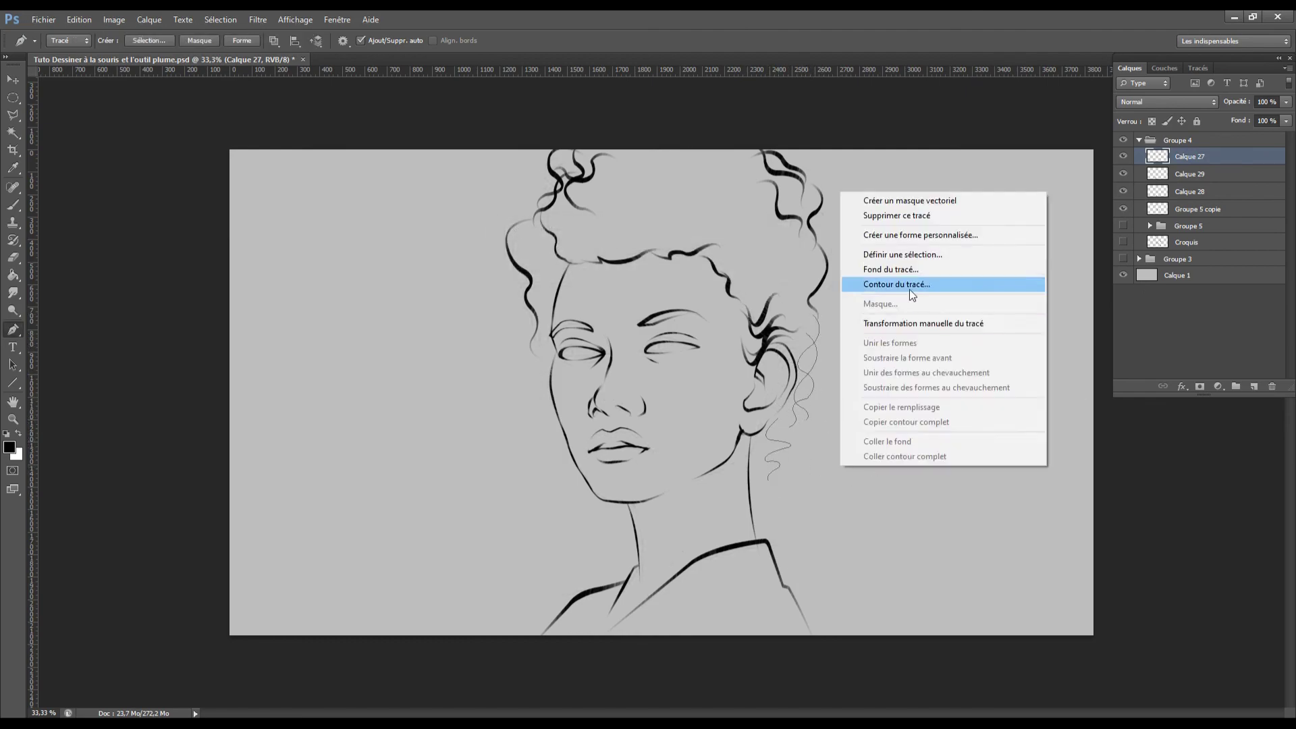
pyautogui.click(903, 284)
pyautogui.press('Return')
pyautogui.press('Return')
# Ink a long wavy lock hanging beside the cheek with a stroked Pen path
pyautogui.click(597, 333)
pyautogui.moveTo(544, 418); pyautogui.dragTo(555, 435)
pyautogui.moveTo(537, 451); pyautogui.dragTo(524, 454)
pyautogui.press('Return')
pyautogui.press('Return')
# Erase the upper end of the cheek lock where it overlaps the face contour
pyautogui.press('e')
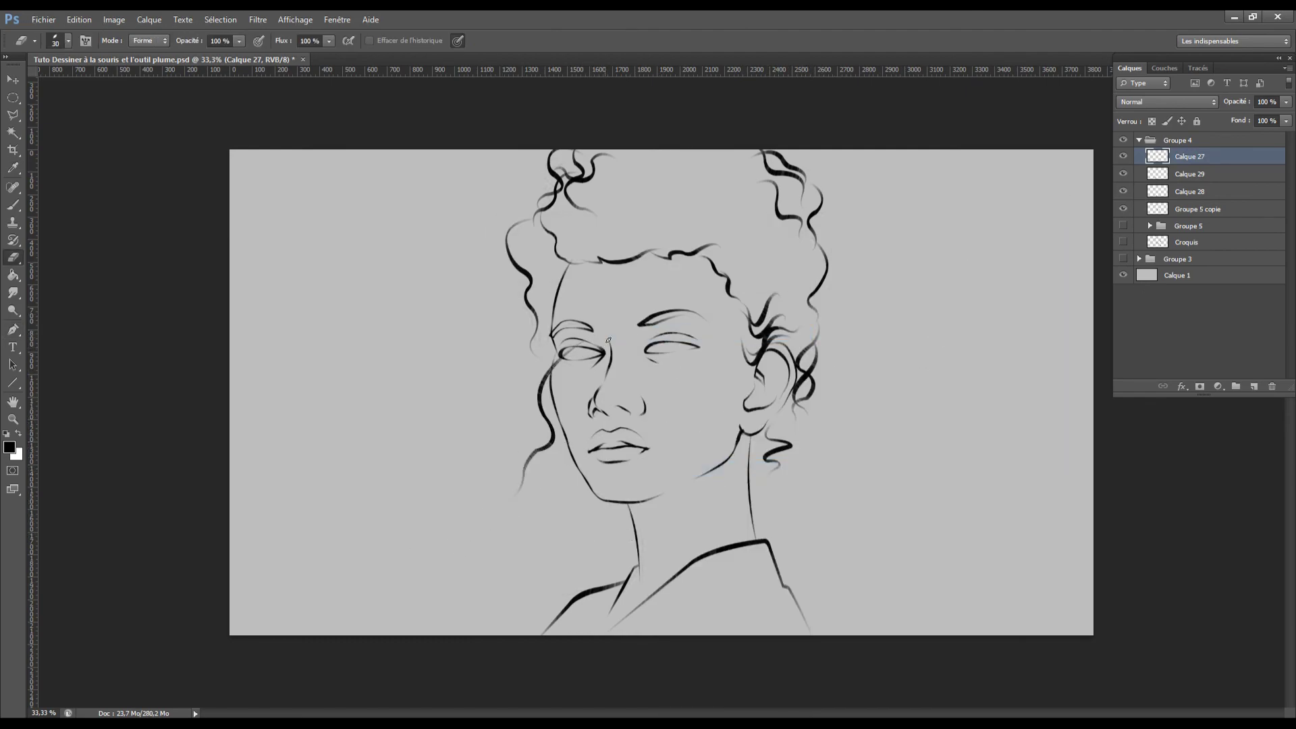
pyautogui.hotkey('ctrl', '+')
pyautogui.hotkey('ctrl', '+')
pyautogui.moveTo(466, 319); pyautogui.dragTo(496, 296)
pyautogui.hotkey('ctrl', '-')
pyautogui.hotkey('ctrl', '-')
# On a new layer, draw a circular selection over the eye nearer the ear, convert it to a path and stroke it as the iris
pyautogui.click(1254, 386)
pyautogui.press('m')
pyautogui.moveTo(659, 334); pyautogui.dragTo(682, 357)
pyautogui.click(1253, 387)
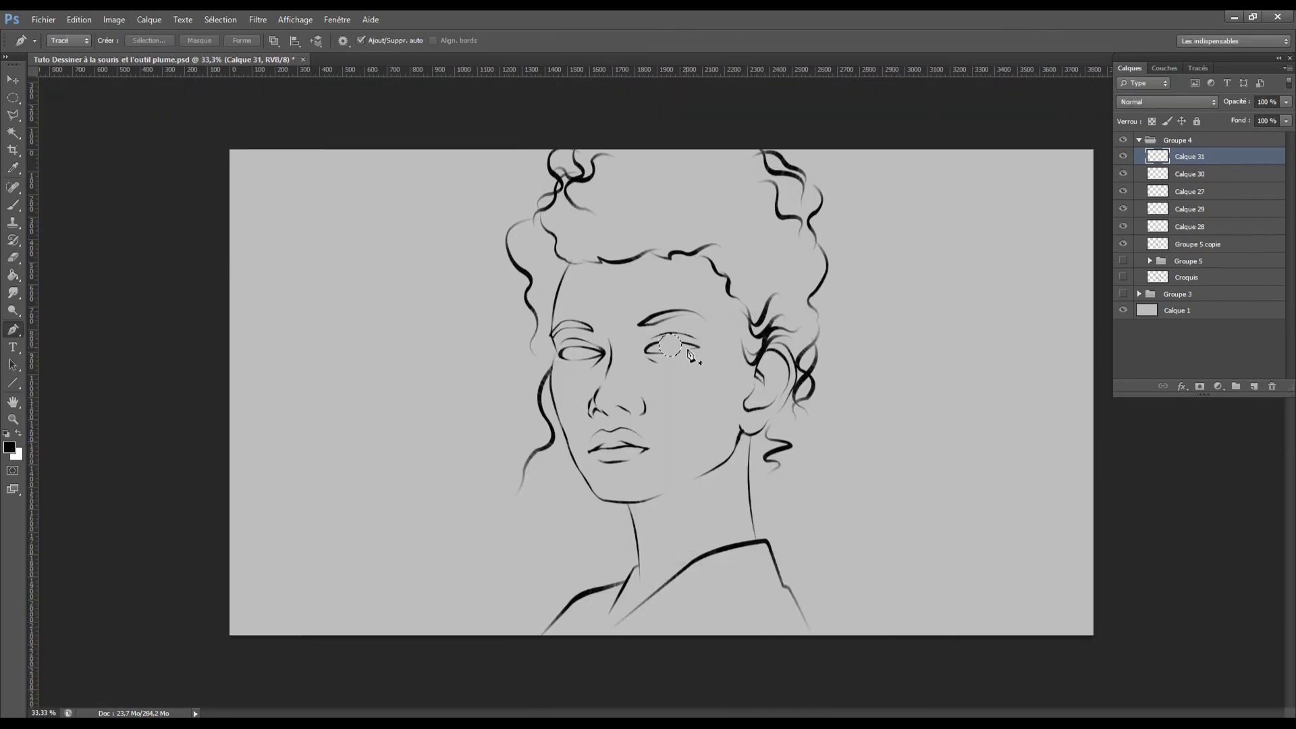
pyautogui.rightClick(679, 354)
pyautogui.click(733, 442)
pyautogui.press('Return')
pyautogui.press('p')
pyautogui.rightClick(691, 353)
pyautogui.click(810, 449)
pyautogui.press('Return')
pyautogui.press('Return')
# On another new layer, fill a smaller circular selection inside the iris with black as the pupil
pyautogui.press('m')
pyautogui.click(1253, 386)
pyautogui.moveTo(665, 339); pyautogui.dragTo(683, 358)
pyautogui.press('g')
pyautogui.click(671, 345)
pyautogui.hotkey('ctrl', 'd')
# Transform the iris and pupil layers together and merge them into one layer
pyautogui.press('v')
pyautogui.keyDown('shift'); pyautogui.click(1181, 195); pyautogui.keyUp('shift')
pyautogui.keyDown('ctrl'); pyautogui.click(1186, 157); pyautogui.keyUp('ctrl')
pyautogui.hotkey('ctrl', 't')
pyautogui.press('Return')
pyautogui.keyDown('ctrl'); pyautogui.click(1231, 158); pyautogui.keyUp('ctrl')
pyautogui.hotkey('ctrl', 'e')
# Place a copy of the merged iris and pupil in the other eye and adjust it with a transform
pyautogui.moveTo(815, 381); pyautogui.dragTo(751, 371)
pyautogui.click(1229, 175)
pyautogui.click(1253, 159)
pyautogui.hotkey('ctrl', '+')
pyautogui.hotkey('ctrl', 't')
# Load the Groupe 5 copie line art as a selection and mask the iris on Calque 32 copie around the eyelid lines
pyautogui.keyDown('ctrl'); pyautogui.click(1160, 246); pyautogui.keyUp('ctrl')
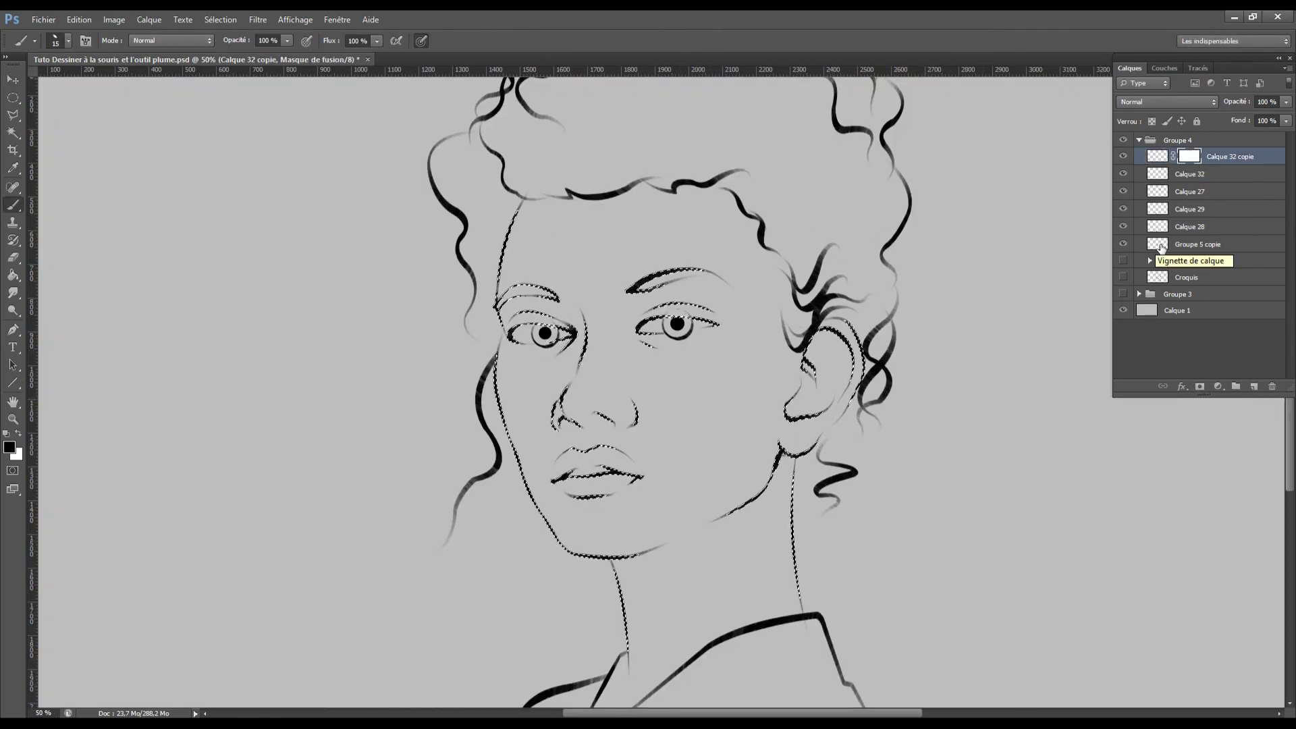
pyautogui.hotkey('ctrl', '+')
pyautogui.hotkey('ctrl', '+')
pyautogui.press(']')
pyautogui.press(']')
pyautogui.press(']')
pyautogui.press(']')
pyautogui.press(']')
pyautogui.press(']')
pyautogui.hotkey('ctrl', 'd')
# Add a layer mask to Calque 32 and paint out the iris beyond the eyelids, using the Groupe 5 copie line art as selection
pyautogui.click(1190, 174)
pyautogui.click(1200, 387)
pyautogui.keyDown('ctrl'); pyautogui.click(1158, 245); pyautogui.keyUp('ctrl')
pyautogui.moveTo(665, 234); pyautogui.dragTo(722, 239)
pyautogui.moveTo(670, 280)
pyautogui.mouseDown()
pyautogui.moveTo(701, 296)
pyautogui.moveTo(721, 278)
pyautogui.mouseUp()
pyautogui.click(18, 433)
pyautogui.hotkey('ctrl', '-')
pyautogui.hotkey('ctrl', '-')
pyautogui.hotkey('ctrl', '-')
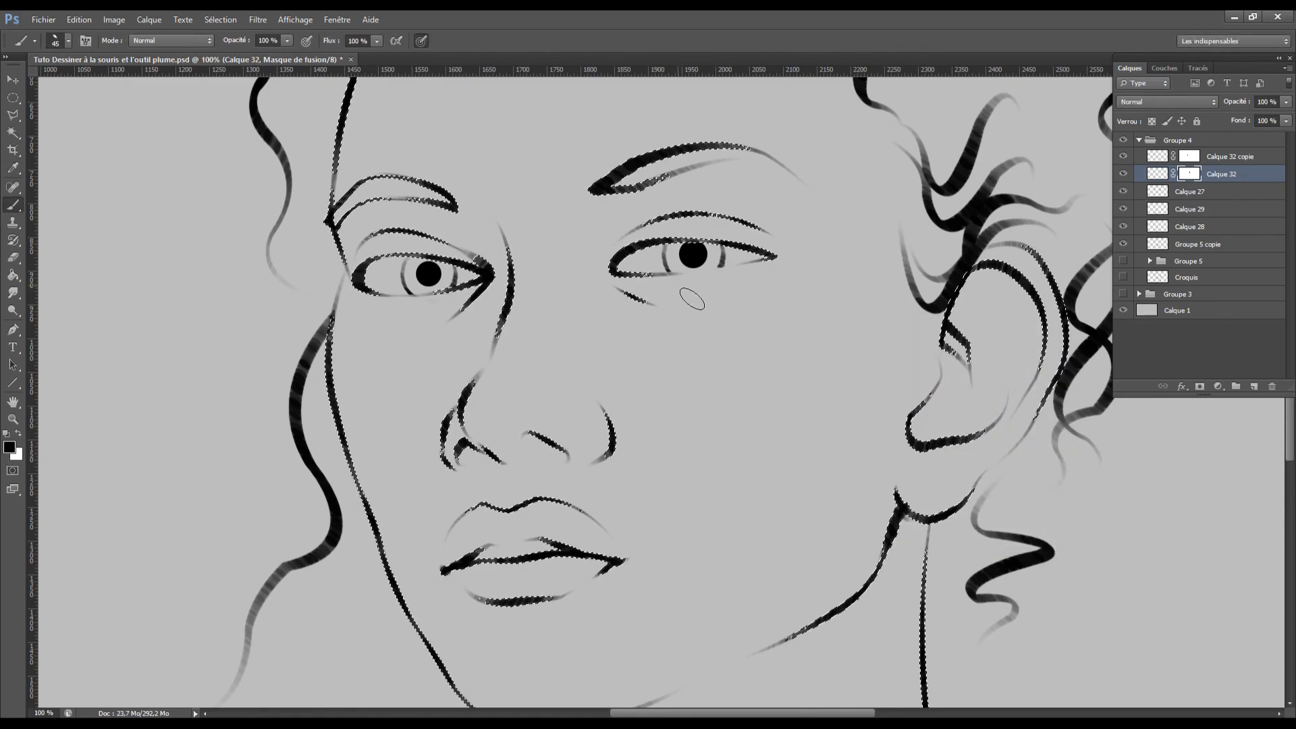
pyautogui.hotkey('ctrl', 'd')
pyautogui.press('x')
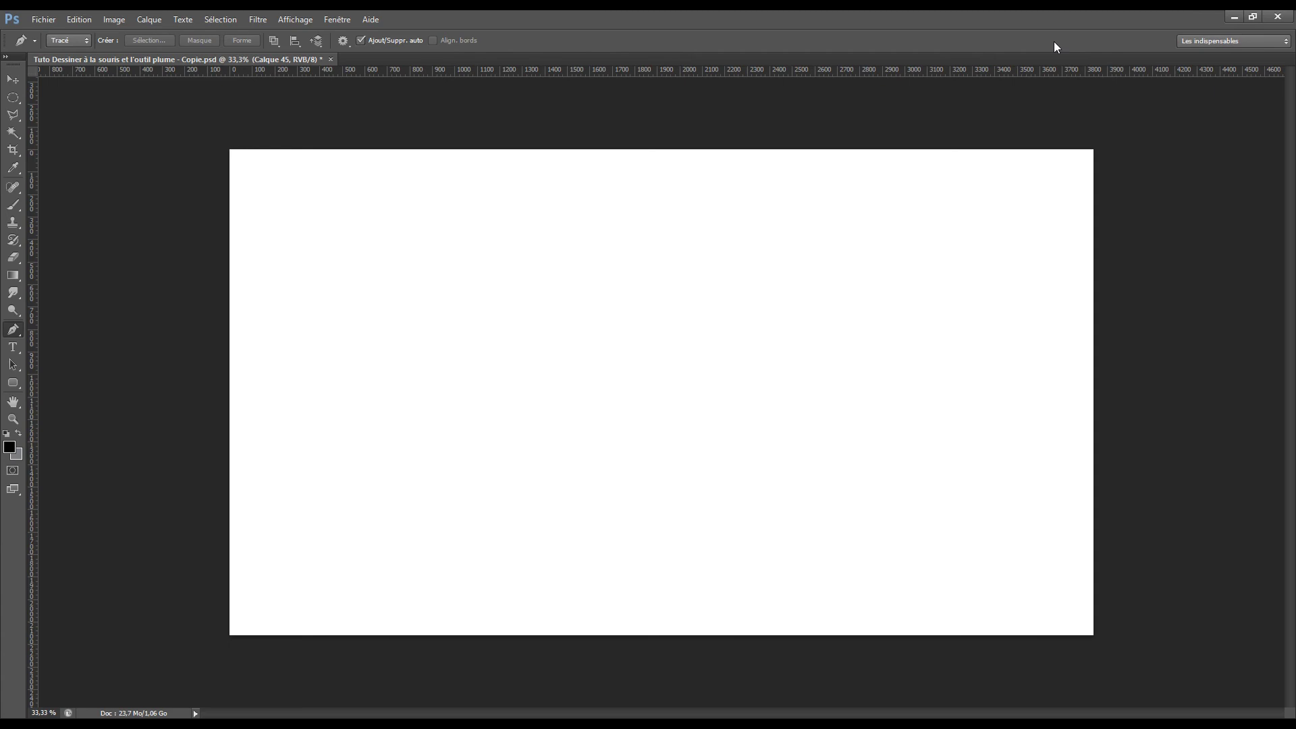
# Draw a circular selection about 900 px wide near the middle of the white canvas and convert it into a path
pyautogui.press('m')
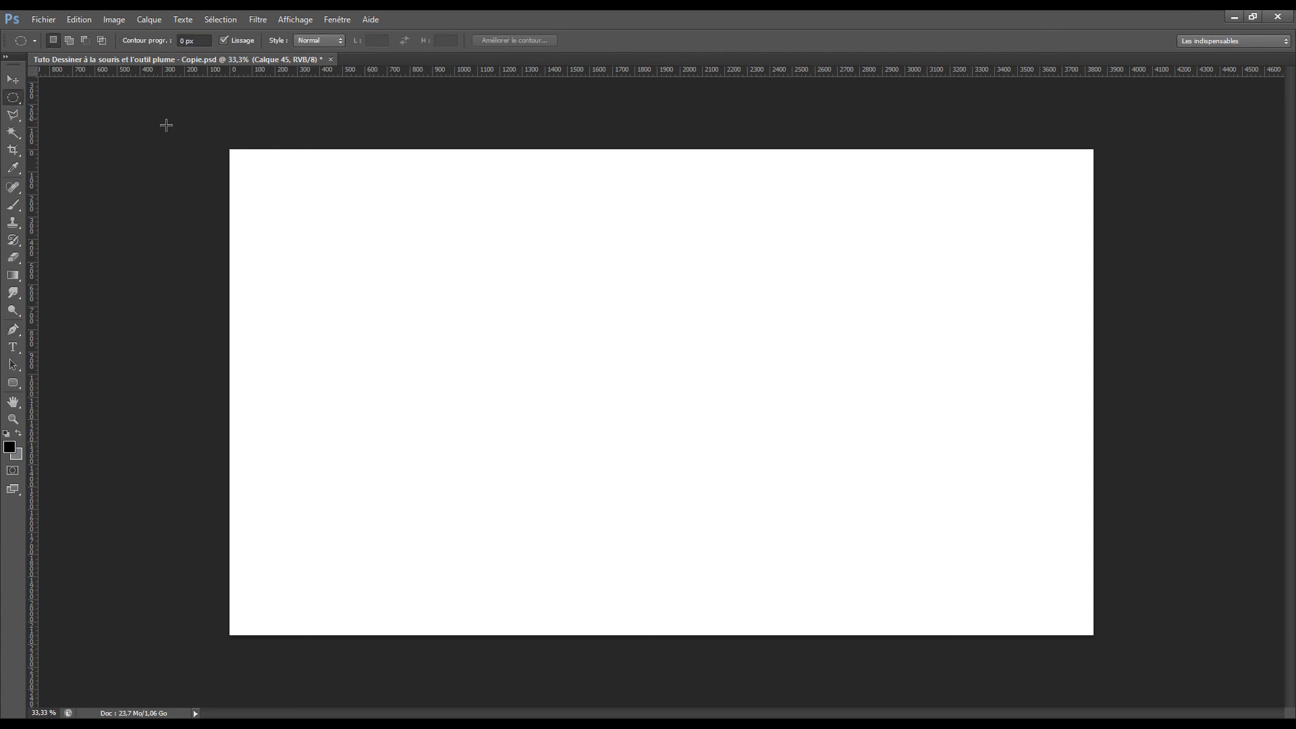
pyautogui.rightClick(12, 100)
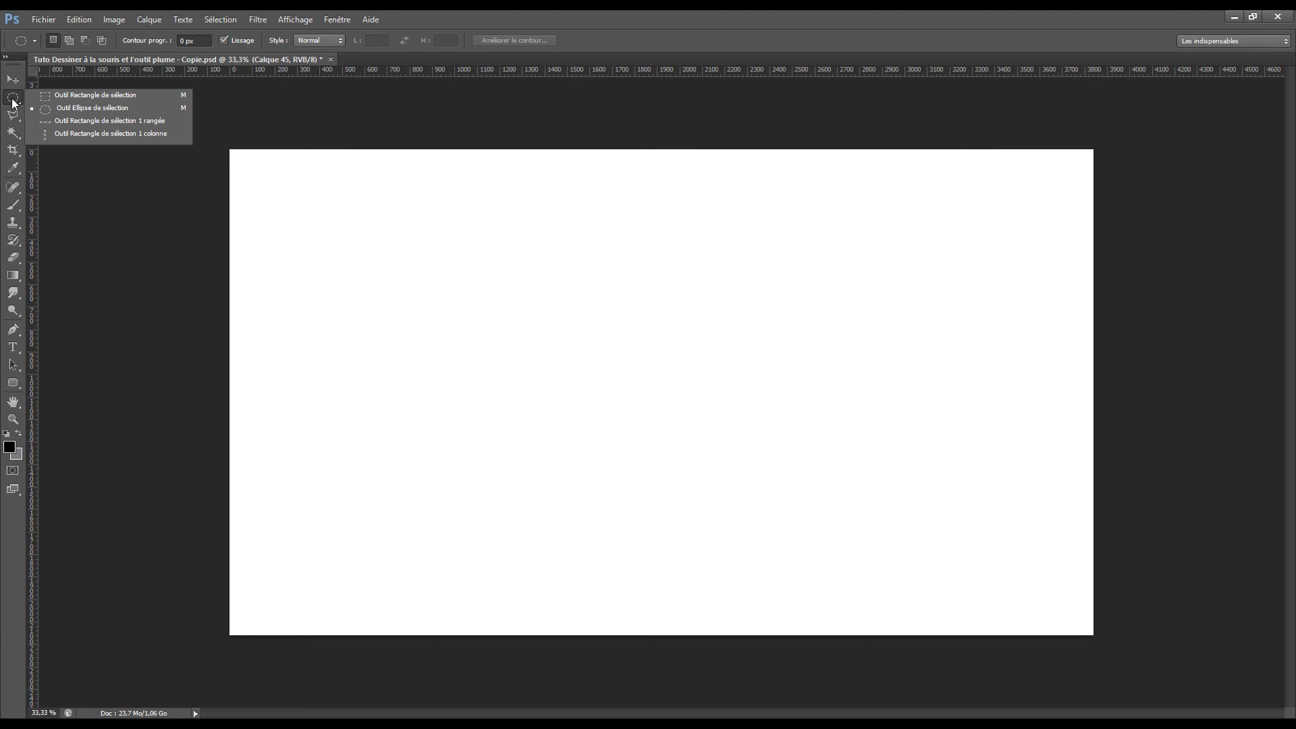
pyautogui.click(91, 109)
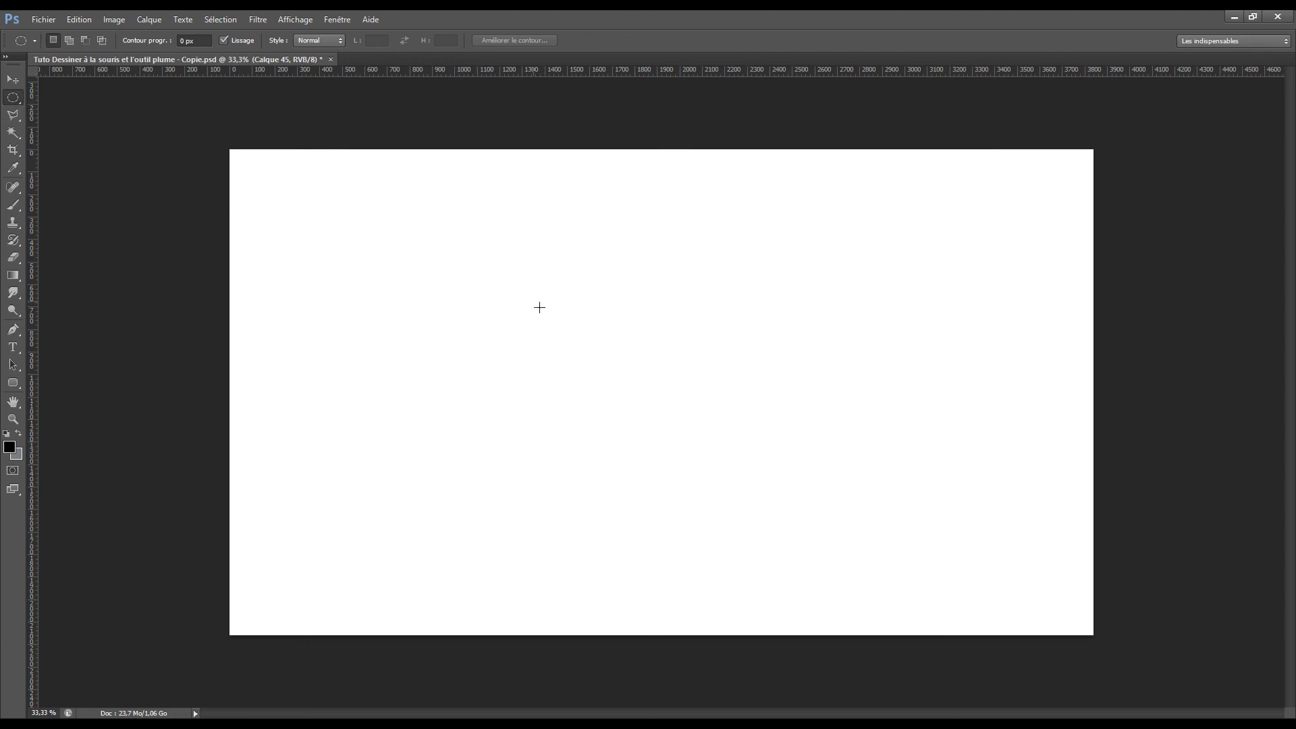
pyautogui.moveTo(539, 303); pyautogui.dragTo(796, 507)
pyautogui.rightClick(746, 413)
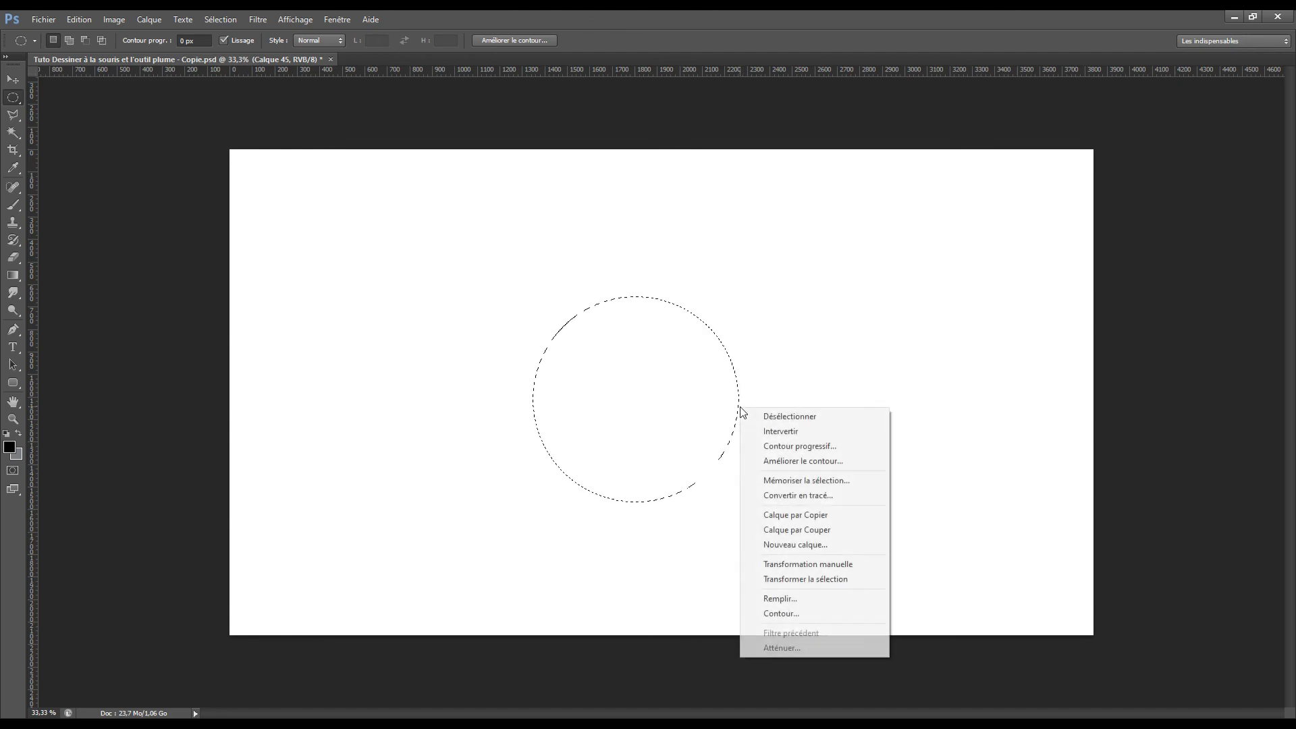
pyautogui.click(850, 497)
pyautogui.click(728, 252)
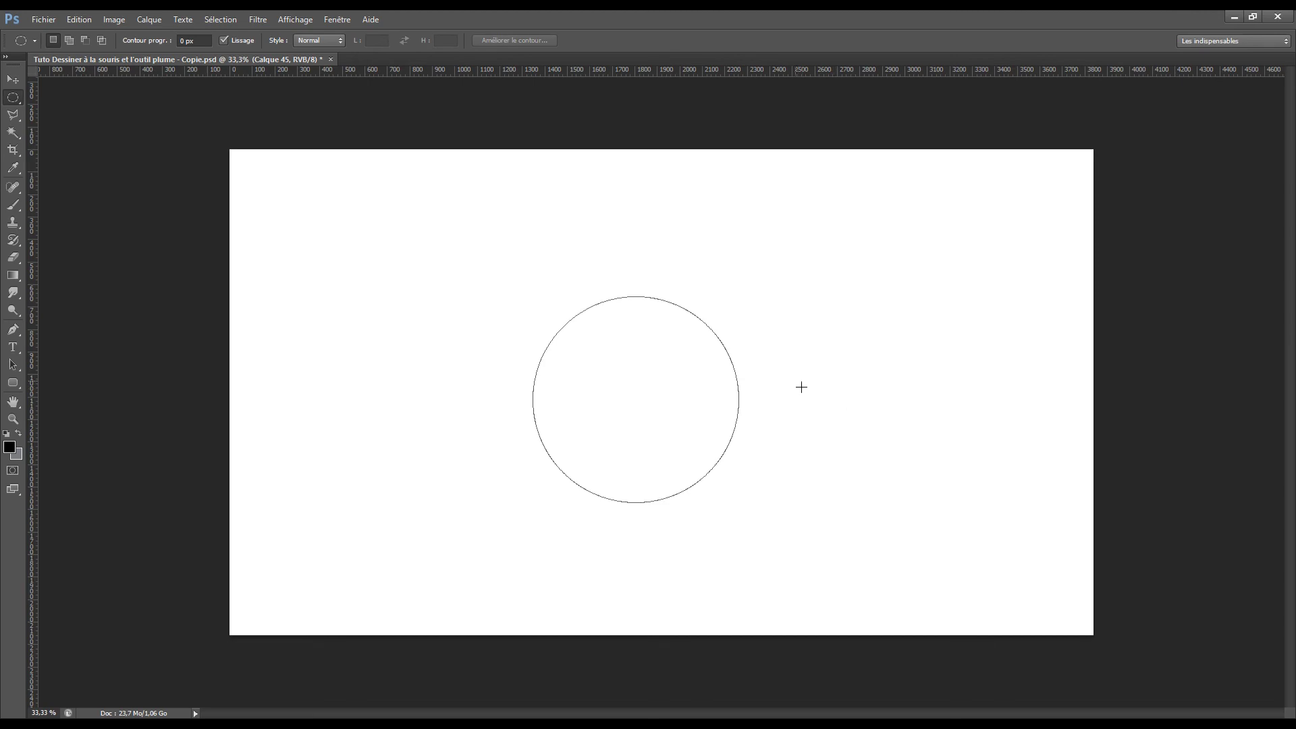
# Apply a path stroke to the circular path with the Pen tool active
pyautogui.press('p')
pyautogui.rightClick(754, 395)
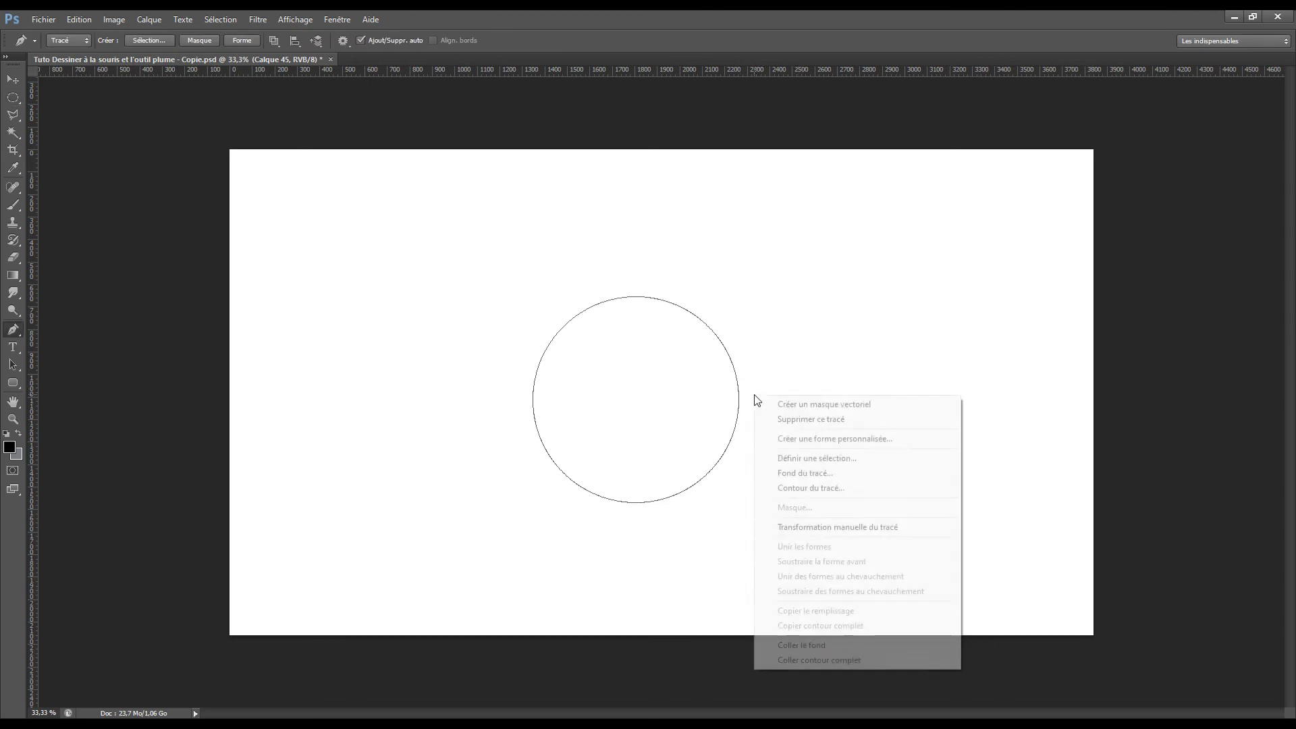
pyautogui.click(850, 488)
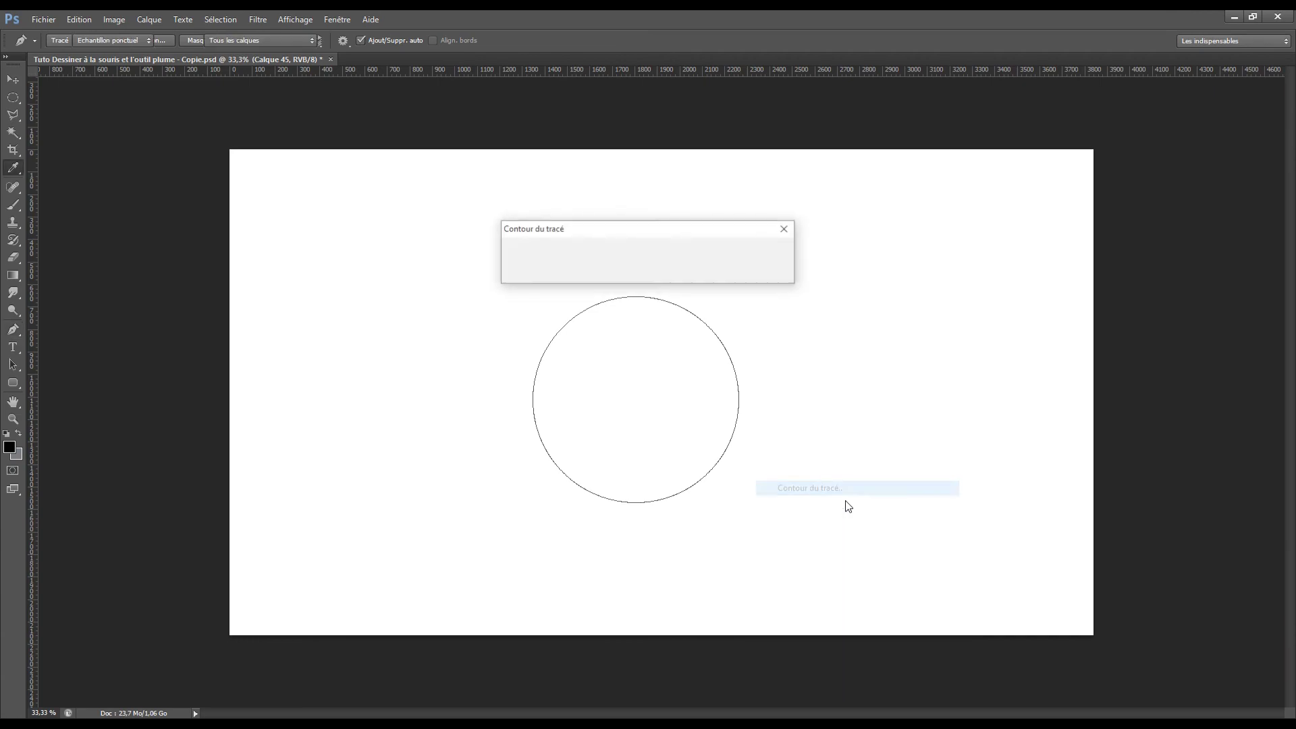
pyautogui.click(756, 252)
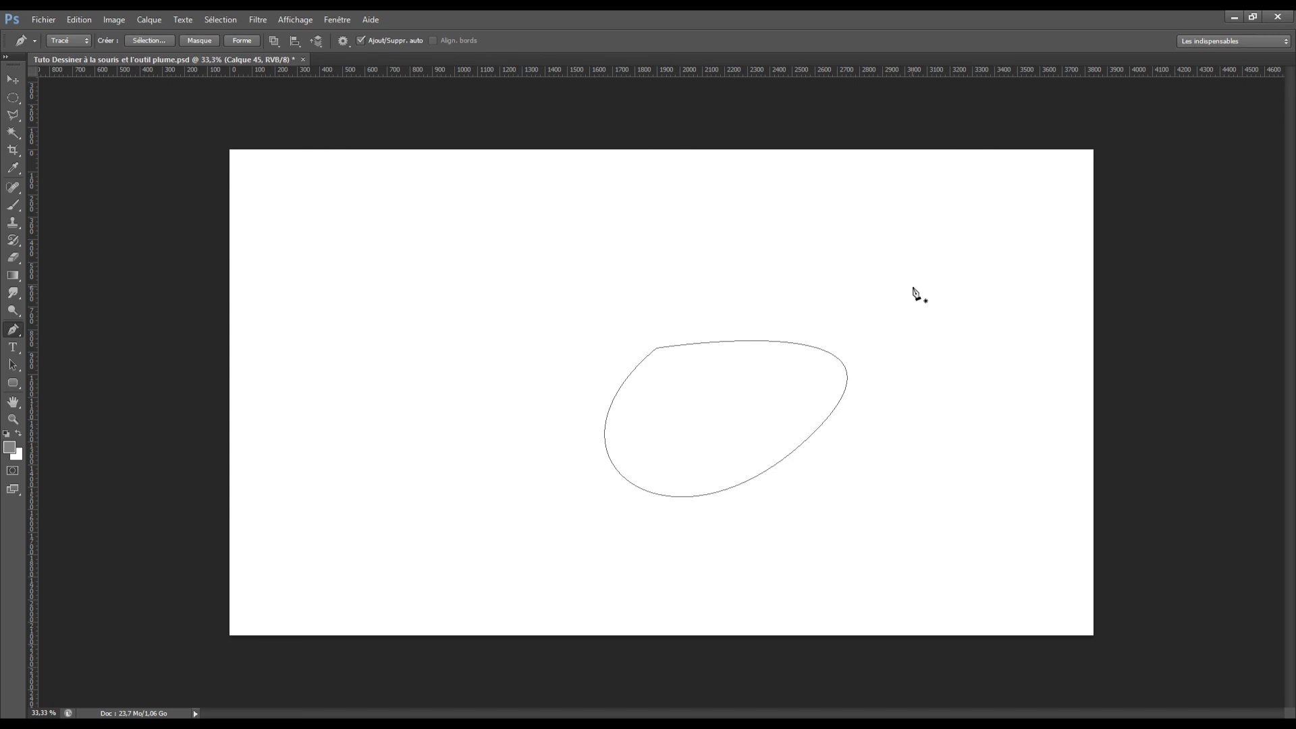
# Convert the closed path into a new selection with a 0-pixel radius and fill it with the grey foreground colour
pyautogui.rightClick(847, 409)
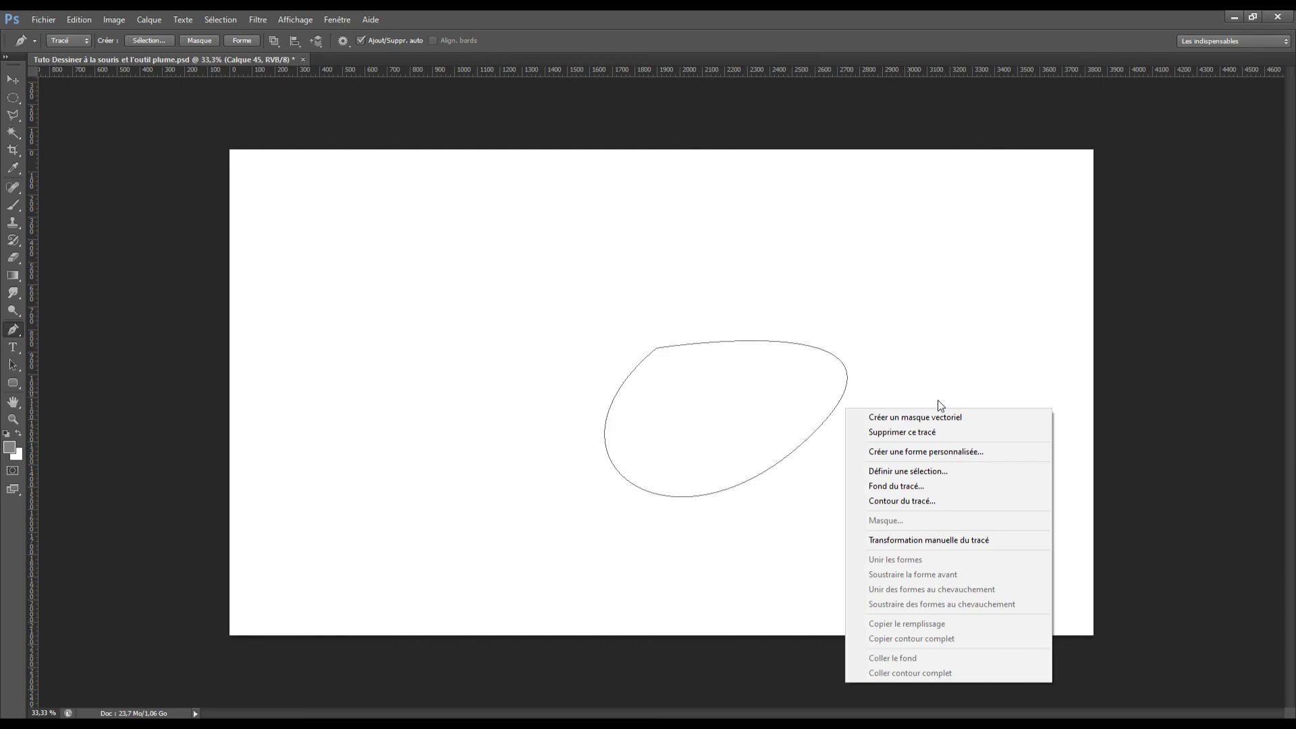
pyautogui.click(967, 470)
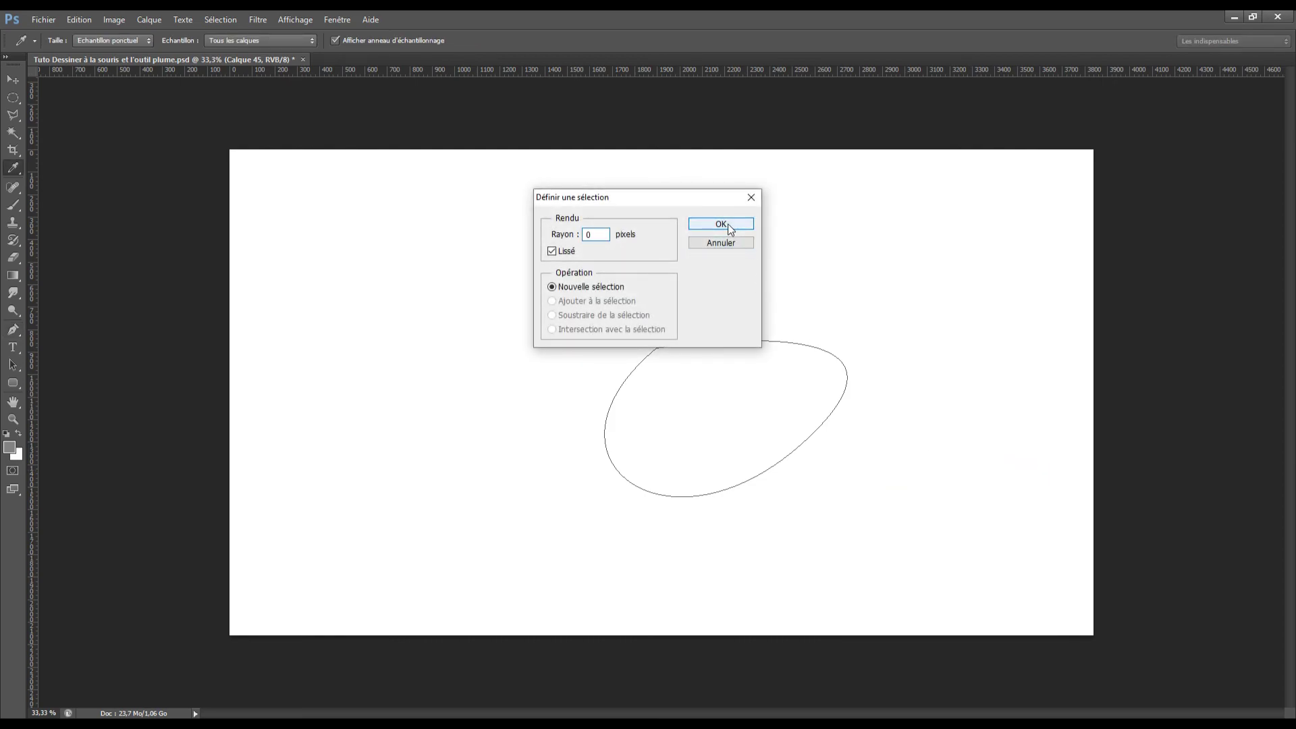
pyautogui.click(729, 224)
pyautogui.hotkey('shift', 'g')
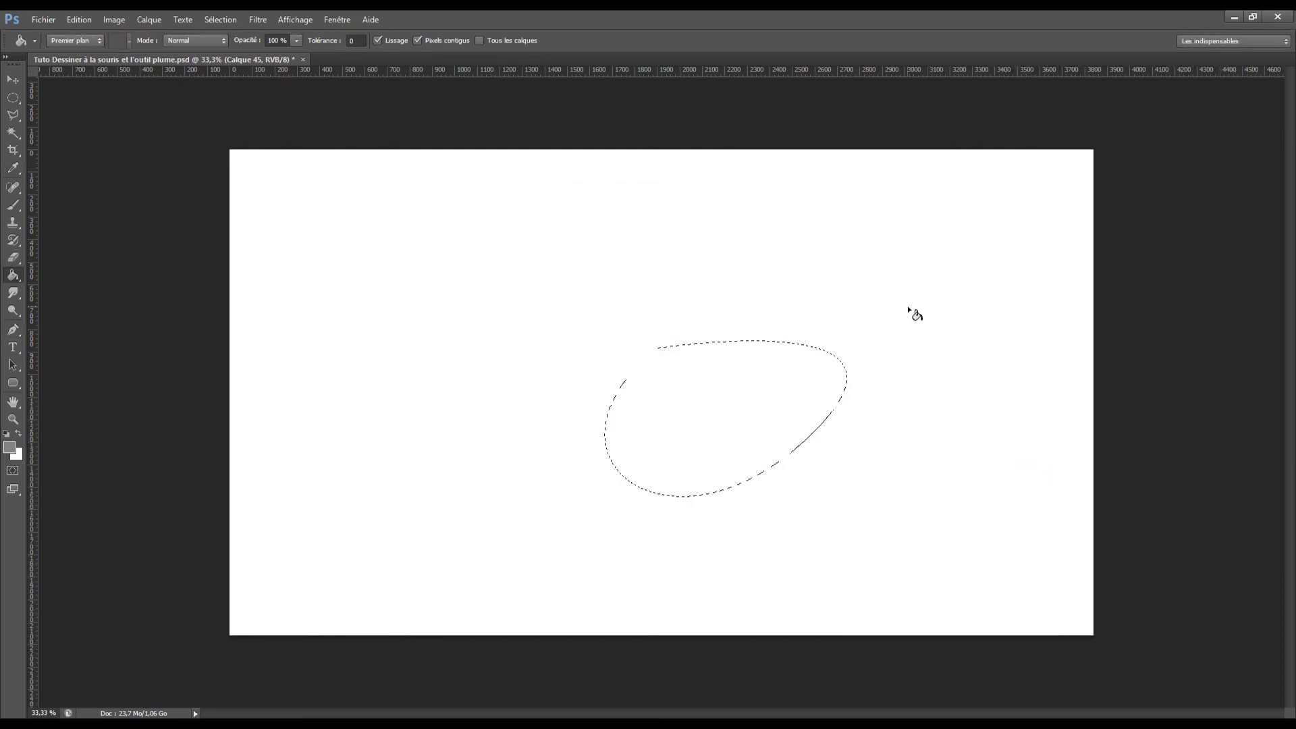
pyautogui.click(750, 410)
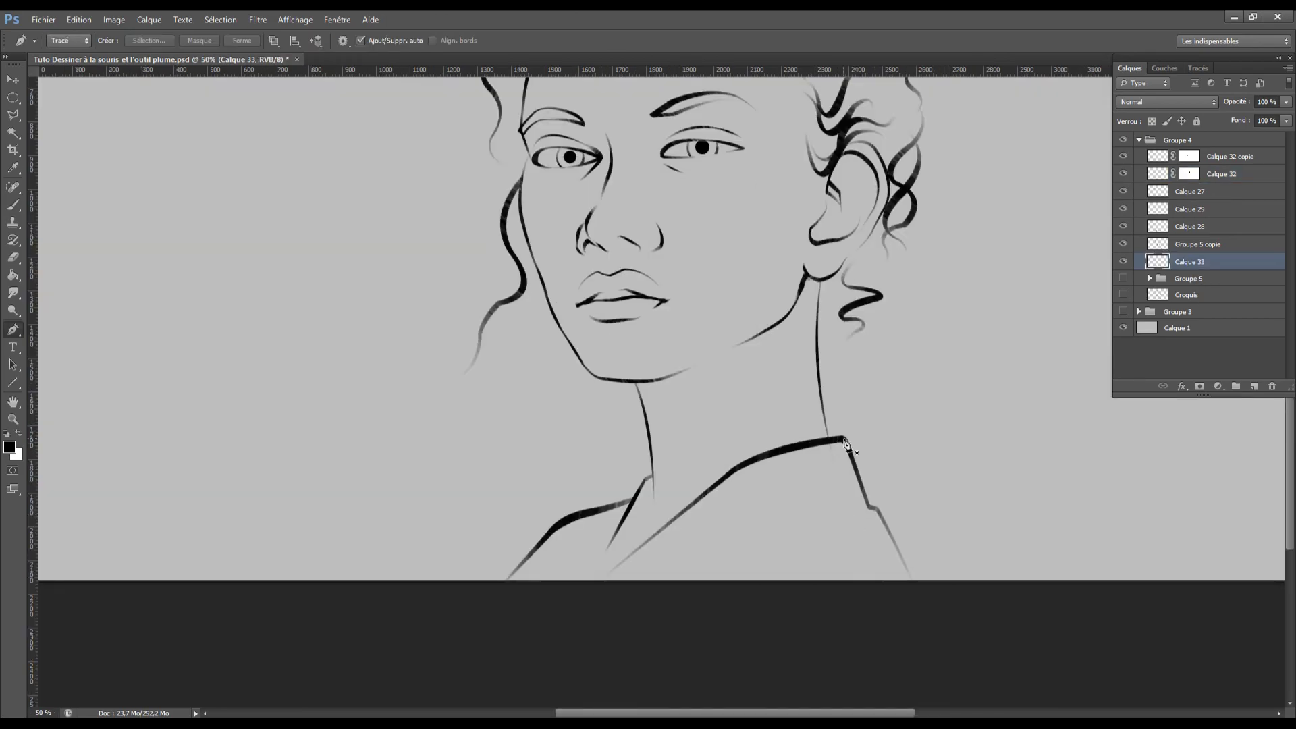
# Trace the garment's outline with the Pen tool on Calque 33 and fill it with dark grey
pyautogui.click(505, 581)
pyautogui.click(913, 585)
pyautogui.click(871, 507)
pyautogui.click(844, 439)
pyautogui.rightClick(753, 247)
pyautogui.click(977, 348)
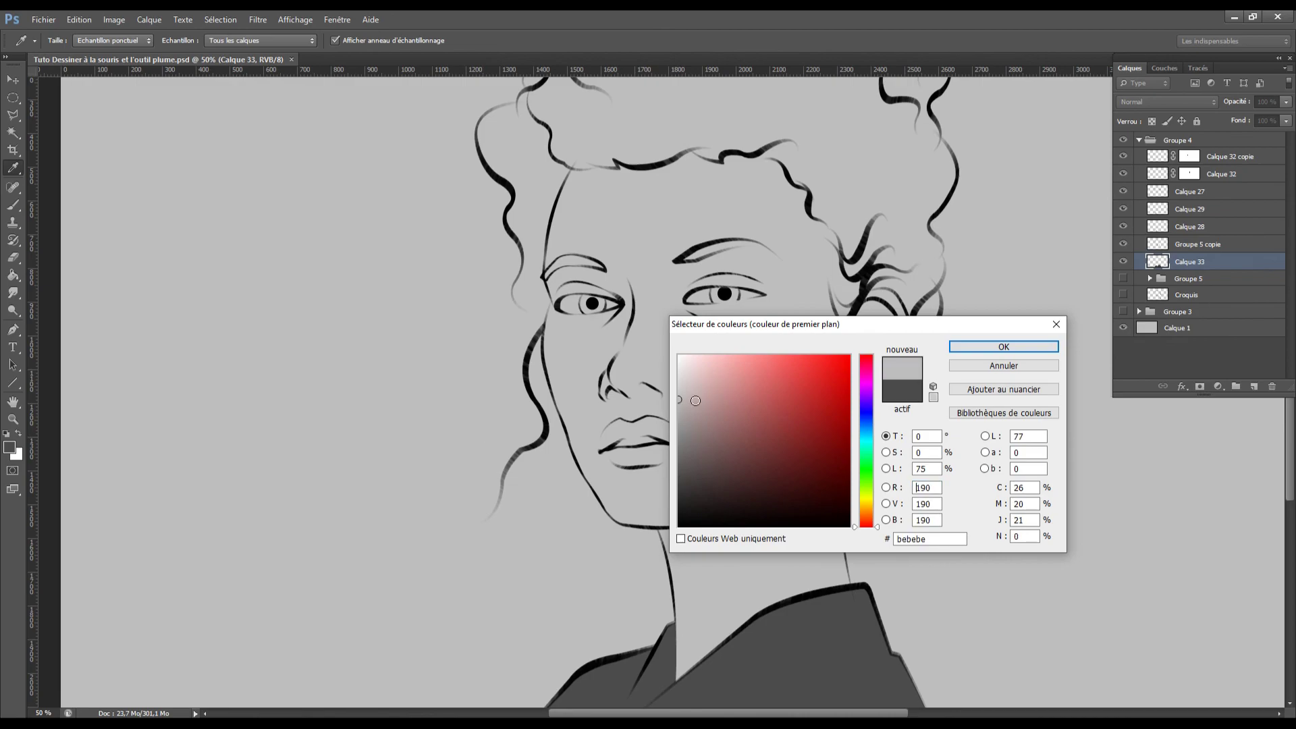
# Draw a light grey skin shape with the Pen tool along the jaw, neck and collar up to the earlobe
pyautogui.press('Return')
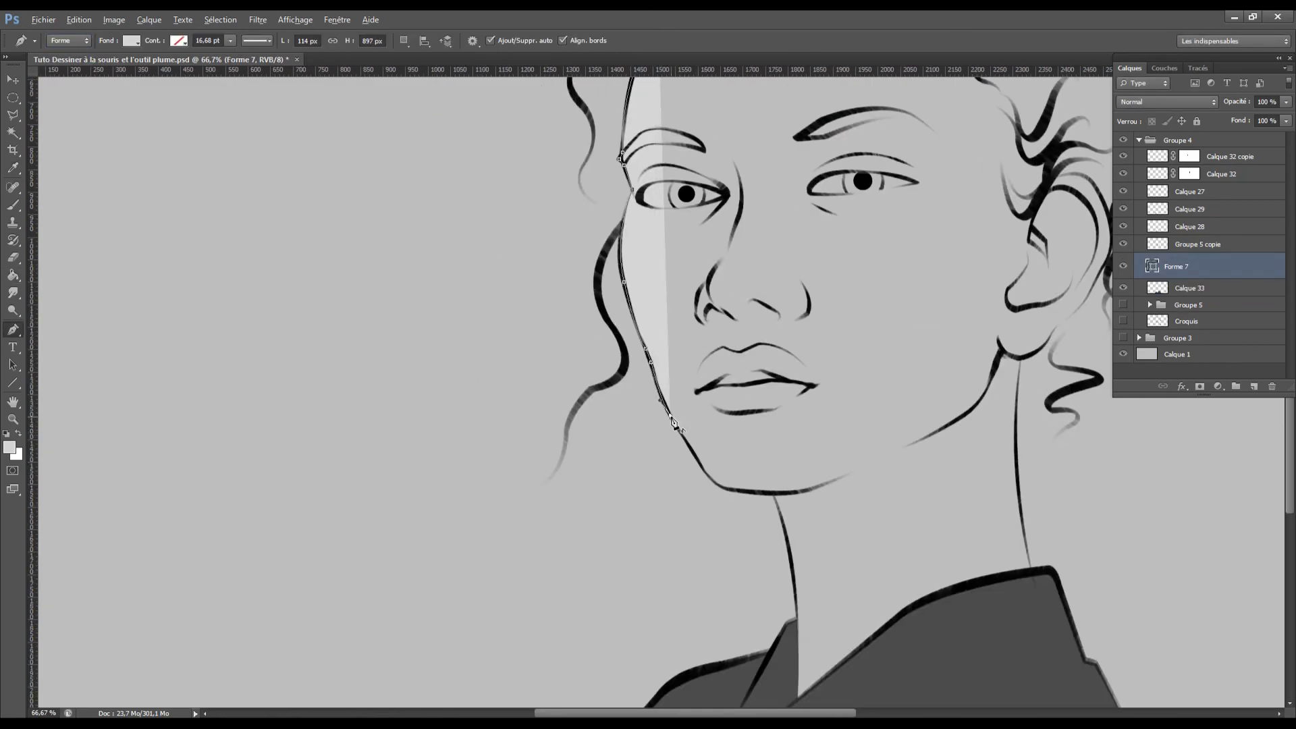
pyautogui.click(690, 446)
pyautogui.click(700, 464)
pyautogui.moveTo(731, 488); pyautogui.dragTo(769, 590)
pyautogui.click(773, 495)
pyautogui.click(884, 385)
pyautogui.moveTo(1011, 347); pyautogui.dragTo(1019, 347)
pyautogui.moveTo(839, 232); pyautogui.dragTo(805, 432)
pyautogui.click(843, 407)
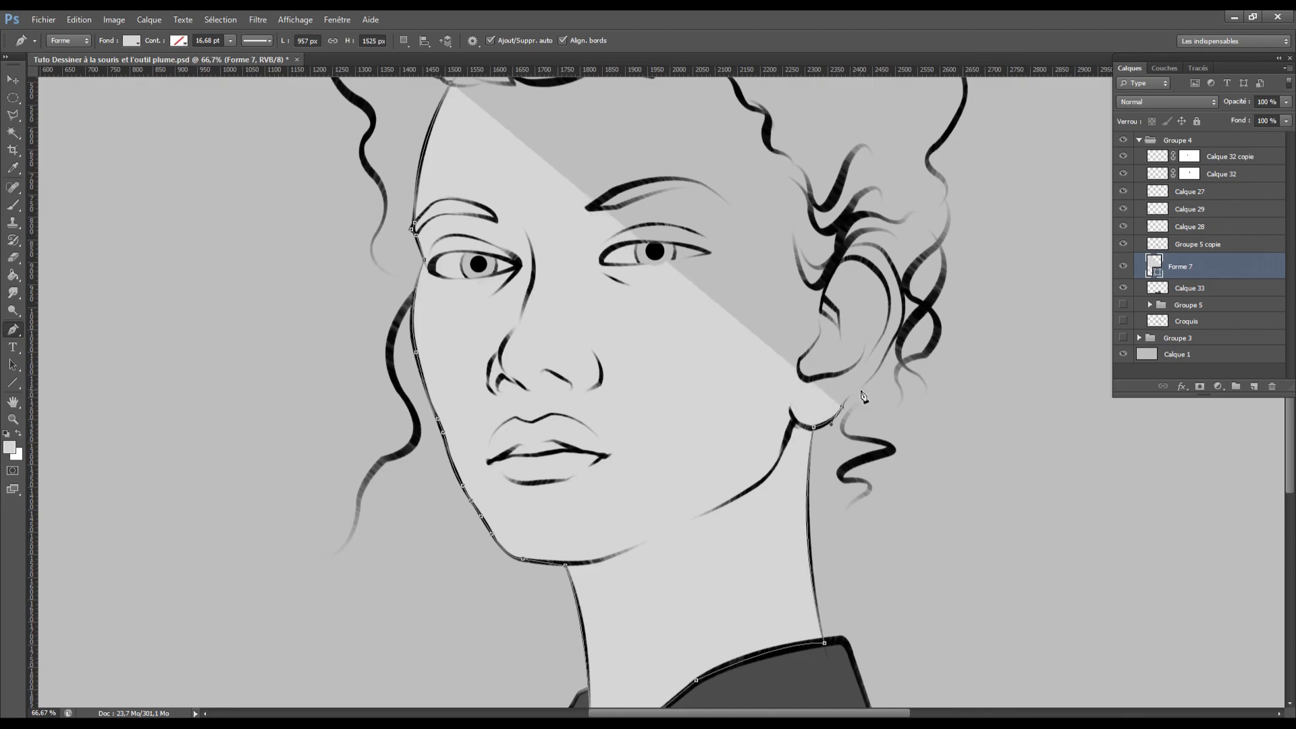
# Continue the skin shape's outline around the back of the ear to the hair above it
pyautogui.click(860, 391)
pyautogui.click(880, 369)
pyautogui.click(898, 332)
pyautogui.moveTo(900, 282); pyautogui.dragTo(804, 274)
pyautogui.moveTo(778, 250); pyautogui.dragTo(778, 385)
pyautogui.click(841, 362)
pyautogui.moveTo(811, 347); pyautogui.dragTo(801, 310)
# Follow the wavy hairline across the forehead to complete the skin shape and deselect its path
pyautogui.click(794, 302)
pyautogui.click(773, 288)
pyautogui.click(757, 247)
pyautogui.click(737, 222)
pyautogui.click(666, 199)
pyautogui.click(652, 212)
pyautogui.click(611, 196)
pyautogui.click(544, 220)
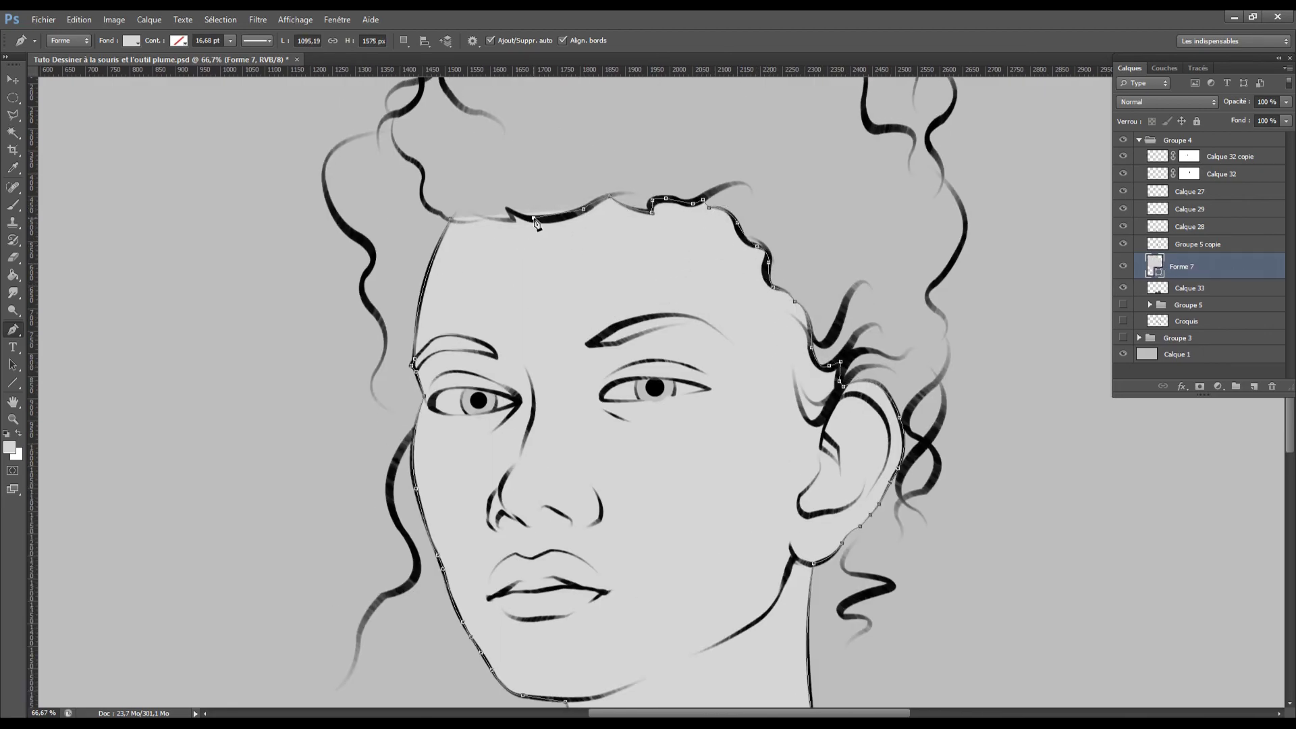
pyautogui.click(515, 220)
pyautogui.click(487, 218)
pyautogui.click(450, 219)
pyautogui.hotkey('ctrl', '-')
pyautogui.hotkey('ctrl', '-')
pyautogui.keyDown('ctrl'); pyautogui.click(788, 400); pyautogui.keyUp('ctrl')
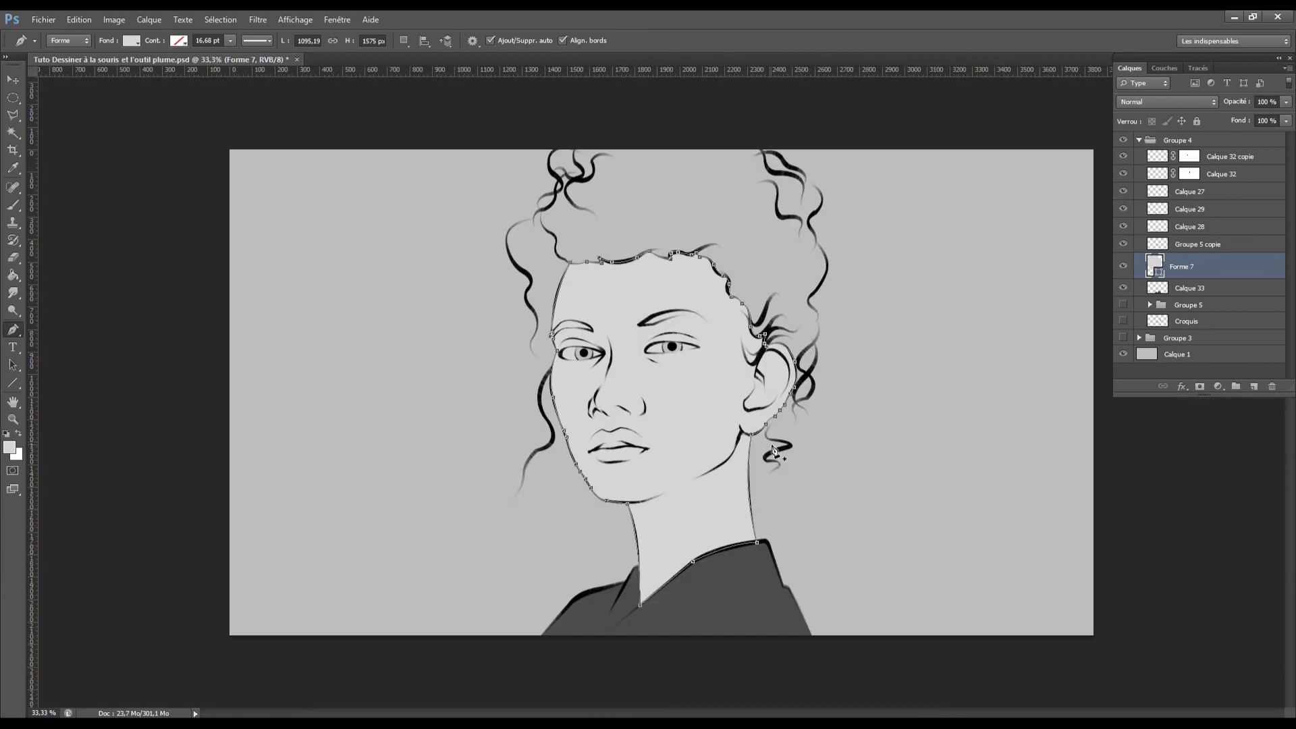
# Set a near-black fill and begin the hair shape down the curls beside the temple farther from the ear
pyautogui.click(10, 447)
pyautogui.click(672, 501)
pyautogui.click(1004, 347)
pyautogui.hotkey('ctrl', '+')
pyautogui.moveTo(482, 141); pyautogui.dragTo(529, 297)
pyautogui.click(538, 158)
pyautogui.click(132, 41)
pyautogui.click(215, 67)
pyautogui.moveTo(534, 317); pyautogui.dragTo(536, 328)
pyautogui.moveTo(535, 345); pyautogui.dragTo(548, 360)
pyautogui.moveTo(562, 372); pyautogui.dragTo(579, 376)
# Run the hair shape's inner edge loosely across the forehead and behind the ear to the lower curls
pyautogui.click(697, 267)
pyautogui.click(798, 302)
pyautogui.click(810, 371)
pyautogui.click(858, 425)
pyautogui.click(907, 423)
pyautogui.moveTo(926, 407); pyautogui.dragTo(933, 401)
pyautogui.click(940, 390)
# Trace the hair's outer contour over the head, beyond the canvas edge, and close the hair shape
pyautogui.moveTo(924, 375); pyautogui.dragTo(926, 366)
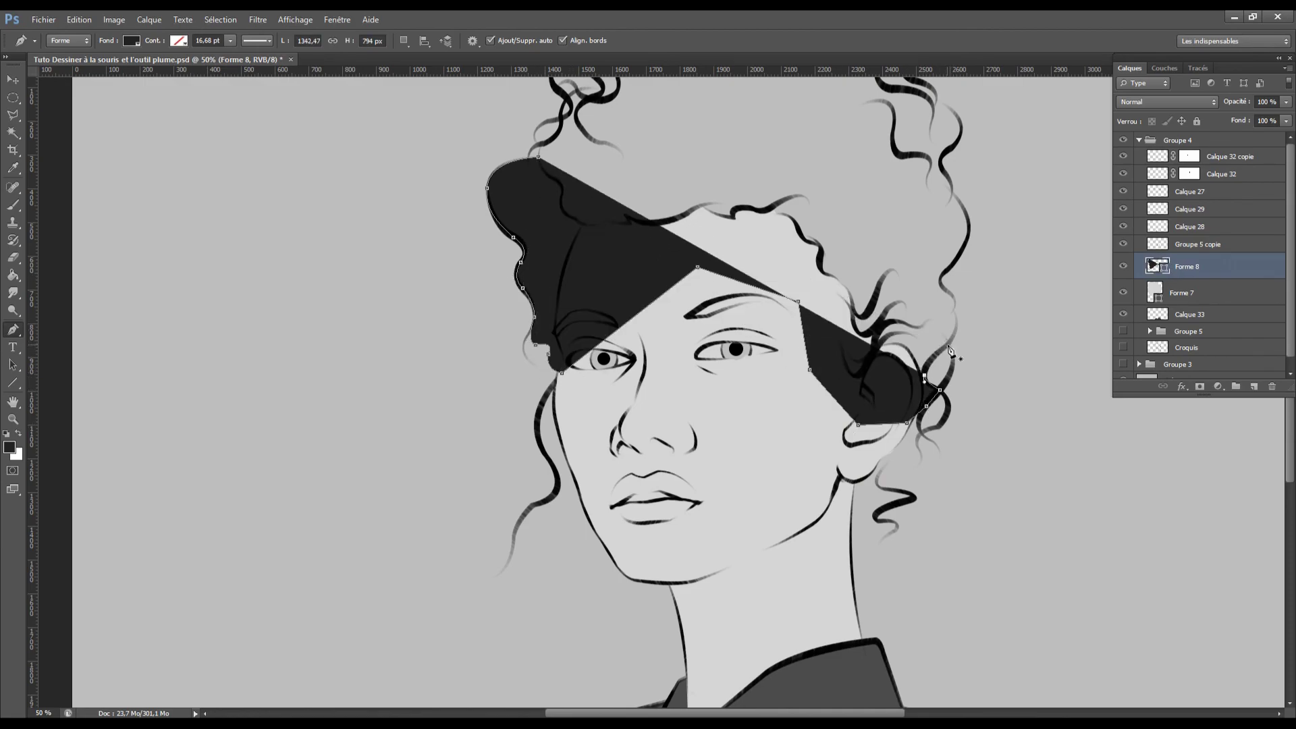
pyautogui.moveTo(962, 253); pyautogui.dragTo(969, 243)
pyautogui.moveTo(965, 207); pyautogui.dragTo(961, 202)
pyautogui.moveTo(966, 210); pyautogui.dragTo(933, 384)
pyautogui.click(938, 372)
pyautogui.click(925, 359)
pyautogui.moveTo(911, 317); pyautogui.dragTo(864, 298)
pyautogui.click(844, 261)
pyautogui.click(586, 264)
pyautogui.moveTo(593, 312); pyautogui.dragTo(548, 363)
pyautogui.click(530, 380)
# Move the hair layer Forme 8 beneath the skin layer Forme 7
pyautogui.press('v')
pyautogui.hotkey('ctrl', '-')
pyautogui.hotkey('ctrl', '-')
pyautogui.moveTo(1187, 267); pyautogui.dragTo(1187, 303)
pyautogui.click(1190, 315)
# Examine the hair silhouette with the canvas mirrored horizontally and restore the original orientation
pyautogui.hotkey('ctrl', 'shift', 'h')
pyautogui.hotkey('ctrl', '+')
pyautogui.hotkey('ctrl', '+')
pyautogui.moveTo(689, 140); pyautogui.dragTo(617, 376)
pyautogui.keyDown('ctrl'); pyautogui.click(617, 376); pyautogui.keyUp('ctrl')
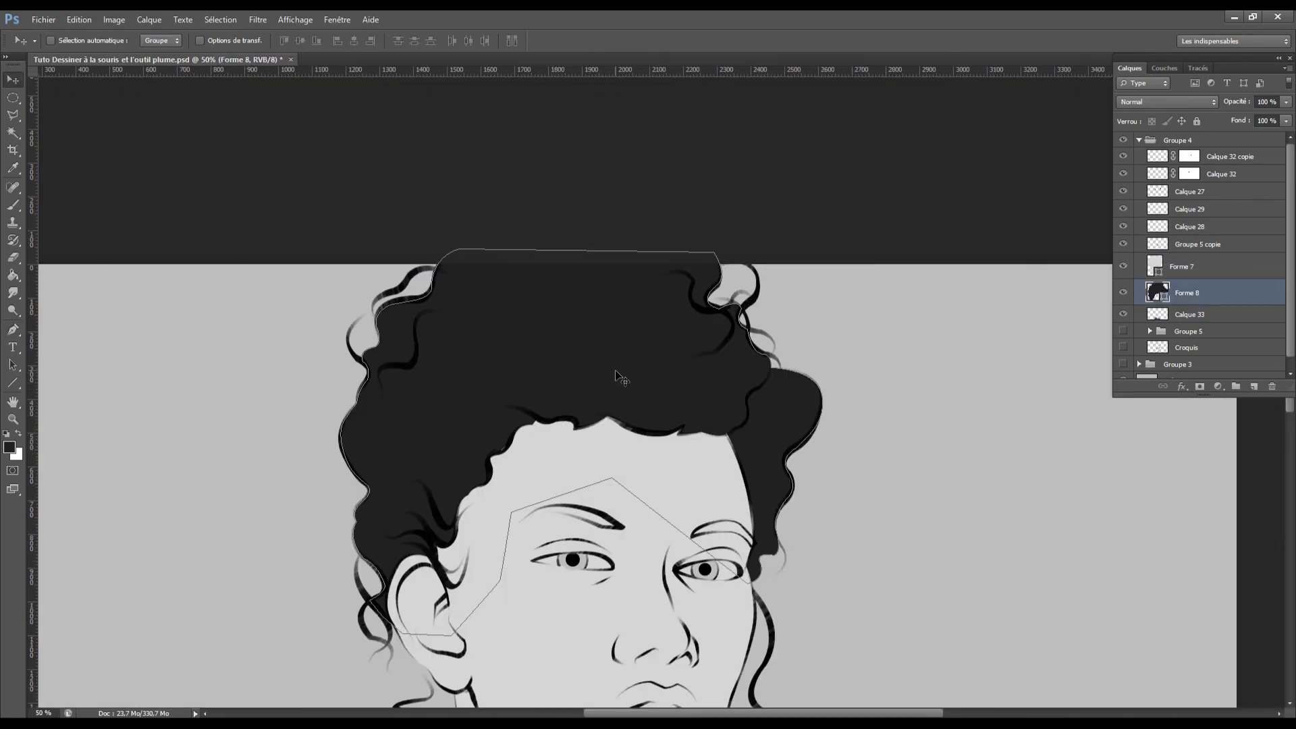
pyautogui.press('p')
pyautogui.moveTo(738, 245); pyautogui.dragTo(769, 262)
pyautogui.click(1190, 315)
pyautogui.hotkey('ctrl', '-')
pyautogui.hotkey('ctrl', 'shift', 'h')
pyautogui.hotkey('ctrl', '+')
pyautogui.hotkey('ctrl', '+')
# Draw a Pen shape over the eyebrow nearer the ear and move its layer above Forme 7
pyautogui.click(1187, 293)
pyautogui.click(1181, 266)
pyautogui.hotkey('ctrl', 'z')
pyautogui.press('v')
pyautogui.click(1189, 315)
pyautogui.click(1187, 293)
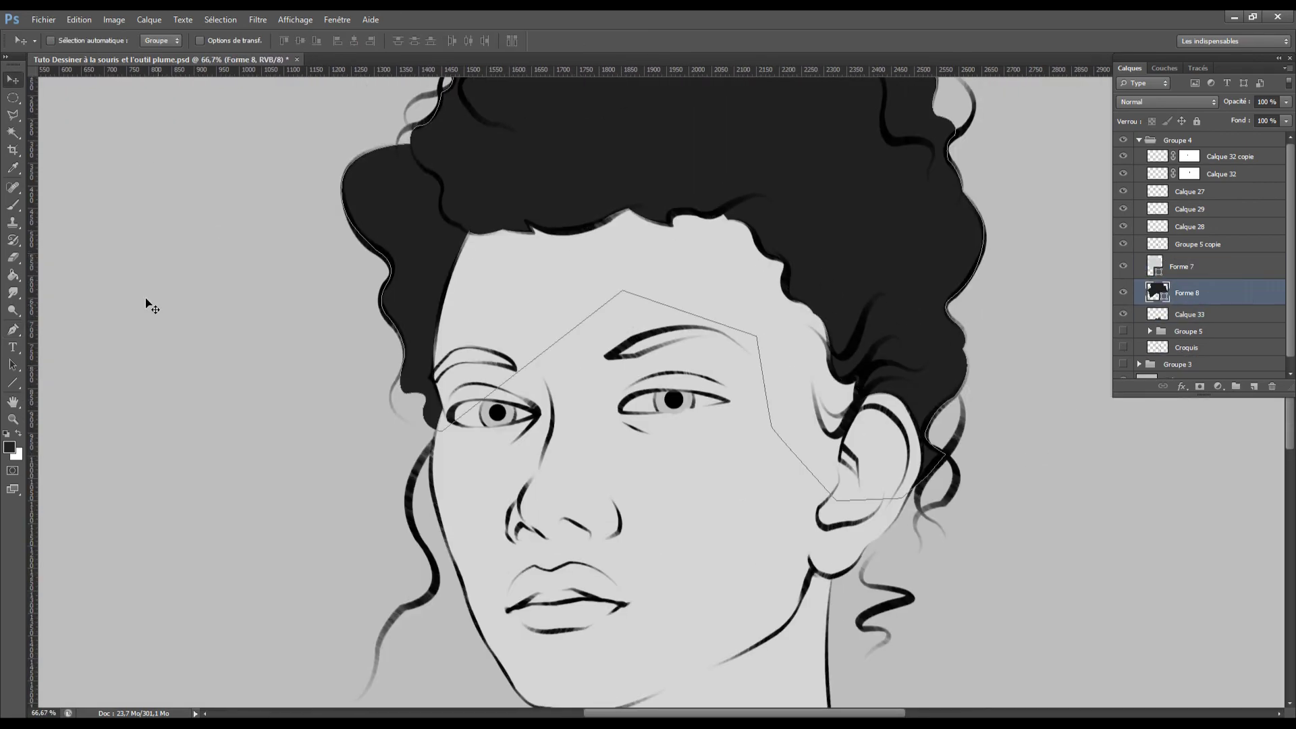
pyautogui.press('p')
pyautogui.click(614, 355)
pyautogui.click(629, 338)
pyautogui.moveTo(720, 331); pyautogui.dragTo(755, 340)
pyautogui.click(613, 356)
pyautogui.moveTo(1176, 293); pyautogui.dragTo(1181, 255)
# Draw a closed Pen shape over the eyebrow farther from the ear
pyautogui.click(516, 370)
pyautogui.moveTo(465, 349)
pyautogui.mouseDown()
pyautogui.moveTo(412, 356)
pyautogui.moveTo(506, 366)
pyautogui.mouseUp()
pyautogui.click(432, 379)
pyautogui.click(437, 383)
pyautogui.click(516, 370)
pyautogui.hotkey('ctrl', '+')
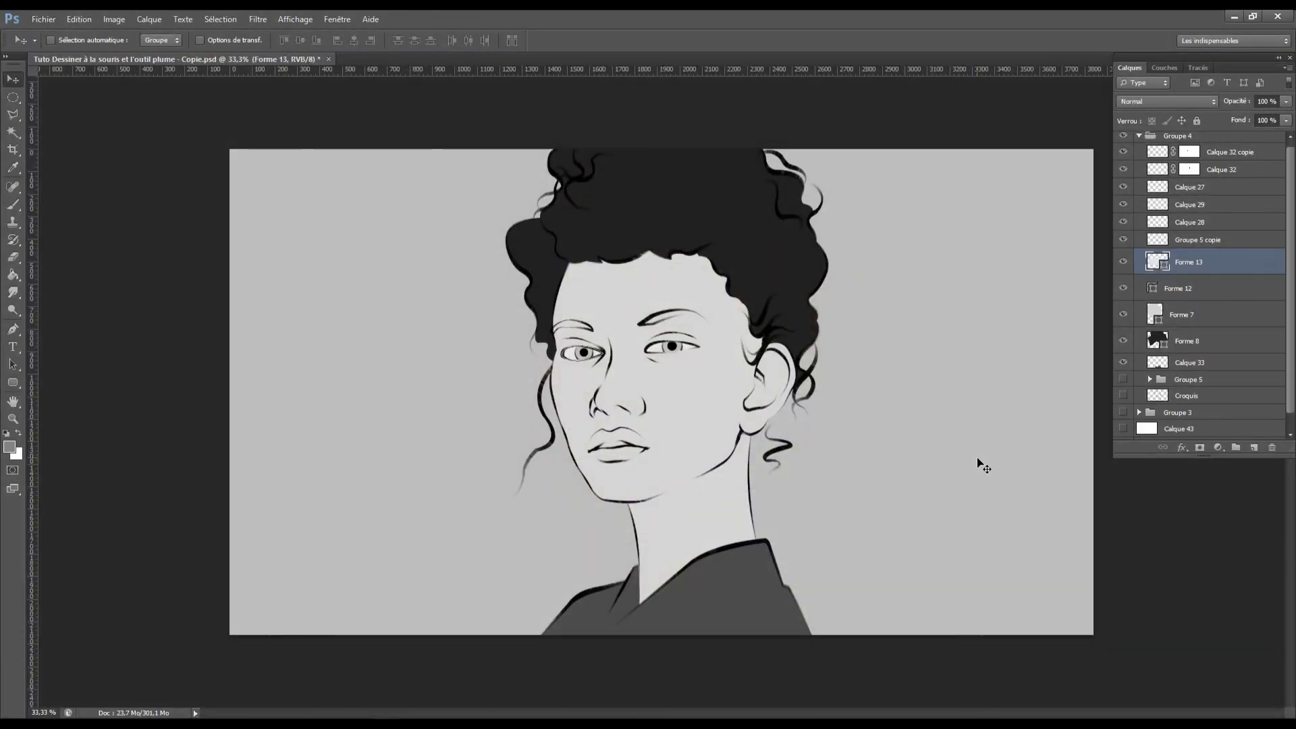
# Group the layers from Forme 13 down to Calque 33 and rename the group Couleur
pyautogui.keyDown('shift'); pyautogui.click(1239, 366); pyautogui.keyUp('shift')
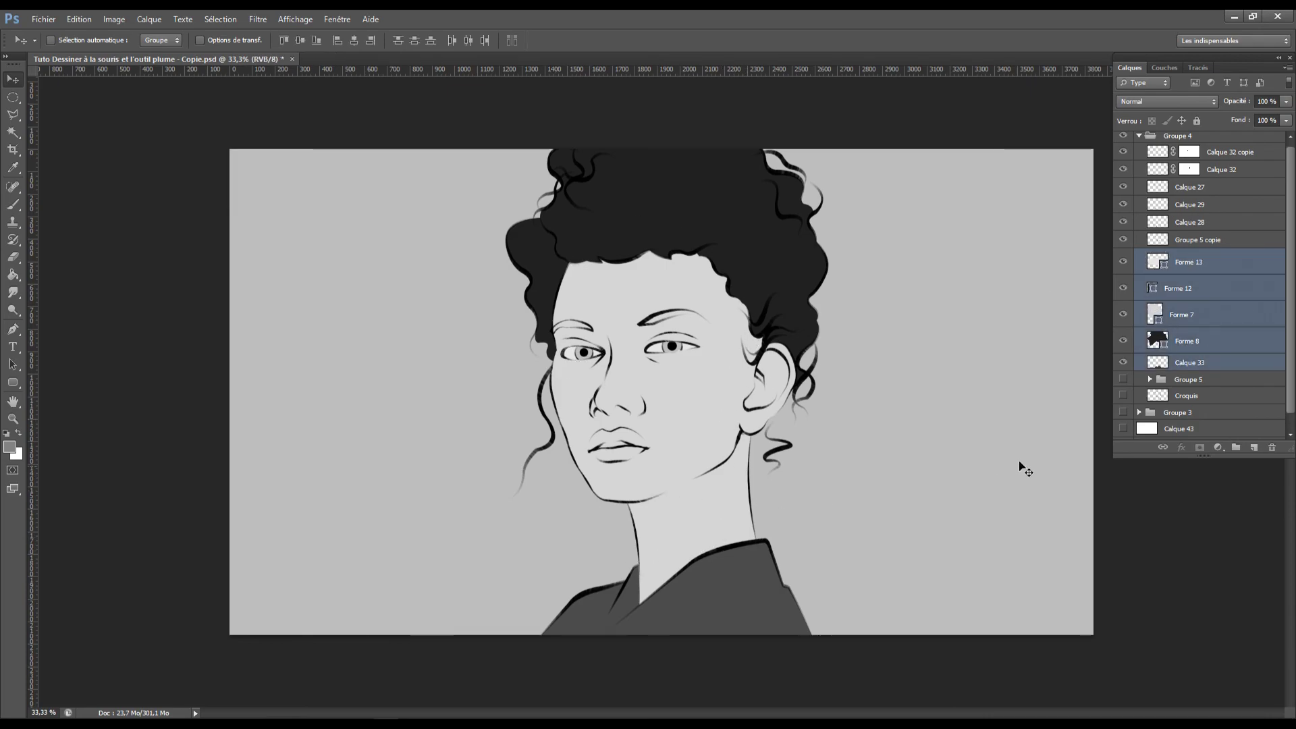
pyautogui.moveTo(1258, 366); pyautogui.dragTo(1244, 454)
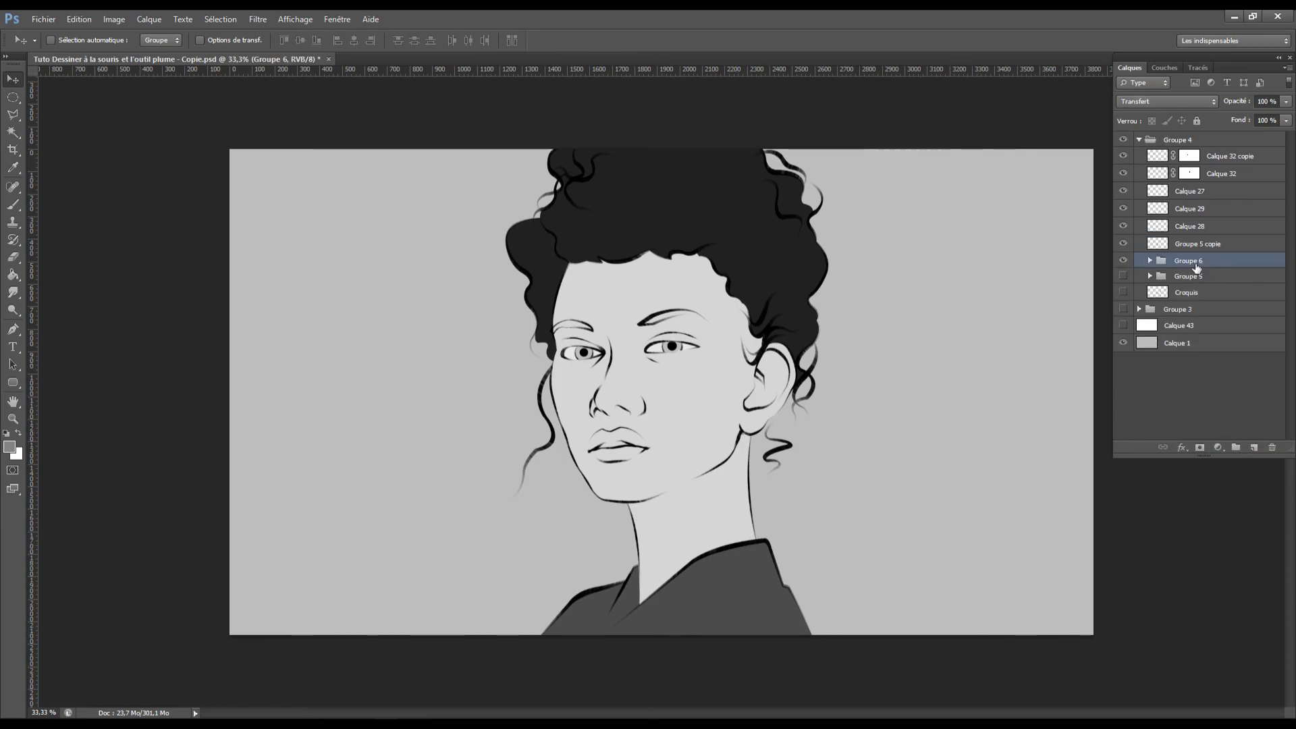
pyautogui.doubleClick(1197, 266)
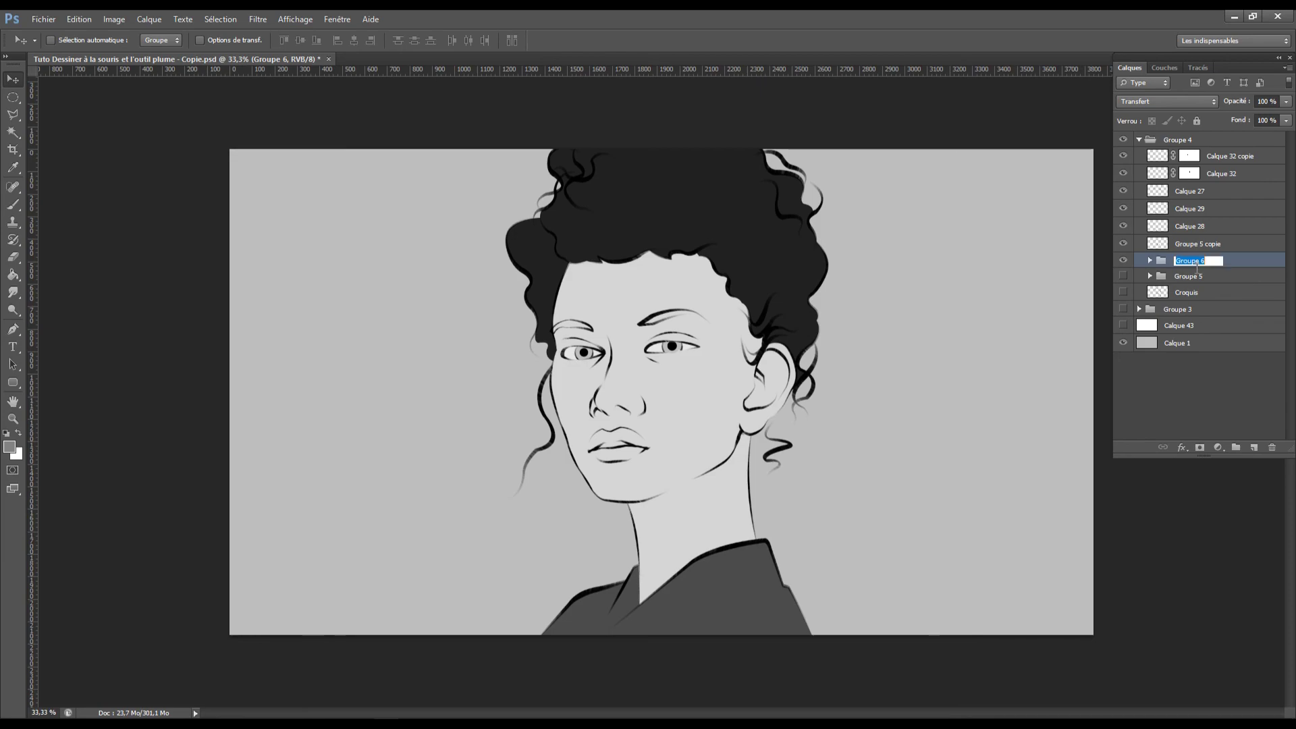
pyautogui.write('Couleur')
pyautogui.press('Return')
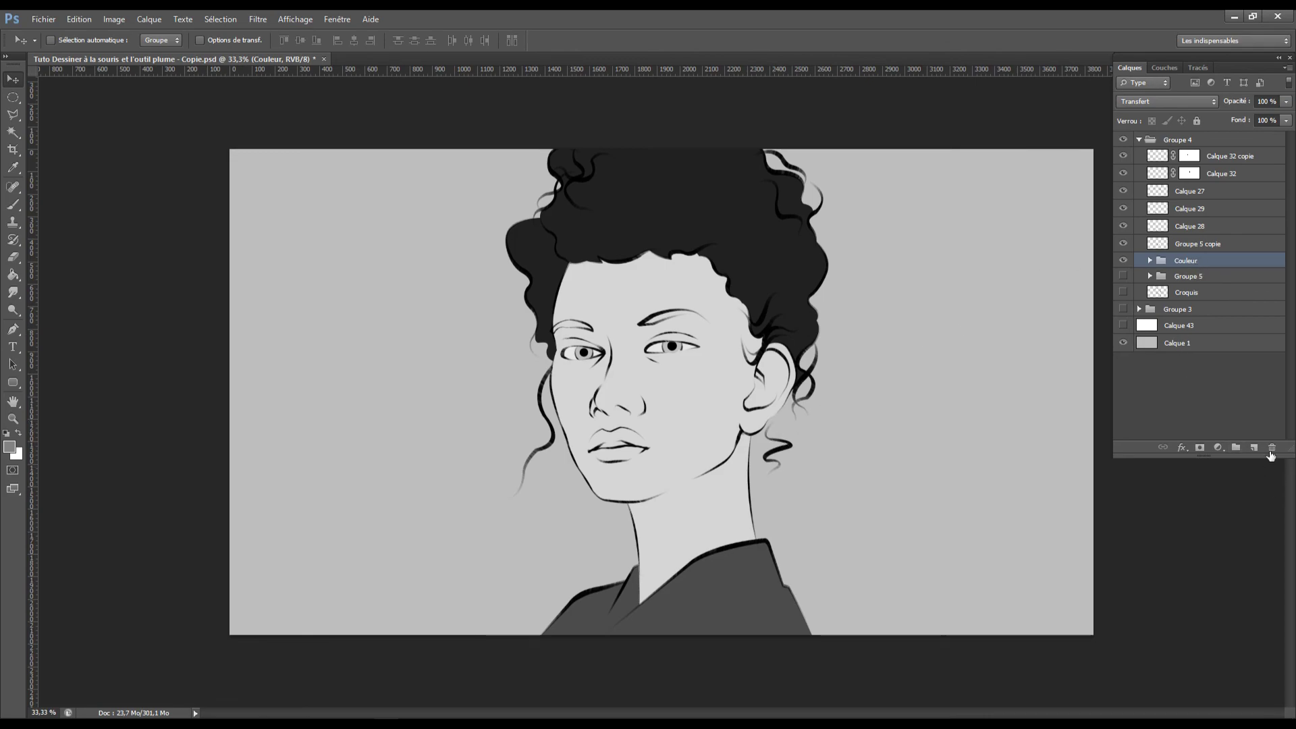
# Add a layer above the Couleur group, clip it to the group and rename it Ombres
pyautogui.click(1258, 449)
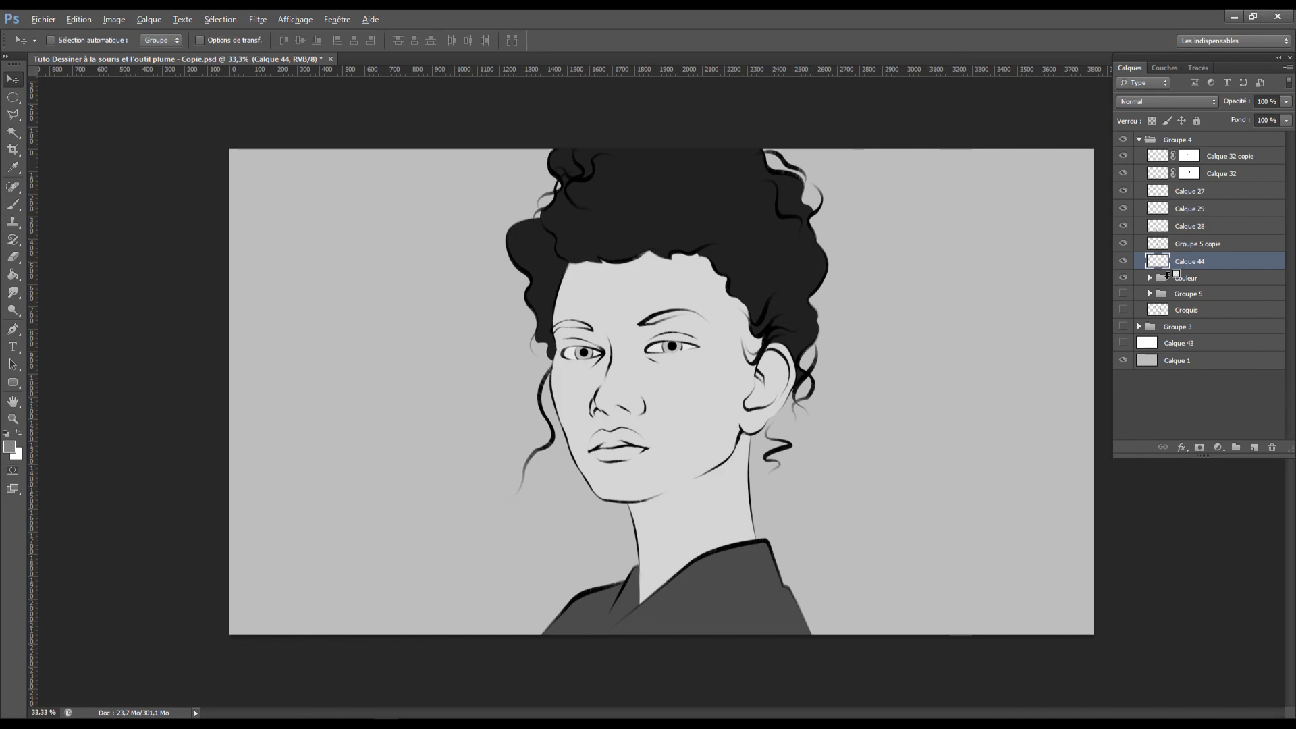
pyautogui.keyDown('alt'); pyautogui.click(1169, 275); pyautogui.keyUp('alt')
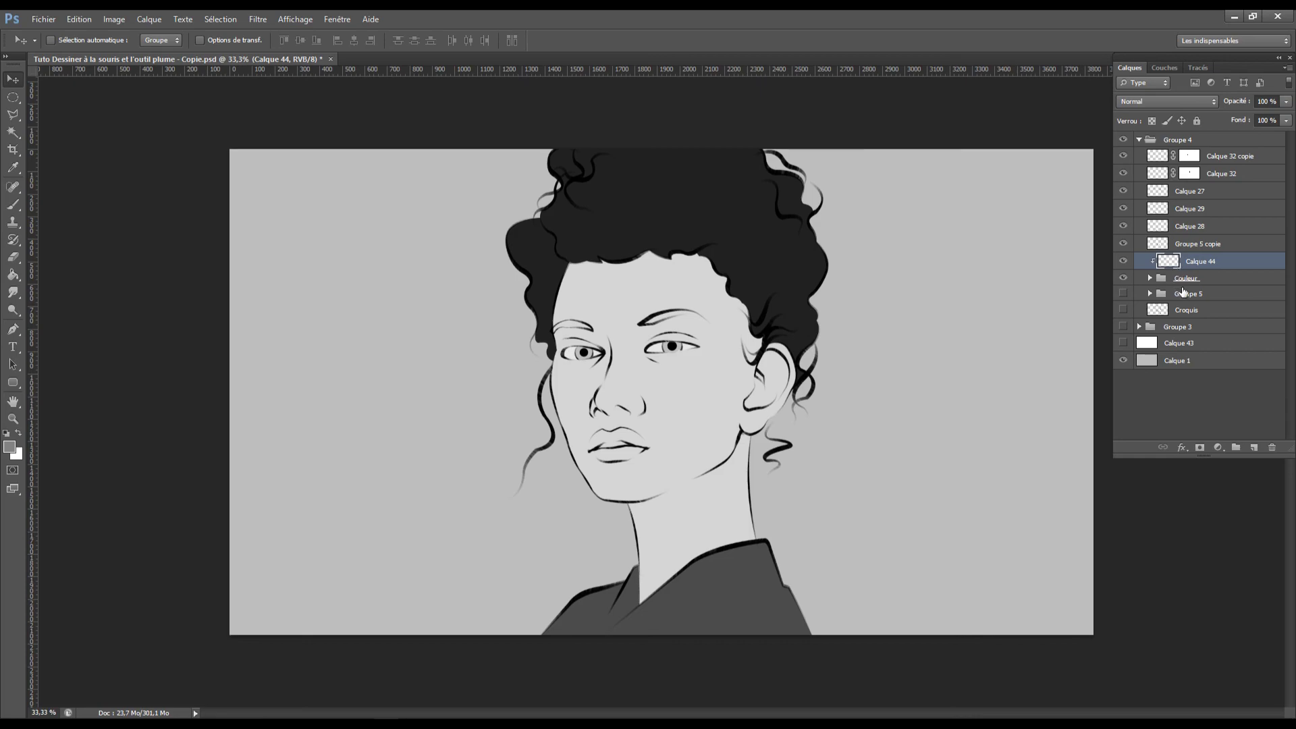
pyautogui.doubleClick(1202, 261)
pyautogui.write('Ombres')
pyautogui.press('Return')
# Enlarge the brush to 150 px and paint grey zigzag test strokes across the face on Ombres
pyautogui.press('b')
pyautogui.press(']')
pyautogui.press(']')
pyautogui.press(']')
pyautogui.press(']')
pyautogui.press(']')
pyautogui.press(']')
pyautogui.moveTo(486, 363)
pyautogui.mouseDown()
pyautogui.moveTo(804, 316)
pyautogui.moveTo(858, 376)
pyautogui.moveTo(357, 576)
pyautogui.moveTo(980, 441)
pyautogui.mouseUp()
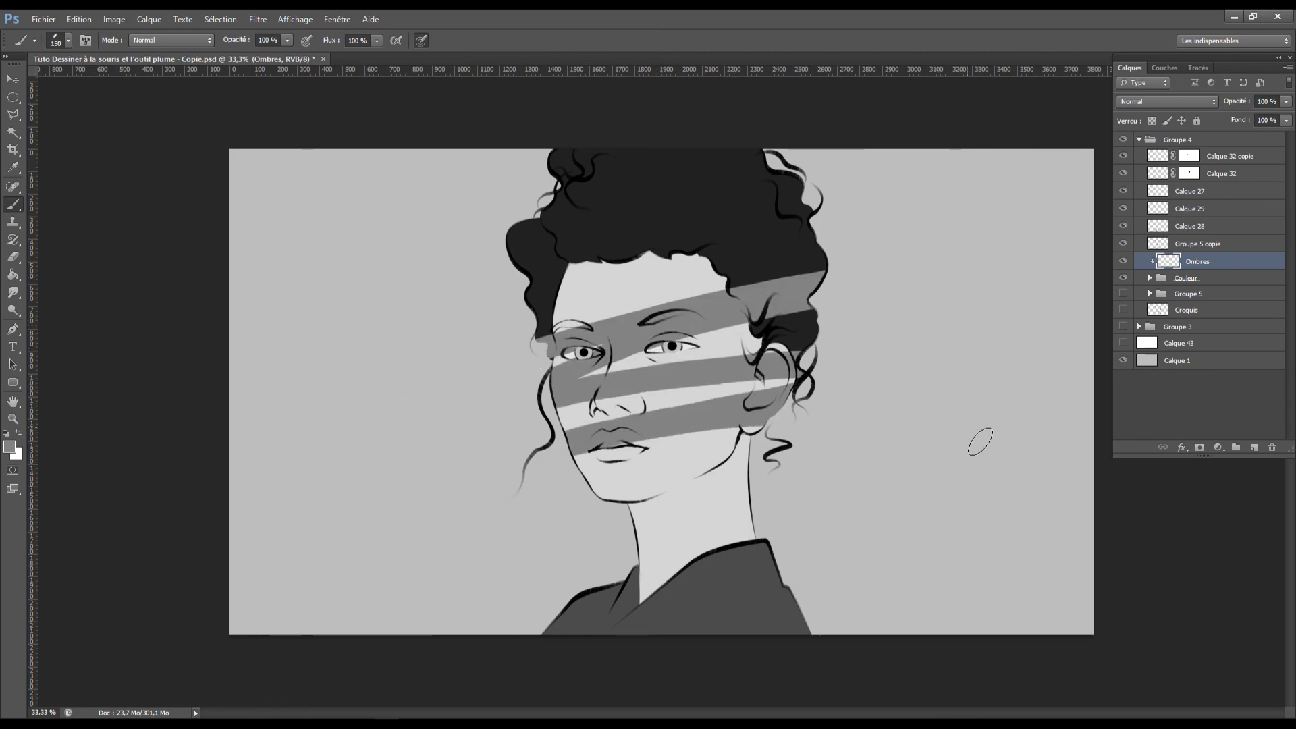
# Set the foreground colour to black #000000 and paint zigzag test strokes over the whole figure
pyautogui.click(10, 447)
pyautogui.click(628, 532)
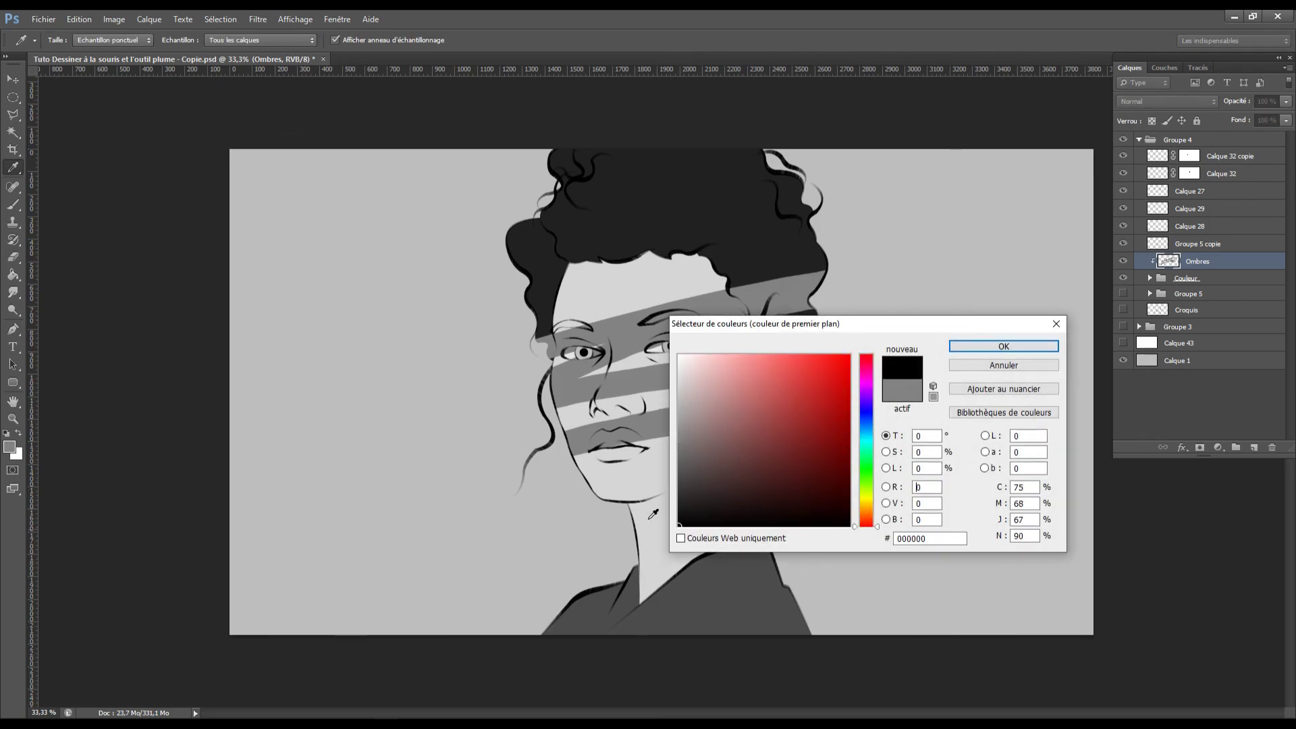
pyautogui.click(1004, 346)
pyautogui.moveTo(537, 284)
pyautogui.mouseDown()
pyautogui.moveTo(808, 236)
pyautogui.moveTo(898, 317)
pyautogui.moveTo(469, 528)
pyautogui.moveTo(810, 440)
pyautogui.moveTo(806, 484)
pyautogui.moveTo(549, 660)
pyautogui.moveTo(697, 683)
pyautogui.moveTo(588, 223)
pyautogui.moveTo(716, 133)
pyautogui.mouseUp()
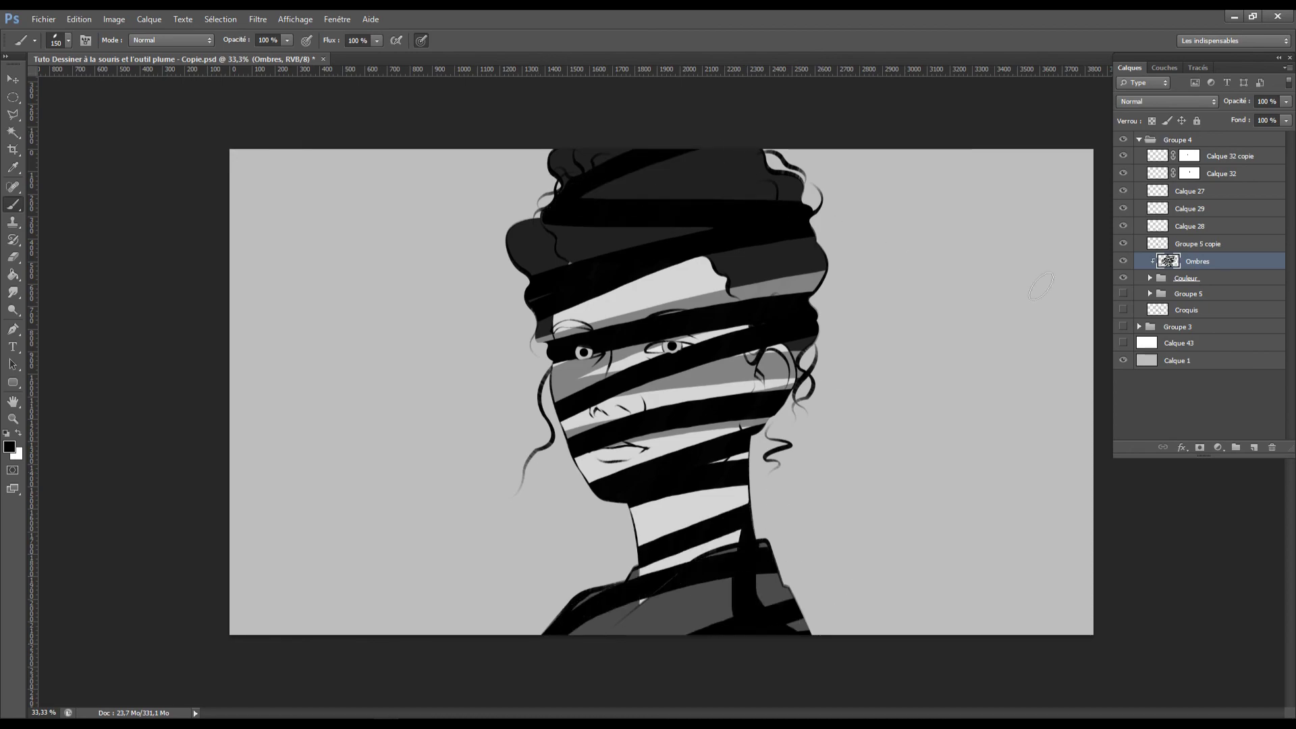
# Release and reapply the clipping of Ombres, and clear all the test strokes from the layer
pyautogui.keyDown('alt'); pyautogui.click(1160, 270); pyautogui.keyUp('alt')
pyautogui.keyDown('alt'); pyautogui.click(1159, 269); pyautogui.keyUp('alt')
pyautogui.hotkey('ctrl', 'a')
pyautogui.press('Delete')
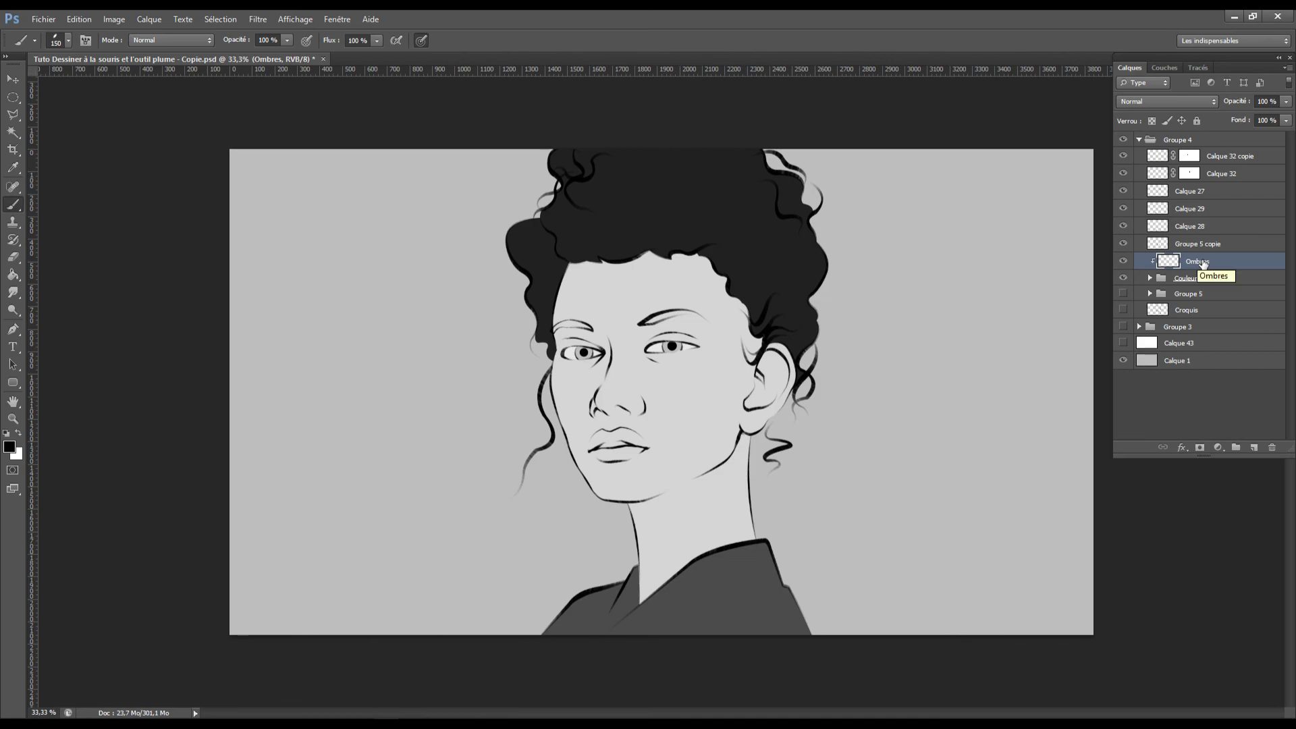
# Set the Ombres layer's blend mode to Produit and choose bluish grey #797e7f as the Brush colour
pyautogui.click(1175, 101)
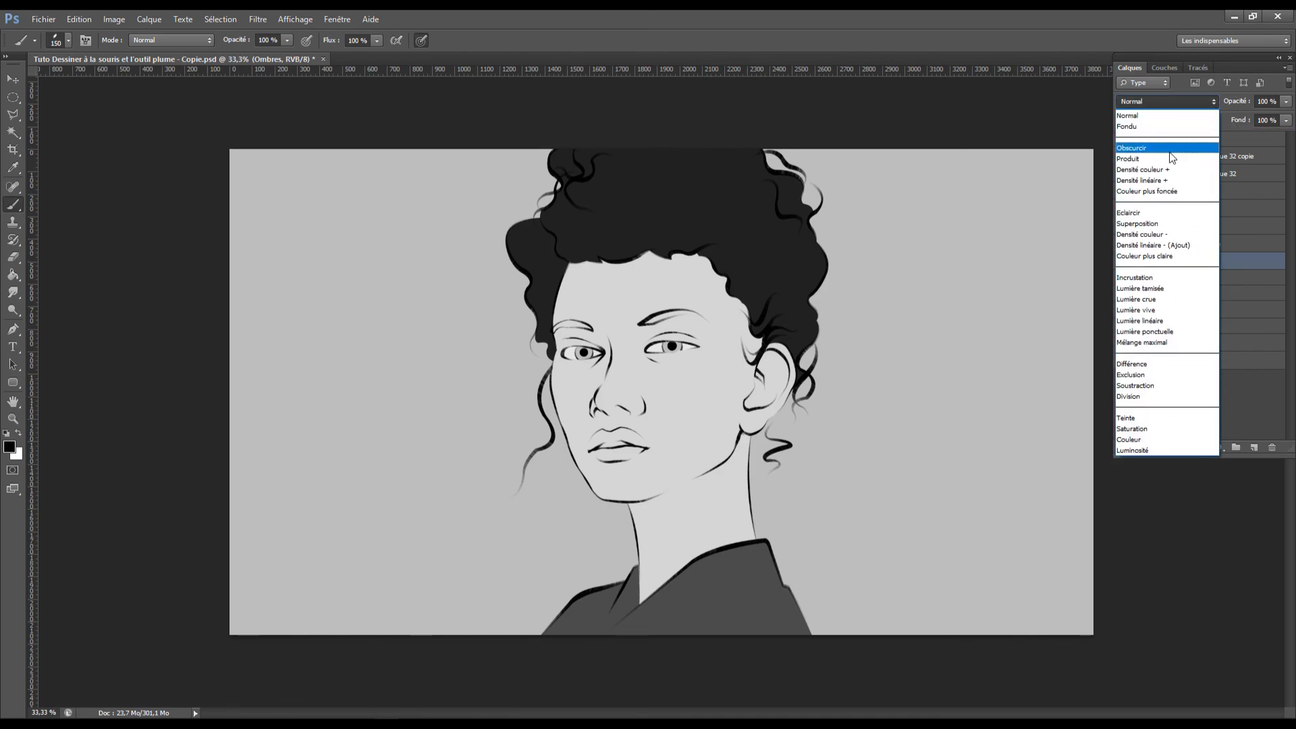
pyautogui.click(1179, 159)
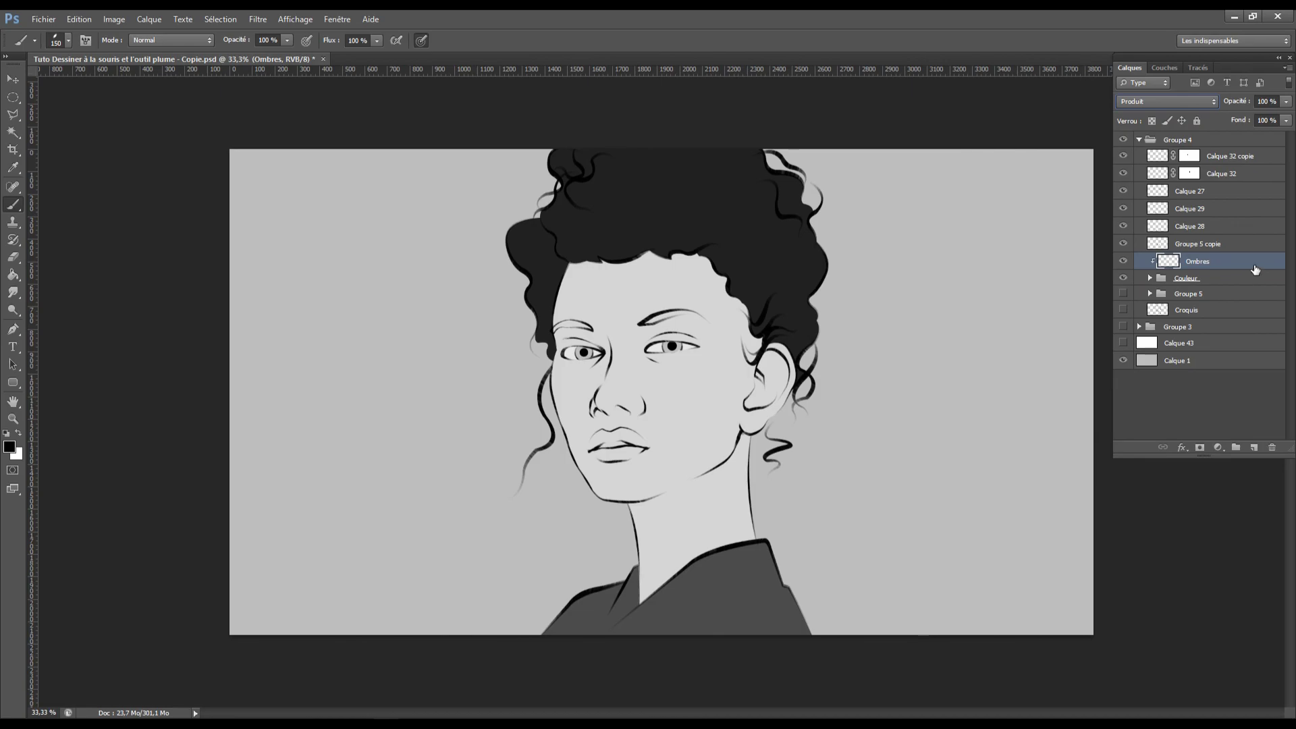
pyautogui.click(18, 436)
pyautogui.click(10, 447)
pyautogui.click(688, 441)
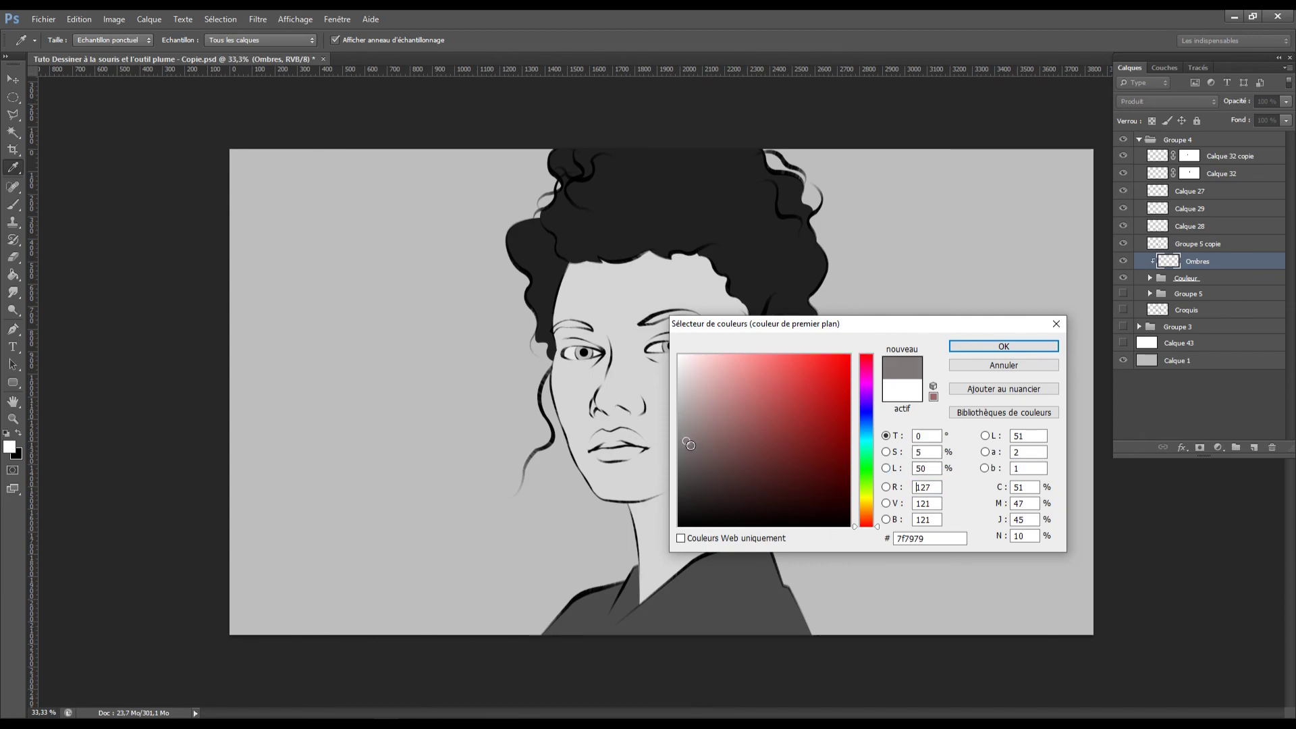
pyautogui.moveTo(864, 446); pyautogui.dragTo(869, 437)
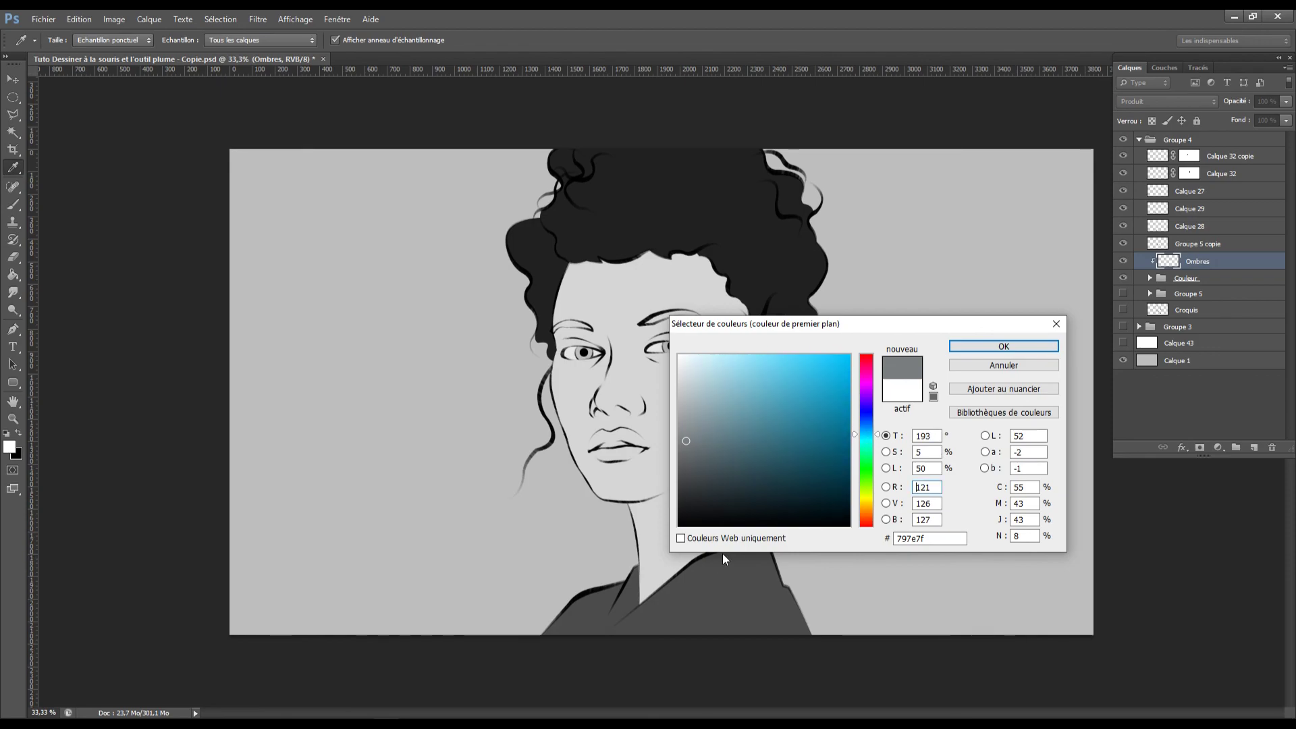
pyautogui.click(1030, 347)
pyautogui.press('b')
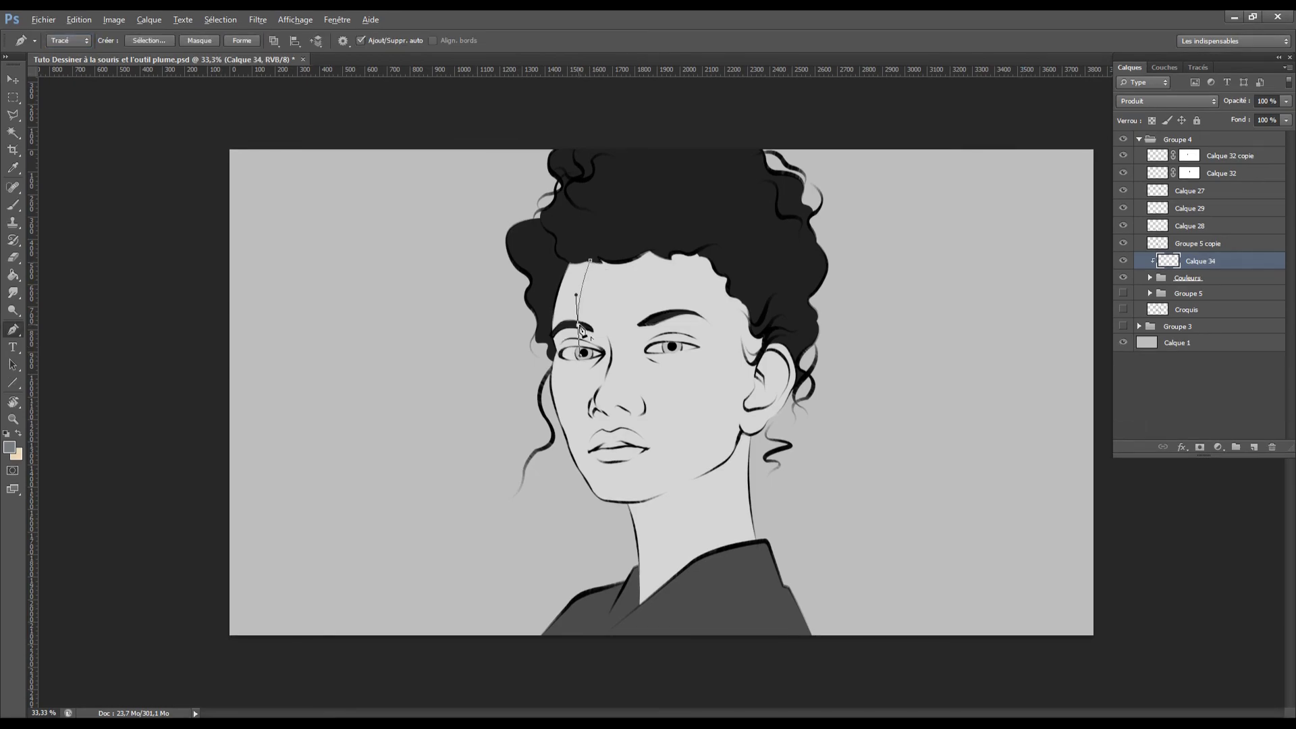
# Trace the face shadow's edge with the Pen tool down the nose, across the lips and along the chin to the jaw
pyautogui.click(608, 381)
pyautogui.click(607, 406)
pyautogui.click(613, 416)
pyautogui.click(629, 463)
pyautogui.click(621, 461)
pyautogui.click(606, 467)
pyautogui.moveTo(624, 494); pyautogui.dragTo(653, 500)
pyautogui.click(646, 500)
pyautogui.click(681, 489)
pyautogui.click(725, 464)
# Extend the shadow path down the neck with jagged edges, across the collar and around the outside of the garment
pyautogui.click(659, 510)
pyautogui.click(666, 557)
pyautogui.click(681, 541)
pyautogui.click(686, 567)
pyautogui.click(649, 613)
pyautogui.click(687, 601)
pyautogui.click(682, 609)
pyautogui.click(693, 604)
pyautogui.click(695, 642)
pyautogui.click(519, 647)
pyautogui.click(586, 565)
pyautogui.click(615, 534)
# Continue the path through the hair in a wavy line, close it around the head, convert it to a selection and fill it bluish grey
pyautogui.click(603, 264)
pyautogui.click(600, 258)
pyautogui.click(628, 262)
pyautogui.moveTo(613, 226); pyautogui.dragTo(621, 184)
pyautogui.moveTo(615, 153); pyautogui.dragTo(640, 152)
pyautogui.click(469, 202)
pyautogui.rightClick(571, 272)
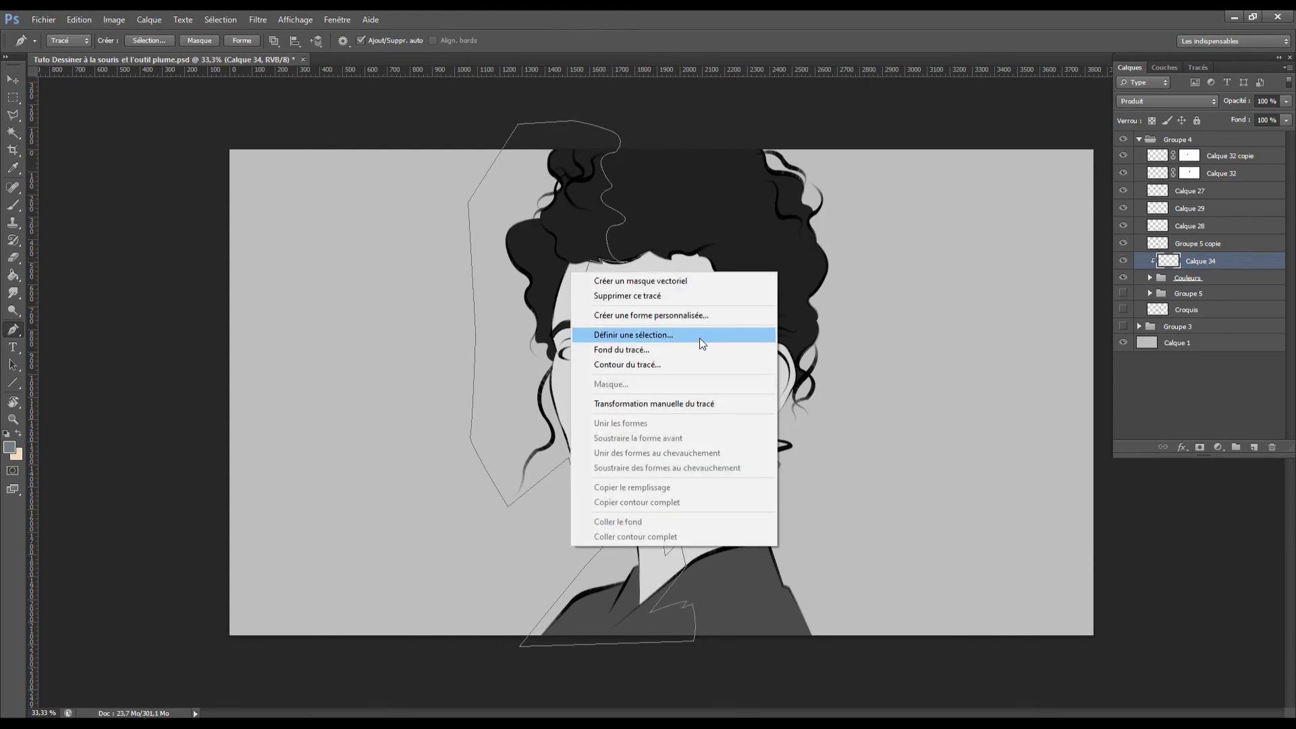
pyautogui.click(699, 345)
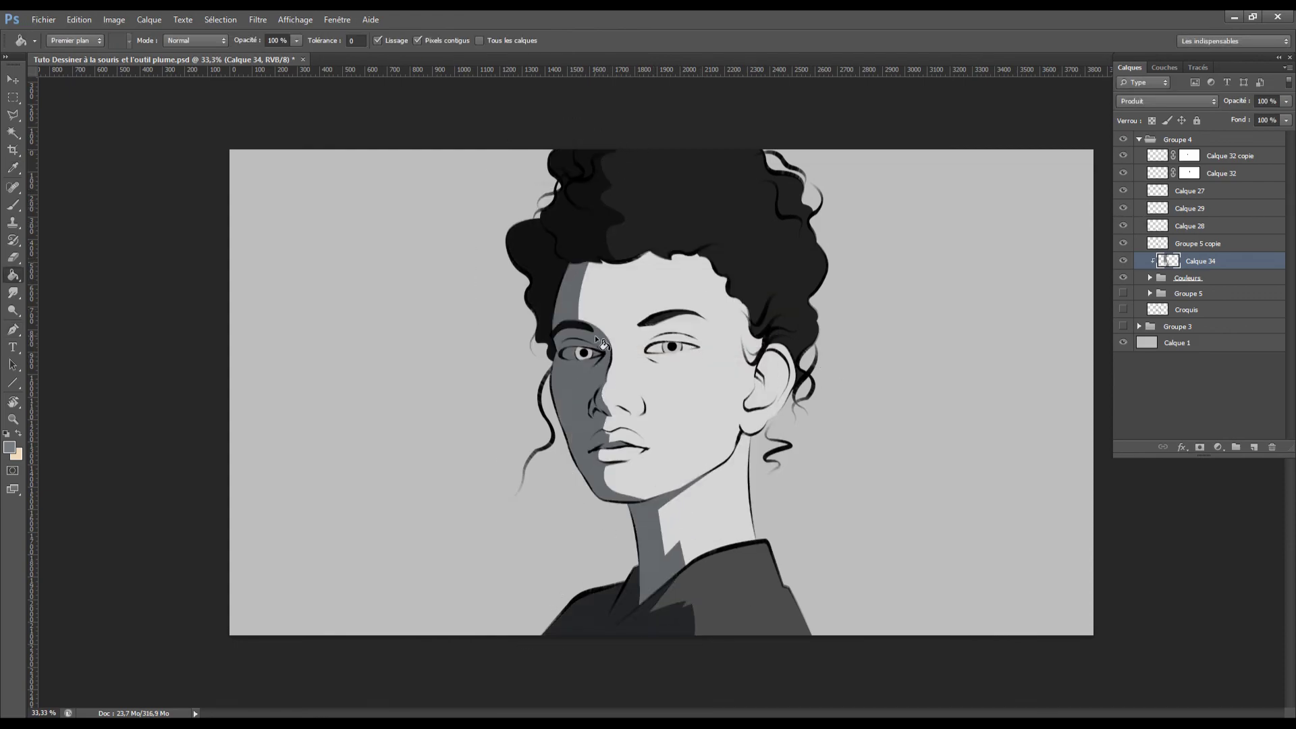
# Outline a shadow between the brow and inner corner of the eye on the lit side, fill it grey and deselect
pyautogui.press('p')
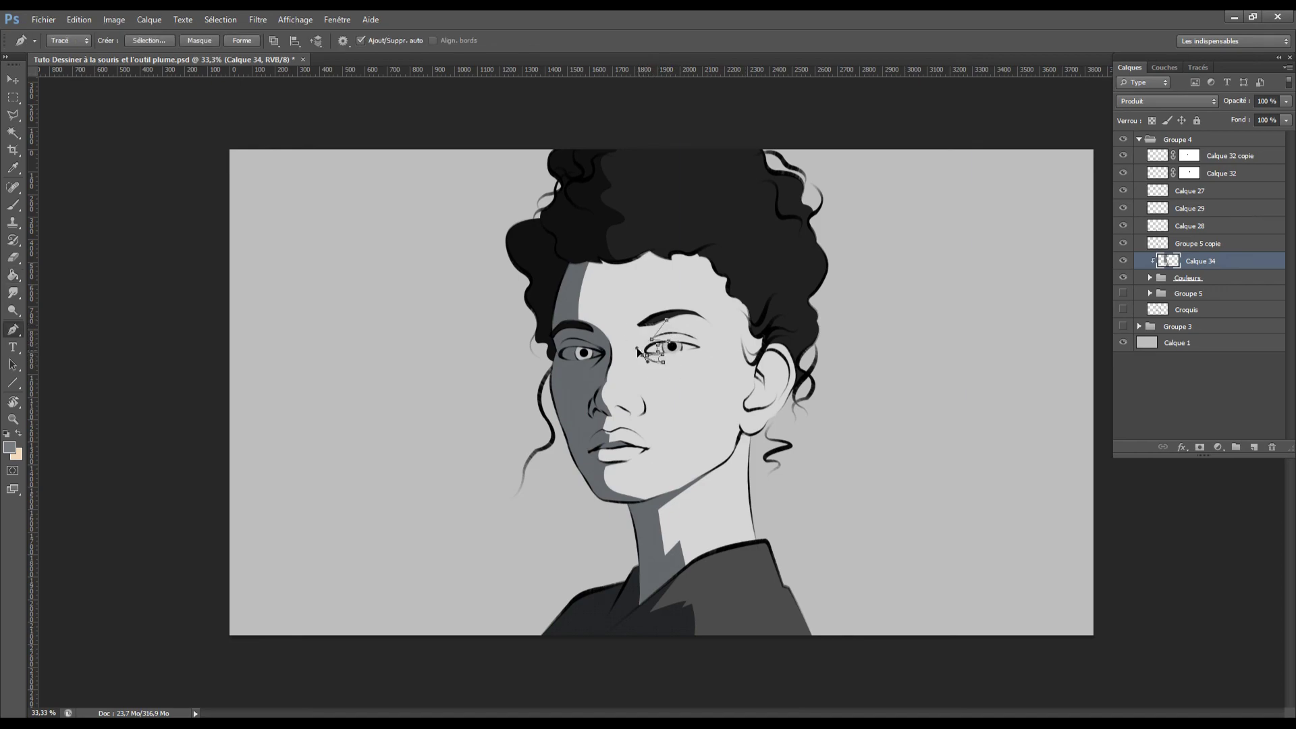
pyautogui.click(666, 320)
pyautogui.rightClick(720, 333)
pyautogui.press('Return')
pyautogui.press('g')
pyautogui.click(647, 339)
pyautogui.hotkey('ctrl', 'd')
# Outline a pointed shadow beside the nostril on the lit side of the face and fill it grey
pyautogui.press('p')
pyautogui.click(641, 397)
pyautogui.click(641, 397)
pyautogui.moveTo(668, 423); pyautogui.dragTo(593, 413)
pyautogui.rightClick(705, 423)
pyautogui.press('g')
pyautogui.click(651, 414)
# Outline a small shadow beneath the nose, fill it grey and deselect
pyautogui.press('p')
pyautogui.hotkey('ctrl', '+')
pyautogui.click(612, 427)
pyautogui.rightClick(614, 431)
pyautogui.press('b')
pyautogui.click(607, 421)
pyautogui.hotkey('ctrl', 'd')
# Outline a narrow shadow in the hollow above the upper lip and fill it grey
pyautogui.press('p')
pyautogui.click(585, 427)
pyautogui.moveTo(583, 446); pyautogui.dragTo(582, 451)
pyautogui.click(585, 423)
pyautogui.rightClick(585, 447)
pyautogui.press('g')
pyautogui.click(587, 440)
# Outline a shadow on the lips along the mouth line and convert the path to a selection for filling
pyautogui.press('p')
pyautogui.click(729, 266)
pyautogui.press('g')
pyautogui.press('p')
pyautogui.click(639, 468)
pyautogui.moveTo(609, 466); pyautogui.dragTo(599, 467)
pyautogui.rightClick(636, 476)
pyautogui.click(729, 266)
pyautogui.press('b')
# Outline a small shadow where the earlobe meets the jaw and fill it grey
pyautogui.press('p')
pyautogui.click(782, 450)
pyautogui.click(795, 457)
pyautogui.rightClick(774, 477)
pyautogui.press('g')
pyautogui.click(785, 457)
# Outline a thin curved shadow along the inside of the ear's outer rim and fill it grey
pyautogui.press('p')
pyautogui.click(816, 331)
pyautogui.moveTo(851, 350); pyautogui.dragTo(845, 397)
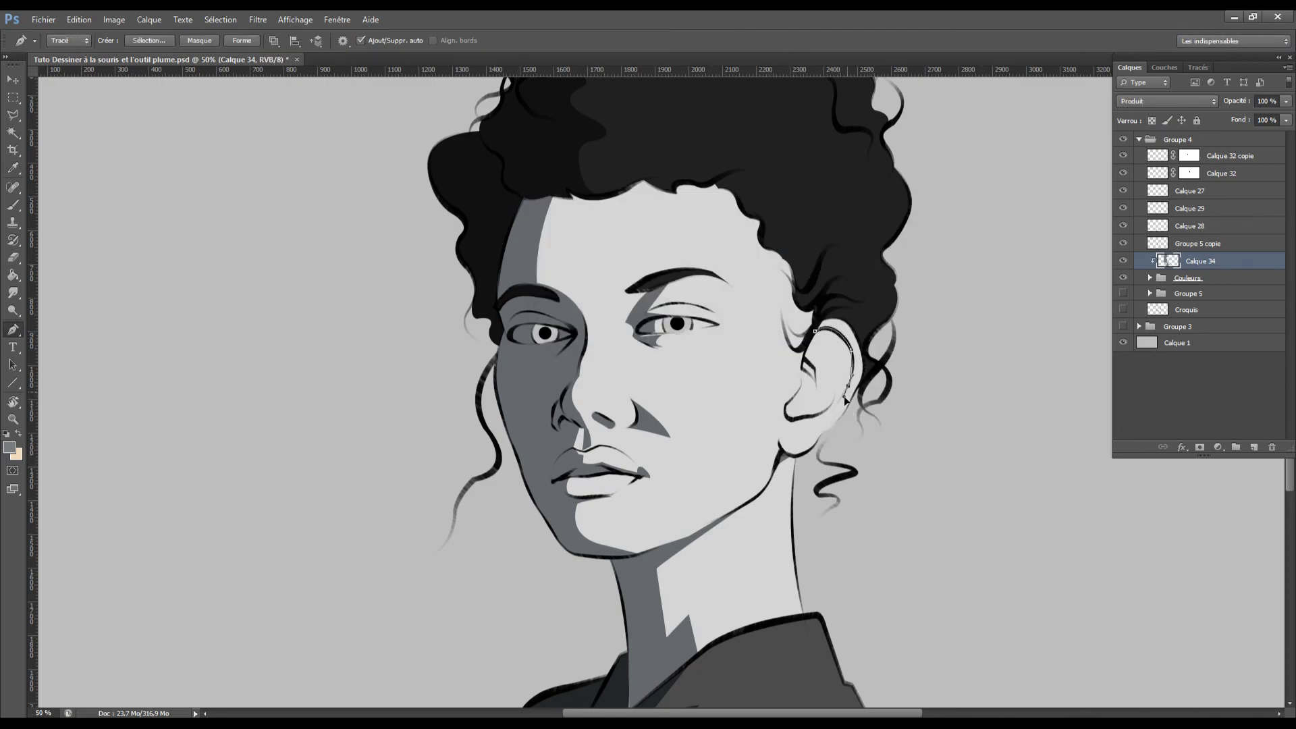
pyautogui.click(816, 332)
pyautogui.rightClick(835, 349)
pyautogui.click(918, 409)
pyautogui.press('g')
pyautogui.click(849, 357)
# Outline a small shadow at the upper front of the ear and convert the path to a selection
pyautogui.press('p')
pyautogui.click(811, 340)
pyautogui.moveTo(814, 353); pyautogui.dragTo(814, 351)
pyautogui.rightClick(810, 340)
pyautogui.click(871, 400)
pyautogui.press('b')
# Outline a crescent-shaped shadow in the hollow of the ear, convert it to a selection and fill it grey
pyautogui.press('p')
pyautogui.click(803, 358)
pyautogui.click(815, 368)
pyautogui.moveTo(826, 400); pyautogui.dragTo(812, 412)
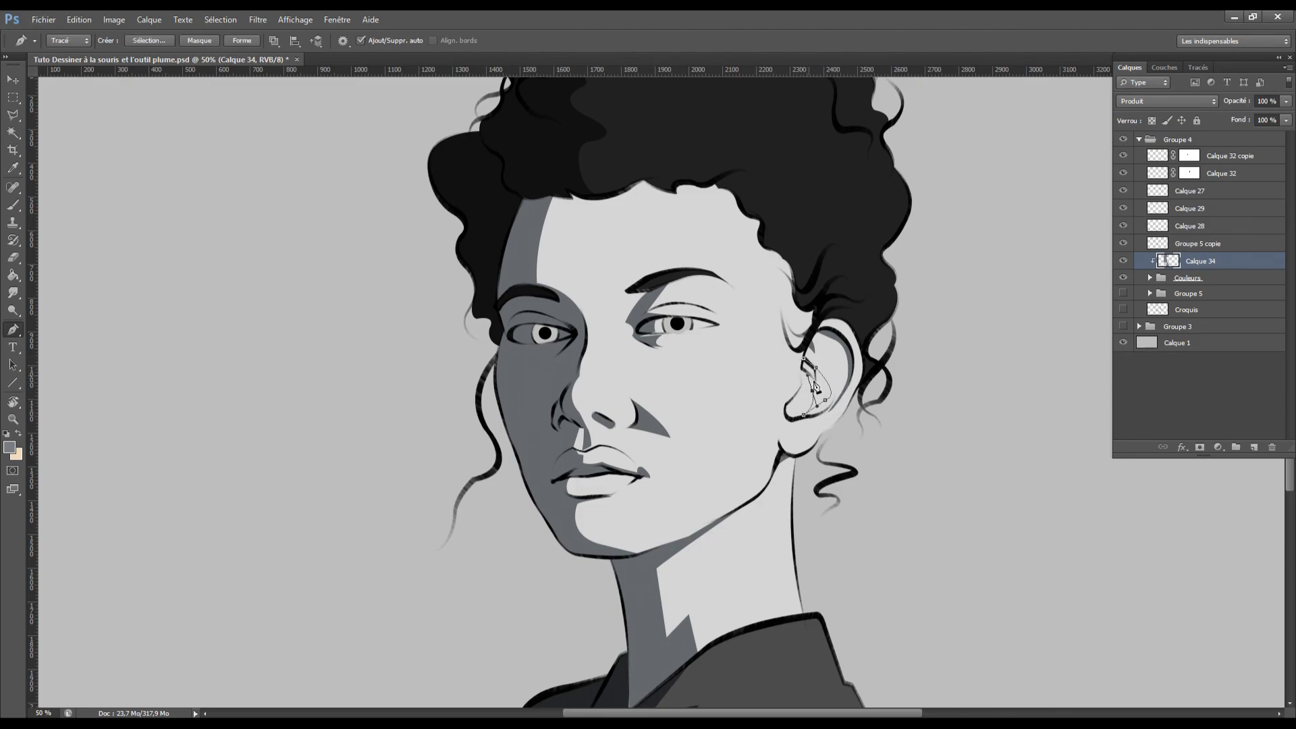
pyautogui.click(803, 358)
pyautogui.rightClick(809, 363)
pyautogui.click(876, 423)
pyautogui.press('g')
pyautogui.click(821, 393)
# Outline another curved shadow inside the ear, convert it to a selection, and save the document
pyautogui.press('p')
pyautogui.click(813, 366)
pyautogui.moveTo(831, 395); pyautogui.dragTo(832, 410)
pyautogui.click(813, 366)
pyautogui.press('b')
pyautogui.press('p')
pyautogui.click(915, 473)
pyautogui.press('Return')
pyautogui.press('b')
pyautogui.hotkey('ctrl', 's')
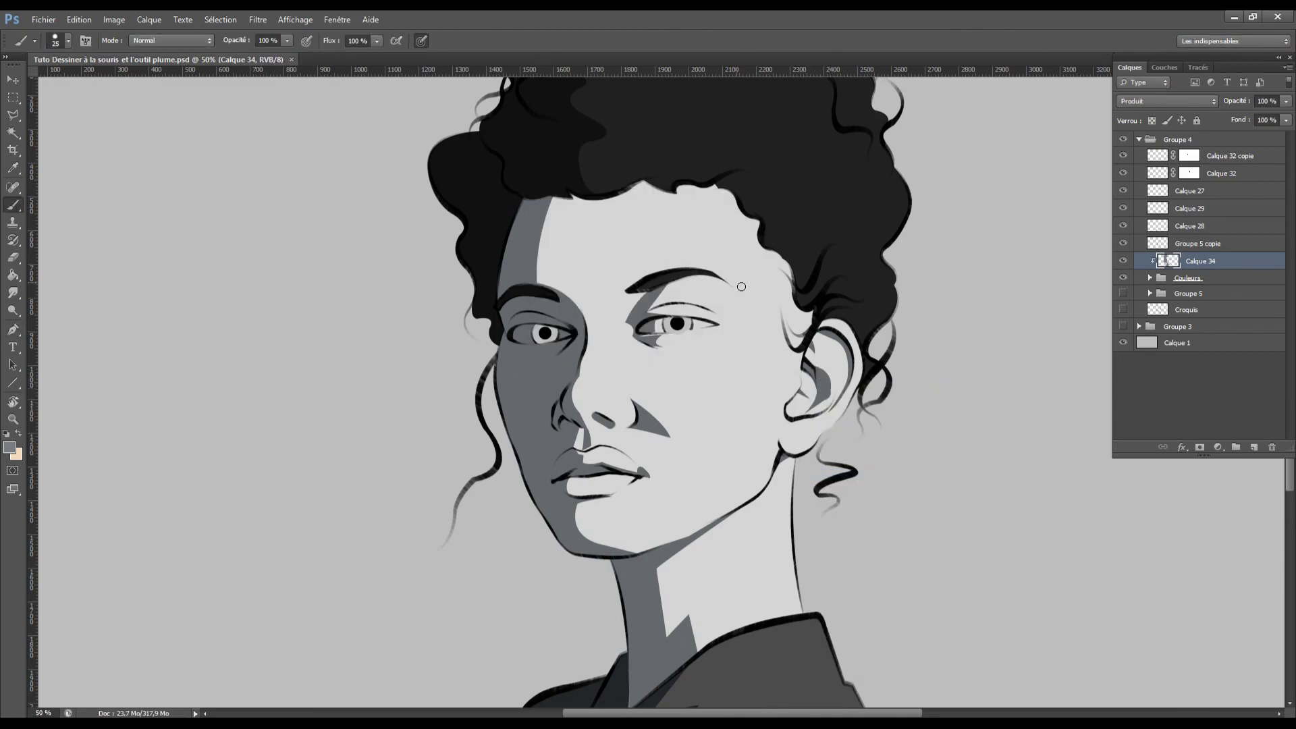
# Add a layer mask to Calque 34 and choose black with a 500 px brush for painting on it
pyautogui.hotkey('ctrl', '-')
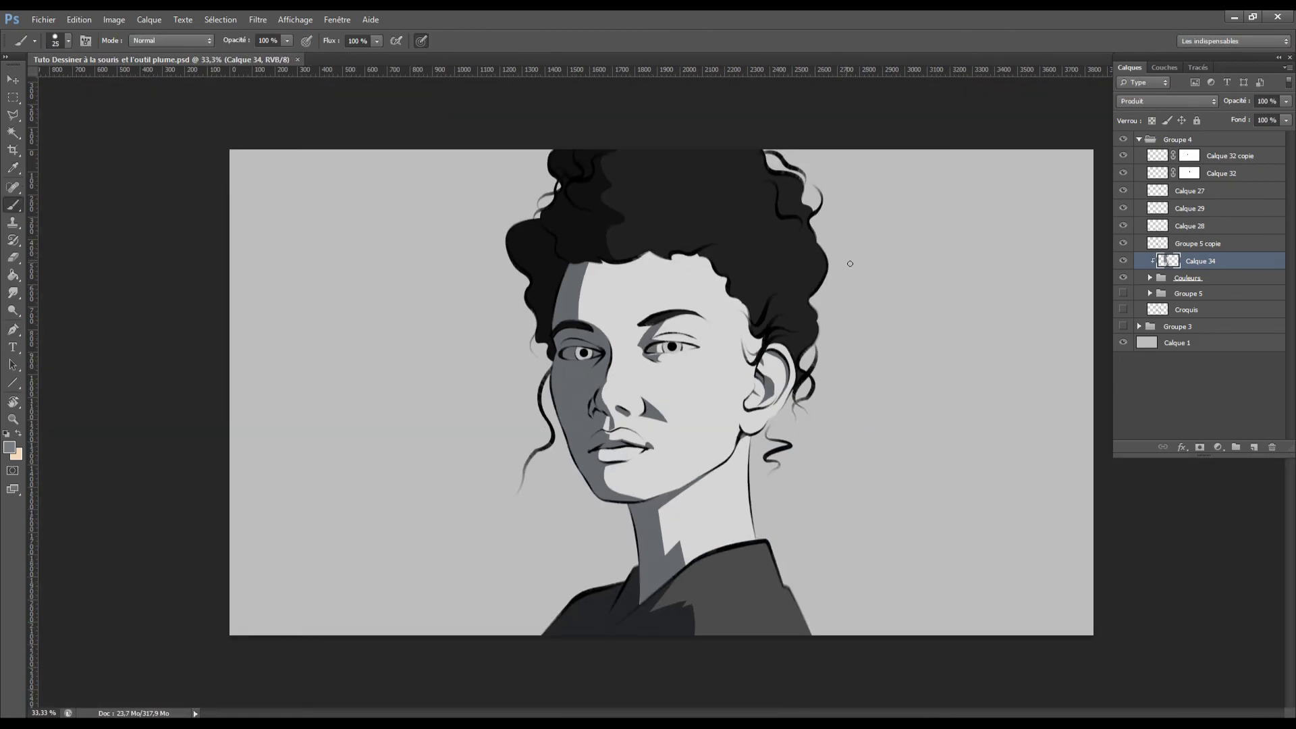
pyautogui.click(1200, 447)
pyautogui.press('d')
pyautogui.moveTo(571, 295); pyautogui.dragTo(598, 285)
pyautogui.press('x')
pyautogui.click(69, 41)
pyautogui.doubleClick(189, 264)
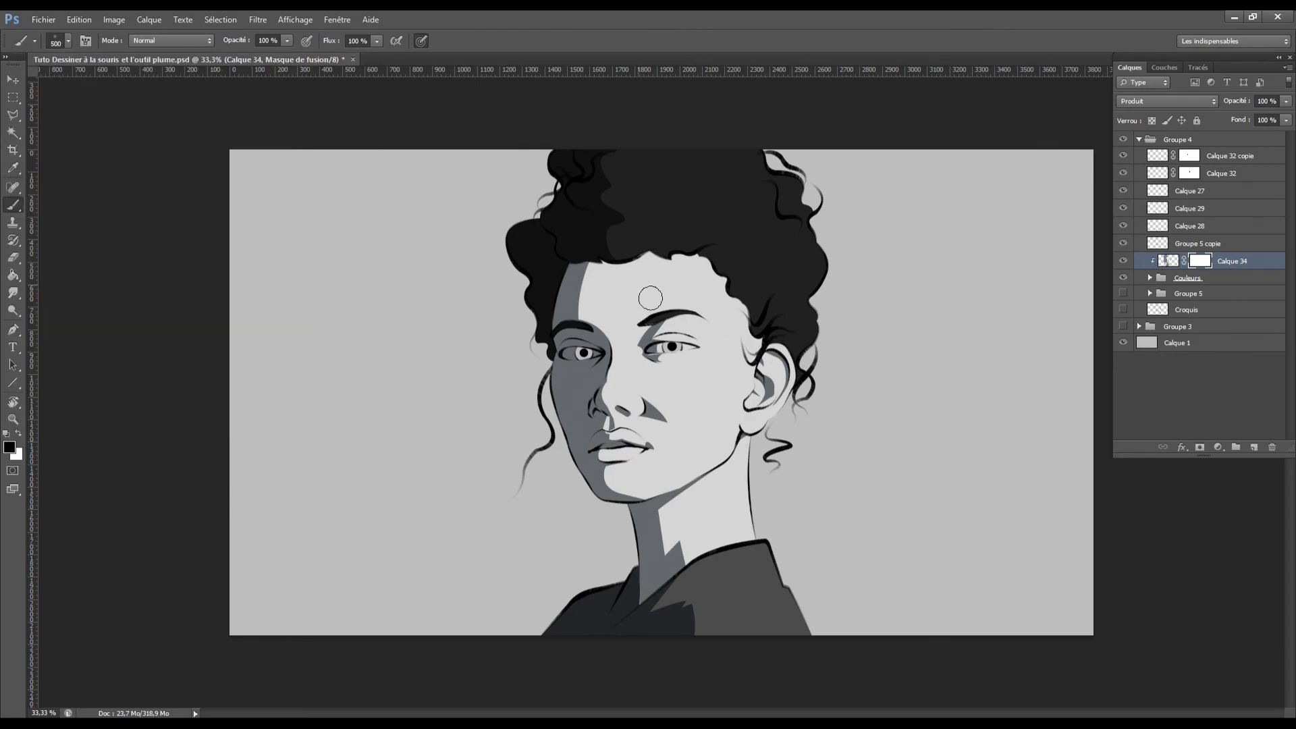
# Try a mask stroke over the forehead shadow's edge, undo it and reduce the brush size
pyautogui.moveTo(605, 274)
pyautogui.mouseDown()
pyautogui.moveTo(601, 315)
pyautogui.moveTo(584, 319)
pyautogui.moveTo(594, 328)
pyautogui.moveTo(580, 316)
pyautogui.mouseUp()
pyautogui.hotkey('ctrl', 'z')
pyautogui.press('[')
pyautogui.press('[')
pyautogui.press('[')
pyautogui.press('[')
pyautogui.press('[')
pyautogui.press('[')
# Soften the edge of the forehead shadow by painting on Calque 34's layer mask with a slightly larger brush
pyautogui.click(1169, 260)
pyautogui.press(']')
pyautogui.press(']')
pyautogui.click(1200, 260)
pyautogui.press('x')
pyautogui.click(1169, 261)
pyautogui.click(1200, 260)
pyautogui.click(1169, 261)
pyautogui.click(1201, 262)
pyautogui.press(']')
pyautogui.moveTo(586, 266)
pyautogui.mouseDown()
pyautogui.moveTo(585, 310)
pyautogui.moveTo(642, 311)
pyautogui.mouseUp()
# Make Calque 34's image active instead of its mask, reduce the brush size and check the Eraser's tip settings
pyautogui.click(1169, 261)
pyautogui.hotkey('ctrl', '+')
pyautogui.press('[')
pyautogui.press('[')
pyautogui.press('[')
pyautogui.press('[')
pyautogui.press('e')
pyautogui.click(69, 40)
pyautogui.click(68, 41)
pyautogui.press('b')
# Paint soft grey shading around the eye on the lit side, undo a stroke and erase along the lower eyelid
pyautogui.click(1200, 261)
pyautogui.click(1169, 260)
pyautogui.press(']')
pyautogui.press(']')
pyautogui.moveTo(727, 293); pyautogui.dragTo(718, 308)
pyautogui.hotkey('ctrl', 'z')
pyautogui.press('e')
pyautogui.moveTo(663, 338)
pyautogui.mouseDown()
pyautogui.moveTo(709, 350)
pyautogui.moveTo(713, 337)
pyautogui.mouseUp()
# Refine the soft shading around the lit eye on Calque 34 with a smaller brush and Eraser
pyautogui.press('b')
pyautogui.press('[')
pyautogui.press('e')
pyautogui.press('[')
pyautogui.press('[')
pyautogui.press('[')
pyautogui.press('[')
pyautogui.press('[')
pyautogui.press('[')
pyautogui.press('[')
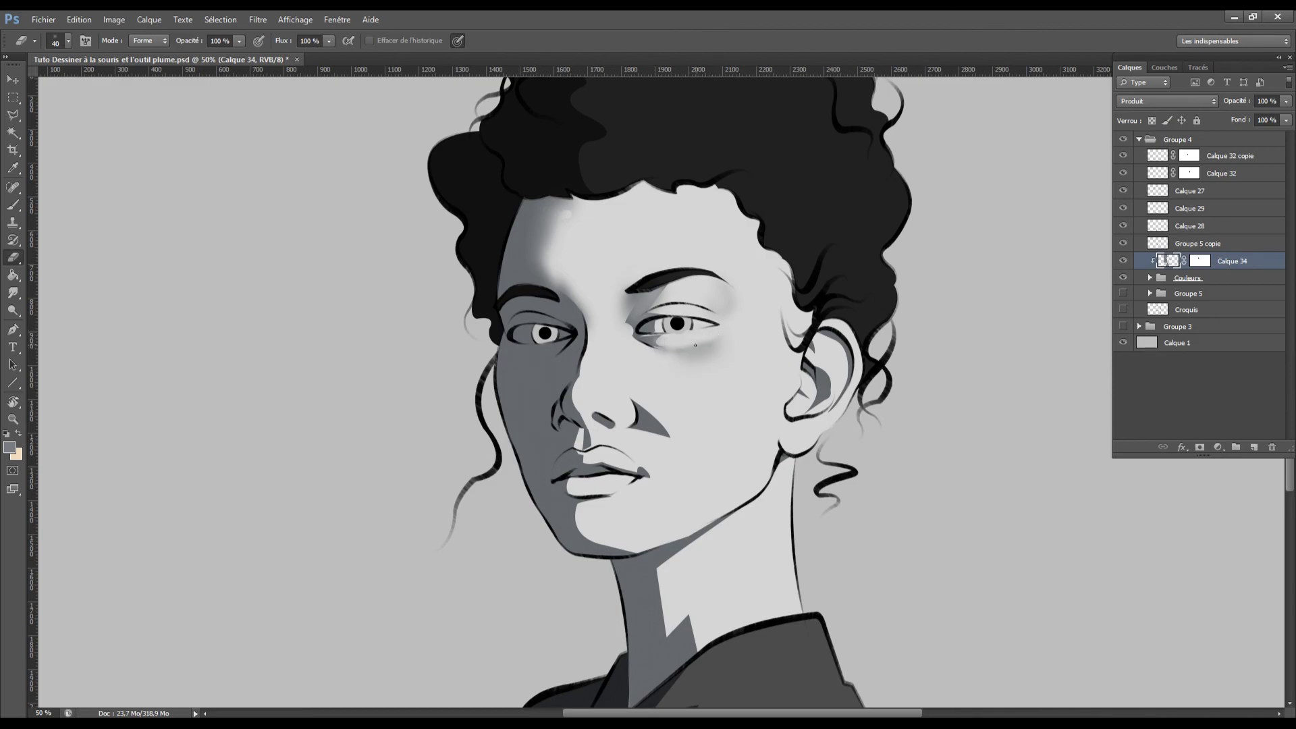
# Mask out the hard shadow cast beside the nose by painting black on Calque 34's layer mask
pyautogui.hotkey('ctrl', '-')
pyautogui.hotkey('ctrl', '-')
pyautogui.hotkey('ctrl', '+')
pyautogui.hotkey('ctrl', '+')
pyautogui.click(1200, 261)
pyautogui.press('b')
pyautogui.moveTo(646, 439); pyautogui.dragTo(668, 427)
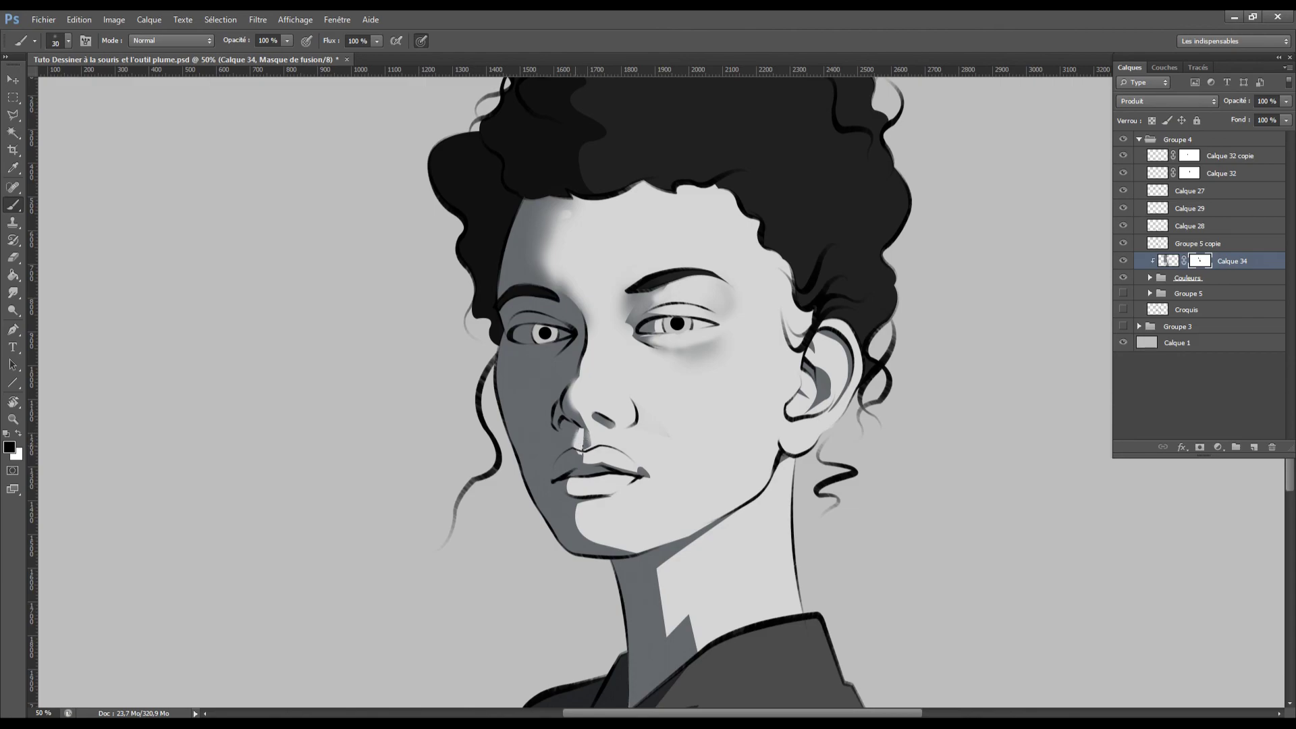
# Soften the chin shadow's edge on Calque 34's image with a larger brush and the Eraser
pyautogui.click(1169, 261)
pyautogui.press(']')
pyautogui.press(']')
pyautogui.press(']')
pyautogui.press(']')
pyautogui.press(']')
pyautogui.press(']')
pyautogui.press('e')
pyautogui.moveTo(593, 532)
pyautogui.mouseDown()
pyautogui.moveTo(613, 494)
pyautogui.moveTo(588, 519)
pyautogui.moveTo(572, 494)
pyautogui.moveTo(662, 506)
pyautogui.moveTo(584, 507)
pyautogui.moveTo(784, 487)
pyautogui.moveTo(626, 498)
pyautogui.mouseUp()
pyautogui.press('b')
pyautogui.press('[')
pyautogui.press('[')
pyautogui.press('[')
pyautogui.press('[')
pyautogui.press('e')
# Fade the shadow along the chin by painting on Calque 34's layer mask with a larger brush
pyautogui.click(1200, 261)
pyautogui.press('b')
pyautogui.press(']')
pyautogui.press(']')
pyautogui.press(']')
pyautogui.press(']')
pyautogui.press(']')
pyautogui.moveTo(583, 537)
pyautogui.mouseDown()
pyautogui.moveTo(639, 549)
pyautogui.moveTo(642, 538)
pyautogui.moveTo(586, 531)
pyautogui.moveTo(621, 558)
pyautogui.moveTo(608, 547)
pyautogui.moveTo(619, 530)
pyautogui.moveTo(577, 533)
pyautogui.moveTo(605, 537)
pyautogui.mouseUp()
# Swap the painting colours, make Calque 34's image active and reduce the brush and Eraser sizes
pyautogui.click(18, 434)
pyautogui.press(']')
pyautogui.click(1169, 261)
pyautogui.press('[')
pyautogui.press('[')
pyautogui.press('[')
pyautogui.press('[')
pyautogui.press('[')
pyautogui.press('[')
pyautogui.press('[')
pyautogui.press('e')
pyautogui.press('[')
pyautogui.press('b')
# Add a new layer above Calque 34 and merge the two so the layer mask is applied
pyautogui.click(1254, 447)
pyautogui.keyDown('ctrl'); pyautogui.click(1245, 277); pyautogui.keyUp('ctrl')
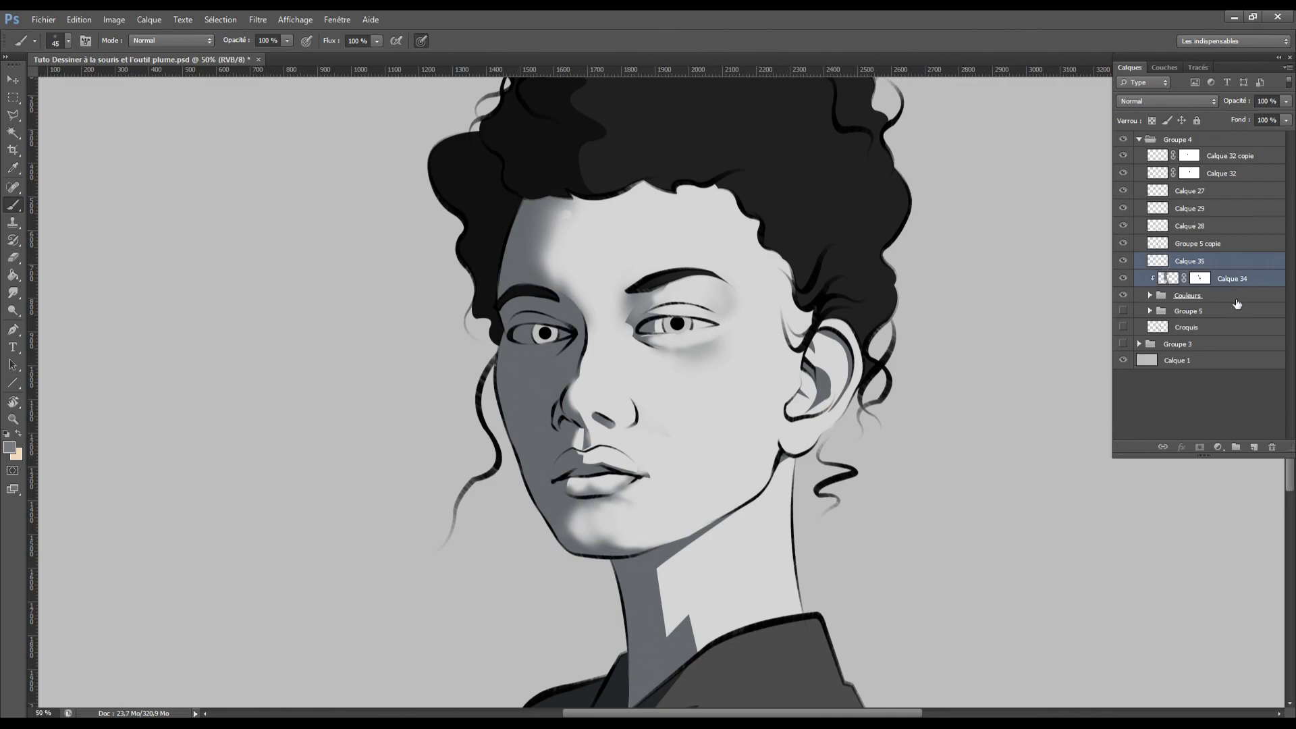
pyautogui.keyDown('alt'); pyautogui.click(1183, 285); pyautogui.keyUp('alt')
pyautogui.hotkey('ctrl', 'e')
# Clip the merged shadow layer to the Couleurs group and set its blending mode to Produit
pyautogui.keyDown('alt'); pyautogui.click(1208, 269); pyautogui.keyUp('alt')
pyautogui.click(1166, 102)
pyautogui.click(1148, 152)
# Touch up the shading on the shadowed side of the chin below the lower lip with the brush and Eraser
pyautogui.hotkey('ctrl', '-')
pyautogui.hotkey('ctrl', '-')
pyautogui.hotkey('ctrl', '+')
pyautogui.hotkey('ctrl', '+')
pyautogui.press('e')
pyautogui.press('b')
pyautogui.moveTo(572, 511); pyautogui.dragTo(572, 535)
pyautogui.press('e')
pyautogui.moveTo(575, 508); pyautogui.dragTo(579, 535)
# Paint a soft edge along the neck shadow down to the collar and adjust the brush size
pyautogui.press('b')
pyautogui.moveTo(699, 536)
pyautogui.mouseDown()
pyautogui.moveTo(662, 566)
pyautogui.moveTo(667, 632)
pyautogui.moveTo(699, 634)
pyautogui.mouseUp()
pyautogui.press(']')
pyautogui.press(']')
pyautogui.press(']')
pyautogui.press(']')
pyautogui.press(']')
pyautogui.press(']')
pyautogui.press('[')
pyautogui.press('[')
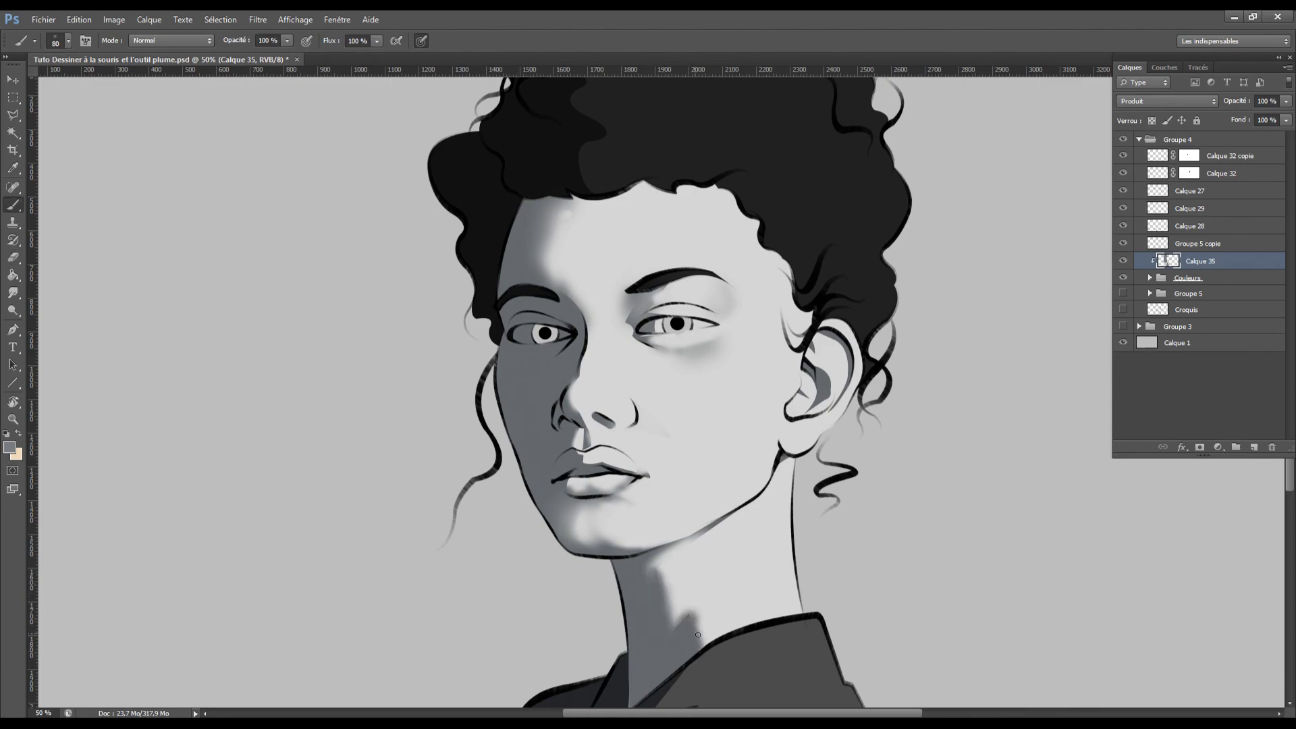
# Soften the shadow at the jaw below the ear and the ear's inner shadow with the Eraser
pyautogui.press('e')
pyautogui.moveTo(781, 467); pyautogui.dragTo(789, 462)
pyautogui.press('b')
pyautogui.press('e')
pyautogui.moveTo(827, 368); pyautogui.dragTo(835, 391)
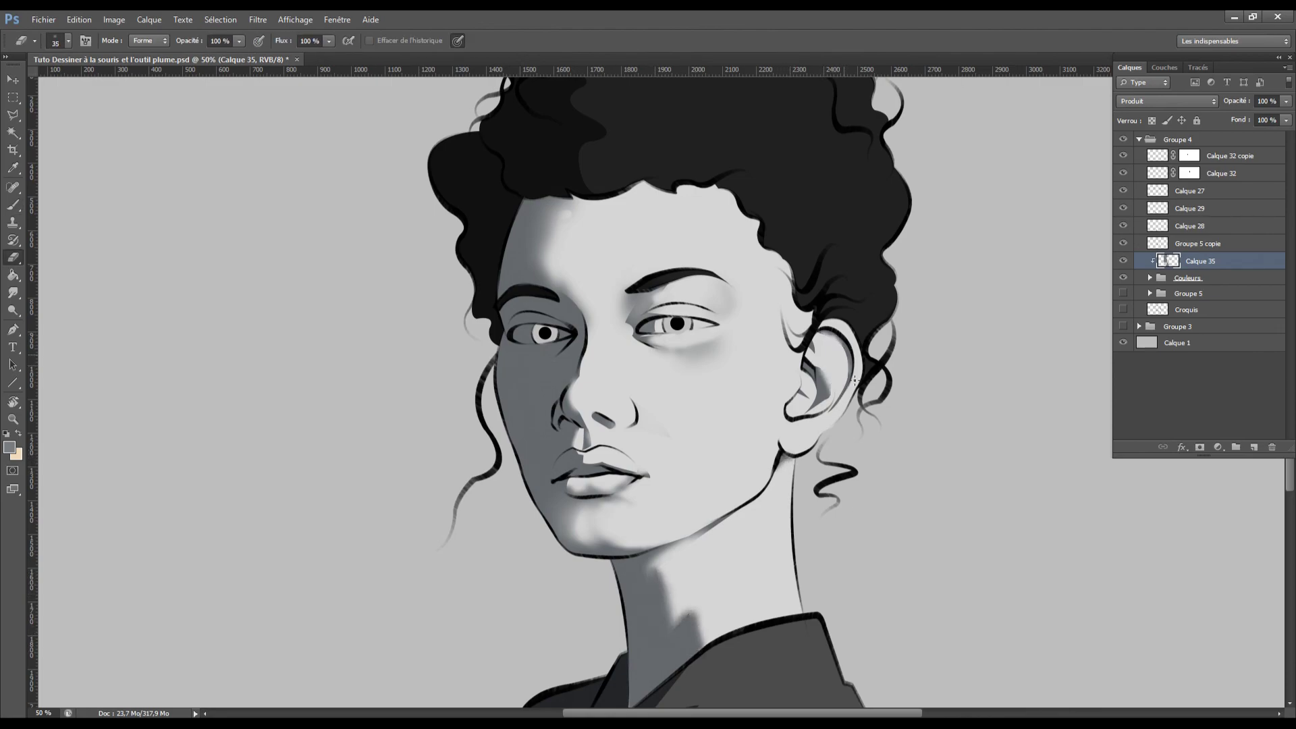
# Add a clipped layer above Calque 35 in Produit mode and merge it down
pyautogui.hotkey('ctrl', '-')
pyautogui.hotkey('ctrl', '+')
pyautogui.hotkey('ctrl', '-')
pyautogui.click(1254, 447)
pyautogui.keyDown('alt'); pyautogui.click(1215, 271); pyautogui.keyUp('alt')
pyautogui.hotkey('shift', 'alt', 'm')
pyautogui.hotkey('ctrl', '+')
pyautogui.hotkey('ctrl', '-')
pyautogui.hotkey('ctrl', 'e')
# Add another new layer above Calque 35, clip it and switch to the brush
pyautogui.click(1255, 448)
pyautogui.keyDown('alt'); pyautogui.click(1174, 271); pyautogui.keyUp('alt')
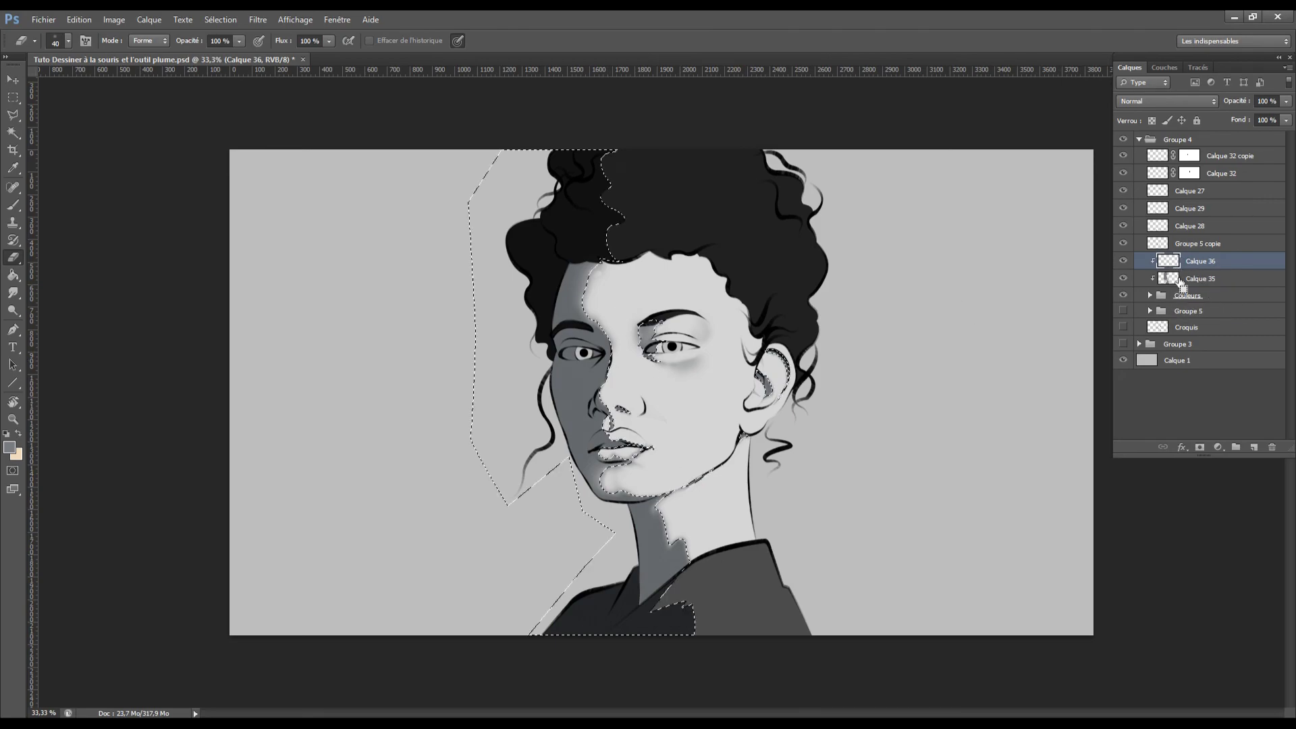
pyautogui.hotkey('ctrl', '+')
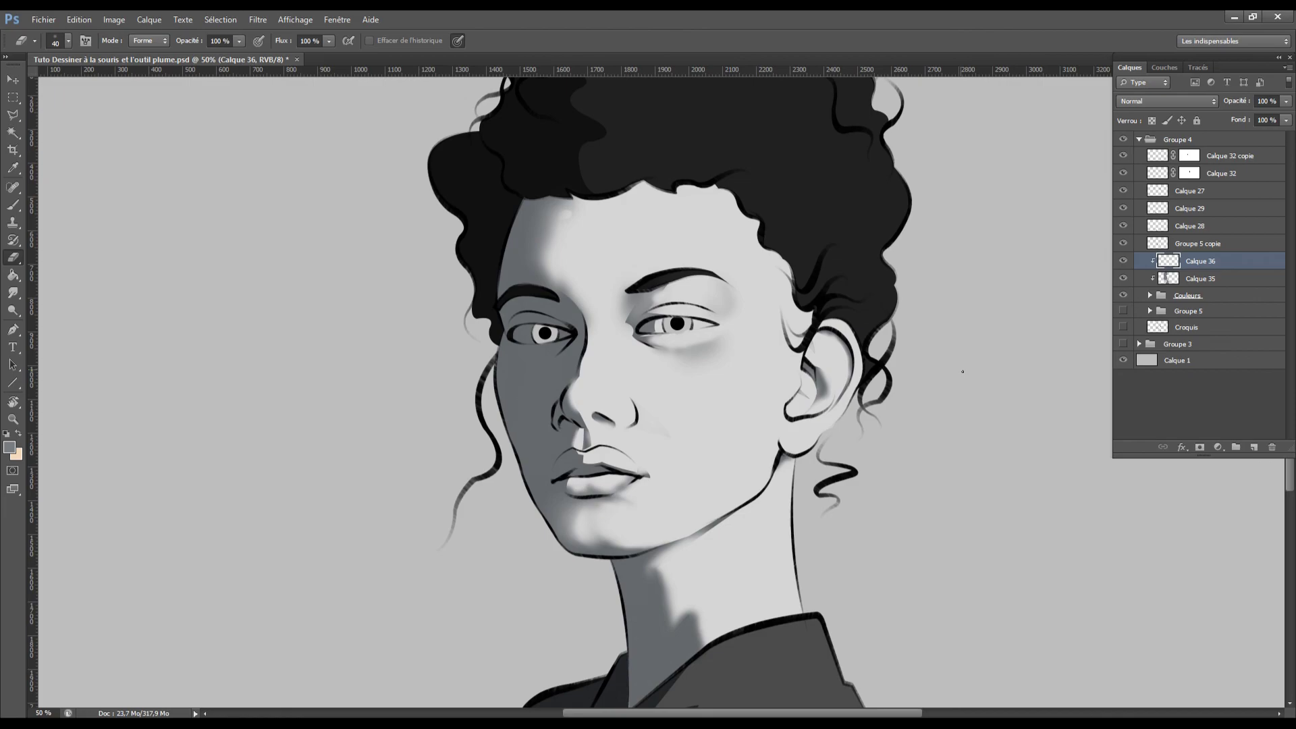
pyautogui.press('b')
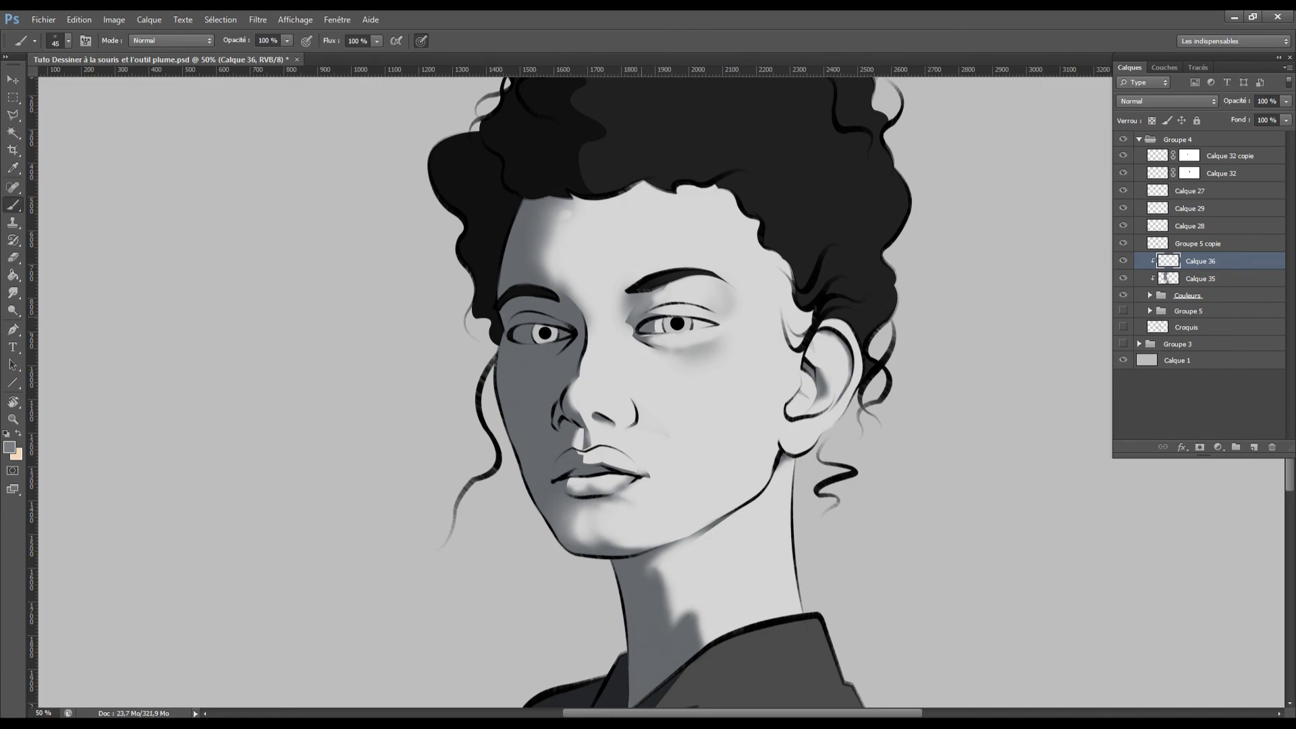
# Set Calque 36 to Produit mode and paint darker shading around the eye on the shaded side
pyautogui.hotkey('ctrl', 'alt', 'g')
pyautogui.hotkey('ctrl', 'alt', 'g')
pyautogui.click(1151, 103)
pyautogui.click(1141, 157)
pyautogui.moveTo(505, 332); pyautogui.dragTo(511, 310)
pyautogui.moveTo(556, 302)
pyautogui.mouseDown()
pyautogui.moveTo(577, 330)
pyautogui.moveTo(540, 313)
pyautogui.moveTo(531, 356)
pyautogui.moveTo(556, 346)
pyautogui.moveTo(559, 405)
pyautogui.moveTo(566, 290)
pyautogui.mouseUp()
# Enlarge the brush and deepen the forehead shadow below the hairline on the shaded side
pyautogui.press(']')
pyautogui.press(']')
pyautogui.press(']')
pyautogui.press(']')
pyautogui.press('e')
pyautogui.press('b')
pyautogui.press('[')
pyautogui.press('[')
pyautogui.press('e')
pyautogui.press('b')
pyautogui.press(']')
pyautogui.press(']')
pyautogui.press(']')
pyautogui.press(']')
pyautogui.press(']')
pyautogui.press(']')
pyautogui.press(']')
pyautogui.press(']')
pyautogui.moveTo(564, 206); pyautogui.dragTo(528, 260)
# Darken the shadow beside the nose and mouth with a smaller brush, continuing from the chin to the neck
pyautogui.press('[')
pyautogui.press('[')
pyautogui.press('[')
pyautogui.press('[')
pyautogui.press('[')
pyautogui.press('[')
pyautogui.moveTo(561, 417)
pyautogui.mouseDown()
pyautogui.moveTo(590, 433)
pyautogui.moveTo(553, 484)
pyautogui.moveTo(589, 467)
pyautogui.mouseUp()
pyautogui.press(']')
pyautogui.moveTo(581, 495)
pyautogui.mouseDown()
pyautogui.moveTo(612, 498)
pyautogui.moveTo(544, 485)
pyautogui.moveTo(627, 547)
pyautogui.moveTo(698, 642)
pyautogui.mouseUp()
# Deepen the shaded cheek and inner eye corner with a 200 px brush and check the portrait mirrored
pyautogui.press('e')
pyautogui.press('b')
pyautogui.press(']')
pyautogui.press(']')
pyautogui.press(']')
pyautogui.press(']')
pyautogui.press(']')
pyautogui.press(']')
pyautogui.press(']')
pyautogui.hotkey('ctrl', '-')
pyautogui.press(']')
pyautogui.press(']')
pyautogui.moveTo(560, 395); pyautogui.dragTo(592, 487)
pyautogui.moveTo(562, 314); pyautogui.dragTo(561, 334)
pyautogui.hotkey('ctrl', 'shift', 'h')
pyautogui.hotkey('ctrl', 'shift', 'h')
# Check which details Calque 28 and Calque 29 hold, and move Calque 32 copie and Calque 32 into the Couleurs group
pyautogui.click(1125, 227)
pyautogui.click(1125, 227)
pyautogui.click(1125, 208)
pyautogui.click(1125, 208)
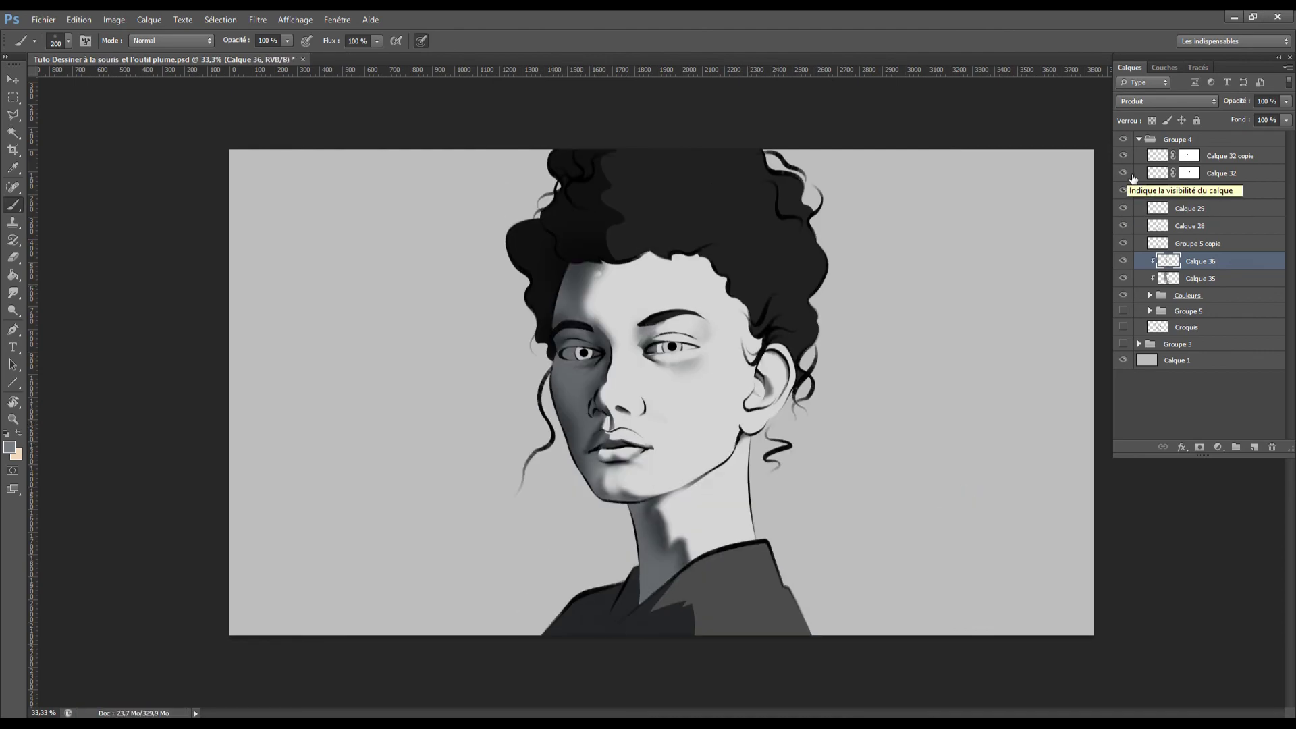
pyautogui.click(1266, 156)
pyautogui.keyDown('shift'); pyautogui.click(1267, 174); pyautogui.keyUp('shift')
pyautogui.moveTo(1266, 176); pyautogui.dragTo(1270, 301)
pyautogui.click(1151, 260)
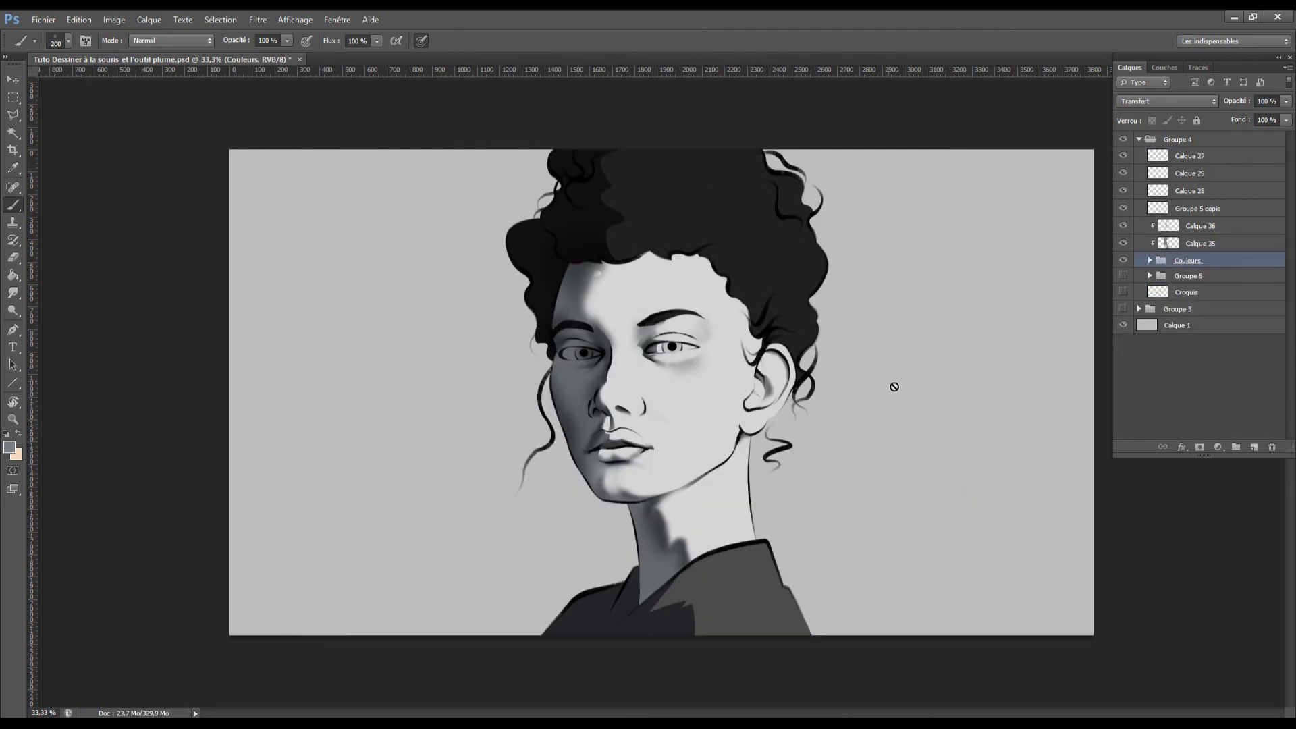
# Add a faint soft shadow beside the nose on Calque 35 and trim it with the Eraser
pyautogui.hotkey('ctrl', '+')
pyautogui.click(1258, 244)
pyautogui.press('[')
pyautogui.press('[')
pyautogui.press('[')
pyautogui.click(620, 390)
pyautogui.press('e')
pyautogui.click(633, 398)
pyautogui.press('b')
# Paint a soft cheek shadow in front of the ear, shape it with the Eraser and check the portrait mirrored
pyautogui.click(753, 407)
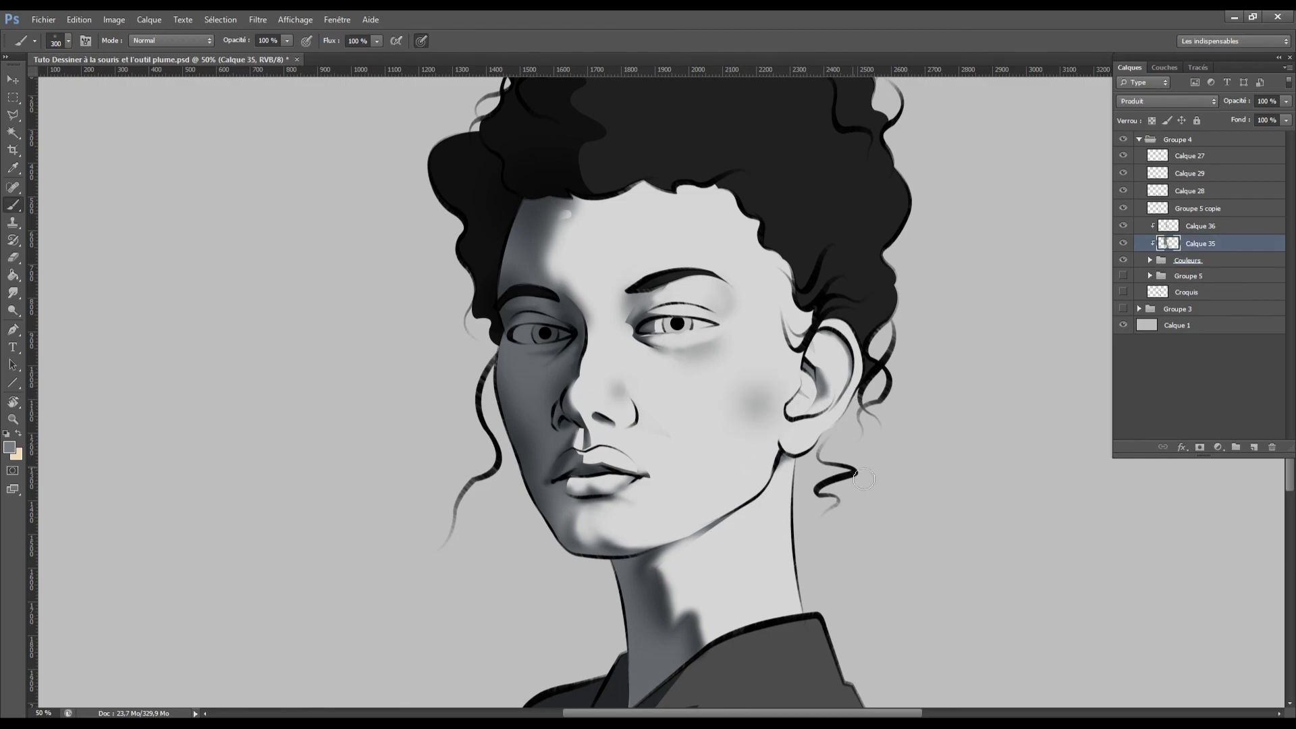
pyautogui.click(734, 439)
pyautogui.click(773, 385)
pyautogui.press('e')
pyautogui.click(749, 393)
pyautogui.click(742, 446)
pyautogui.click(794, 396)
pyautogui.hotkey('ctrl', '-')
pyautogui.hotkey('ctrl', 'shift', 'h')
pyautogui.hotkey('ctrl', 'shift', 'h')
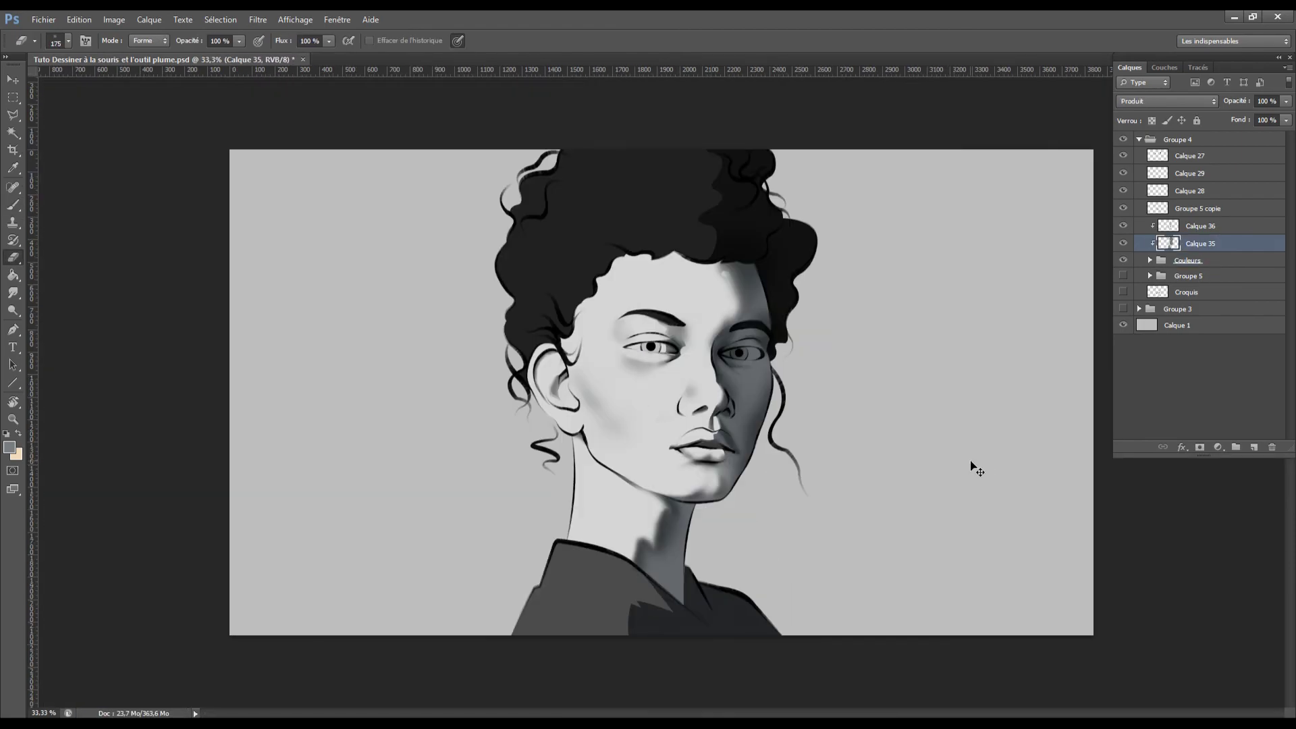
# Add a soft shadow on the lit side of the neck, refine it with the Eraser and save the document
pyautogui.press('b')
pyautogui.click(700, 534)
pyautogui.press('e')
pyautogui.click(709, 536)
pyautogui.click(709, 513)
pyautogui.press('b')
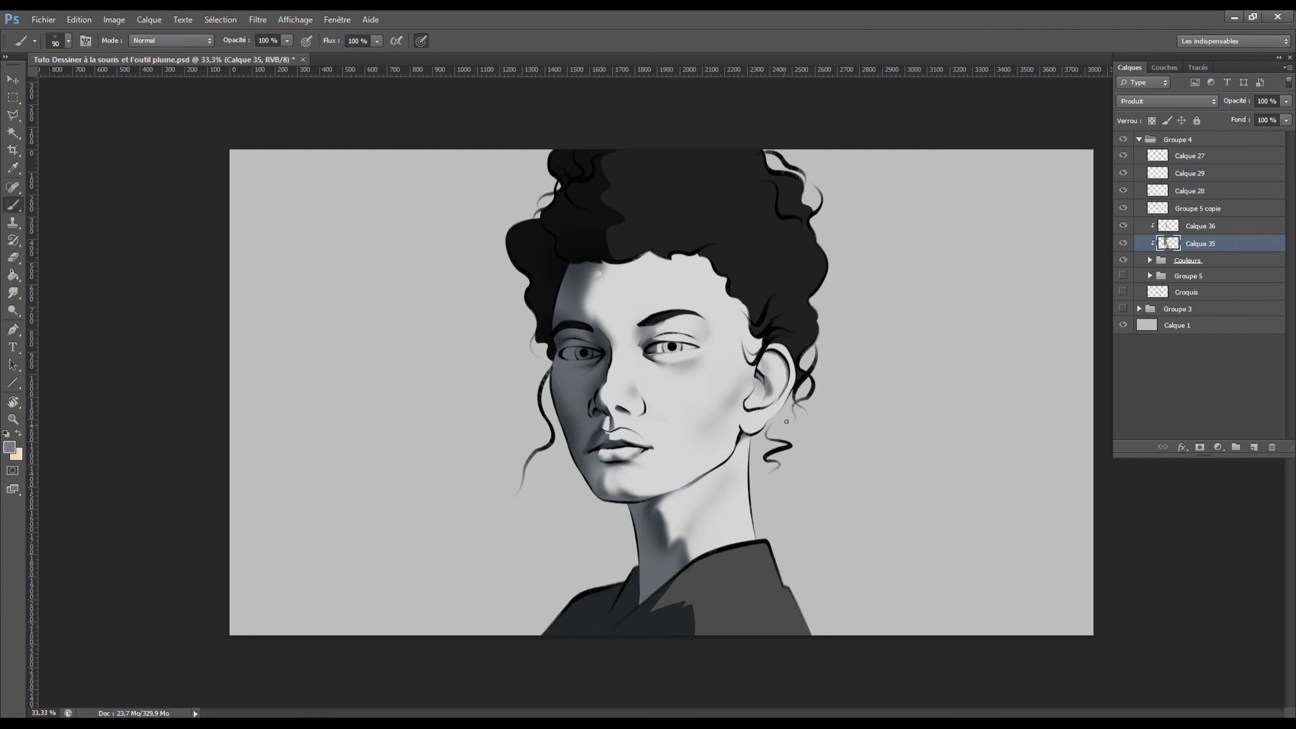
pyautogui.press('e')
pyautogui.hotkey('ctrl', 's')
pyautogui.press('b')
pyautogui.press('e')
pyautogui.click(687, 488)
pyautogui.press('b')
# Darken the garment's shaded side on Calque 36 and soften the garment shadow's edge on Calque 35 with the Eraser
pyautogui.click(1202, 226)
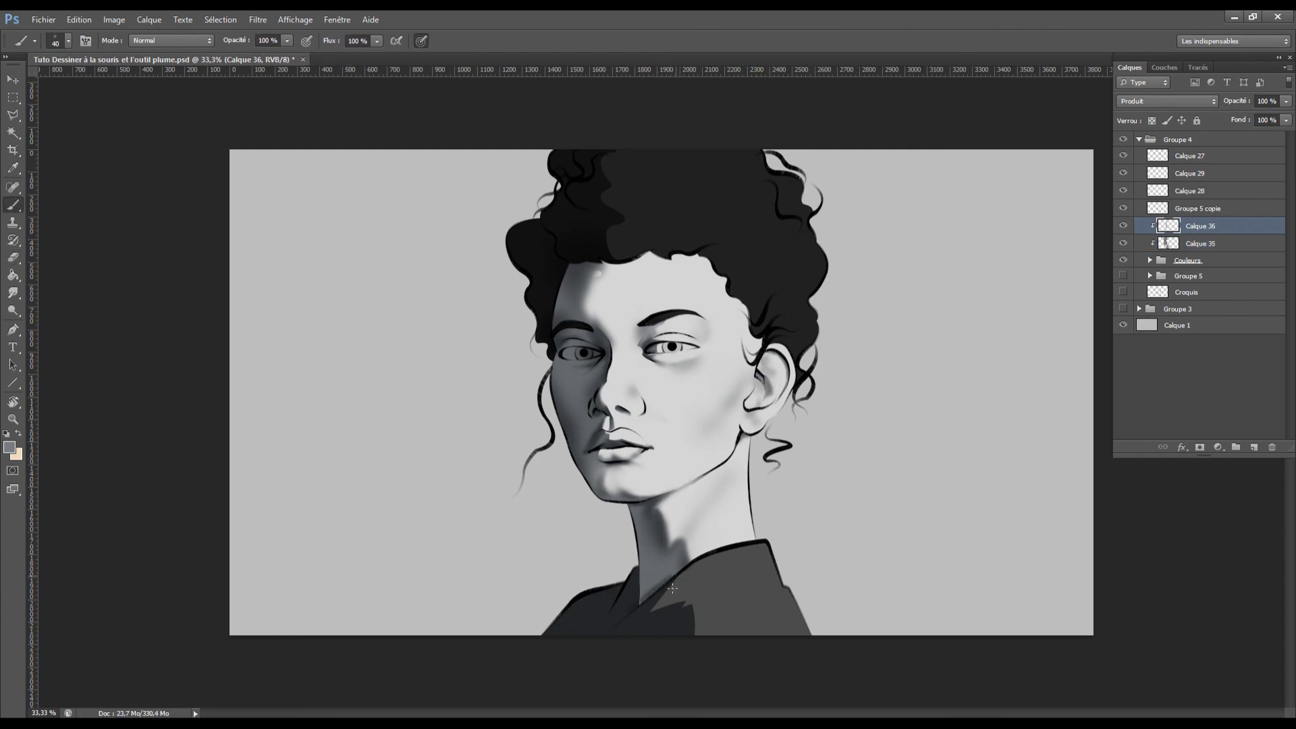
pyautogui.moveTo(633, 628)
pyautogui.mouseDown()
pyautogui.moveTo(587, 639)
pyautogui.moveTo(601, 608)
pyautogui.mouseUp()
pyautogui.press('e')
pyautogui.click(586, 601)
pyautogui.press('b')
pyautogui.click(1202, 244)
pyautogui.press('e')
pyautogui.moveTo(700, 633); pyautogui.dragTo(701, 613)
pyautogui.press('b')
pyautogui.hotkey('ctrl', '+')
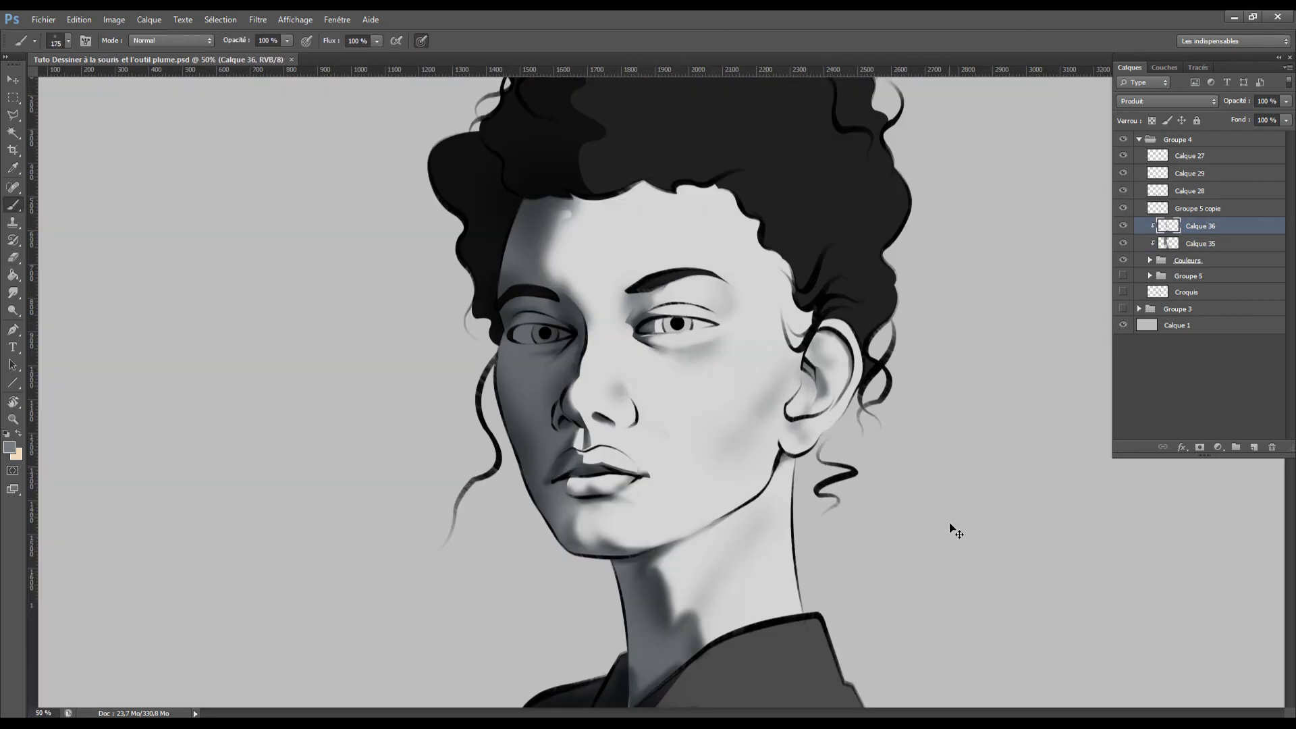
# Shade the white of the eye on the lit side and save the document
pyautogui.moveTo(669, 321); pyautogui.dragTo(660, 329)
pyautogui.press('e')
pyautogui.click(1202, 226)
pyautogui.press('b')
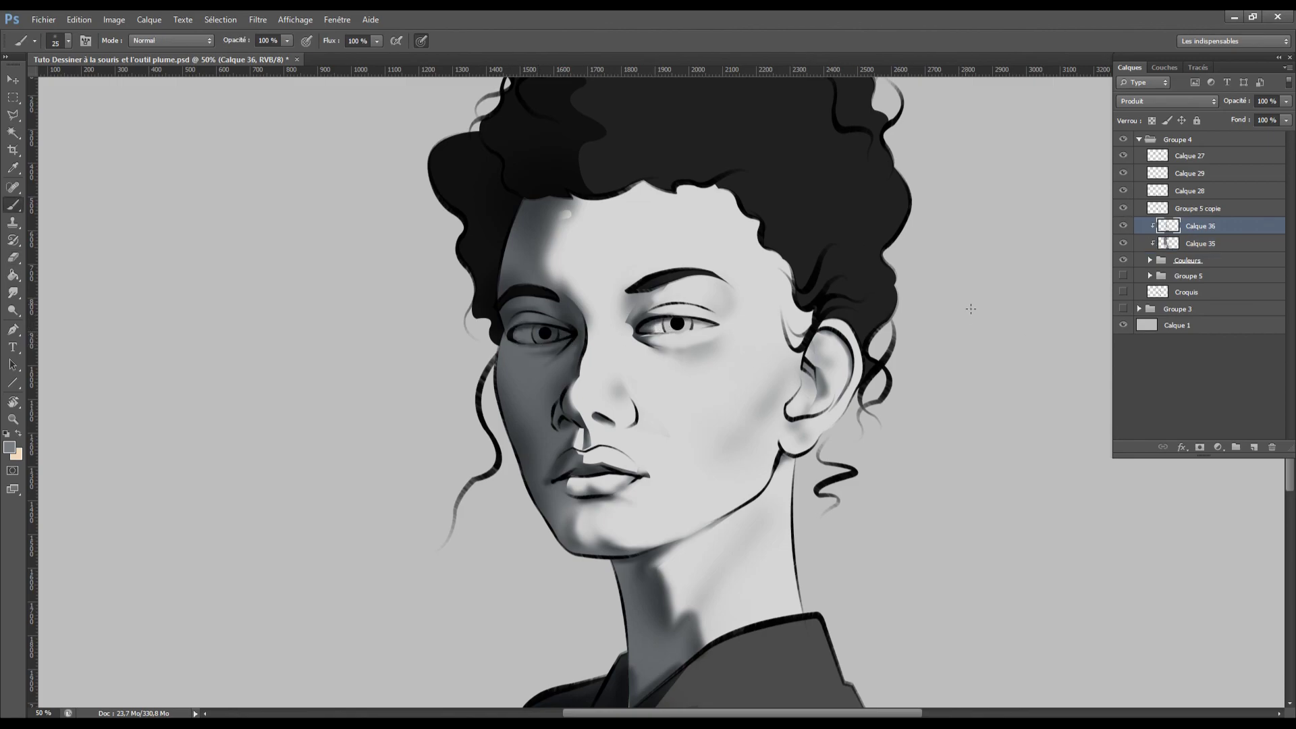
pyautogui.hotkey('ctrl', '-')
pyautogui.hotkey('ctrl', 's')
# Rename Calque 35 and Calque 36 as Ombre and save the document
pyautogui.doubleClick(1203, 245)
pyautogui.write('Ombre')
pyautogui.doubleClick(1203, 228)
pyautogui.write('Ombre')
pyautogui.press('Return')
pyautogui.hotkey('ctrl', 's')
pyautogui.moveTo(590, 375); pyautogui.dragTo(580, 390)
pyautogui.press('F2')
pyautogui.hotkey('ctrl', 'z')
# Enlarge the brush to 175 px for shading on the upper Ombre layer
pyautogui.hotkey('ctrl', '-')
pyautogui.hotkey('ctrl', '+')
pyautogui.hotkey('ctrl', '+')
pyautogui.press(']')
pyautogui.press(']')
pyautogui.press(']')
pyautogui.press(']')
pyautogui.press(']')
pyautogui.press(']')
pyautogui.press(']')
pyautogui.press(']')
pyautogui.press(']')
pyautogui.press(']')
pyautogui.press(']')
pyautogui.press(']')
pyautogui.press(']')
pyautogui.press(']')
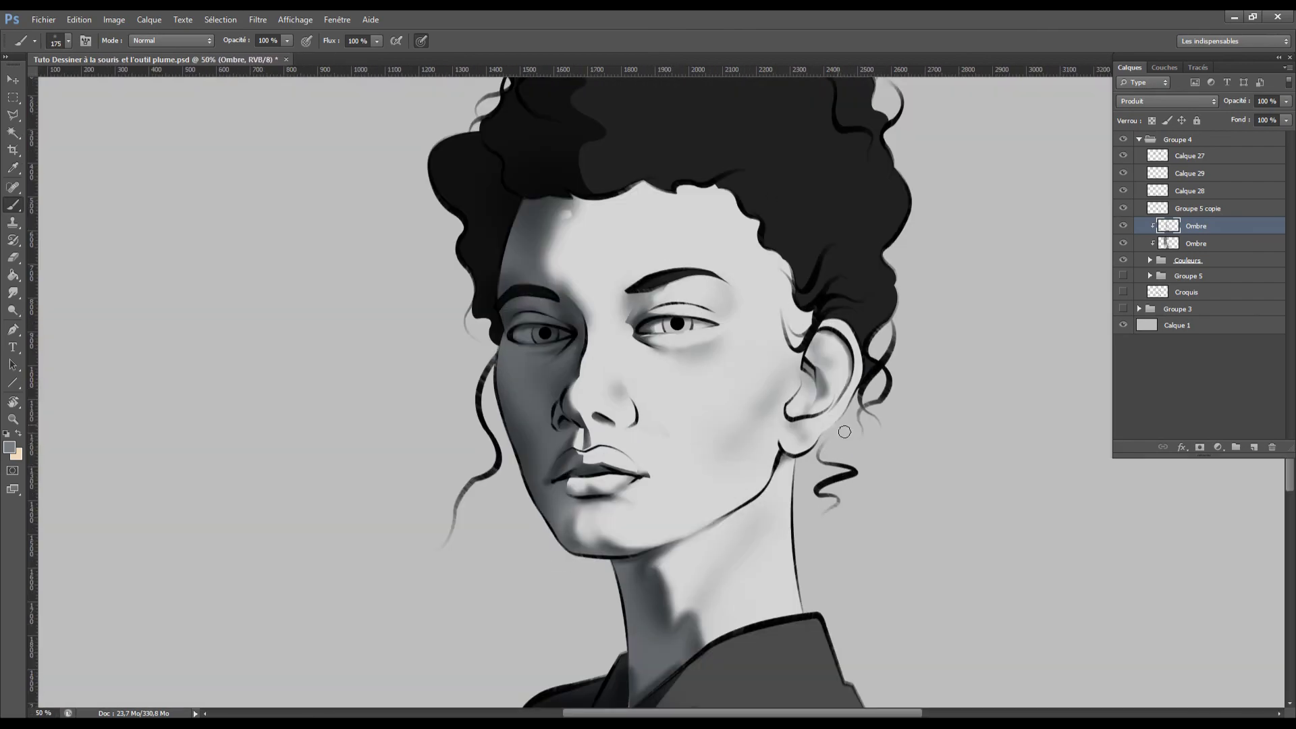
# Select the lower Ombre layer, switch to the Eraser and save the document
pyautogui.click(1194, 244)
pyautogui.press('e')
pyautogui.hotkey('ctrl', 's')
pyautogui.hotkey('ctrl', '-')
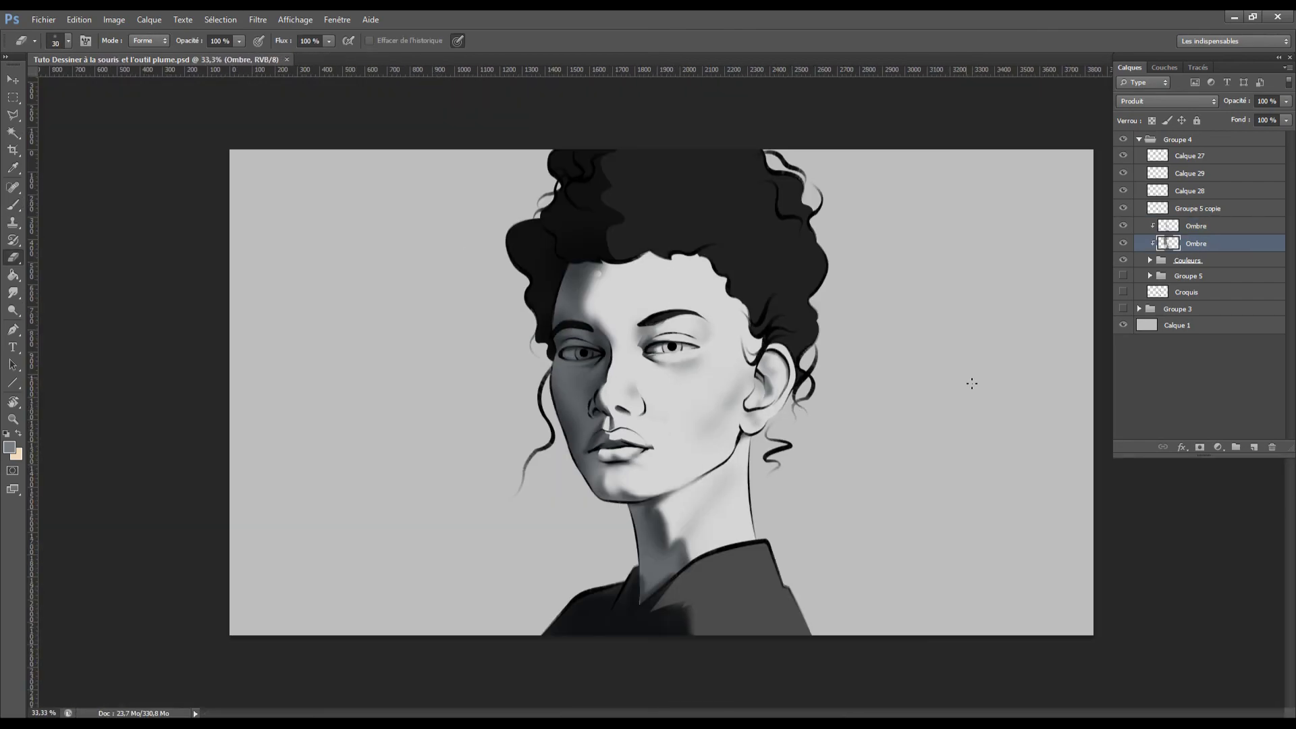
# Create a clipped Superposition layer above the upper Ombre layer and brush light onto the lit cheek
pyautogui.hotkey('ctrl', 'shift', 'alt', 'n')
pyautogui.click(1168, 101)
pyautogui.click(1179, 224)
pyautogui.click(10, 447)
pyautogui.press('Return')
pyautogui.press('b')
pyautogui.moveTo(718, 369); pyautogui.dragTo(687, 391)
# Try a broad stroke of light across the forehead with a much larger brush, and undo it
pyautogui.press(']')
pyautogui.press(']')
pyautogui.press(']')
pyautogui.press(']')
pyautogui.press(']')
pyautogui.press(']')
pyautogui.press(']')
pyautogui.press(']')
pyautogui.press(']')
pyautogui.press(']')
pyautogui.press(']')
pyautogui.press(']')
pyautogui.moveTo(716, 280)
pyautogui.mouseDown()
pyautogui.moveTo(720, 312)
pyautogui.moveTo(630, 317)
pyautogui.mouseUp()
pyautogui.hotkey('ctrl', 'z')
# Brush soft light over the lit cheek, the nose and mouth area, the jaw and the neck
pyautogui.press('[')
pyautogui.press('[')
pyautogui.press('[')
pyautogui.press('[')
pyautogui.press('[')
pyautogui.press('[')
pyautogui.press('[')
pyautogui.press('[')
pyautogui.moveTo(700, 397); pyautogui.dragTo(677, 411)
pyautogui.moveTo(648, 428)
pyautogui.mouseDown()
pyautogui.moveTo(632, 432)
pyautogui.moveTo(629, 483)
pyautogui.mouseUp()
pyautogui.press(']')
pyautogui.press(']')
pyautogui.moveTo(713, 488); pyautogui.dragTo(692, 514)
pyautogui.moveTo(724, 535); pyautogui.dragTo(734, 502)
# Check the portrait flipped horizontally and restore its orientation
pyautogui.hotkey('ctrl', '-')
pyautogui.hotkey('ctrl', 'shift', 'h')
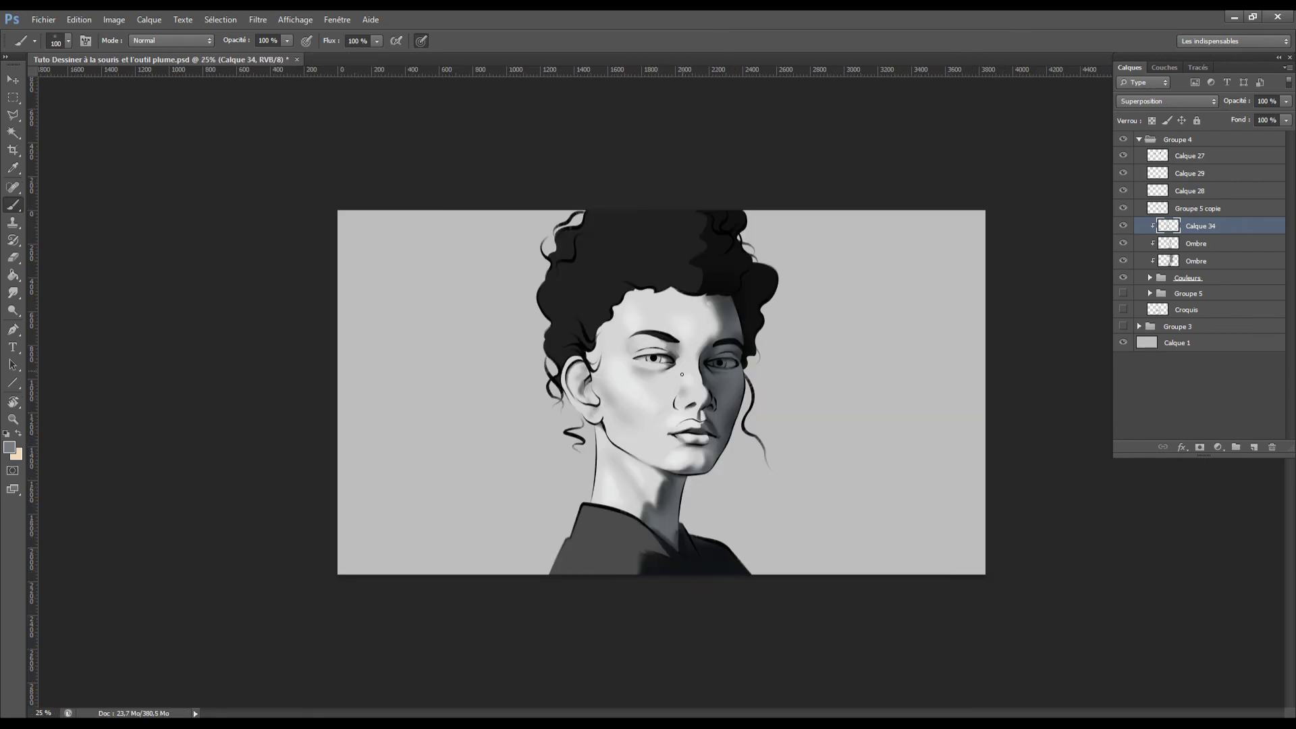
pyautogui.hotkey('ctrl', 'z')
pyautogui.hotkey('ctrl', '+')
pyautogui.hotkey('ctrl', '+')
# Rename Calque 34 as Lumière and add a Hightlight layer above it with ffffff as the foreground color
pyautogui.click(1197, 261)
pyautogui.press('e')
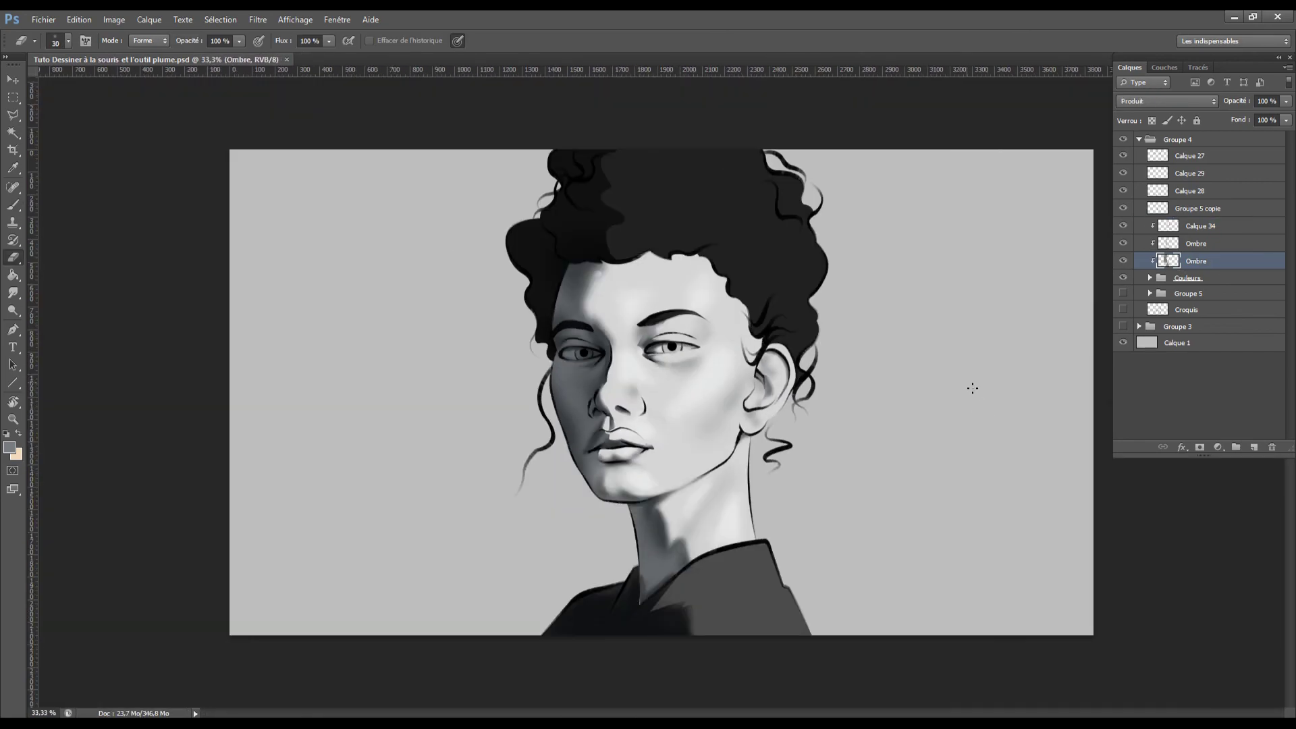
pyautogui.click(1192, 226)
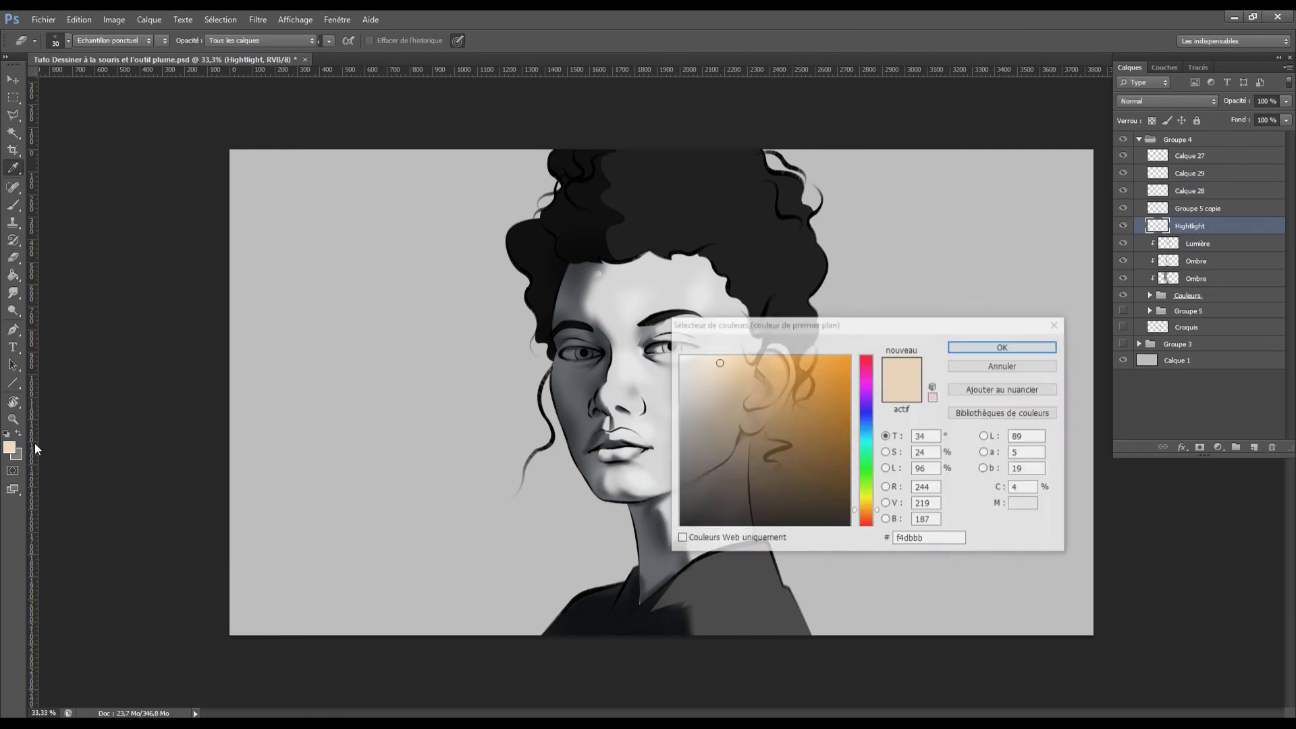
pyautogui.write('ffffff')
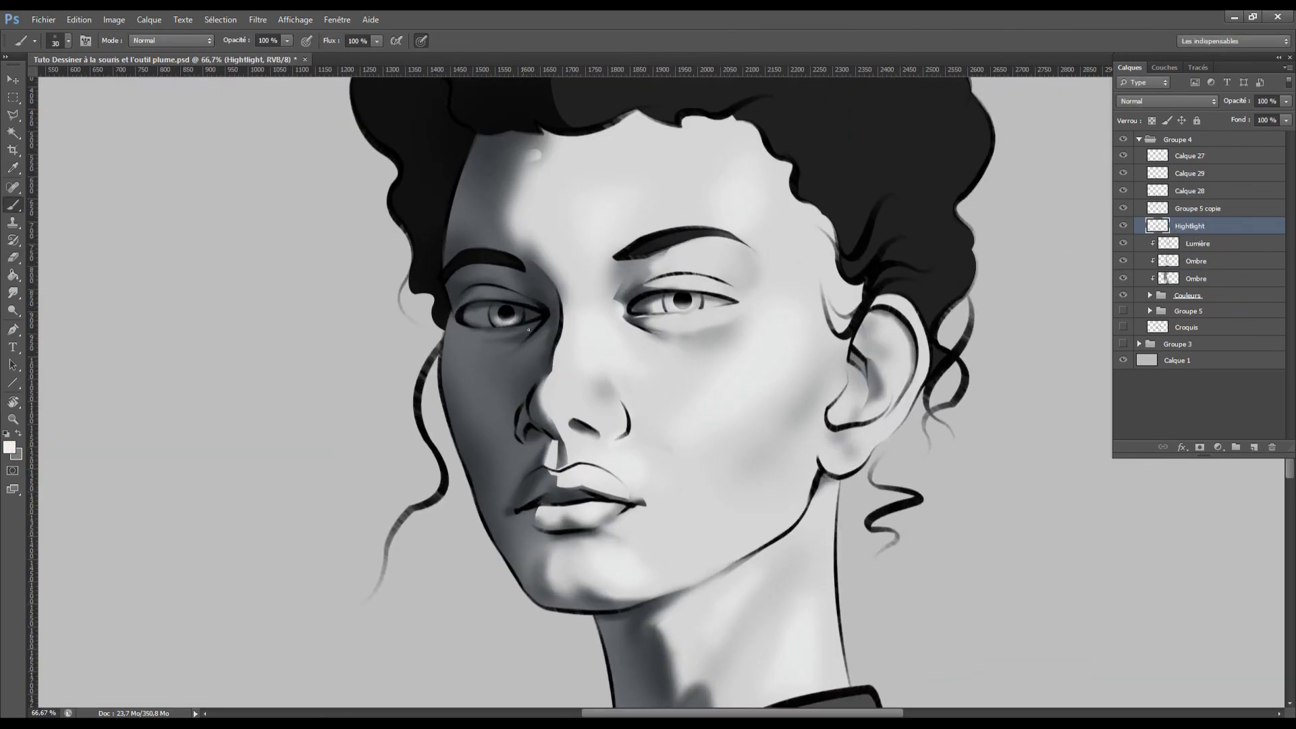
# Paint small white highlights in both eyes and a softer, larger one on the lit cheek
pyautogui.press('p')
pyautogui.press('b')
pyautogui.hotkey('alt', 'BackSpace')
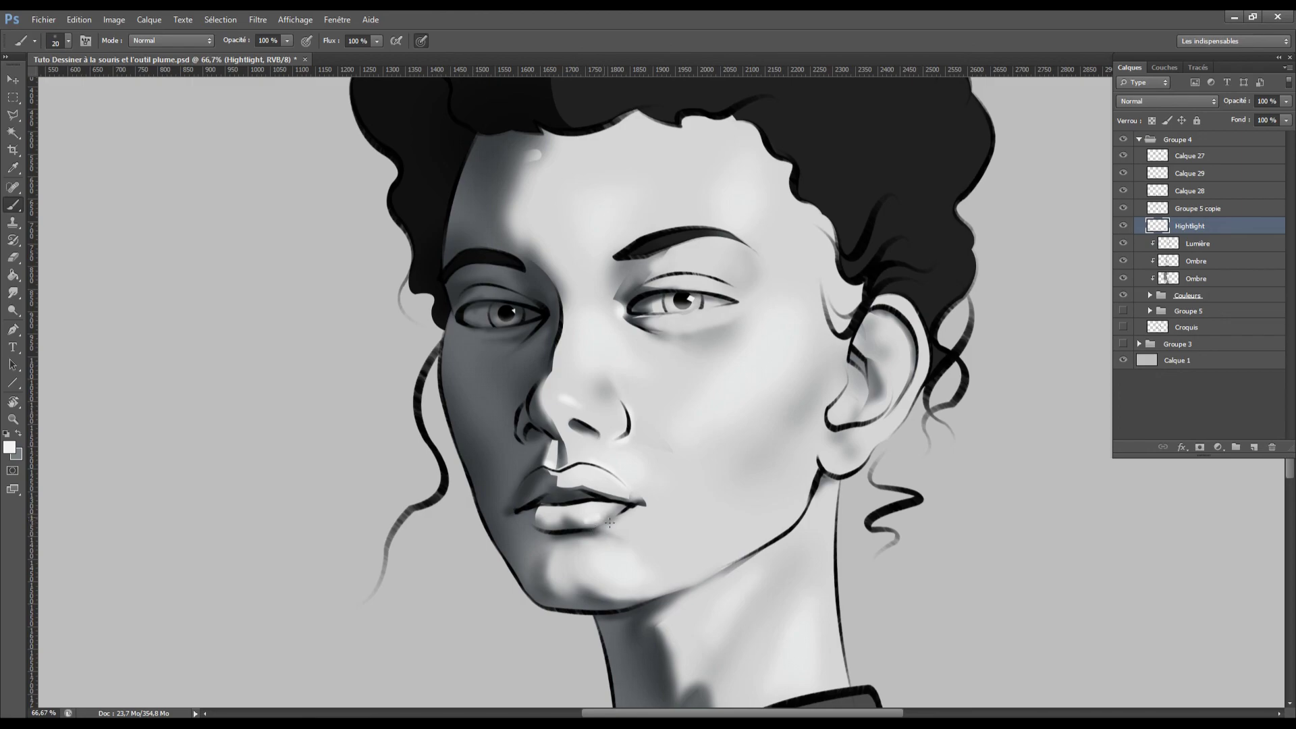
pyautogui.press(']')
pyautogui.press(']')
pyautogui.press(']')
pyautogui.press(']')
pyautogui.press(']')
pyautogui.press(']')
pyautogui.moveTo(774, 350); pyautogui.dragTo(742, 394)
pyautogui.press('e')
pyautogui.press('b')
pyautogui.press(']')
pyautogui.press(']')
pyautogui.press('e')
pyautogui.press('b')
# Flip the image horizontally to check the highlights on the whole portrait
pyautogui.hotkey('ctrl', '-')
pyautogui.hotkey('ctrl', '-')
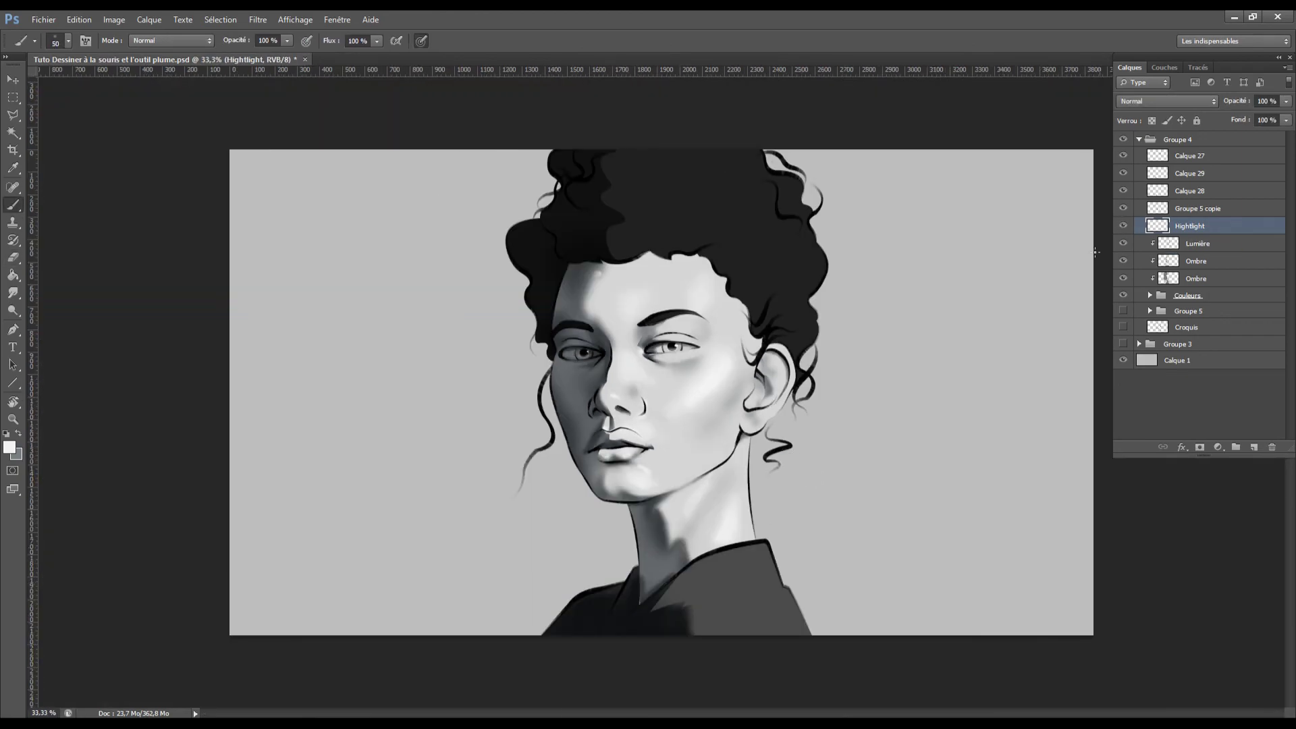
pyautogui.press('e')
pyautogui.hotkey('ctrl', 'shift', 'h')
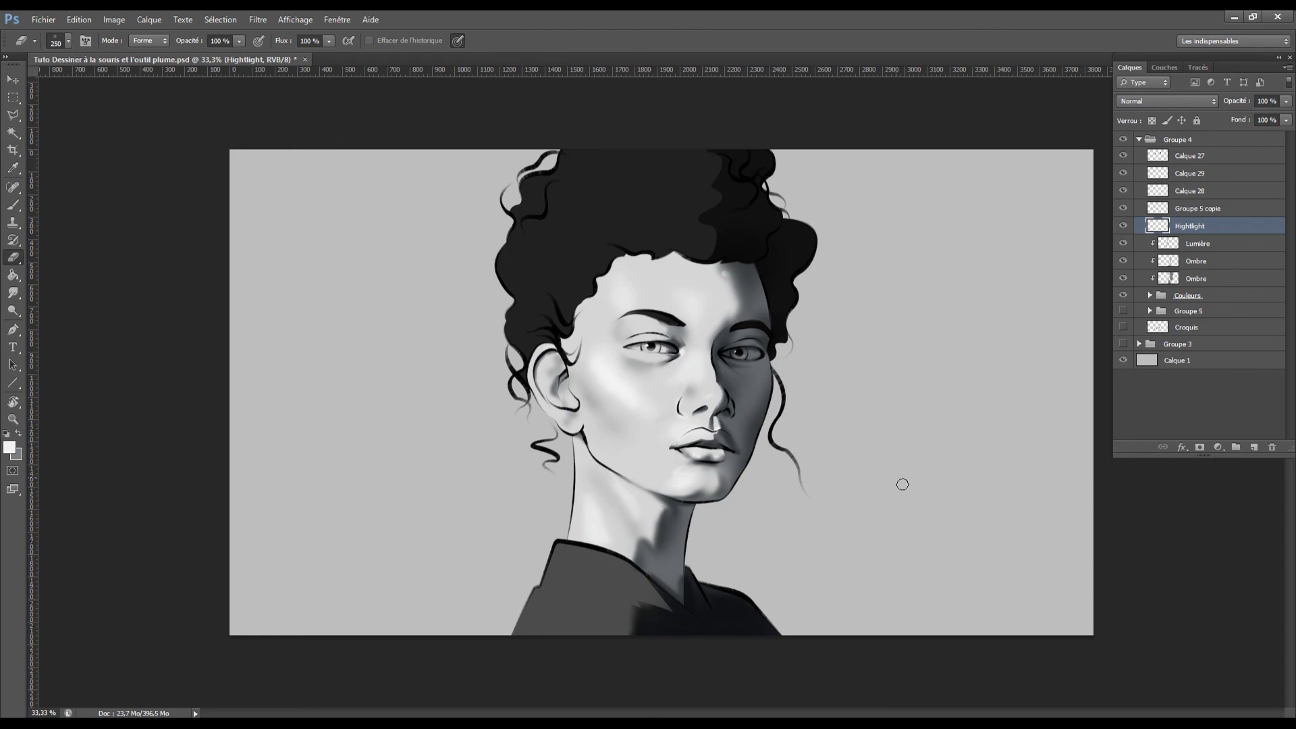
# Add a layer above Hightlight, draw a Pen path along the lit eye's lower lid, and ready a black brush
pyautogui.hotkey('ctrl', '+')
pyautogui.click(1254, 447)
pyautogui.press('p')
pyautogui.click(607, 325)
pyautogui.moveTo(684, 333); pyautogui.dragTo(727, 333)
pyautogui.press('b')
pyautogui.keyDown('alt'); pyautogui.click(683, 330); pyautogui.keyUp('alt')
pyautogui.click(69, 41)
pyautogui.press('Return')
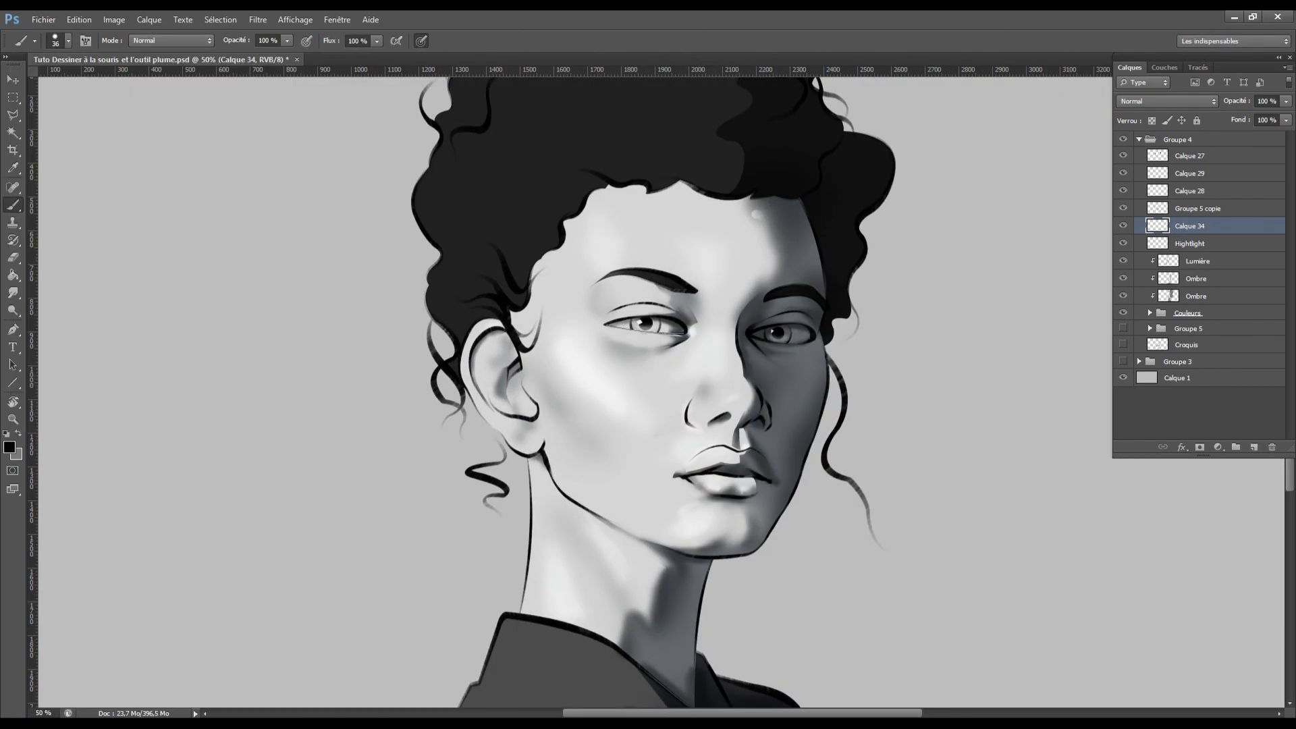
# Stroke the path along the lit eye's lower lid with the black brush and delete the path
pyautogui.press('p')
pyautogui.rightClick(668, 334)
pyautogui.rightClick(746, 333)
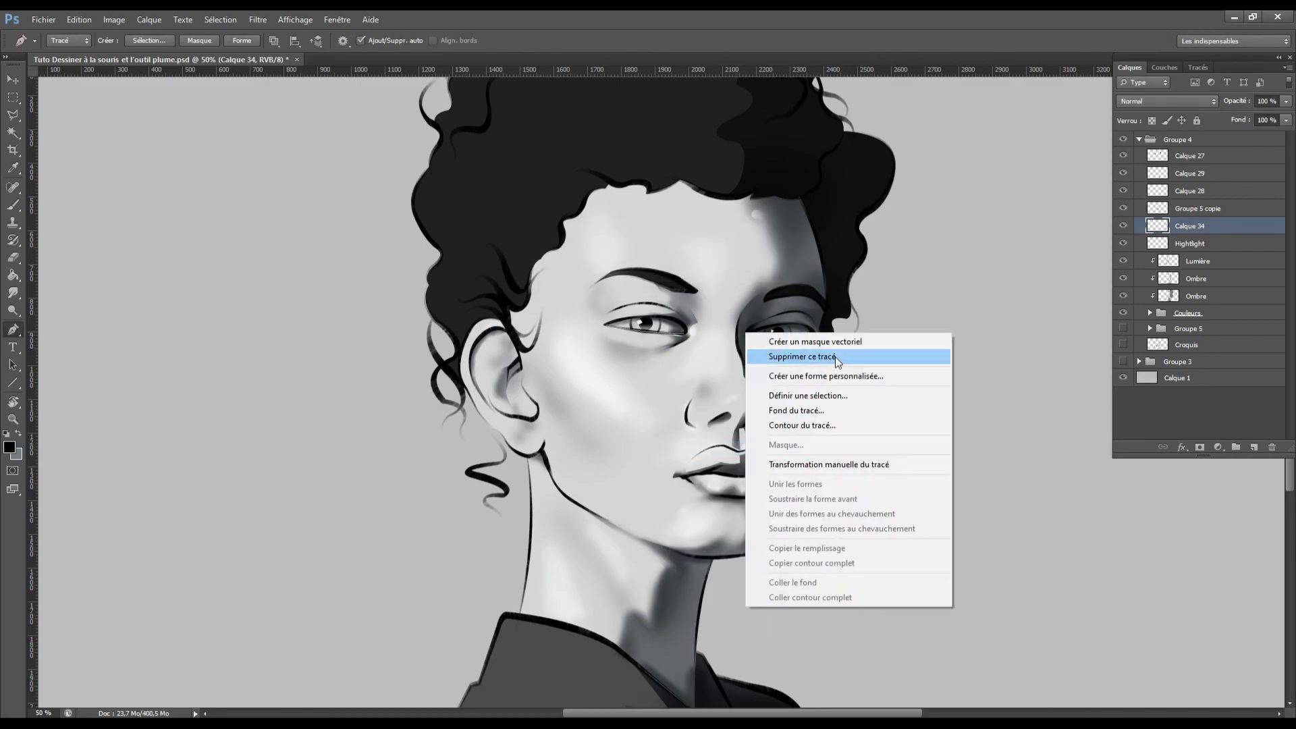
pyautogui.rightClick(775, 379)
pyautogui.click(828, 478)
pyautogui.press('Return')
pyautogui.press('Delete')
pyautogui.press('Delete')
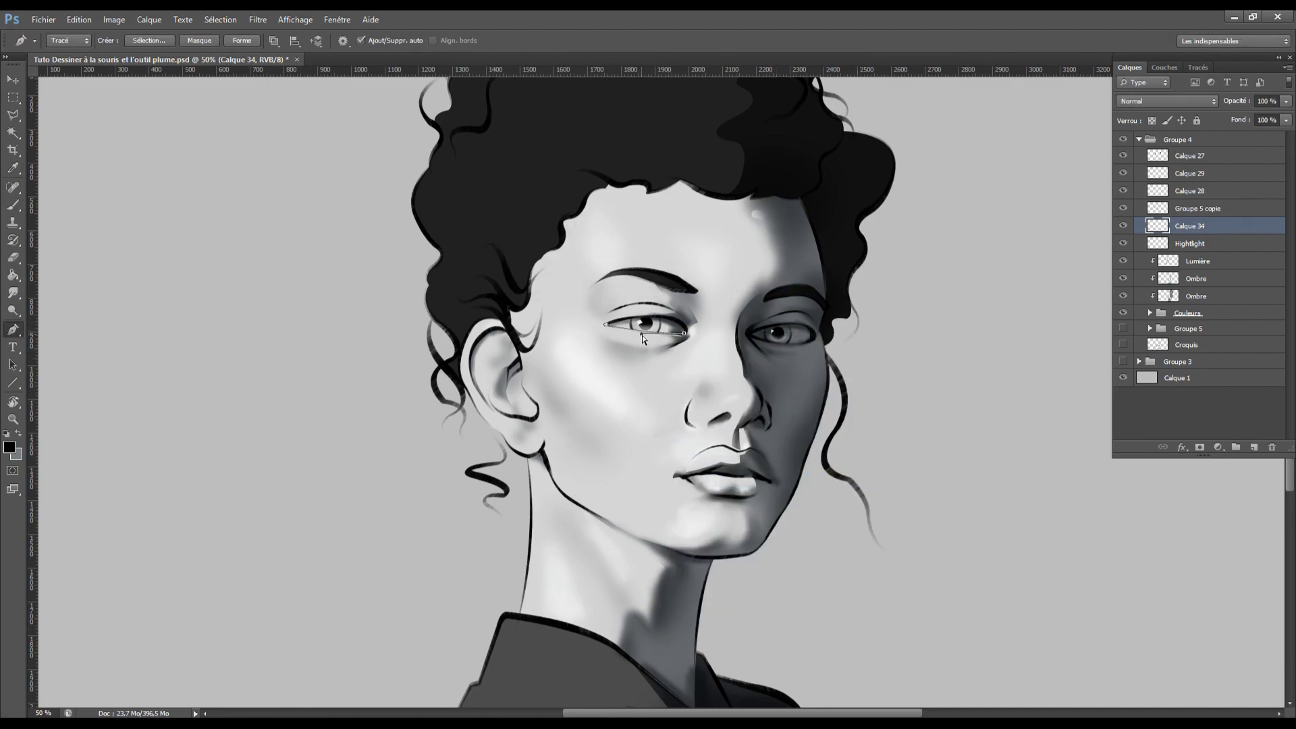
# Draw a curved Pen path along the shadowed eye's lower lid, stroke it in black, and delete the path
pyautogui.click(752, 336)
pyautogui.moveTo(811, 342); pyautogui.dragTo(822, 327)
pyautogui.rightClick(790, 356)
pyautogui.click(843, 455)
pyautogui.press('Return')
pyautogui.press('Delete')
pyautogui.press('Delete')
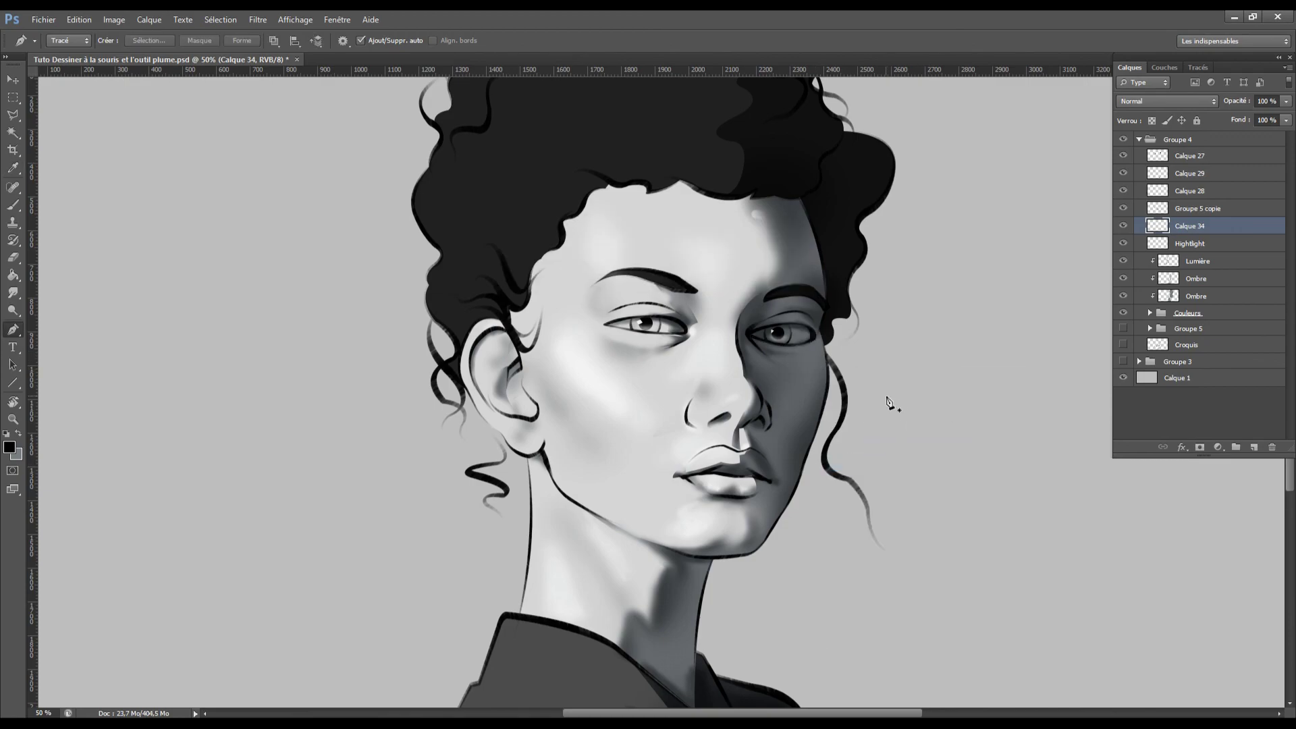
# Flip the image back and ink a short lash at the shadowed eye's outer corner with a stroked Pen path
pyautogui.hotkey('ctrl', 'shift', 'h')
pyautogui.click(505, 327)
pyautogui.click(512, 330)
pyautogui.press('b')
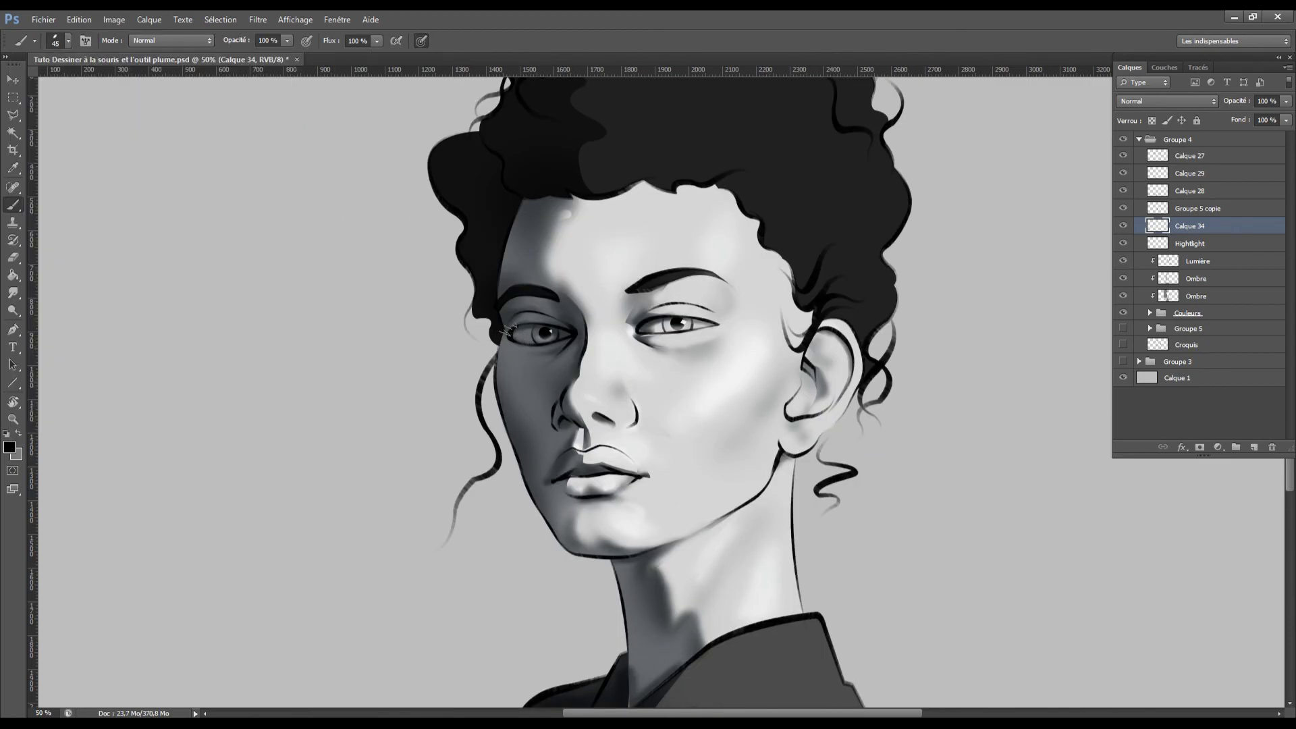
pyautogui.press('p')
pyautogui.rightClick(517, 345)
pyautogui.click(653, 439)
pyautogui.press('Return')
pyautogui.press('Delete')
pyautogui.press('Delete')
# Ink more lashes around the shadowed eye's outer corner with stroked Pen paths, deleting each path
pyautogui.hotkey('ctrl', '+')
pyautogui.click(450, 309)
pyautogui.rightClick(567, 350)
pyautogui.moveTo(462, 312); pyautogui.dragTo(521, 313)
pyautogui.click(714, 442)
pyautogui.press('Return')
pyautogui.press('Delete')
pyautogui.press('Delete')
pyautogui.click(450, 317)
pyautogui.rightClick(574, 286)
pyautogui.click(715, 377)
pyautogui.press('Return')
pyautogui.press('Delete')
pyautogui.press('Delete')
# Ink lashes toward the inner part of the shadowed eye's upper lid with a stroked Pen path
pyautogui.click(521, 303)
pyautogui.rightClick(714, 412)
pyautogui.click(760, 506)
pyautogui.press('Return')
pyautogui.press('Delete')
pyautogui.press('Delete')
# Ink short lashes along the lit eye's upper lid with stroked Pen paths
pyautogui.rightClick(709, 332)
pyautogui.click(756, 424)
pyautogui.press('Return')
pyautogui.press('Delete')
pyautogui.press('Delete')
pyautogui.click(661, 283)
pyautogui.press('Return')
pyautogui.click(684, 287)
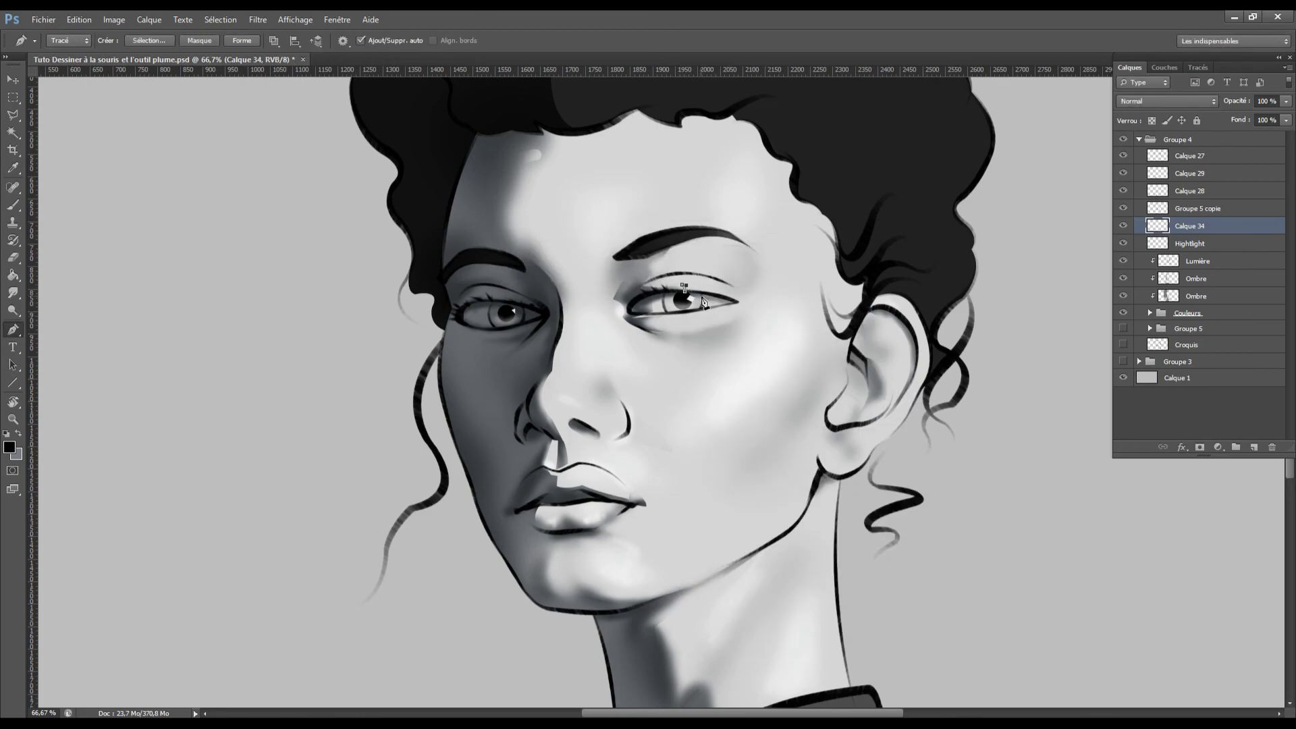
pyautogui.rightClick(753, 335)
pyautogui.click(783, 429)
pyautogui.press('Return')
pyautogui.press('Return')
# Check the upper lashes on the horizontally flipped portrait and restore its orientation
pyautogui.hotkey('ctrl', '-')
pyautogui.hotkey('ctrl', '-')
pyautogui.hotkey('ctrl', 'shift', 'h')
pyautogui.hotkey('ctrl', 'z')
pyautogui.hotkey('ctrl', '+')
pyautogui.hotkey('ctrl', '+')
# Ink short lashes along the lit eye's lower lid with a stroked Pen path
pyautogui.click(680, 314)
pyautogui.rightClick(744, 372)
pyautogui.click(776, 422)
pyautogui.press('Return')
pyautogui.press('Return')
# Ink short lashes along the shadowed eye's lower lid with stroked Pen paths and save the document
pyautogui.click(514, 327)
pyautogui.click(512, 329)
pyautogui.click(522, 327)
pyautogui.click(526, 324)
pyautogui.click(528, 327)
pyautogui.rightClick(574, 368)
pyautogui.click(605, 456)
pyautogui.press('Return')
pyautogui.press('Return')
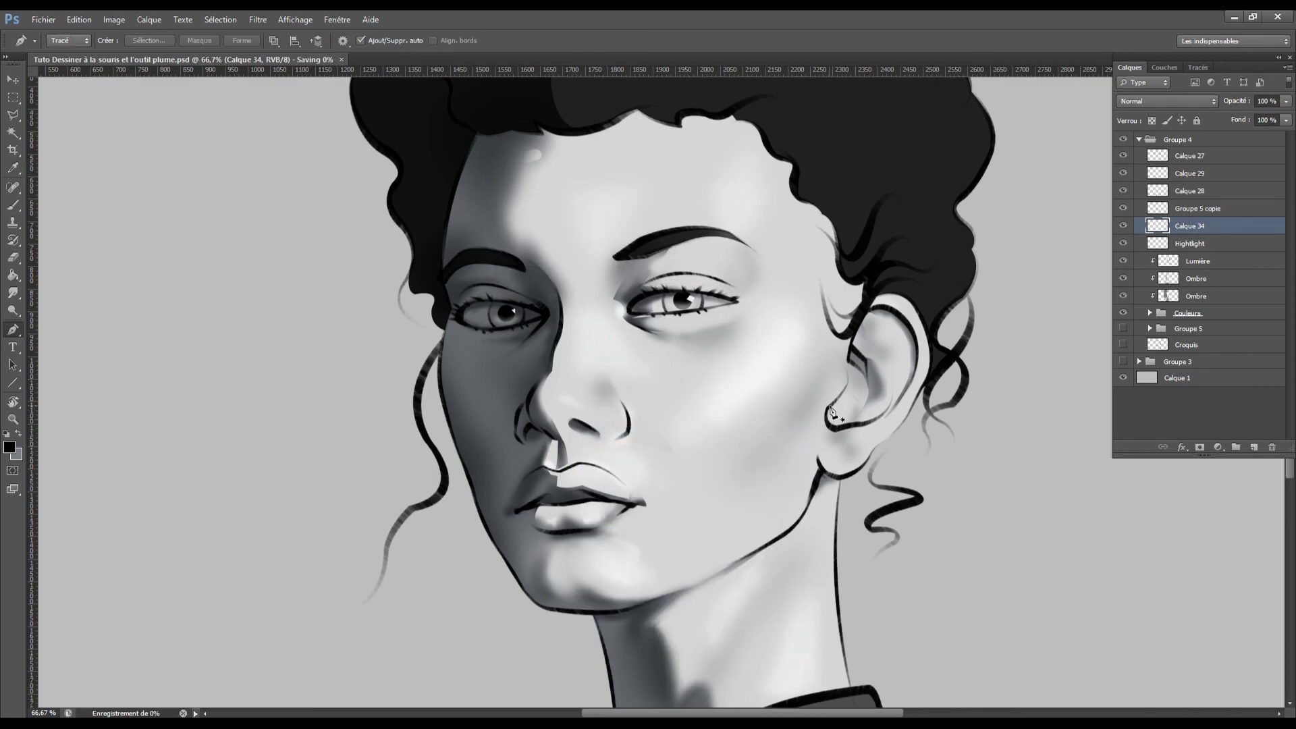
# Add a clipped layer above the upper Ombre layer and select the lit eye's opening with a closed Pen path
pyautogui.click(1231, 277)
pyautogui.click(1255, 447)
pyautogui.press('x')
pyautogui.click(631, 309)
pyautogui.moveTo(735, 301)
pyautogui.mouseDown()
pyautogui.moveTo(785, 333)
pyautogui.moveTo(839, 337)
pyautogui.mouseUp()
pyautogui.moveTo(630, 309); pyautogui.dragTo(630, 347)
pyautogui.rightClick(654, 312)
pyautogui.click(686, 375)
pyautogui.press('Return')
# Choose a brush preset and paint grey shading inside the lit eye's selection
pyautogui.press('b')
pyautogui.click(68, 41)
pyautogui.moveTo(337, 169); pyautogui.dragTo(337, 270)
pyautogui.doubleClick(179, 290)
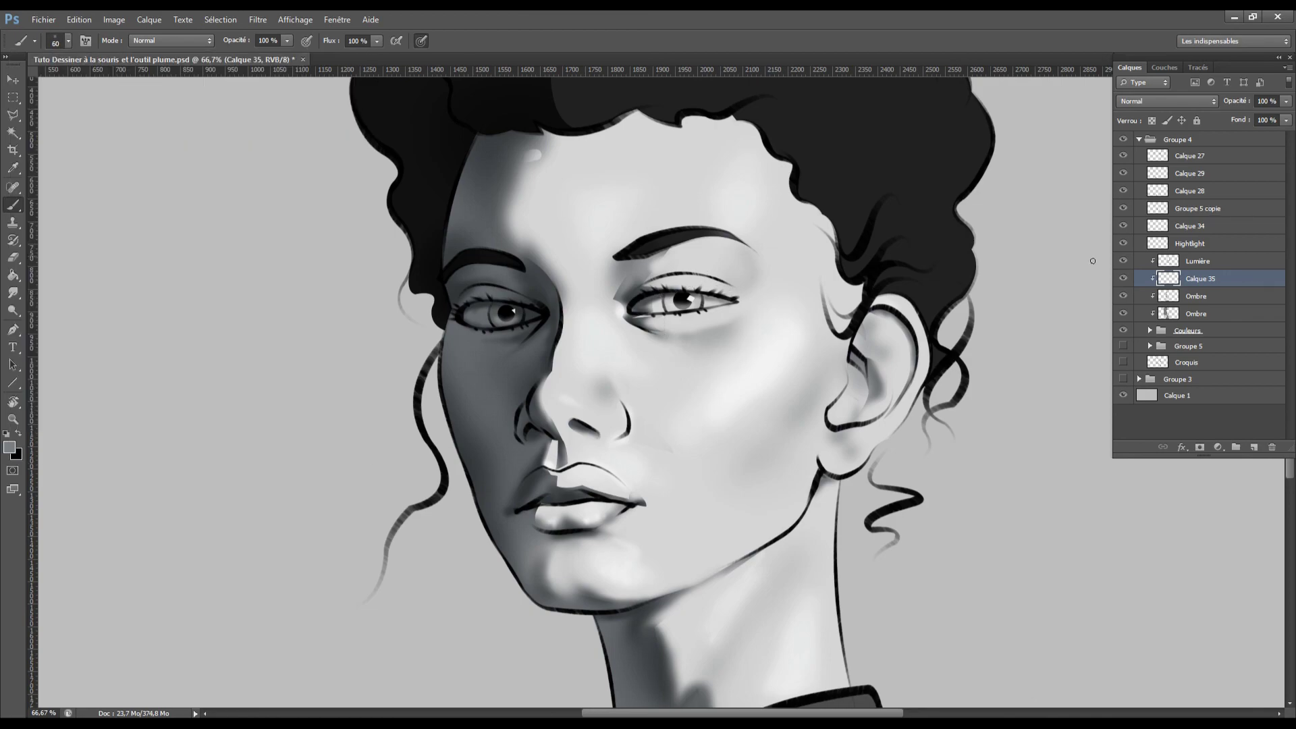
pyautogui.moveTo(701, 298); pyautogui.dragTo(730, 301)
# Outline the shadowed eye's opening with a closed Pen path, convert it to a selection and hide the selection edges for shading
pyautogui.press('p')
pyautogui.click(546, 315)
pyautogui.moveTo(510, 328)
pyautogui.mouseDown()
pyautogui.moveTo(467, 319)
pyautogui.moveTo(500, 301)
pyautogui.mouseUp()
pyautogui.keyDown('alt'); pyautogui.click(515, 310); pyautogui.keyUp('alt')
pyautogui.click(466, 321)
pyautogui.click(461, 315)
pyautogui.click(462, 307)
pyautogui.click(545, 316)
pyautogui.hotkey('ctrl', 'Return')
pyautogui.press('b')
pyautogui.hotkey('ctrl', 'h')
pyautogui.hotkey('ctrl', '-')
pyautogui.hotkey('ctrl', '-')
# Rename the eye shading layer as Ombre and add another clipped layer named Ombre with the Produit blending mode
pyautogui.doubleClick(1201, 279)
pyautogui.write('Ombre')
pyautogui.press('Return')
pyautogui.click(1254, 448)
pyautogui.doubleClick(1201, 279)
pyautogui.write('Ombre')
pyautogui.keyDown('ctrl'); pyautogui.click(1169, 335); pyautogui.keyUp('ctrl')
pyautogui.click(1167, 101)
pyautogui.click(1141, 143)
# Brush shading around the shadowed eye on the new Ombre layer and check it on the horizontally flipped portrait
pyautogui.moveTo(606, 339)
pyautogui.mouseDown()
pyautogui.moveTo(580, 401)
pyautogui.moveTo(565, 373)
pyautogui.mouseUp()
pyautogui.press('[')
pyautogui.press('[')
pyautogui.press('[')
pyautogui.press('[')
pyautogui.press('[')
pyautogui.press('[')
pyautogui.hotkey('ctrl', 'shift', 'h')
pyautogui.press('e')
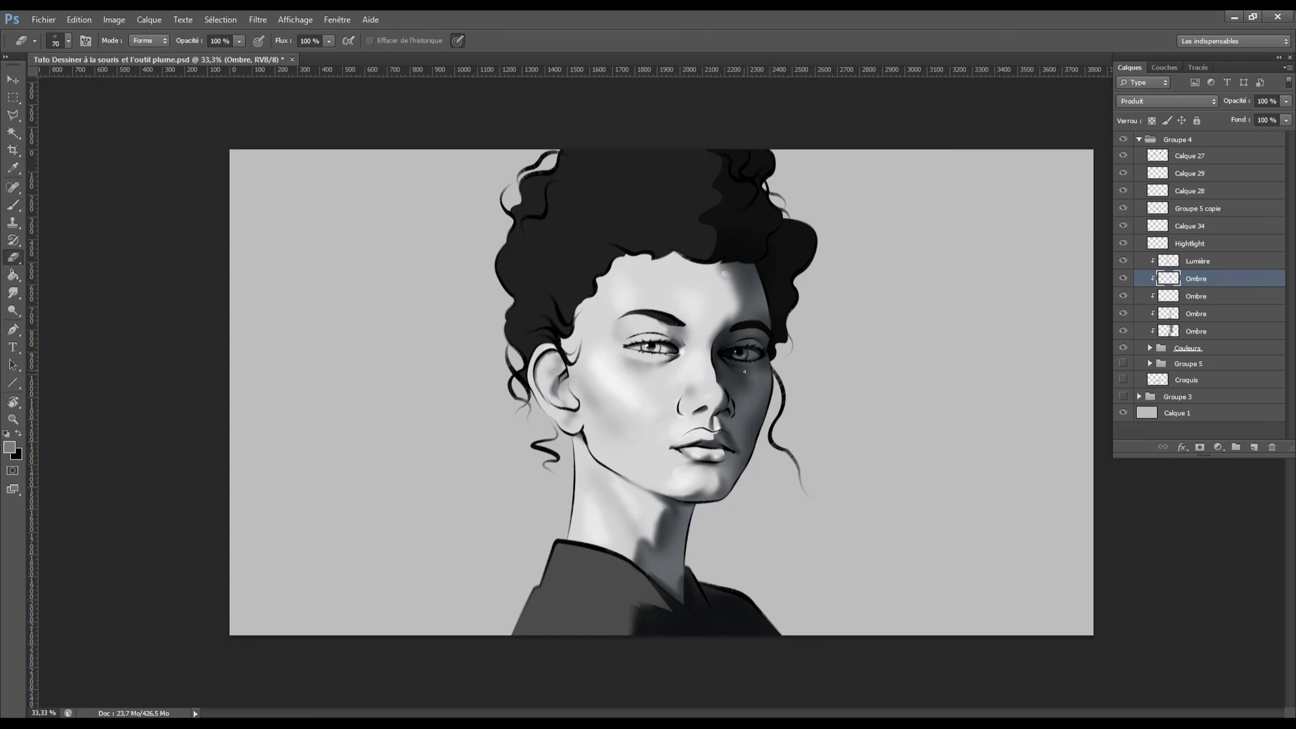
pyautogui.hotkey('ctrl', 'shift', 'h')
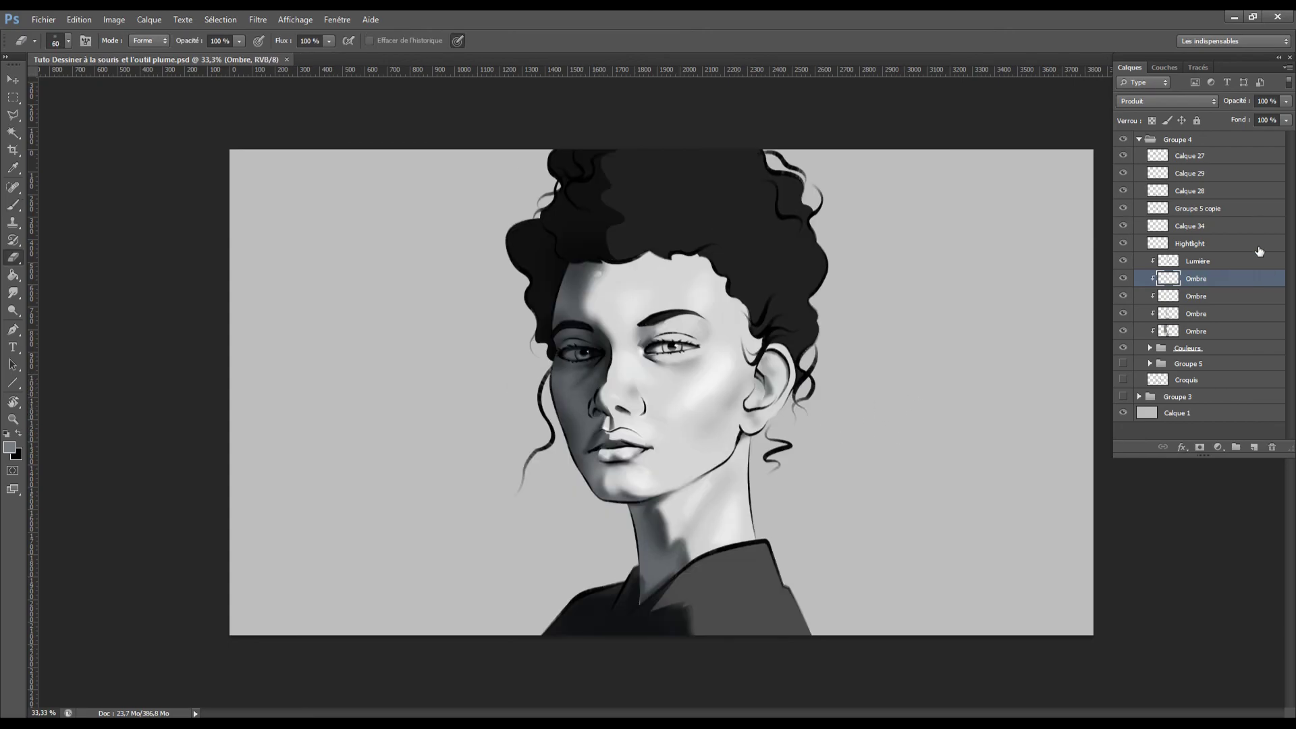
# Add a layer above Calque 34 and set up the brush with black for inking the hair
pyautogui.click(1235, 226)
pyautogui.click(1254, 447)
pyautogui.press('x')
pyautogui.click(68, 41)
pyautogui.click(68, 42)
pyautogui.press('b')
pyautogui.click(68, 41)
pyautogui.click(68, 41)
# Ink wavy strands inside the dark hair above the shadowed side of the forehead with stroked Pen paths
pyautogui.press('p')
pyautogui.click(555, 223)
pyautogui.click(574, 260)
pyautogui.moveTo(563, 240); pyautogui.dragTo(601, 219)
pyautogui.press('b')
pyautogui.press('Return')
pyautogui.press('p')
pyautogui.press('Return')
pyautogui.click(567, 200)
pyautogui.keyDown('alt'); pyautogui.click(584, 216); pyautogui.keyUp('alt')
pyautogui.moveTo(585, 228); pyautogui.dragTo(572, 240)
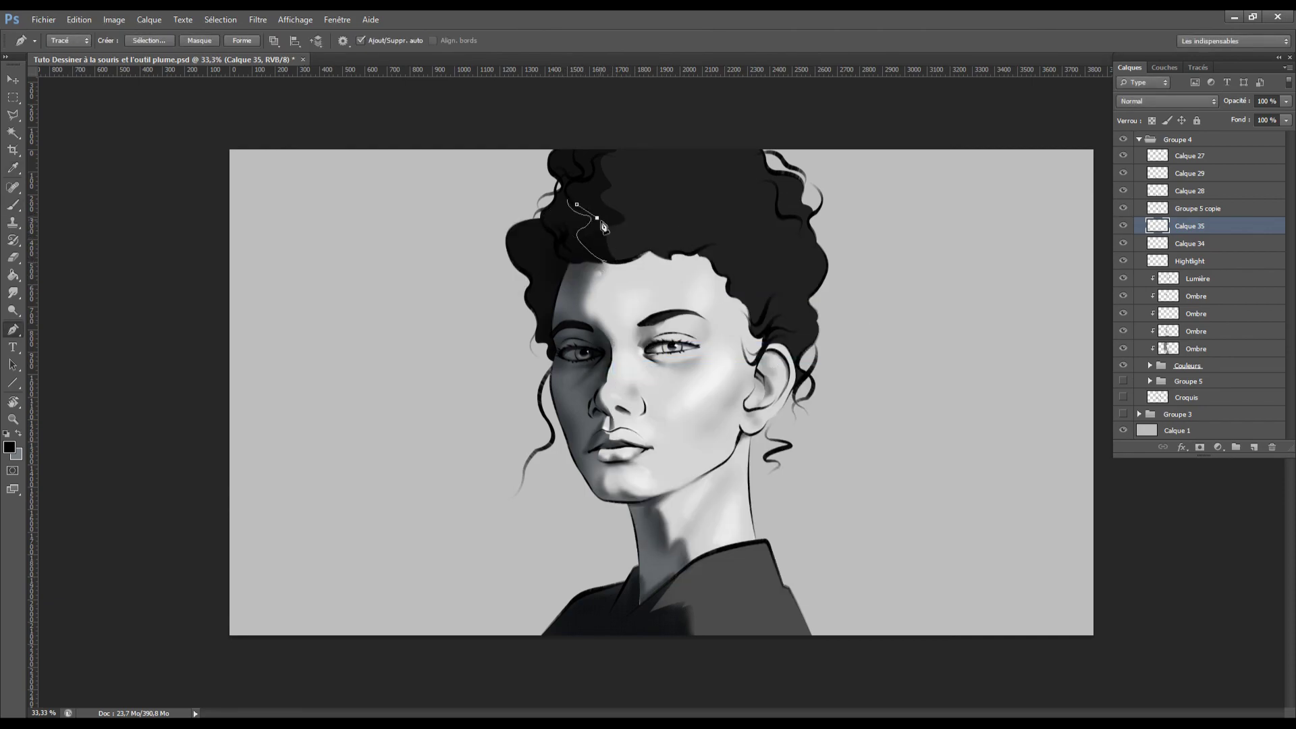
pyautogui.rightClick(743, 367)
pyautogui.click(797, 498)
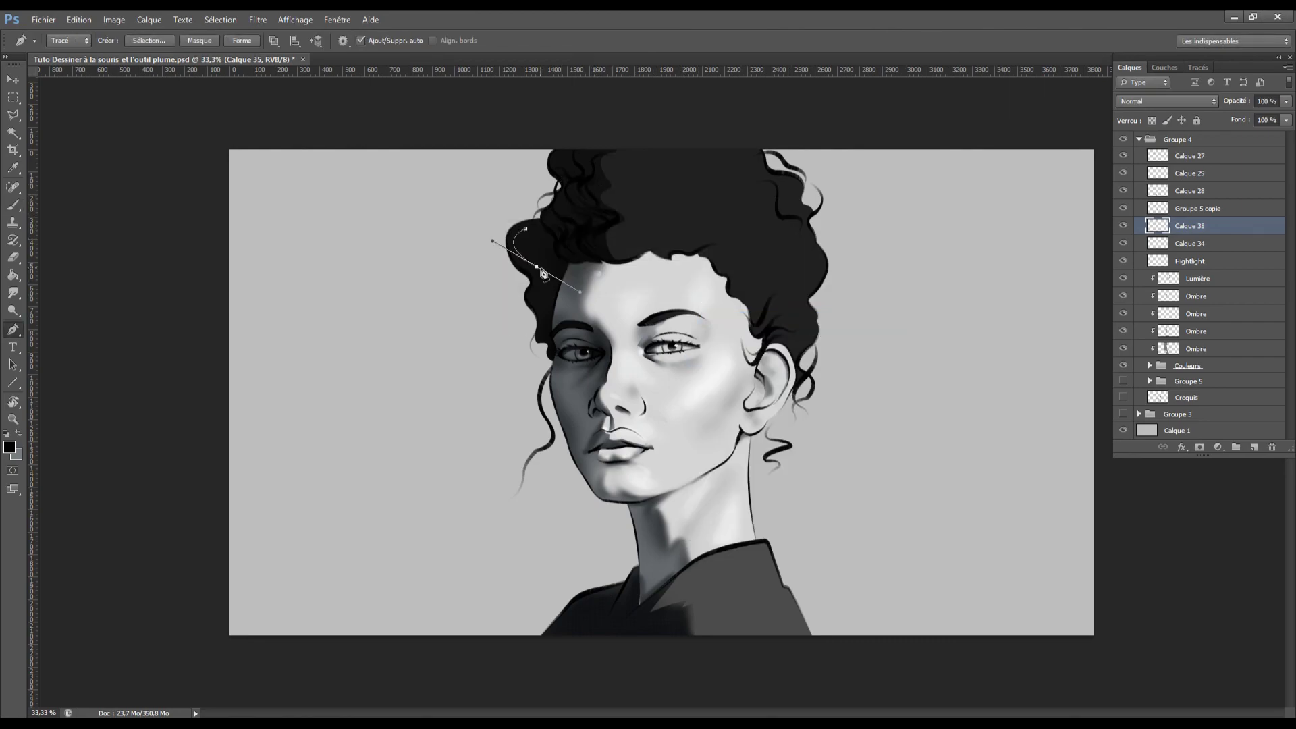
# Ink curls in the side roll of hair and beside the shadowed temple with stroked Pen paths
pyautogui.moveTo(543, 304); pyautogui.dragTo(564, 310)
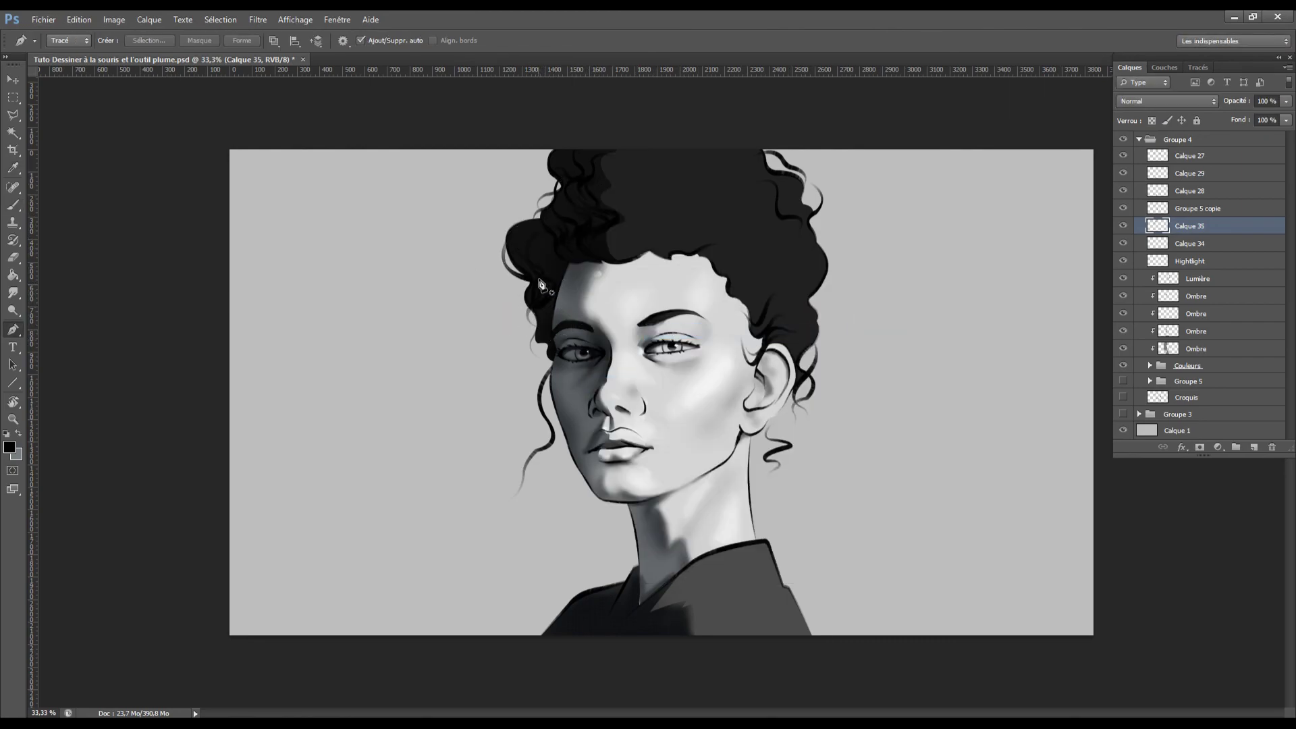
pyautogui.moveTo(535, 362); pyautogui.dragTo(554, 373)
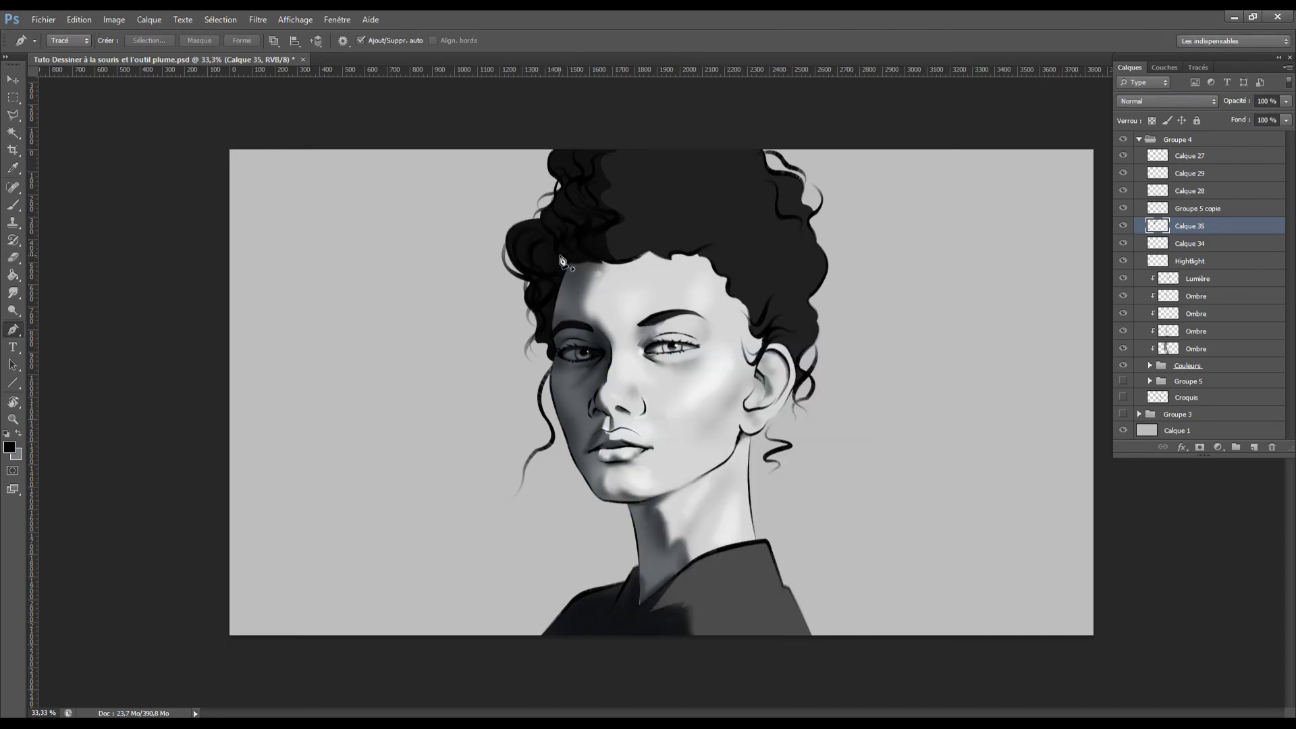
pyautogui.click(559, 255)
pyautogui.moveTo(546, 266); pyautogui.dragTo(555, 289)
pyautogui.click(551, 245)
pyautogui.moveTo(547, 307); pyautogui.dragTo(556, 314)
pyautogui.keyDown('ctrl'); pyautogui.click(565, 330); pyautogui.keyUp('ctrl')
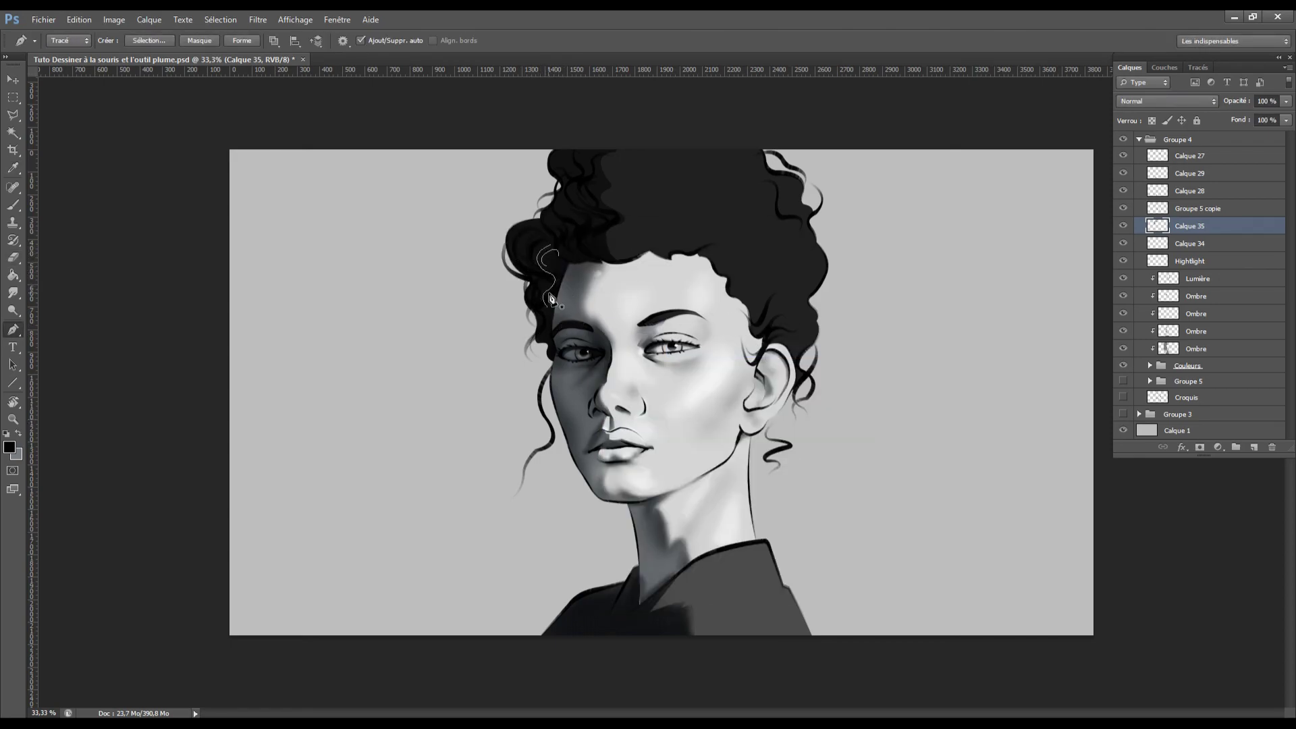
pyautogui.press('Return')
# Ink curls near the hair's upper edge and above the middle of the forehead with stroked Pen paths
pyautogui.click(565, 139)
pyautogui.moveTo(549, 169); pyautogui.dragTo(569, 197)
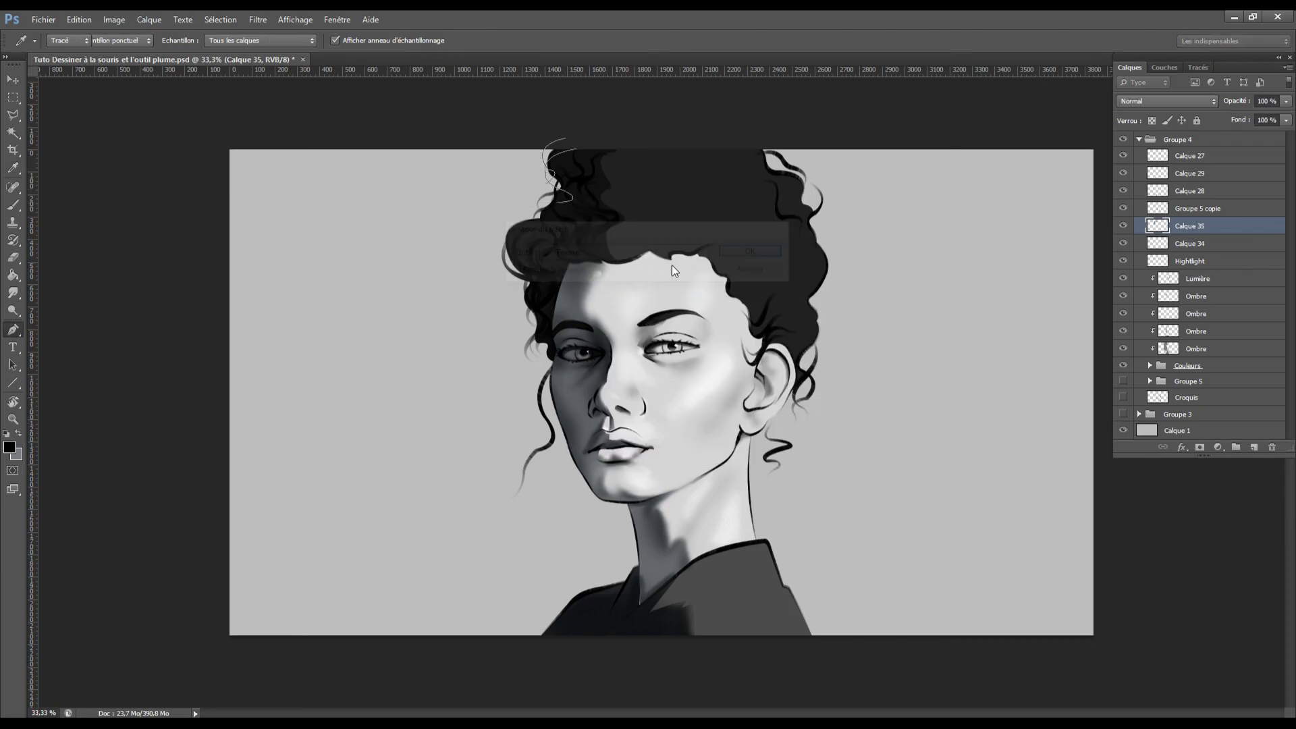
pyautogui.click(612, 224)
pyautogui.moveTo(633, 214); pyautogui.dragTo(628, 222)
pyautogui.rightClick(707, 264)
pyautogui.click(746, 351)
pyautogui.press('Return')
# Ink wavy strands in the lit side of the hair and along its forehead hairline with stroked Pen paths
pyautogui.click(755, 213)
pyautogui.moveTo(737, 234); pyautogui.dragTo(729, 241)
pyautogui.click(765, 216)
pyautogui.moveTo(749, 238); pyautogui.dragTo(767, 276)
pyautogui.rightClick(768, 277)
pyautogui.click(865, 373)
pyautogui.press('Return')
pyautogui.press('Return')
pyautogui.click(701, 260)
pyautogui.rightClick(741, 309)
pyautogui.click(838, 404)
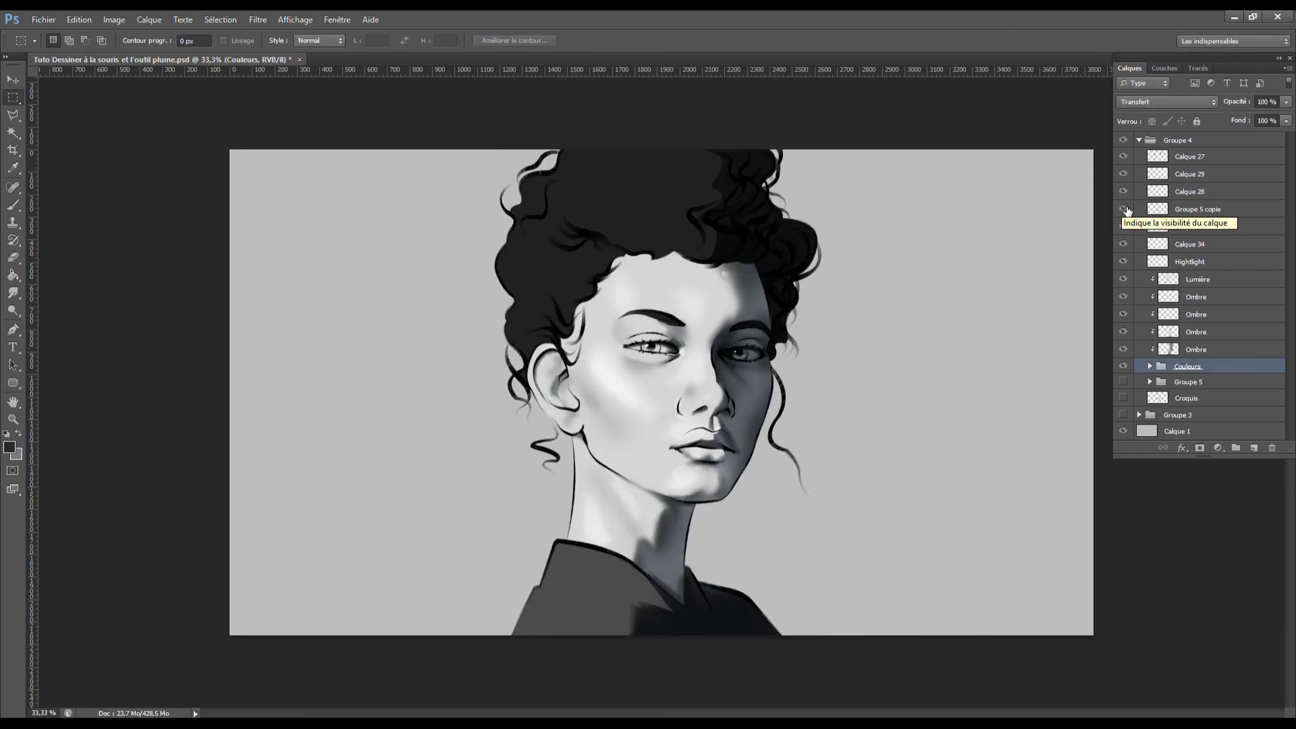
# Refine the shadowed eyebrow on the flipped portrait by reshaping the outer end of its Forme 10 fill
pyautogui.click(1198, 209)
pyautogui.hotkey('ctrl', '+')
pyautogui.hotkey('ctrl', '+')
pyautogui.click(258, 20)
pyautogui.click(291, 115)
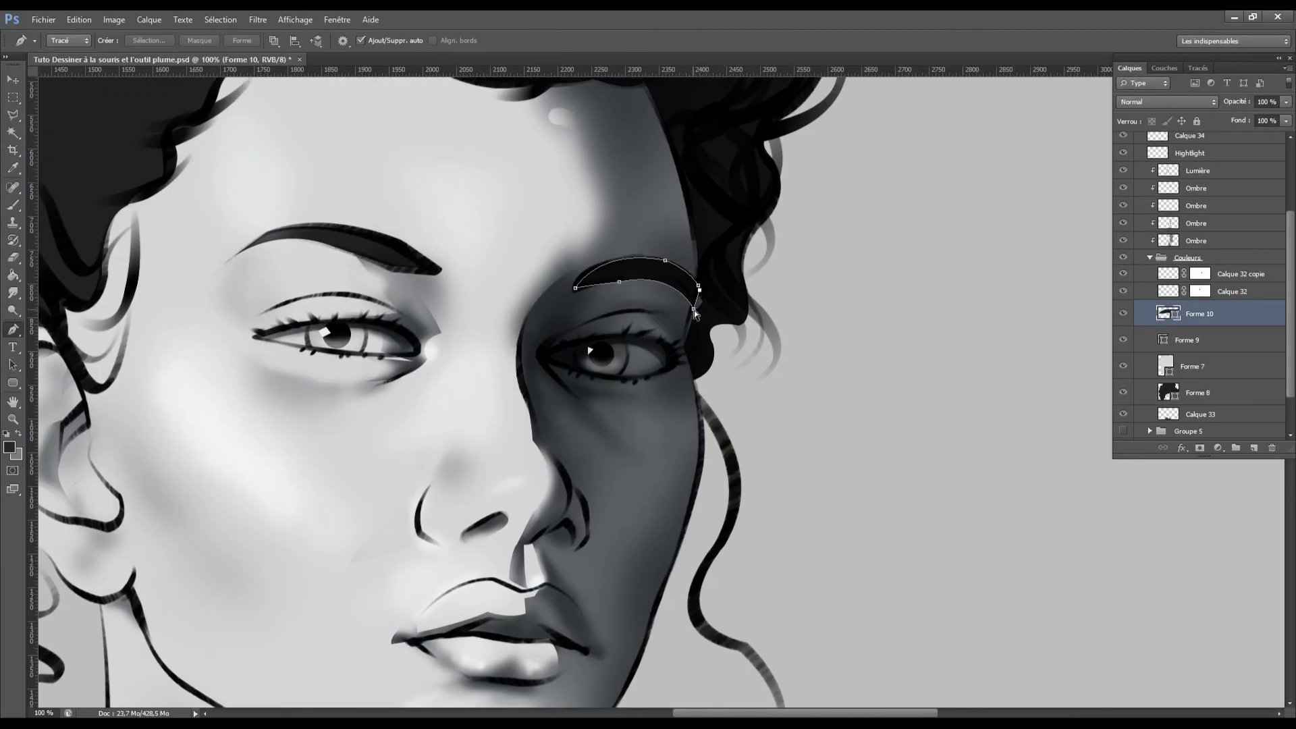
pyautogui.moveTo(694, 310)
pyautogui.mouseDown()
pyautogui.moveTo(694, 282)
pyautogui.moveTo(693, 293)
pyautogui.mouseUp()
pyautogui.click(1241, 360)
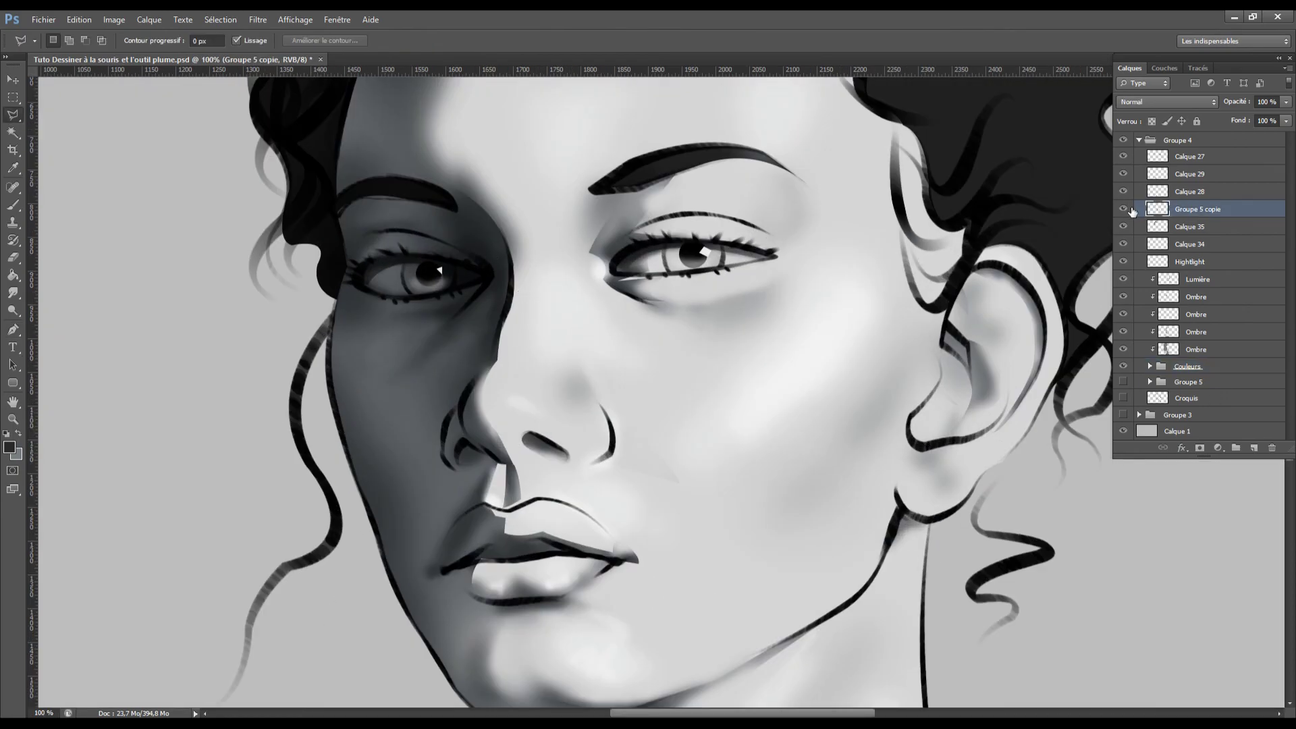
# Lasso the shadowed eye's line work on Groupe 5 copie, adjust it slightly with Free Transform and check it flipped
pyautogui.moveTo(358, 245); pyautogui.dragTo(456, 252)
pyautogui.hotkey('ctrl', 't')
pyautogui.moveTo(342, 276); pyautogui.dragTo(349, 276)
pyautogui.press('Return')
pyautogui.hotkey('ctrl', '-')
pyautogui.hotkey('ctrl', '-')
pyautogui.hotkey('ctrl', '-')
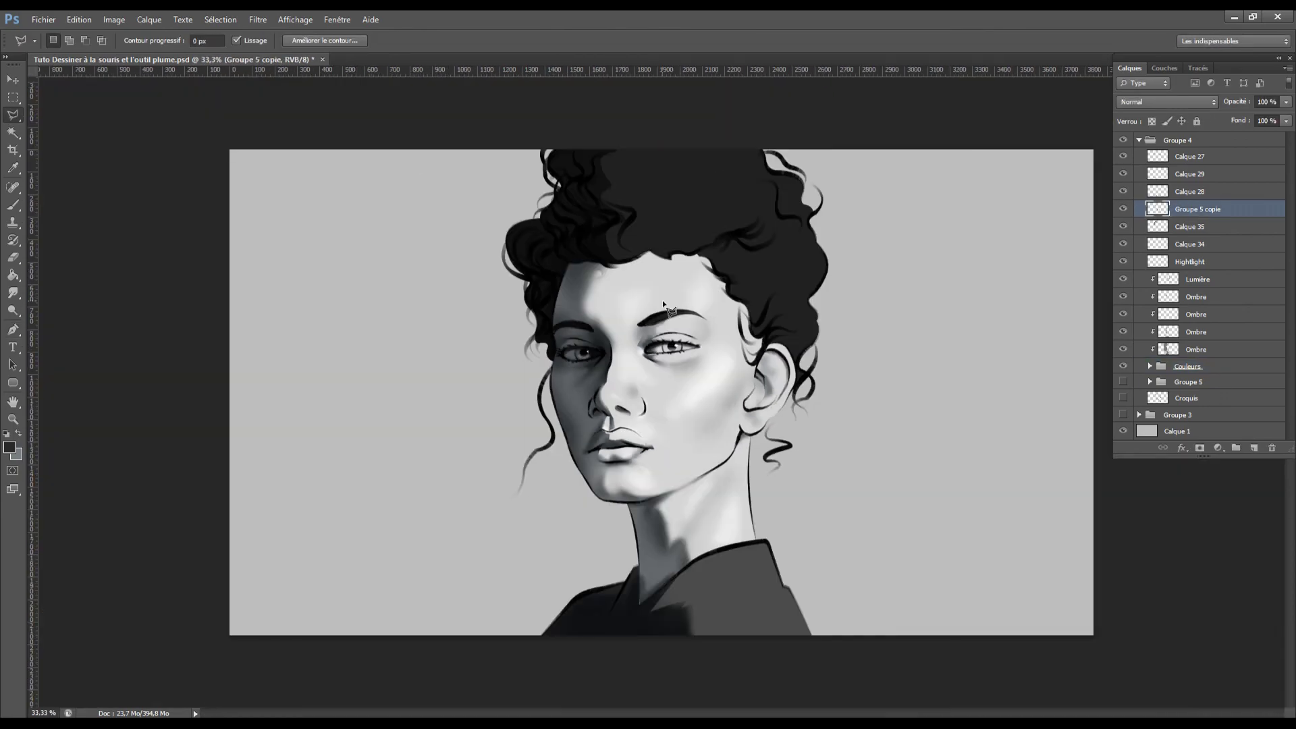
pyautogui.hotkey('ctrl', 'shift', 'h')
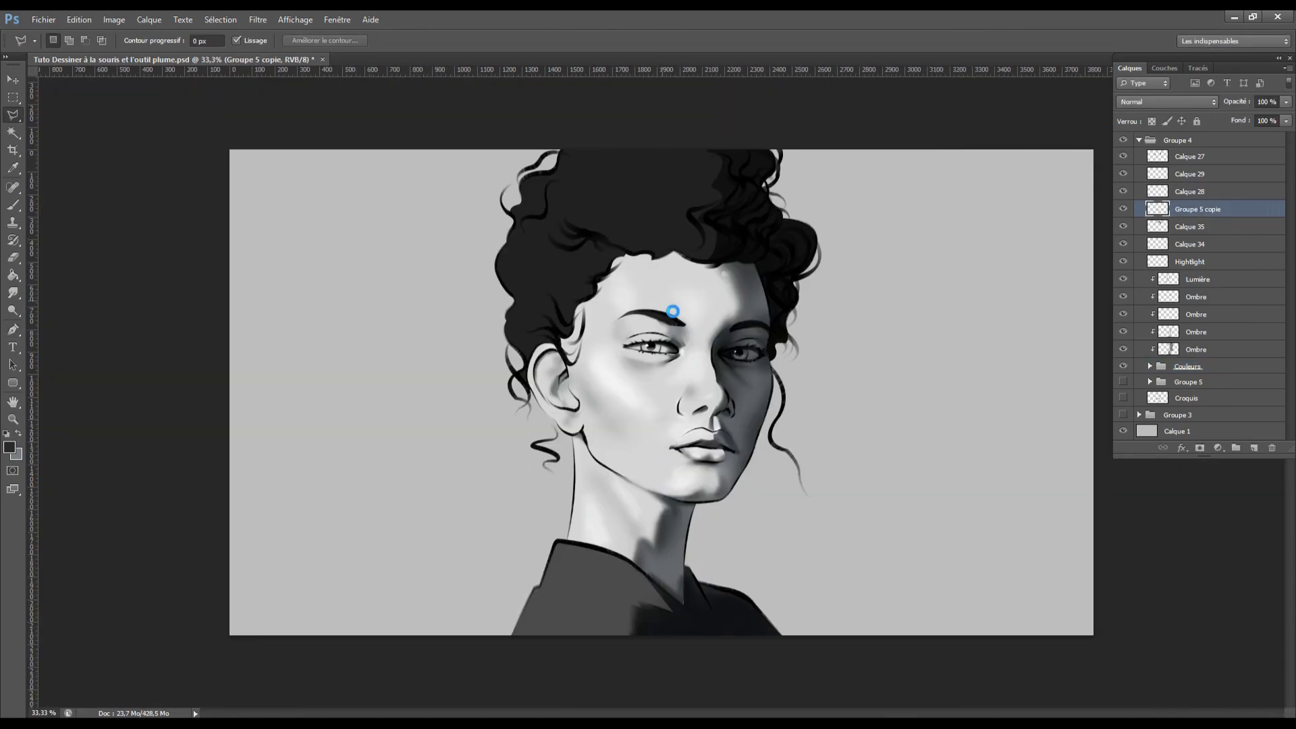
pyautogui.hotkey('ctrl', 'shift', 'h')
# Select the uppermost Ombre layer and set up the brush with a grey foreground colour
pyautogui.click(1196, 297)
pyautogui.press('b')
pyautogui.click(68, 41)
pyautogui.press('x')
pyautogui.click(9, 447)
pyautogui.click(1004, 346)
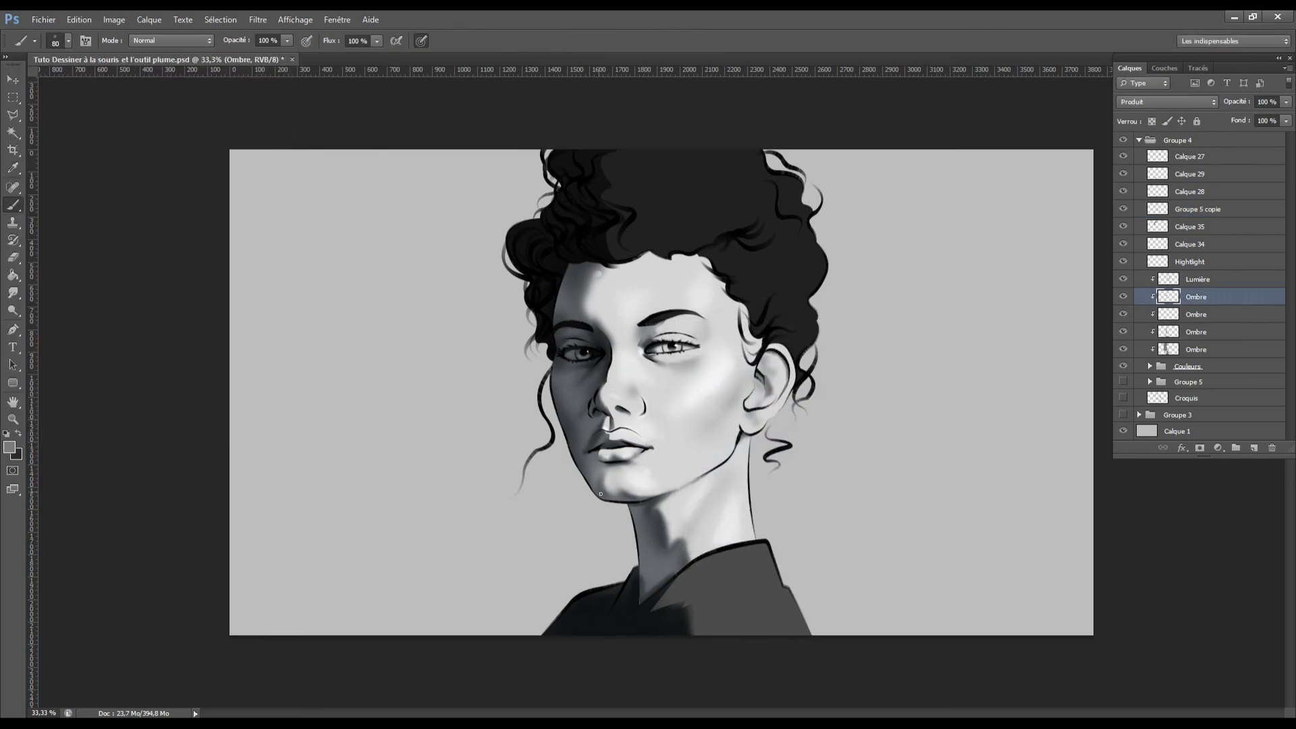
# Lasso the shadowed nostril's outline on Groupe 5 copie, adjust it slightly and release the selection
pyautogui.click(1198, 209)
pyautogui.hotkey('ctrl', '+')
pyautogui.hotkey('ctrl', '+')
pyautogui.click(1124, 209)
pyautogui.click(1125, 209)
pyautogui.hotkey('ctrl', '+')
pyautogui.press('l')
pyautogui.moveTo(458, 429); pyautogui.dragTo(458, 420)
pyautogui.hotkey('ctrl', 'd')
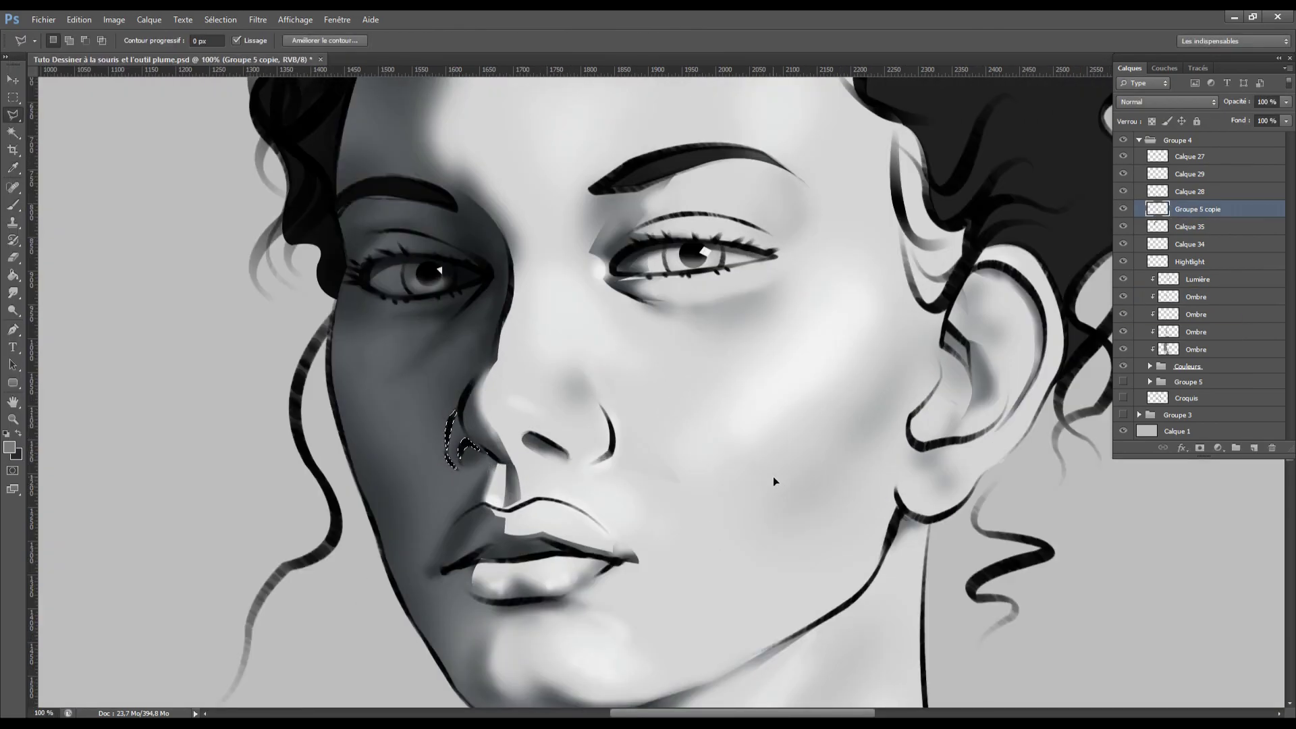
pyautogui.hotkey('ctrl', '-')
pyautogui.hotkey('ctrl', '-')
# Soften the face shading beside the nose with the Eraser on the third Ombre layer
pyautogui.click(1208, 297)
pyautogui.click(1208, 333)
pyautogui.press('b')
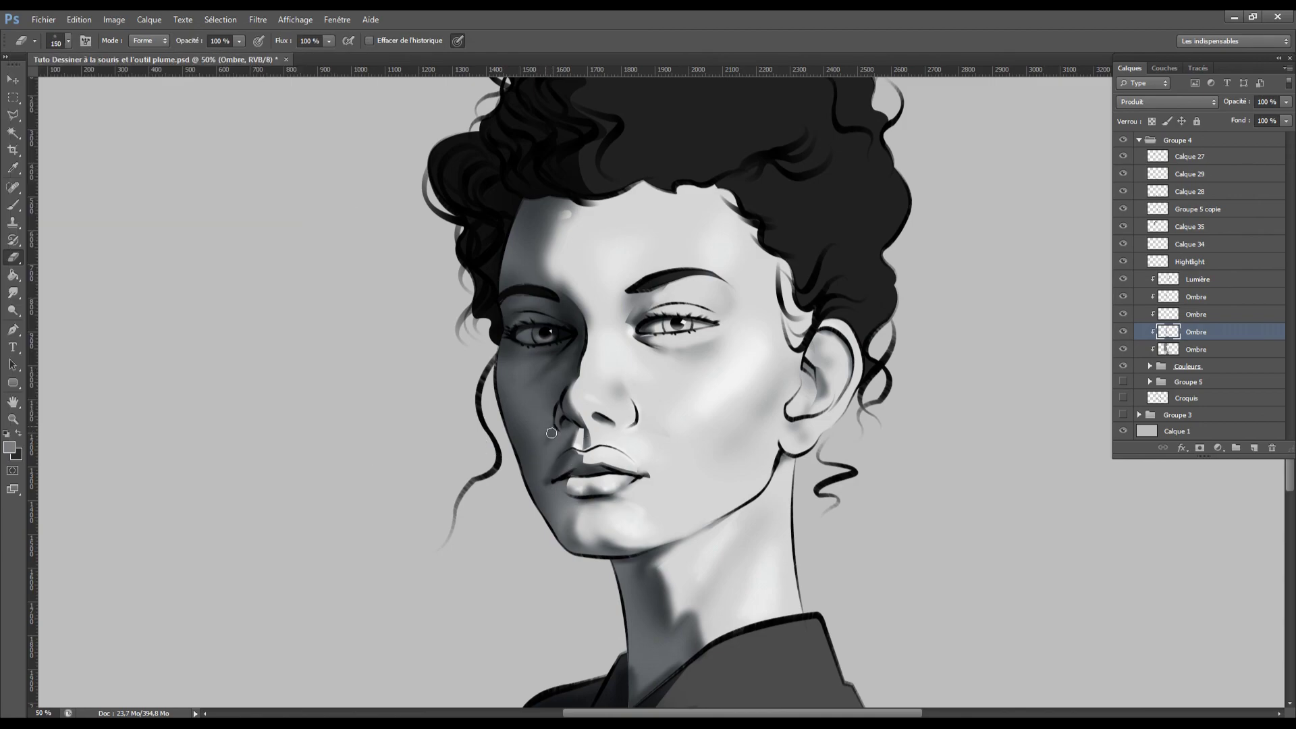
pyautogui.hotkey('ctrl', '-')
pyautogui.press('e')
pyautogui.moveTo(659, 425); pyautogui.dragTo(652, 409)
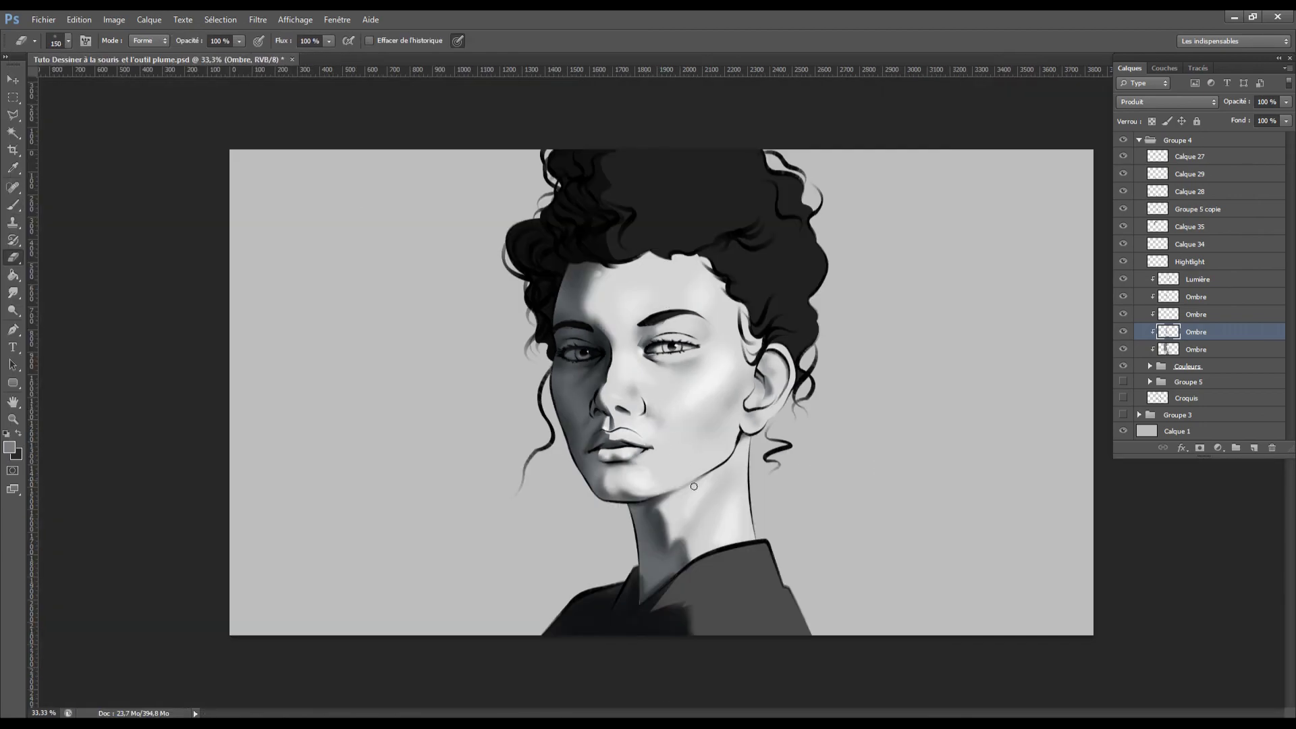
# Brush shading on the lit lower cheek beside the chin on the flipped portrait, and restore the orientation
pyautogui.hotkey('ctrl', 'shift', 'h')
pyautogui.press('b')
pyautogui.press(']')
pyautogui.press(']')
pyautogui.press(']')
pyautogui.press(']')
pyautogui.press(']')
pyautogui.moveTo(657, 474)
pyautogui.mouseDown()
pyautogui.moveTo(666, 485)
pyautogui.moveTo(648, 466)
pyautogui.mouseUp()
pyautogui.press('e')
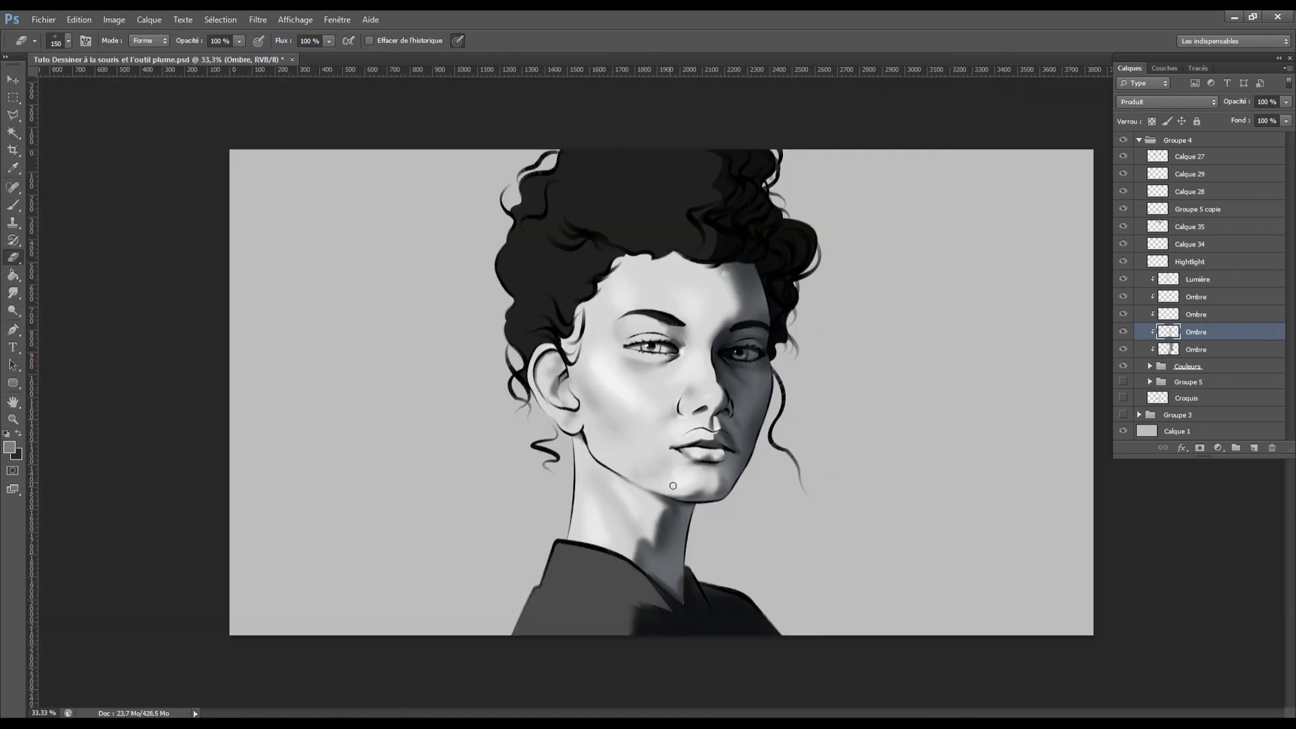
pyautogui.hotkey('ctrl', 'shift', 'h')
# Extend and soften the neck shadow with a larger brush on the lowest Ombre layer
pyautogui.click(1202, 350)
pyautogui.press('b')
pyautogui.press(']')
pyautogui.press(']')
pyautogui.press(']')
pyautogui.press(']')
pyautogui.moveTo(689, 549); pyautogui.dragTo(676, 535)
# Flip the portrait, compare the third Ombre layer by toggling its visibility, and brush more shading onto the lower neck
pyautogui.hotkey('alt', ']')
pyautogui.press('e')
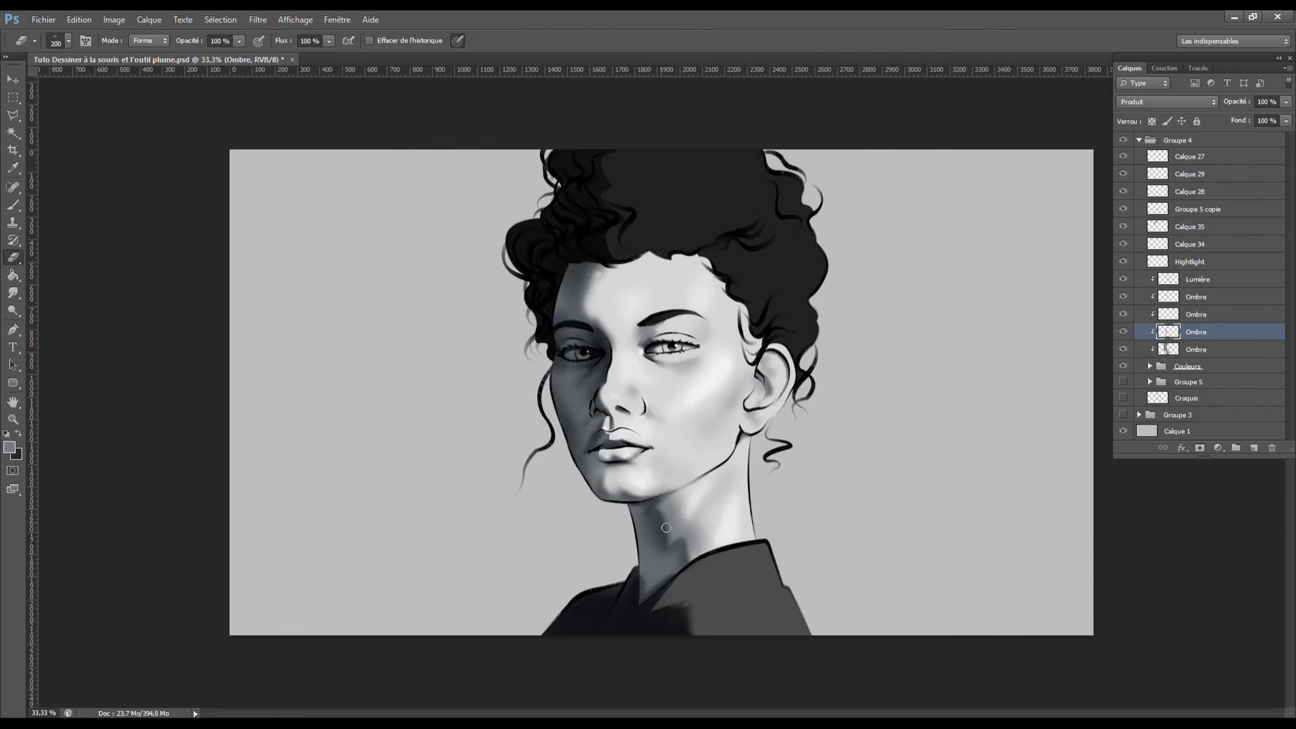
pyautogui.hotkey('ctrl', 'shift', 'h')
pyautogui.click(1124, 332)
pyautogui.click(1125, 333)
pyautogui.press('b')
pyautogui.moveTo(653, 558); pyautogui.dragTo(687, 573)
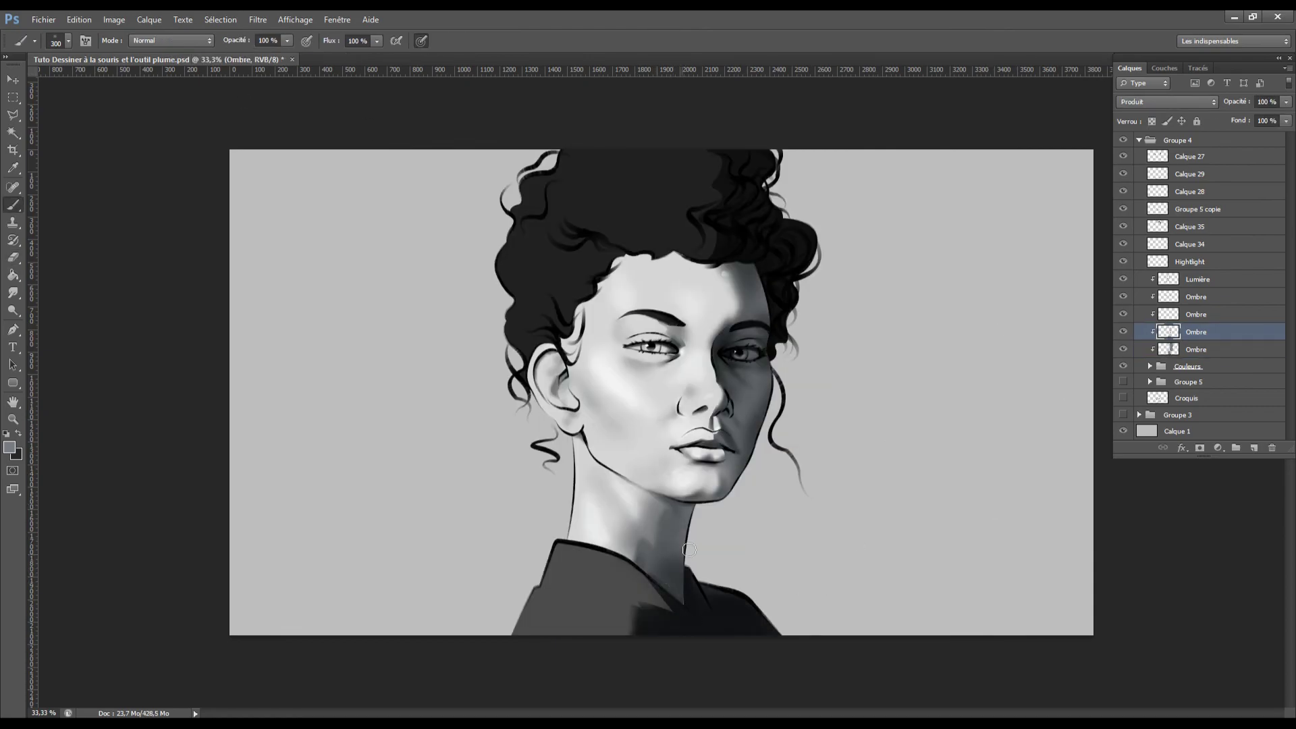
# Erase and refine the neck shadow on the third Ombre layer, and restore the portrait's orientation
pyautogui.press('e')
pyautogui.moveTo(685, 512)
pyautogui.mouseDown()
pyautogui.moveTo(680, 549)
pyautogui.moveTo(627, 544)
pyautogui.mouseUp()
pyautogui.press('b')
pyautogui.press('e')
pyautogui.hotkey('ctrl', 'shift', 'h')
pyautogui.press('b')
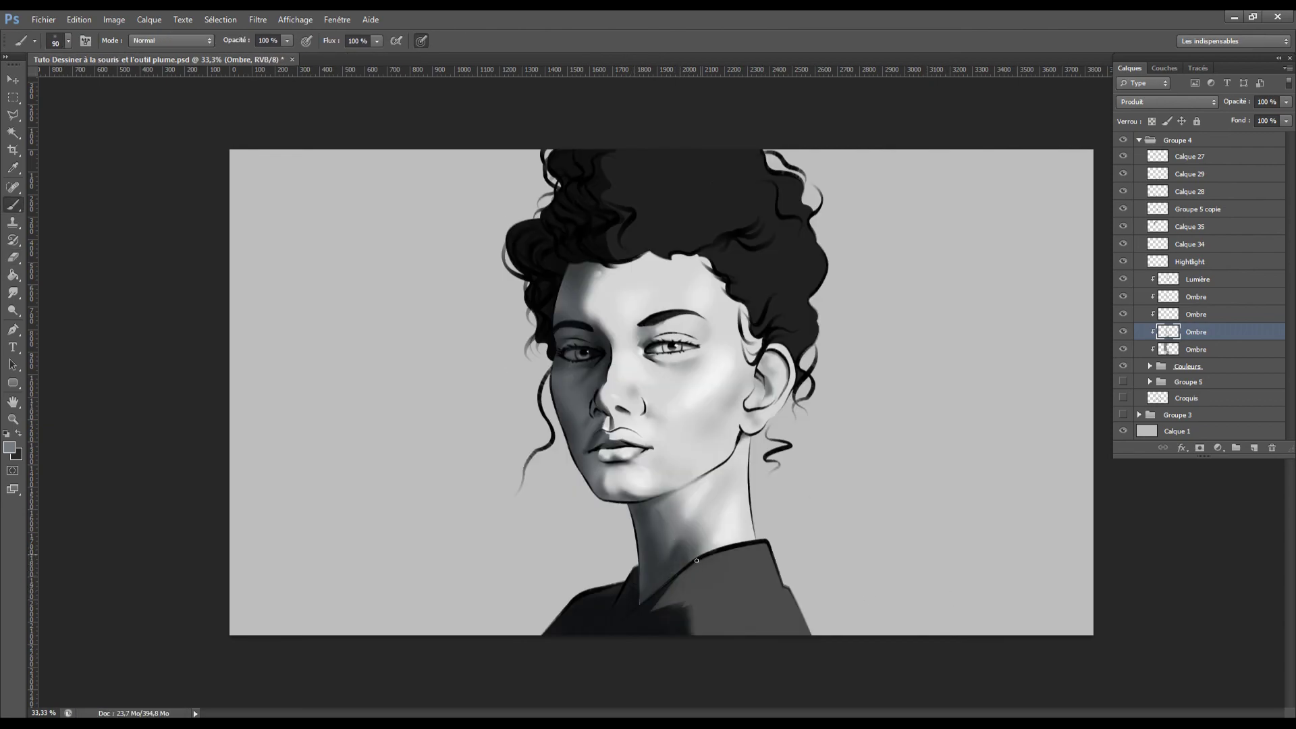
pyautogui.press('e')
pyautogui.press('b')
# Brush shading across the forehead below the hairline on the lowest Ombre layer, and check it on the flipped portrait
pyautogui.click(1213, 349)
pyautogui.moveTo(615, 293)
pyautogui.mouseDown()
pyautogui.moveTo(606, 285)
pyautogui.moveTo(703, 261)
pyautogui.moveTo(759, 352)
pyautogui.moveTo(687, 262)
pyautogui.mouseUp()
pyautogui.hotkey('ctrl', 'shift', 'h')
pyautogui.hotkey('ctrl', 'shift', 'h')
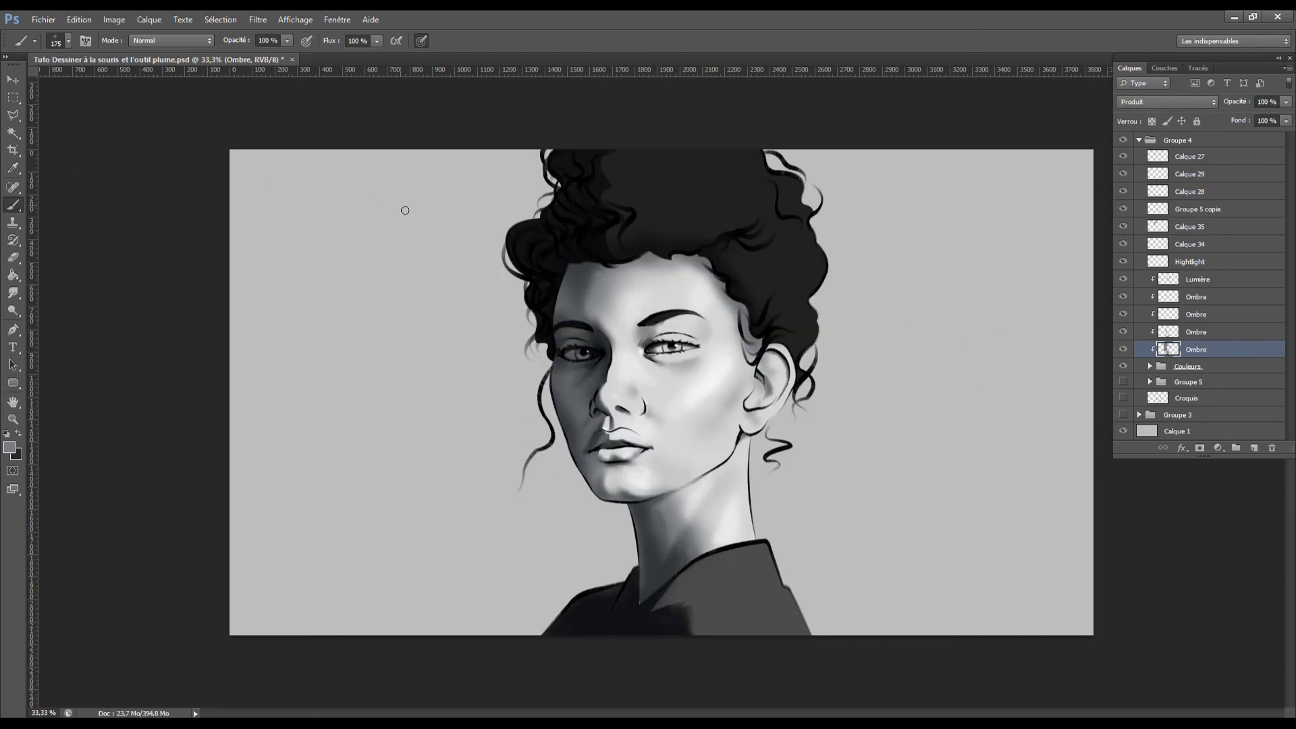
# Outline a closed wavy lock in the front of the hair with the Pen, fill it with the Paint Bucket, and save
pyautogui.press('p')
pyautogui.click(633, 142)
pyautogui.moveTo(621, 167); pyautogui.dragTo(627, 177)
pyautogui.moveTo(622, 187); pyautogui.dragTo(615, 189)
pyautogui.moveTo(626, 202); pyautogui.dragTo(629, 208)
pyautogui.moveTo(620, 219); pyautogui.dragTo(675, 187)
pyautogui.click(633, 142)
pyautogui.hotkey('ctrl', 'Return')
pyautogui.press('g')
pyautogui.click(665, 206)
pyautogui.hotkey('ctrl', 'd')
pyautogui.hotkey('ctrl', 's')
# Add a second lock shape to the bun from a Pen path and delete the leftover path
pyautogui.press('p')
pyautogui.click(650, 178)
pyautogui.click(650, 177)
pyautogui.rightClick(820, 241)
pyautogui.click(856, 295)
pyautogui.press('Return')
pyautogui.press('Delete')
# Outline a lock above the forehead hairline with the Pen, convert it to a selection, and fill it with the Paint Bucket
pyautogui.click(737, 235)
pyautogui.moveTo(715, 243); pyautogui.dragTo(707, 255)
pyautogui.rightClick(751, 269)
pyautogui.click(872, 324)
pyautogui.press('Return')
pyautogui.press('g')
pyautogui.click(727, 247)
# Outline a curved lock in the middle of the hair with the Pen, fill the path, and delete the outline
pyautogui.press('p')
pyautogui.click(653, 175)
pyautogui.moveTo(666, 243); pyautogui.dragTo(659, 250)
pyautogui.click(652, 175)
pyautogui.rightClick(698, 228)
pyautogui.click(816, 304)
pyautogui.press('Return')
pyautogui.press('Delete')
pyautogui.moveTo(663, 203); pyautogui.dragTo(660, 191)
pyautogui.press('Return')
# Move Calque 35 to the top of Groupe 4 and choose a 45 px tapered brush tip
pyautogui.click(1158, 157)
pyautogui.click(1124, 227)
pyautogui.click(1124, 227)
pyautogui.moveTo(1190, 227); pyautogui.dragTo(1187, 150)
pyautogui.press('b')
pyautogui.click(68, 41)
pyautogui.scroll(-3, 183, 290)
pyautogui.press('Return')
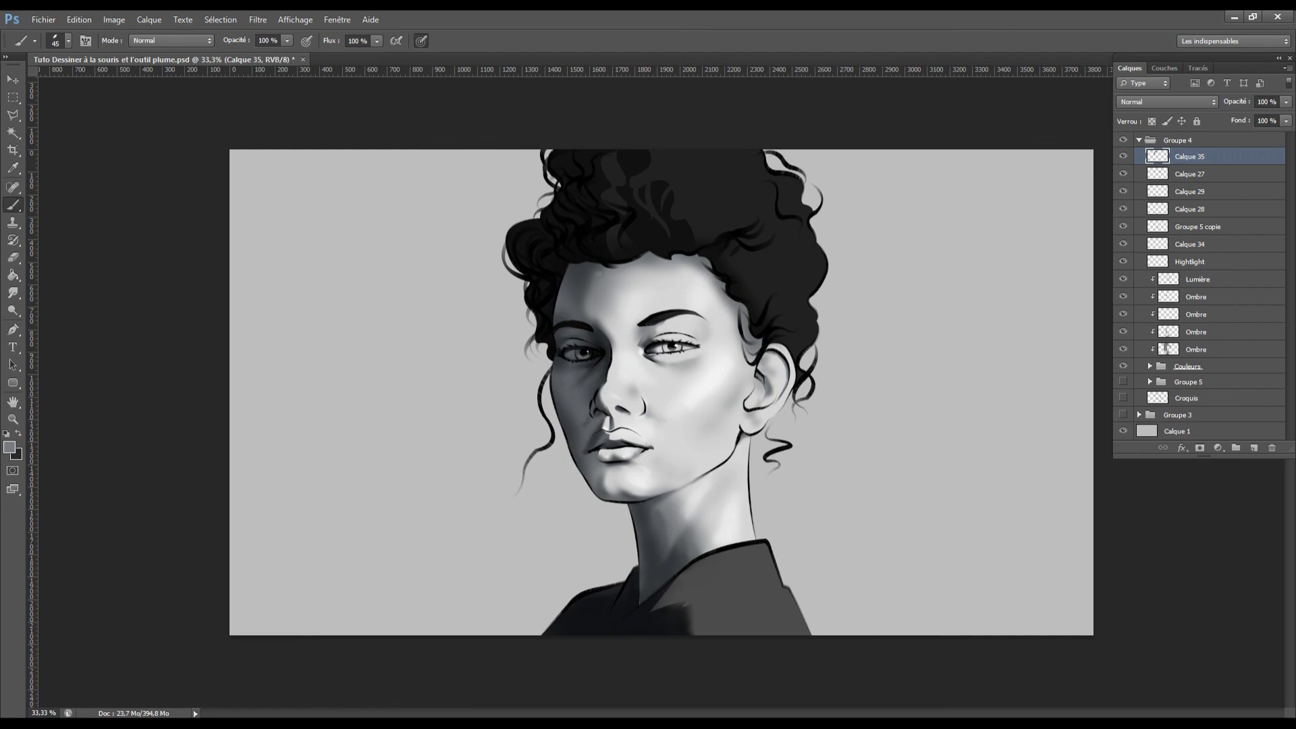
# Draw a curved Pen path along the locks in the front of the bun on Calque 35
pyautogui.press('p')
pyautogui.click(642, 178)
pyautogui.moveTo(656, 231)
pyautogui.mouseDown()
pyautogui.moveTo(664, 257)
pyautogui.moveTo(664, 242)
pyautogui.mouseUp()
pyautogui.click(641, 160)
pyautogui.click(606, 172)
pyautogui.moveTo(610, 219); pyautogui.dragTo(647, 256)
pyautogui.rightClick(634, 252)
# Set the foreground colour to black and stroke the hair path with the brush
pyautogui.click(19, 434)
pyautogui.click(10, 447)
pyautogui.click(681, 525)
pyautogui.click(1001, 347)
pyautogui.rightClick(775, 302)
pyautogui.click(858, 409)
pyautogui.press('Return')
pyautogui.press('Return')
# Draw a Pen path for a strand sweeping back above the temple and stroke it in black
pyautogui.click(726, 205)
pyautogui.moveTo(723, 234)
pyautogui.mouseDown()
pyautogui.moveTo(688, 251)
pyautogui.moveTo(755, 272)
pyautogui.mouseUp()
pyautogui.rightClick(751, 268)
pyautogui.click(865, 297)
pyautogui.press('Return')
pyautogui.press('Return')
# Stroke a short black strand running back from the forehead hairline along a Pen path
pyautogui.click(704, 256)
pyautogui.click(751, 265)
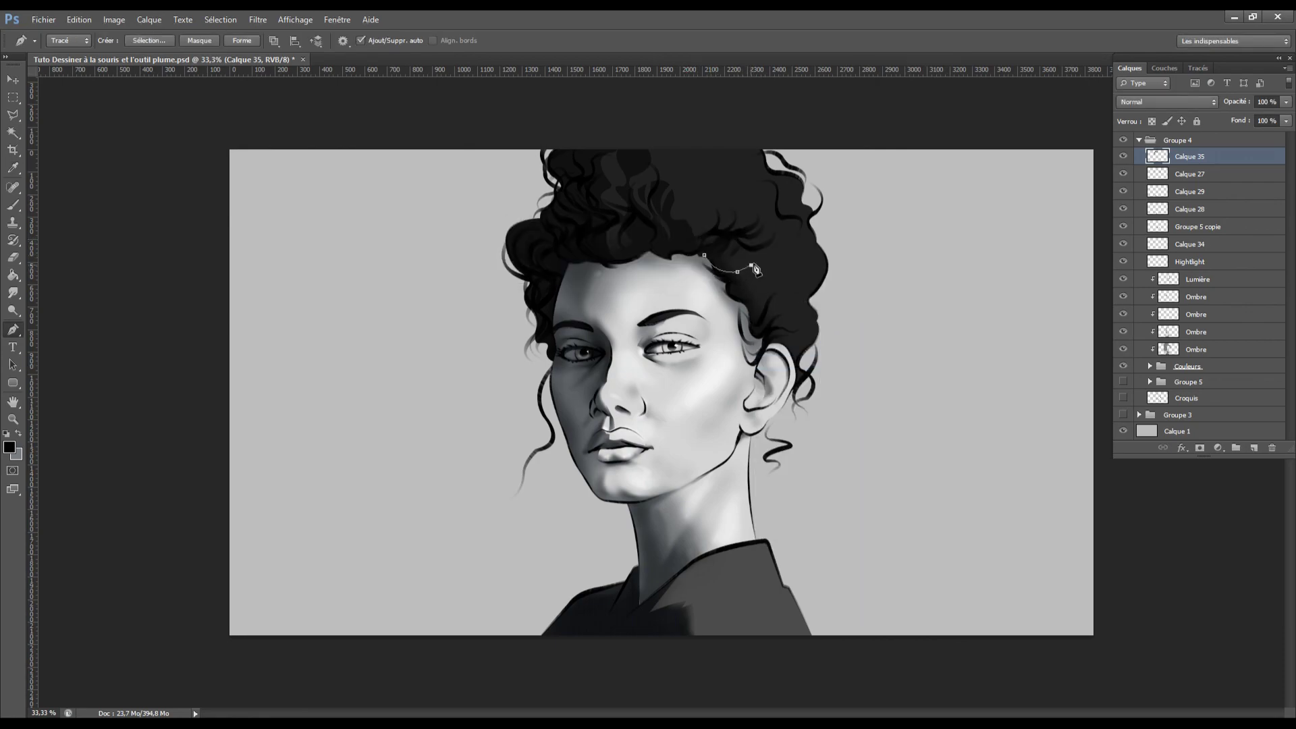
pyautogui.rightClick(816, 333)
pyautogui.click(881, 443)
pyautogui.press('Return')
pyautogui.press('Return')
# Adjust the brush tip and stroke a finer black strand curving from the hairline into the side hair
pyautogui.press('b')
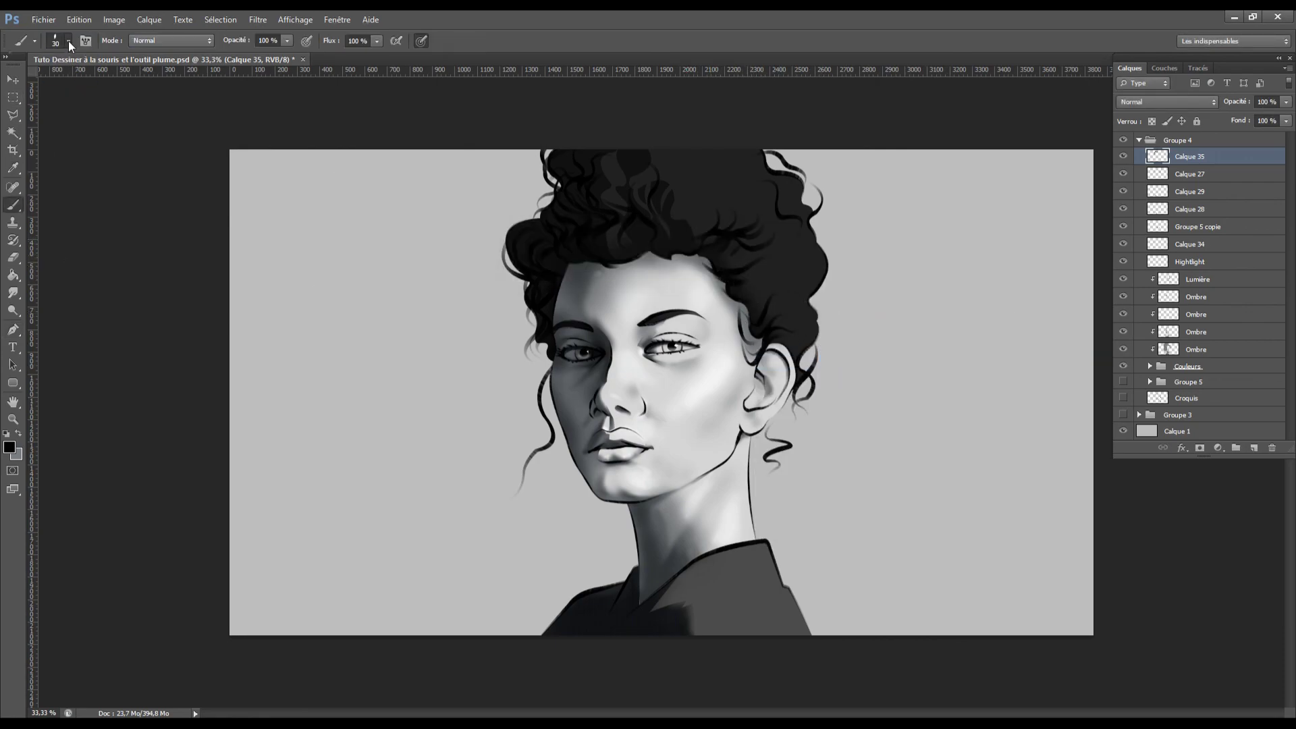
pyautogui.press('p')
pyautogui.click(704, 255)
pyautogui.moveTo(742, 254); pyautogui.dragTo(768, 272)
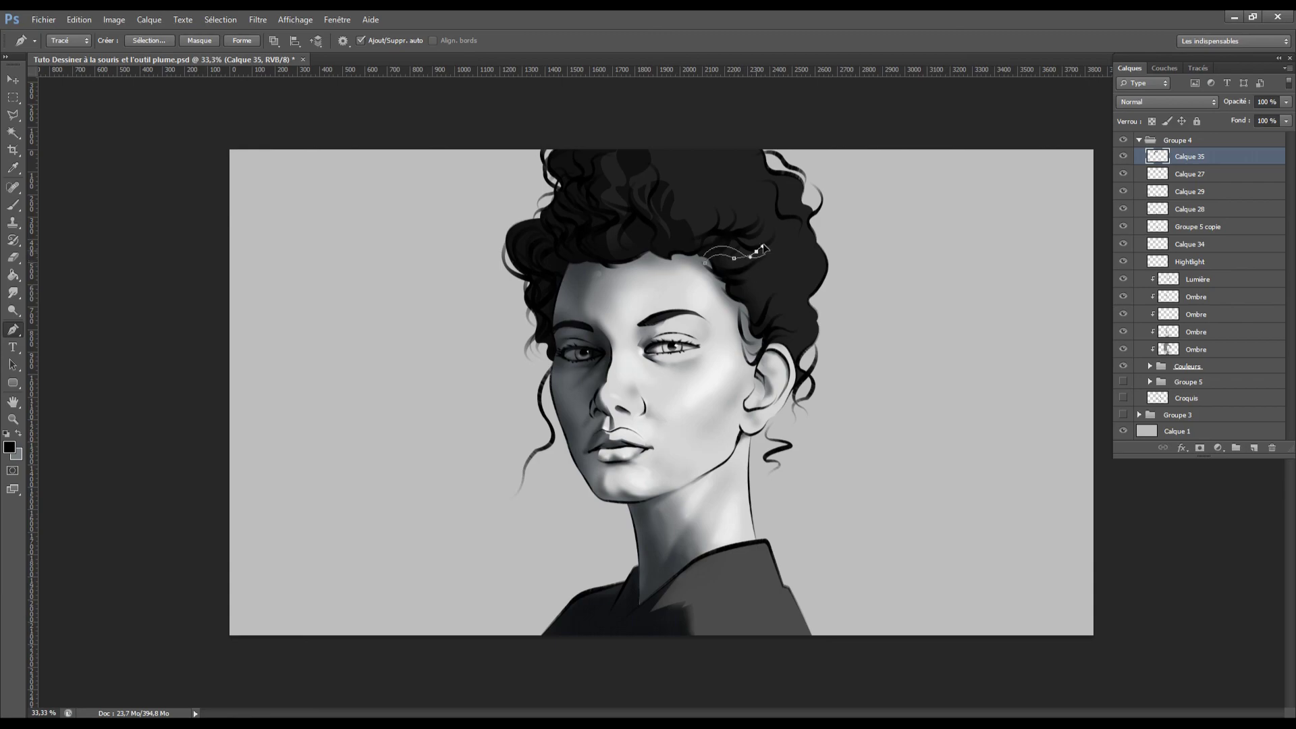
pyautogui.rightClick(788, 301)
pyautogui.click(854, 410)
pyautogui.press('Return')
pyautogui.press('Return')
# Stroke a thin Pen-drawn black strand in the side hair above the ear with the 15 px brush
pyautogui.press('b')
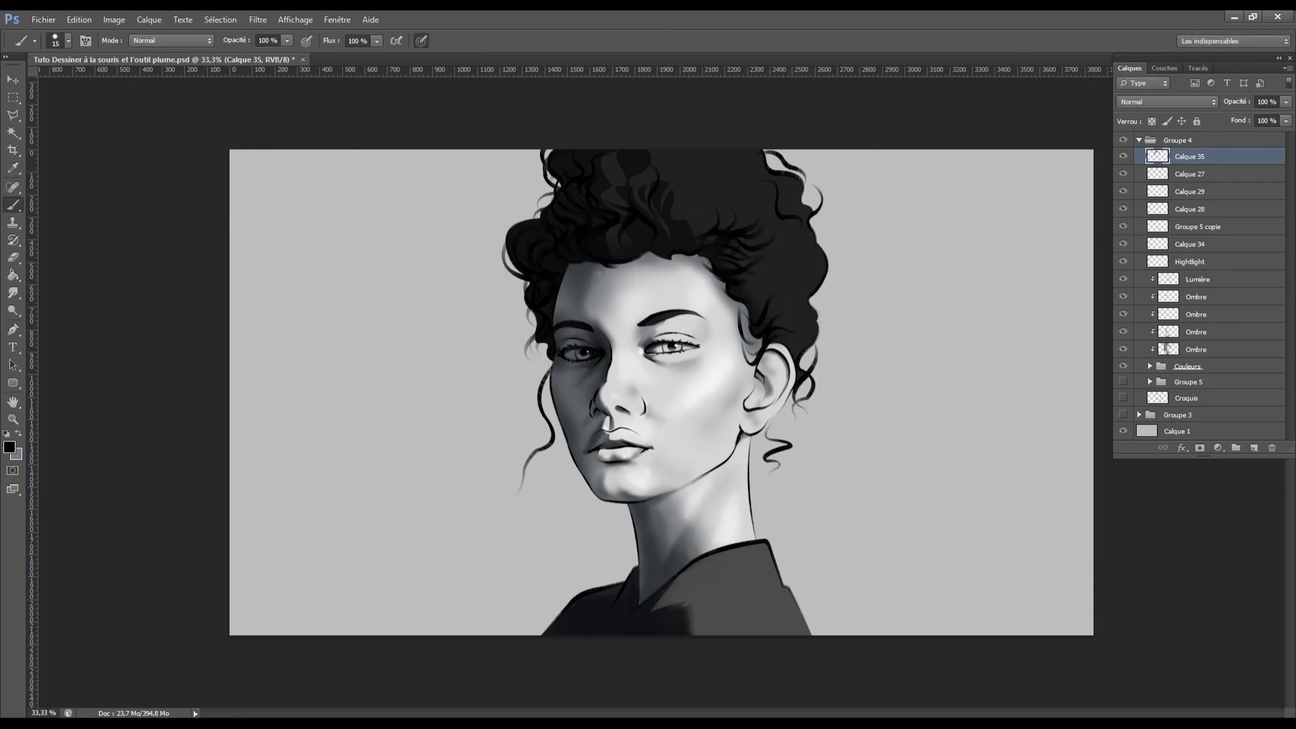
pyautogui.press('p')
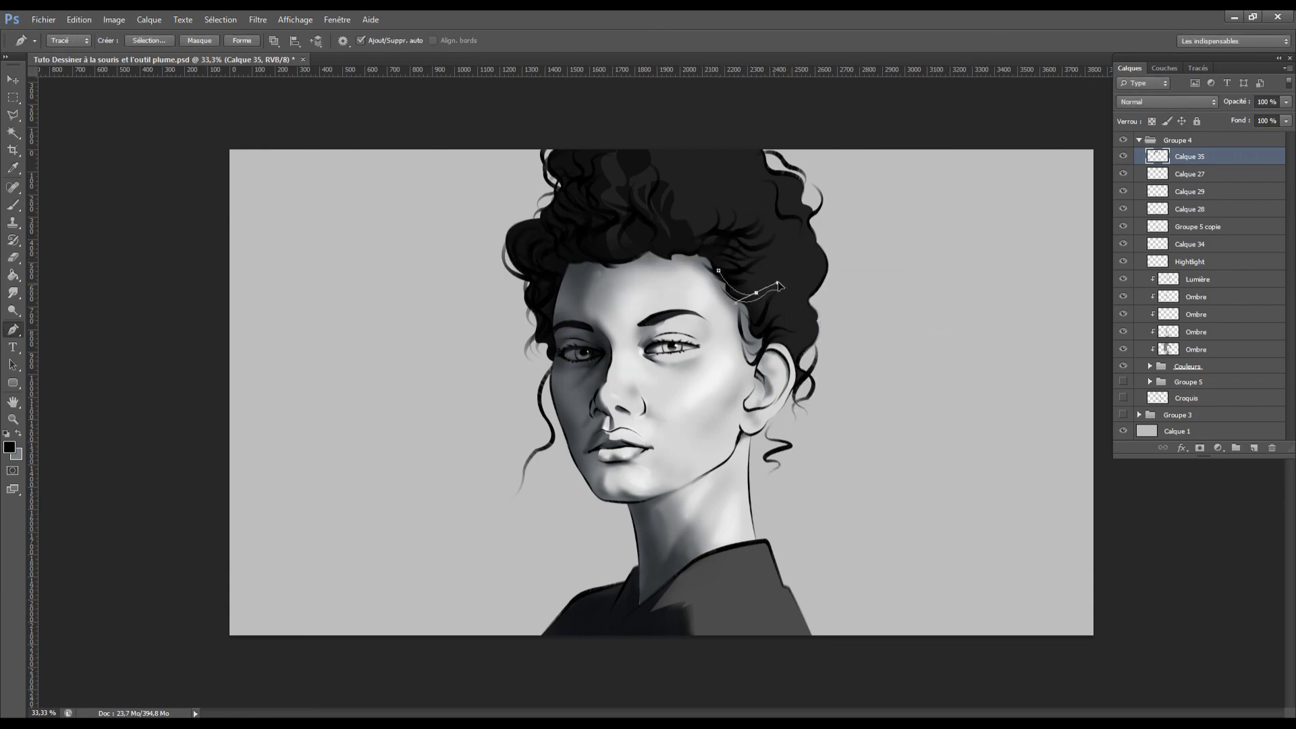
pyautogui.click(771, 329)
pyautogui.moveTo(782, 303); pyautogui.dragTo(813, 294)
pyautogui.rightClick(812, 318)
pyautogui.click(868, 411)
pyautogui.press('Return')
pyautogui.press('Return')
# Draw curved Pen paths through the shaded curls of the bun and stroke them in black
pyautogui.click(590, 142)
pyautogui.moveTo(618, 190); pyautogui.dragTo(673, 213)
pyautogui.click(583, 194)
pyautogui.moveTo(580, 221); pyautogui.dragTo(596, 257)
pyautogui.rightClick(715, 280)
pyautogui.click(800, 372)
pyautogui.press('Return')
pyautogui.press('Return')
# Stroke another black curl sweeping down from the top of the bun toward the shaded side
pyautogui.click(631, 142)
pyautogui.rightClick(648, 232)
pyautogui.moveTo(628, 210); pyautogui.dragTo(549, 266)
pyautogui.click(737, 324)
pyautogui.press('Return')
pyautogui.press('Return')
# Draw a Pen path across the top of the shaded curls and stroke it with the brush
pyautogui.click(664, 147)
pyautogui.click(612, 205)
pyautogui.click(574, 177)
pyautogui.rightClick(643, 180)
pyautogui.click(729, 272)
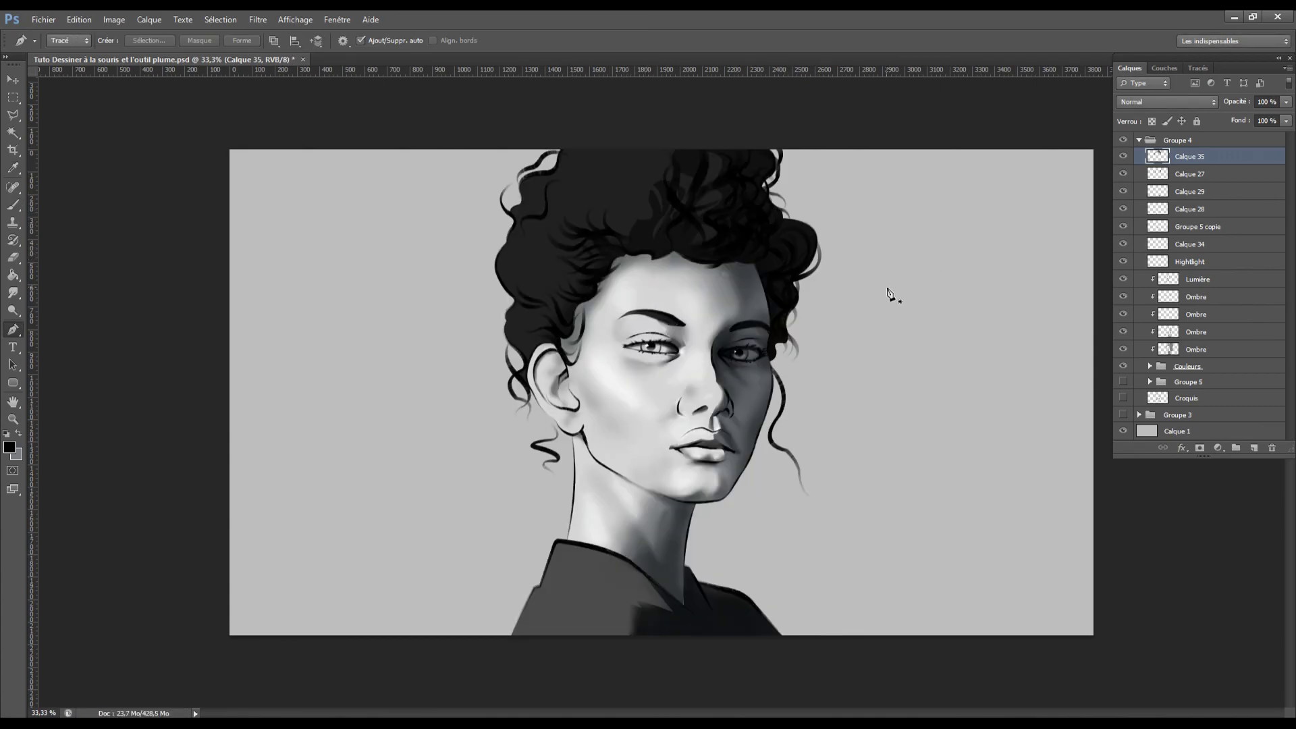
# Add a new layer above Calque 35 and switch to the light foreground colour for the hair highlights
pyautogui.click(1255, 449)
pyautogui.press('x')
pyautogui.press('b')
pyautogui.moveTo(546, 213); pyautogui.dragTo(560, 249)
pyautogui.press('p')
pyautogui.press('Return')
# Draw Pen paths for light highlights on the back of the hair and stroke them with simulated pressure
pyautogui.click(503, 256)
pyautogui.moveTo(521, 297); pyautogui.dragTo(539, 309)
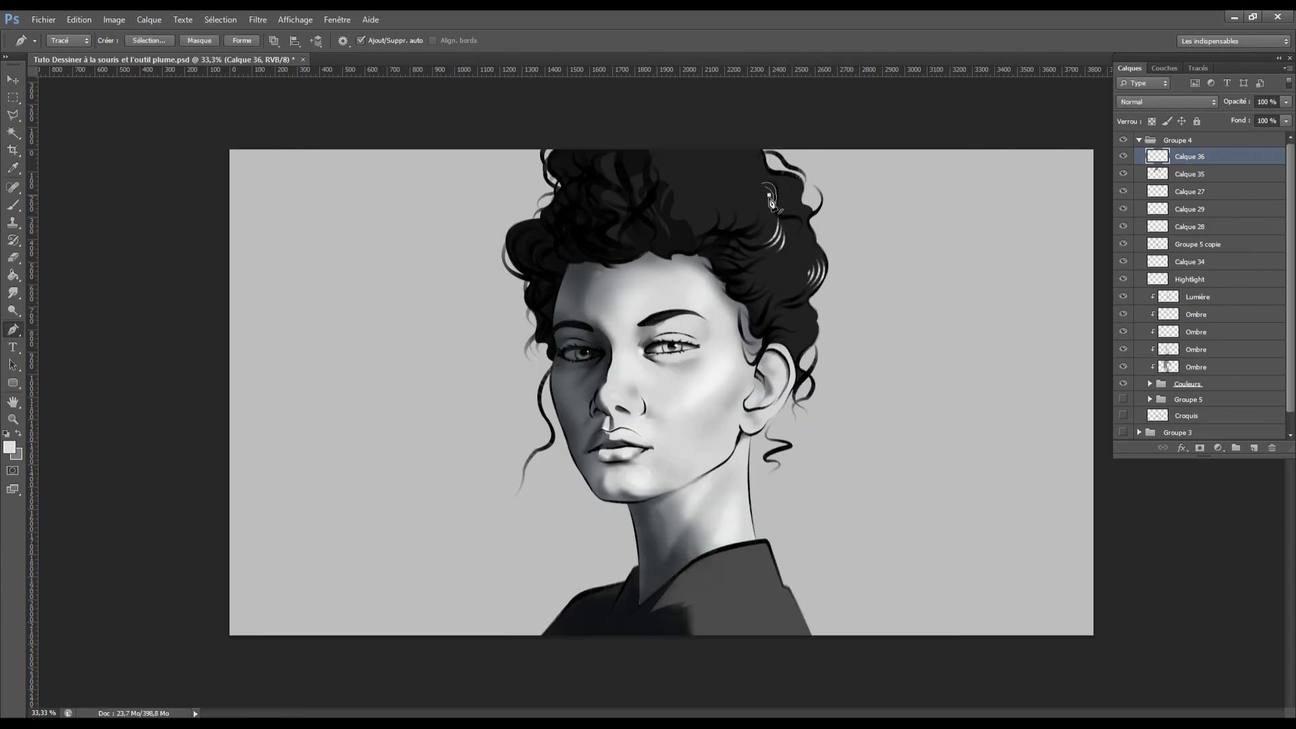
pyautogui.rightClick(771, 200)
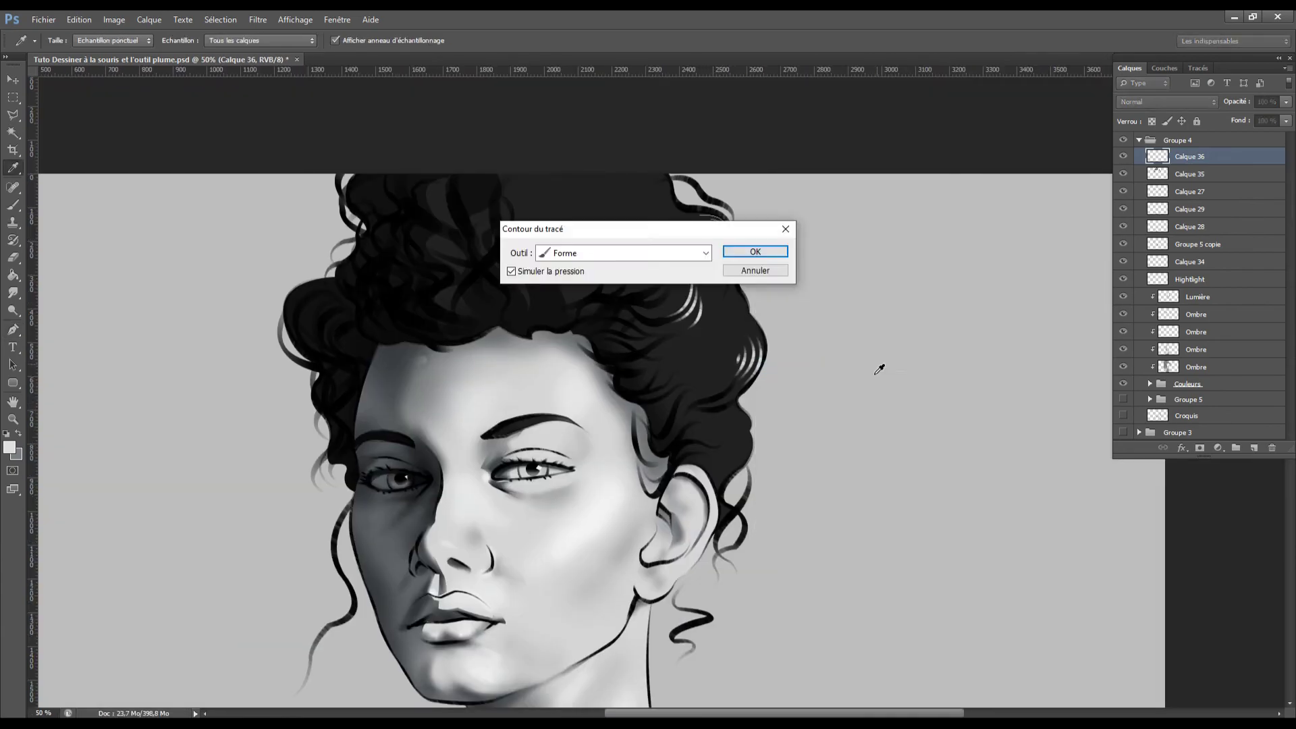
pyautogui.press('Return')
pyautogui.press('p')
pyautogui.press('Return')
# Redraw a curved Pen path for a highlight in the upper hair and stroke it with the light brush
pyautogui.click(583, 237)
pyautogui.moveTo(593, 292); pyautogui.dragTo(572, 309)
pyautogui.click(559, 315)
pyautogui.press('Escape')
pyautogui.click(585, 226)
pyautogui.rightClick(632, 285)
pyautogui.click(676, 372)
pyautogui.click(759, 274)
pyautogui.press('Return')
# Stroke a wavy Pen-drawn light highlight beside the bun's dark curls on Calque 36
pyautogui.click(528, 201)
pyautogui.moveTo(536, 251); pyautogui.dragTo(530, 264)
pyautogui.moveTo(533, 279); pyautogui.dragTo(545, 287)
pyautogui.rightClick(547, 257)
pyautogui.click(590, 344)
pyautogui.press('Return')
pyautogui.press('Return')
pyautogui.hotkey('ctrl', '-')
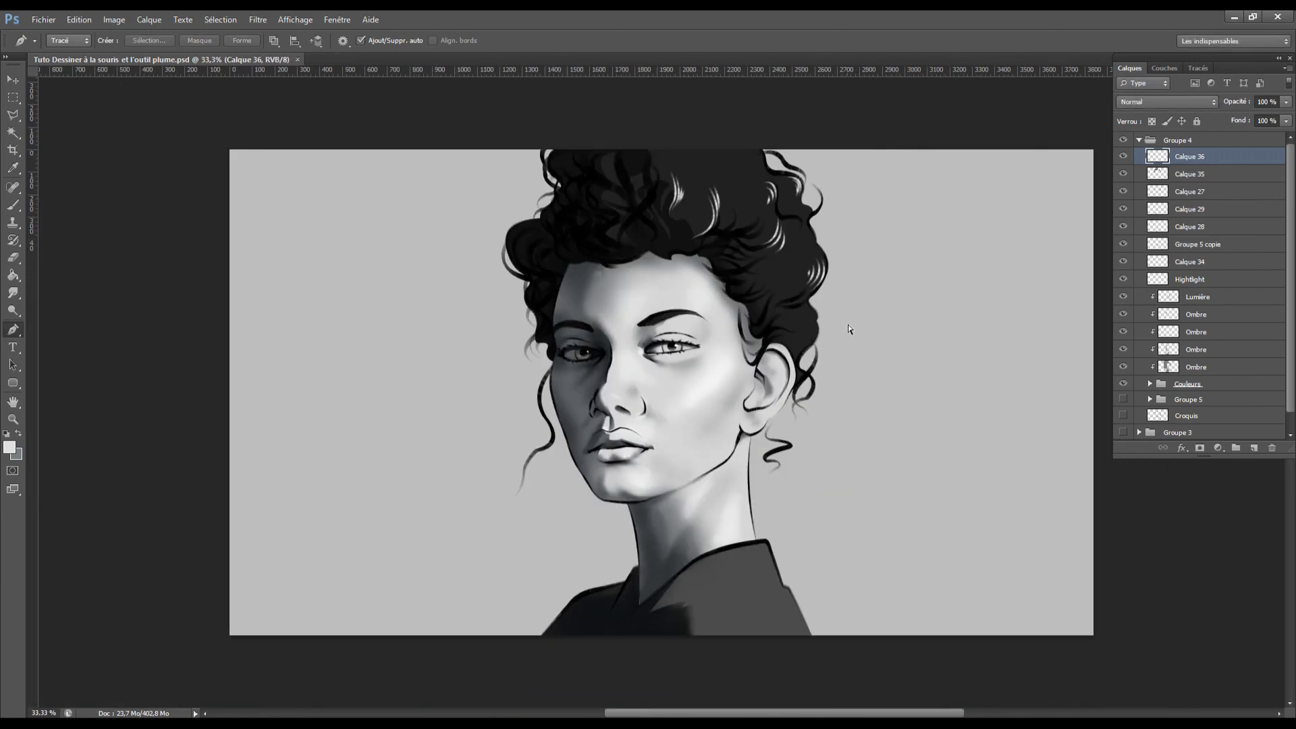
# Flip the canvas horizontally and stroke a short Pen-drawn light highlight in the dark front curls on Calque 36
pyautogui.hotkey('ctrl', 'shift', 'h')
pyautogui.hotkey('ctrl', '+')
pyautogui.hotkey('ctrl', '+')
pyautogui.click(750, 271)
pyautogui.click(750, 282)
pyautogui.rightClick(816, 251)
pyautogui.click(823, 338)
pyautogui.press('Return')
# Add further curved Pen-drawn light highlights to the front curls above the forehead with simulated-pressure strokes
pyautogui.moveTo(751, 293); pyautogui.dragTo(680, 298)
pyautogui.press('Return')
pyautogui.click(704, 257)
pyautogui.keyDown('alt'); pyautogui.click(683, 290); pyautogui.keyUp('alt')
pyautogui.rightClick(696, 290)
pyautogui.click(723, 376)
pyautogui.press('Return')
pyautogui.press('Return')
pyautogui.hotkey('ctrl', '-')
pyautogui.hotkey('ctrl', '-')
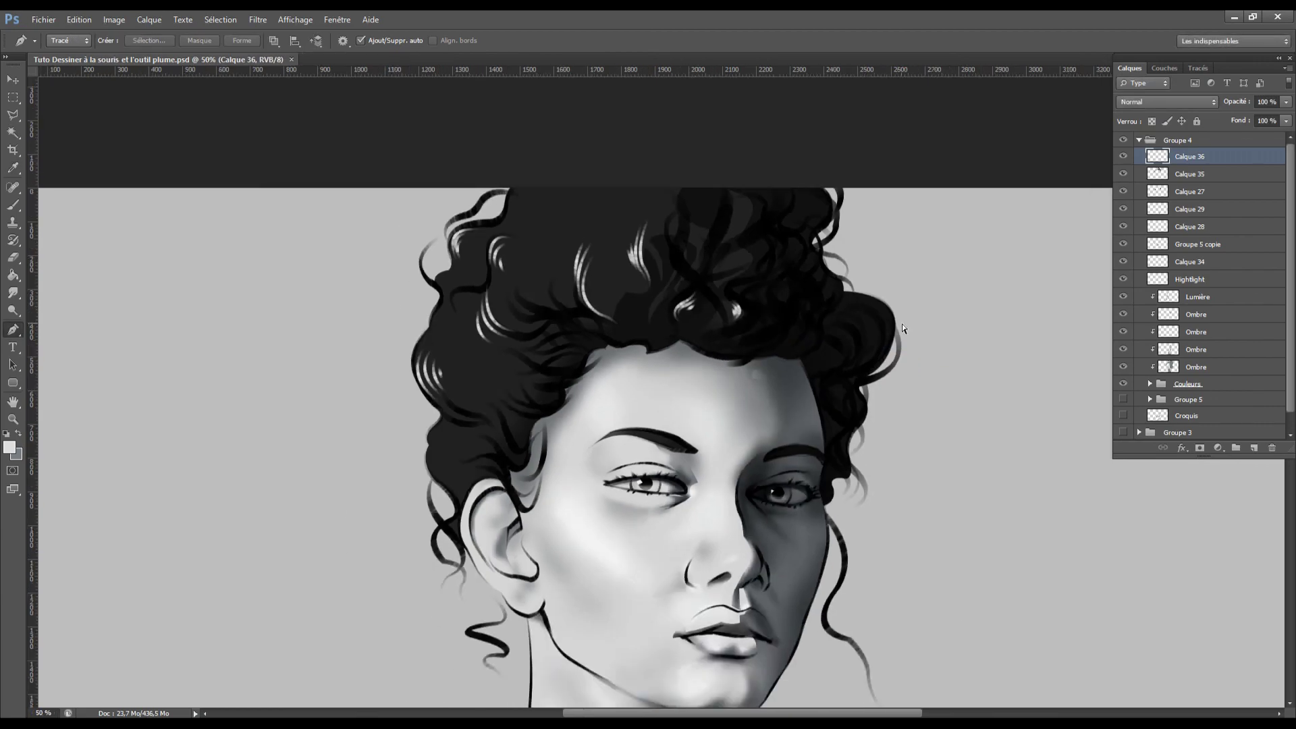
# Flip the canvas back and stroke curved Pen-drawn light highlights in the upper hair on Calque 36
pyautogui.hotkey('ctrl', 'shift', 'h')
pyautogui.rightClick(695, 247)
pyautogui.click(716, 269)
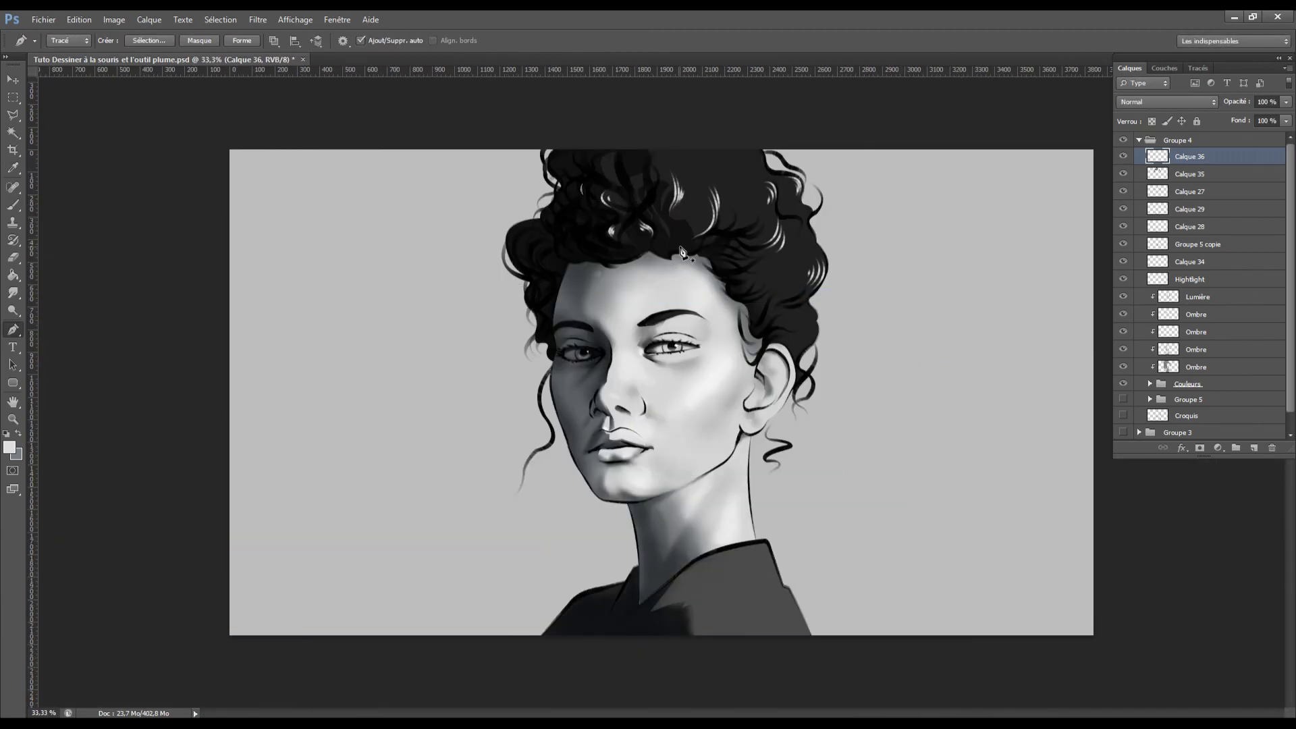
pyautogui.click(741, 133)
pyautogui.moveTo(737, 181); pyautogui.dragTo(729, 189)
pyautogui.click(734, 197)
pyautogui.click(740, 142)
pyautogui.moveTo(741, 173); pyautogui.dragTo(726, 187)
pyautogui.keyDown('alt'); pyautogui.click(741, 174); pyautogui.keyUp('alt')
pyautogui.rightClick(749, 193)
pyautogui.click(776, 279)
pyautogui.press('Return')
pyautogui.press('Return')
# Draw a curved Pen path for a light highlight in the back hair above the ear and stroke it
pyautogui.click(758, 291)
pyautogui.moveTo(766, 281); pyautogui.dragTo(773, 277)
pyautogui.click(783, 278)
pyautogui.click(792, 267)
pyautogui.rightClick(788, 297)
pyautogui.click(815, 385)
pyautogui.press('Return')
pyautogui.press('Return')
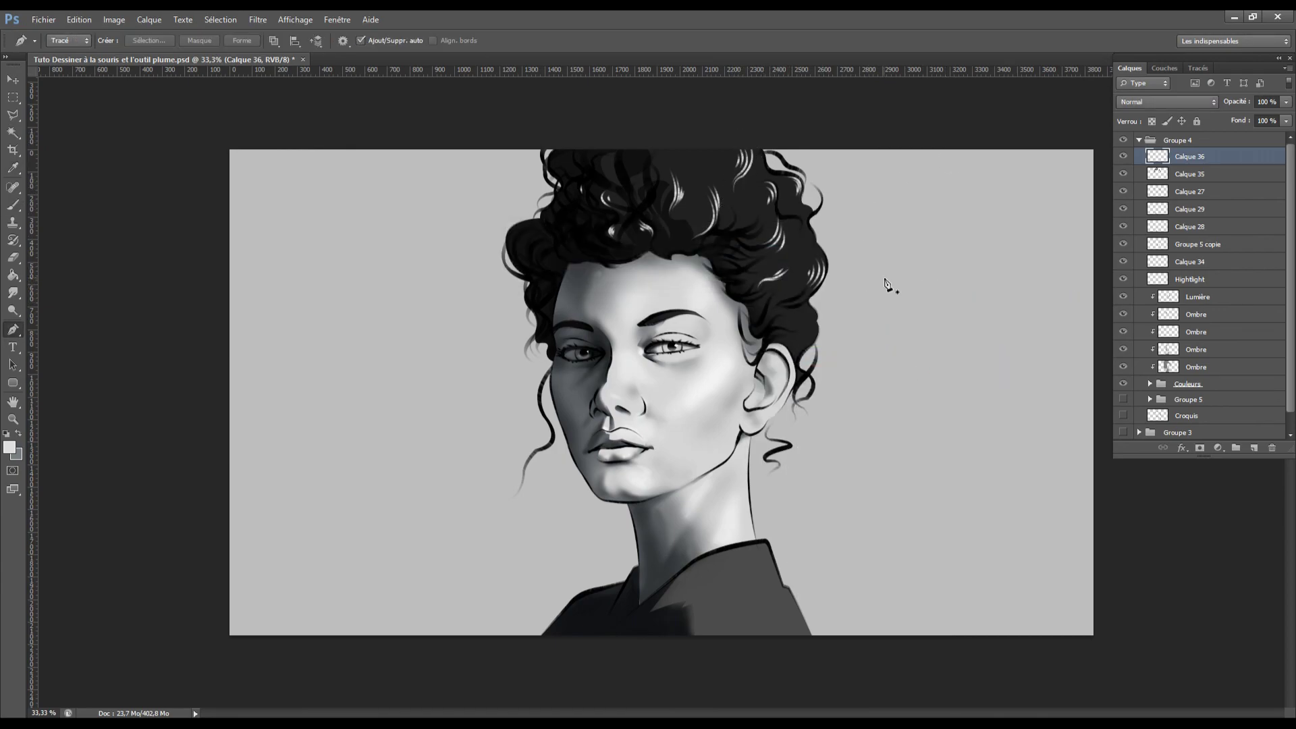
# Stroke a curved Pen-drawn shadow in the bun on the lowest Ombre layer using a grey foreground colour
pyautogui.click(1172, 367)
pyautogui.click(9, 447)
pyautogui.click(1004, 365)
pyautogui.press('x')
pyautogui.click(700, 186)
pyautogui.moveTo(691, 237); pyautogui.dragTo(659, 257)
pyautogui.rightClick(736, 262)
pyautogui.click(790, 354)
pyautogui.press('Return')
pyautogui.press('Return')
# Add more grey shadow strokes along Pen paths in the middle of the bun on the Ombre layer
pyautogui.rightClick(762, 264)
pyautogui.click(828, 356)
pyautogui.press('Return')
pyautogui.press('Return')
pyautogui.click(683, 209)
pyautogui.rightClick(749, 260)
pyautogui.click(805, 352)
pyautogui.press('Return')
pyautogui.press('Return')
# Adjust the Eraser's brush tip
pyautogui.click(12, 257)
pyautogui.click(69, 41)
pyautogui.press('Return')
pyautogui.click(69, 41)
pyautogui.press('Return')
# Draw a short curved Pen path in the front hair near the hairline and stroke it on the Ombre layer
pyautogui.press('p')
pyautogui.click(670, 222)
pyautogui.moveTo(674, 241); pyautogui.dragTo(666, 256)
pyautogui.rightClick(683, 261)
pyautogui.click(786, 282)
pyautogui.press('Return')
pyautogui.press('Return')
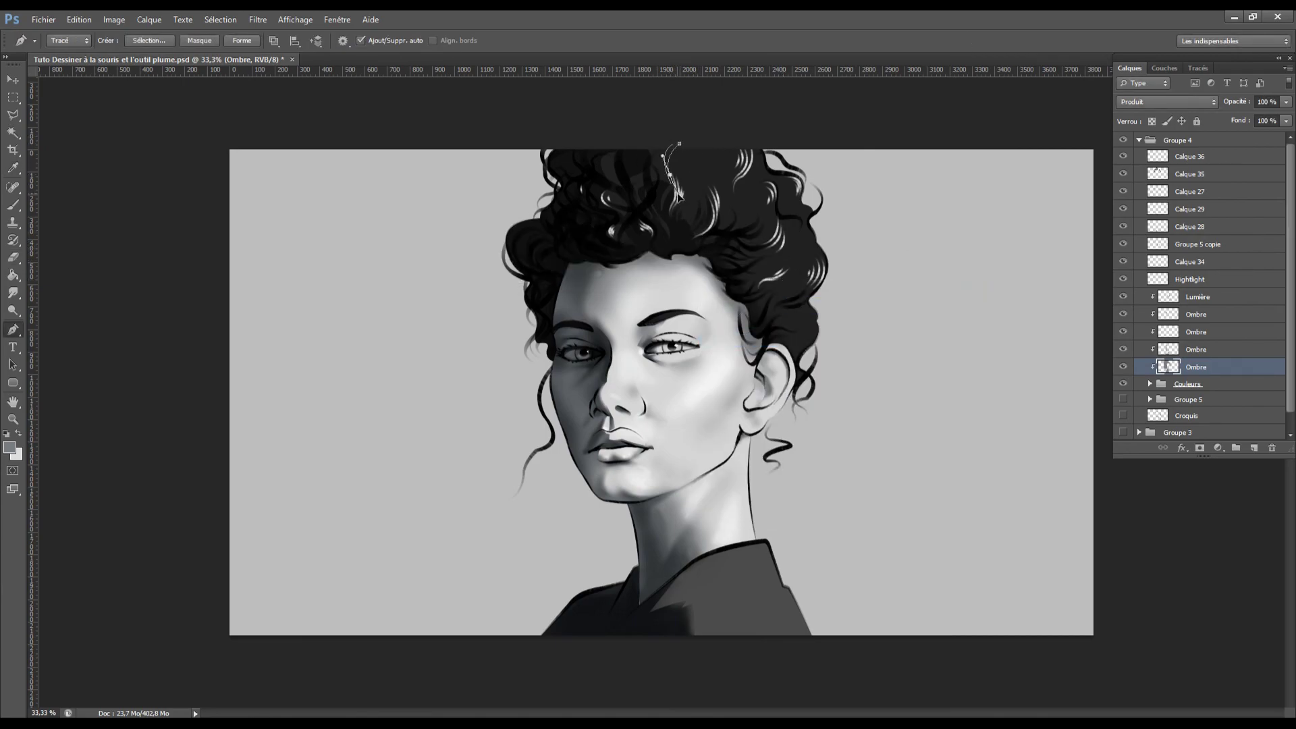
pyautogui.click(426, 287)
pyautogui.rightClick(736, 210)
pyautogui.click(836, 231)
# Change the foreground colour and add a new clipped layer, Calque 37, directly above the lowest Ombre layer
pyautogui.click(9, 447)
pyautogui.click(688, 444)
pyautogui.hotkey('ctrl', 'shift', 'alt', 'n')
pyautogui.press('Delete')
pyautogui.click(18, 434)
pyautogui.click(687, 206)
pyautogui.press('Return')
pyautogui.click(1197, 385)
pyautogui.click(1201, 367)
# Stroke Pen-drawn strands in the front curls and the side curl by the forehead on Calque 37
pyautogui.moveTo(659, 228); pyautogui.dragTo(662, 235)
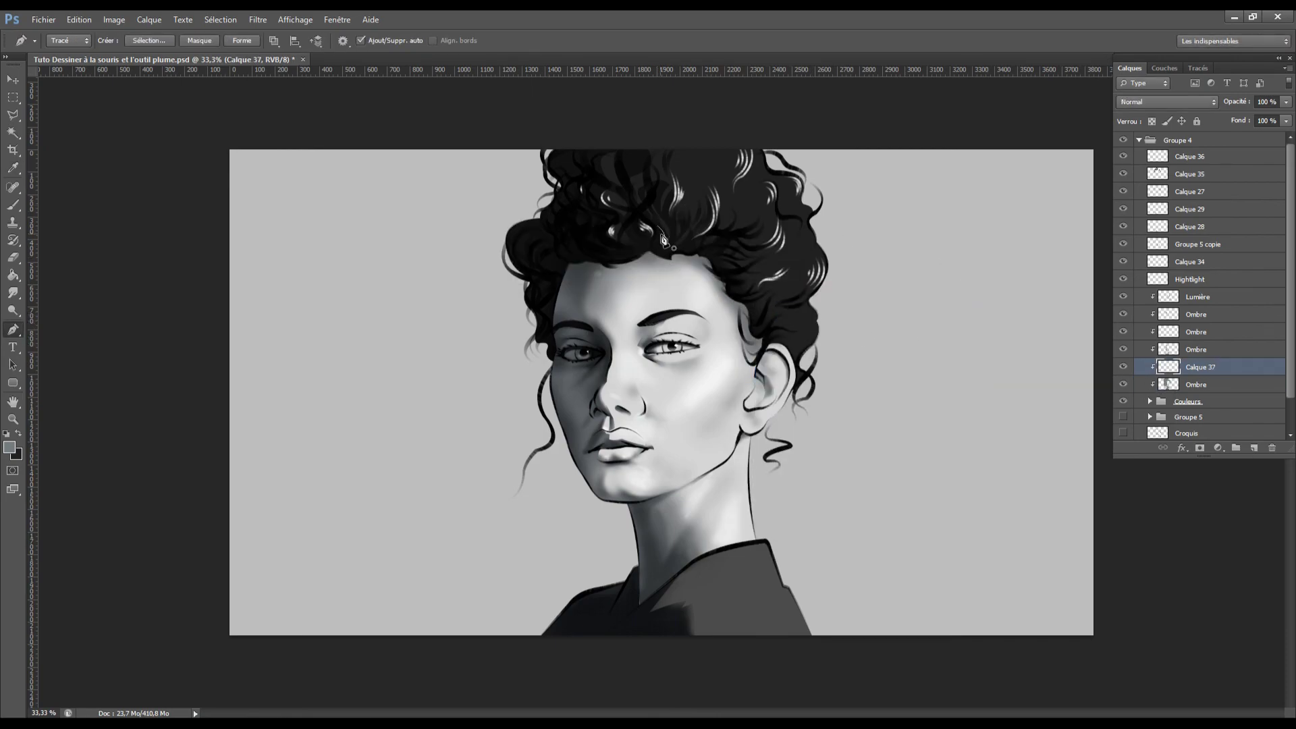
pyautogui.click(9, 447)
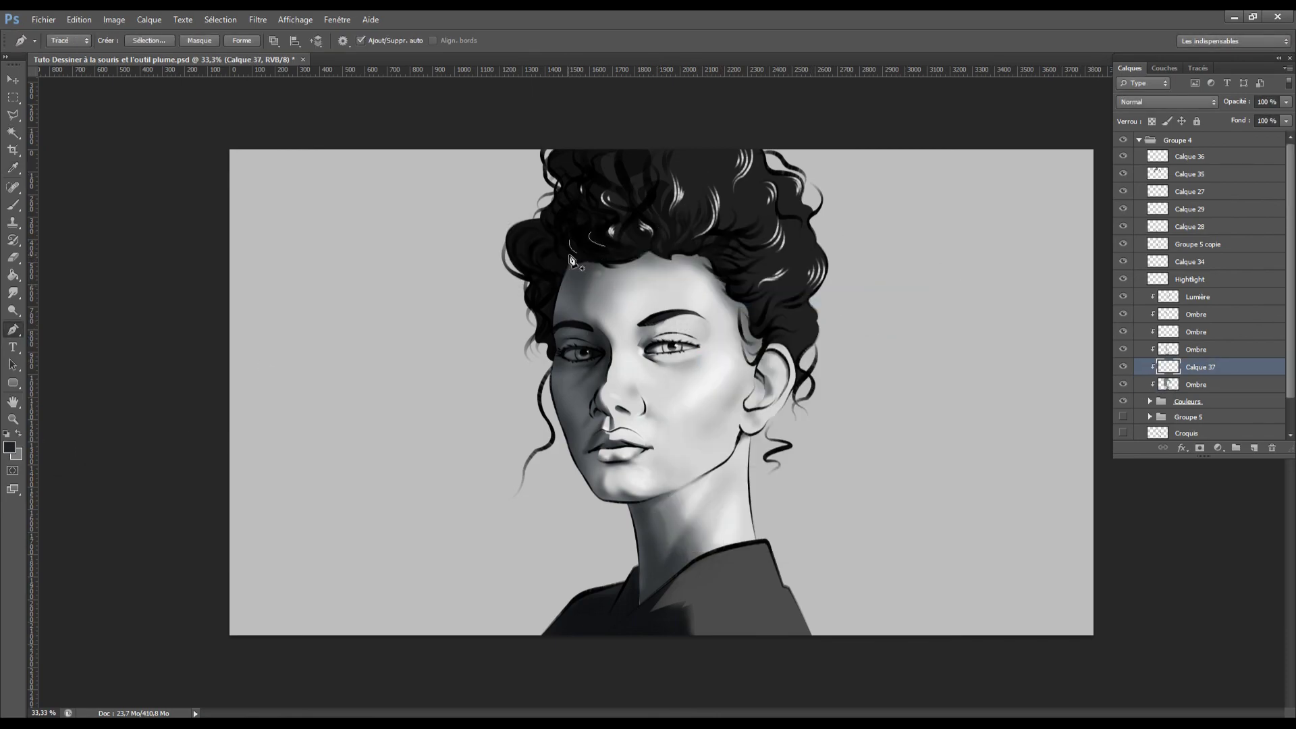
pyautogui.rightClick(702, 276)
pyautogui.click(783, 299)
pyautogui.moveTo(527, 272); pyautogui.dragTo(513, 227)
pyautogui.press('b')
pyautogui.press('p')
pyautogui.rightClick(658, 278)
pyautogui.click(713, 300)
# Adjust the foreground colour and stroke a curved Pen strand in the side curl on Calque 35
pyautogui.click(6, 451)
pyautogui.click(1009, 349)
pyautogui.click(1190, 175)
pyautogui.click(561, 275)
pyautogui.moveTo(509, 233); pyautogui.dragTo(523, 217)
pyautogui.rightClick(675, 265)
pyautogui.click(763, 289)
# Swap the colours and stroke a curved Pen-drawn shadow in the back hair on the lowest Ombre layer
pyautogui.click(19, 433)
pyautogui.click(1196, 385)
pyautogui.click(740, 287)
pyautogui.moveTo(765, 260); pyautogui.dragTo(756, 247)
pyautogui.click(713, 254)
pyautogui.rightClick(814, 328)
pyautogui.click(871, 351)
# Add grey Pen-drawn shadow strokes to the hair just above the ear on the Ombre layer
pyautogui.click(735, 298)
pyautogui.moveTo(770, 301)
pyautogui.mouseDown()
pyautogui.moveTo(783, 292)
pyautogui.moveTo(761, 319)
pyautogui.mouseUp()
pyautogui.rightClick(791, 339)
pyautogui.click(844, 362)
pyautogui.click(817, 297)
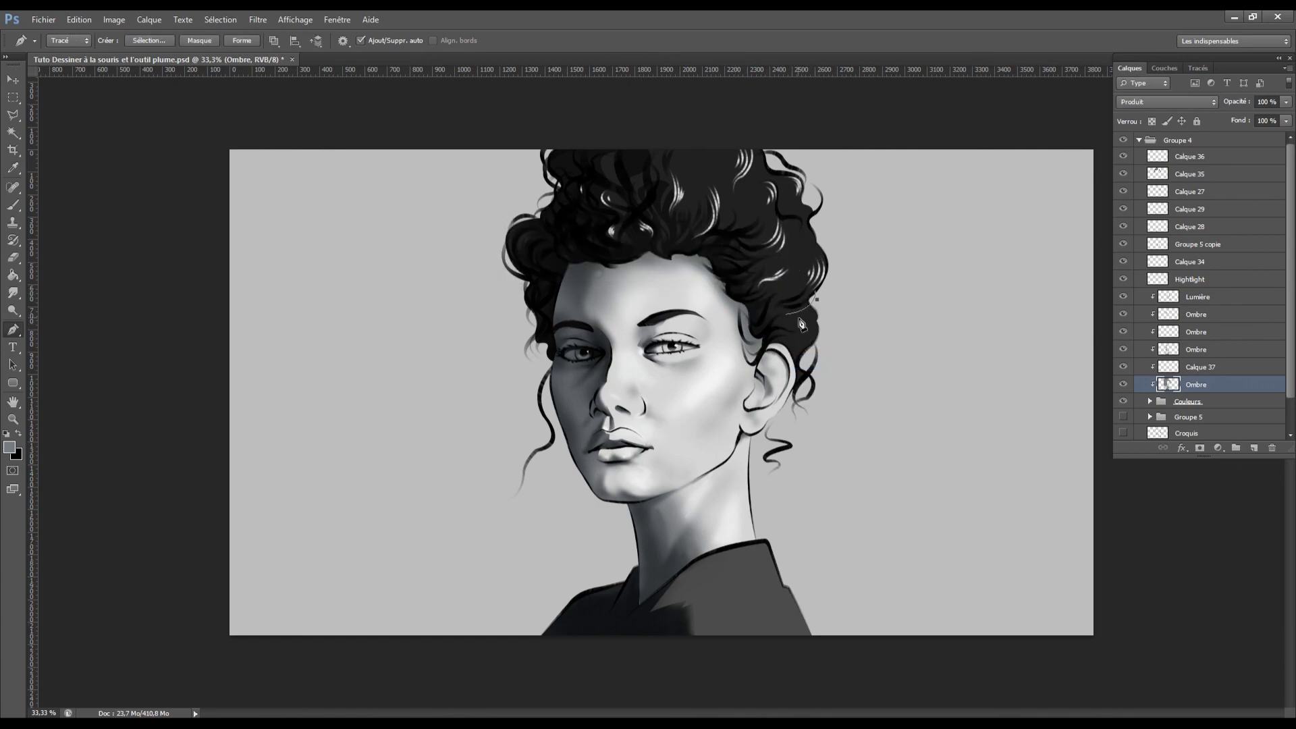
pyautogui.rightClick(875, 363)
pyautogui.click(908, 384)
# Draw and stroke shadow paths in the lower back curls behind the ear
pyautogui.click(765, 337)
pyautogui.moveTo(825, 380); pyautogui.dragTo(828, 384)
pyautogui.rightClick(850, 357)
pyautogui.click(926, 452)
pyautogui.press('Return')
pyautogui.moveTo(787, 328); pyautogui.dragTo(822, 341)
pyautogui.rightClick(821, 343)
pyautogui.click(859, 366)
# Adjust the foreground grey and stroke a curved Pen-drawn shadow in the back hair
pyautogui.click(9, 447)
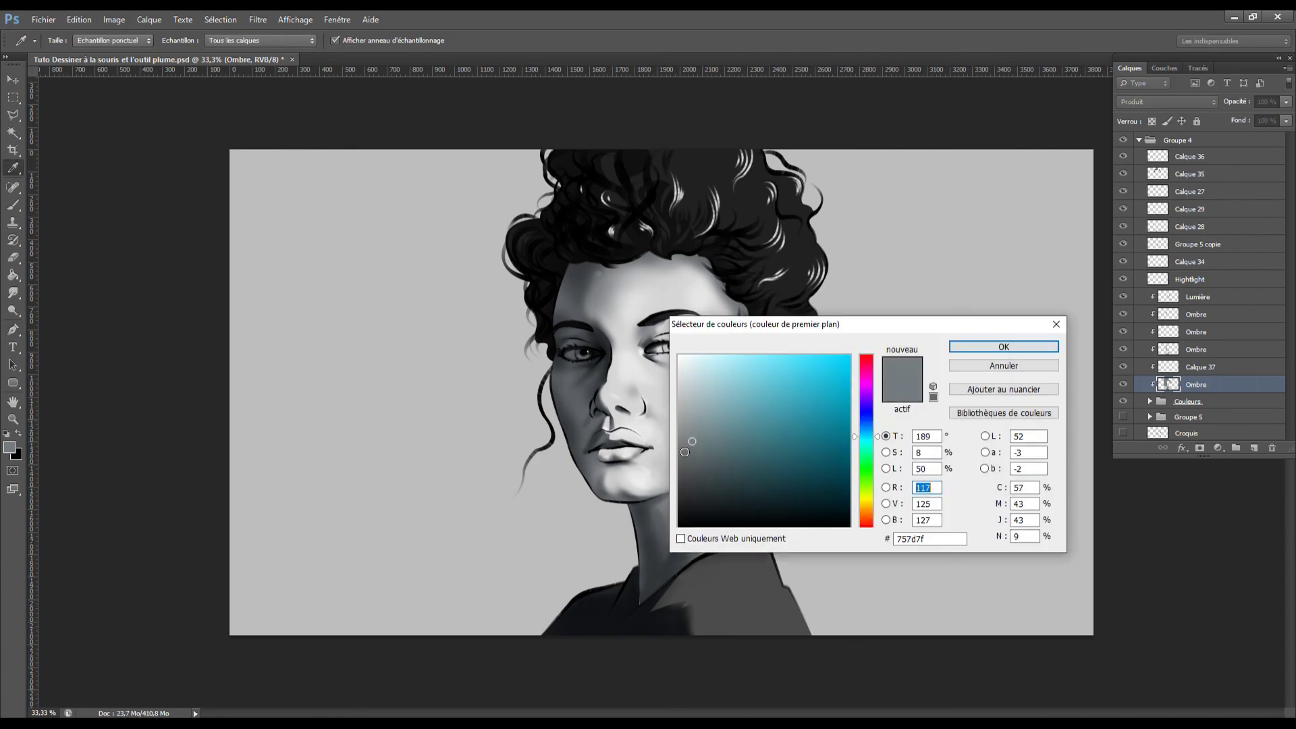
pyautogui.click(1000, 347)
pyautogui.click(752, 268)
pyautogui.moveTo(768, 240); pyautogui.dragTo(792, 252)
pyautogui.rightClick(806, 259)
pyautogui.click(846, 283)
# Stroke a long curved Pen-drawn shadow through the middle of the bun and check it in the flipped view
pyautogui.click(703, 181)
pyautogui.moveTo(713, 217)
pyautogui.mouseDown()
pyautogui.moveTo(682, 216)
pyautogui.moveTo(657, 254)
pyautogui.mouseUp()
pyautogui.rightClick(751, 218)
pyautogui.click(880, 315)
pyautogui.press('Return')
pyautogui.hotkey('ctrl', 'shift', 'h')
pyautogui.hotkey('ctrl', 'shift', 'h')
# Swap the colours and stroke a Pen-drawn strand in the bun on Calque 35
pyautogui.click(18, 433)
pyautogui.click(1190, 174)
pyautogui.click(680, 209)
pyautogui.rightClick(703, 225)
pyautogui.click(781, 323)
pyautogui.press('Return')
# Return to the lowest Ombre layer and stroke a wavy Pen-drawn shadow down the back of the bun
pyautogui.click(1197, 385)
pyautogui.press('x')
pyautogui.click(761, 190)
pyautogui.click(753, 195)
pyautogui.moveTo(744, 228); pyautogui.dragTo(713, 242)
pyautogui.click(726, 261)
pyautogui.rightClick(733, 256)
pyautogui.click(810, 354)
pyautogui.press('Return')
# Draw a curved Pen path across the back hair above the ear and stroke it as a shadow
pyautogui.click(806, 267)
pyautogui.moveTo(772, 289); pyautogui.dragTo(746, 295)
pyautogui.rightClick(824, 336)
pyautogui.click(871, 361)
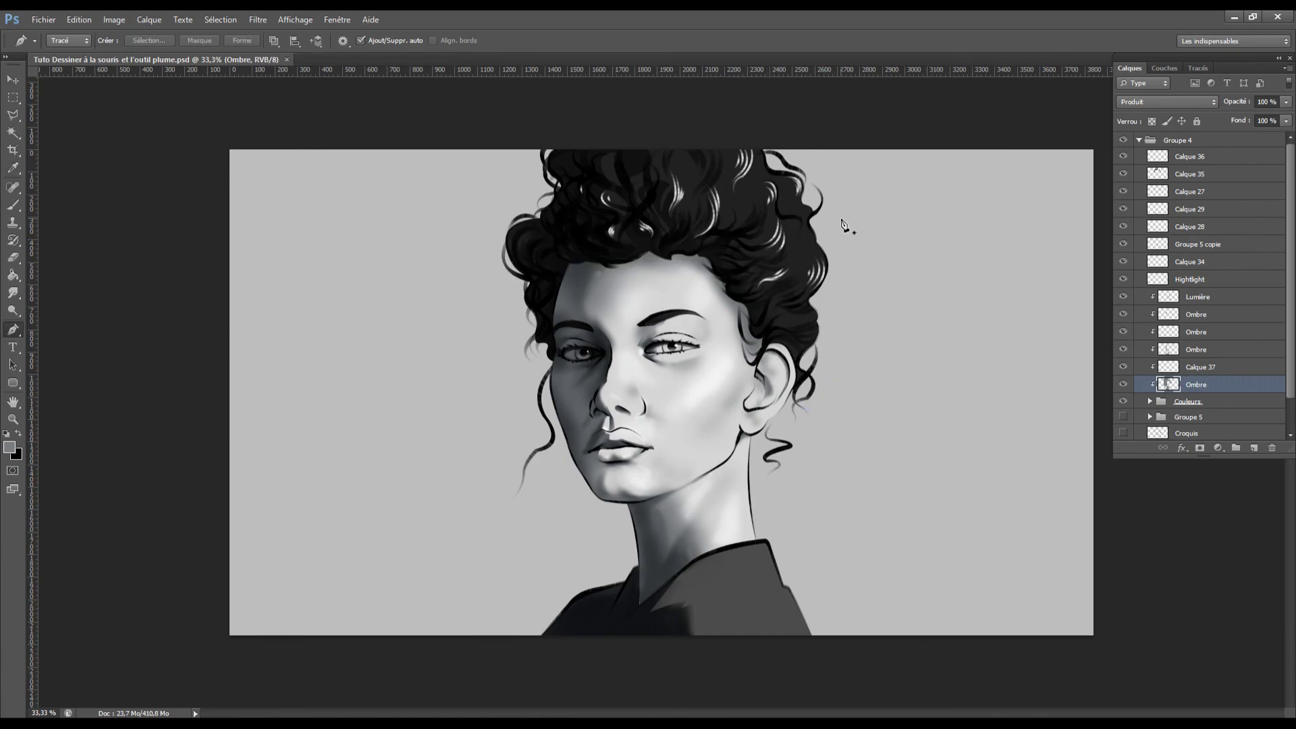
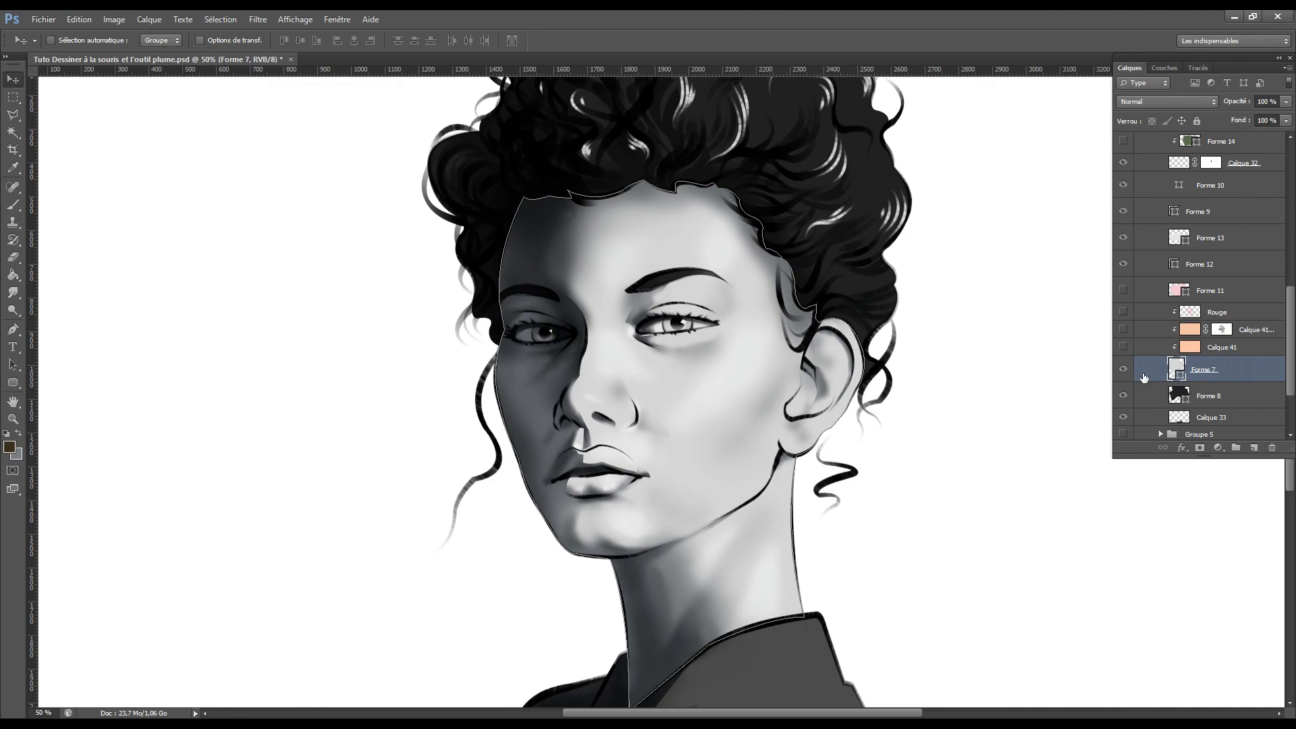
# Toggle the Forme 7 skin shape to check it, show the clipped skin colour layer Calque 41 and select it
pyautogui.click(1132, 372)
pyautogui.click(1132, 372)
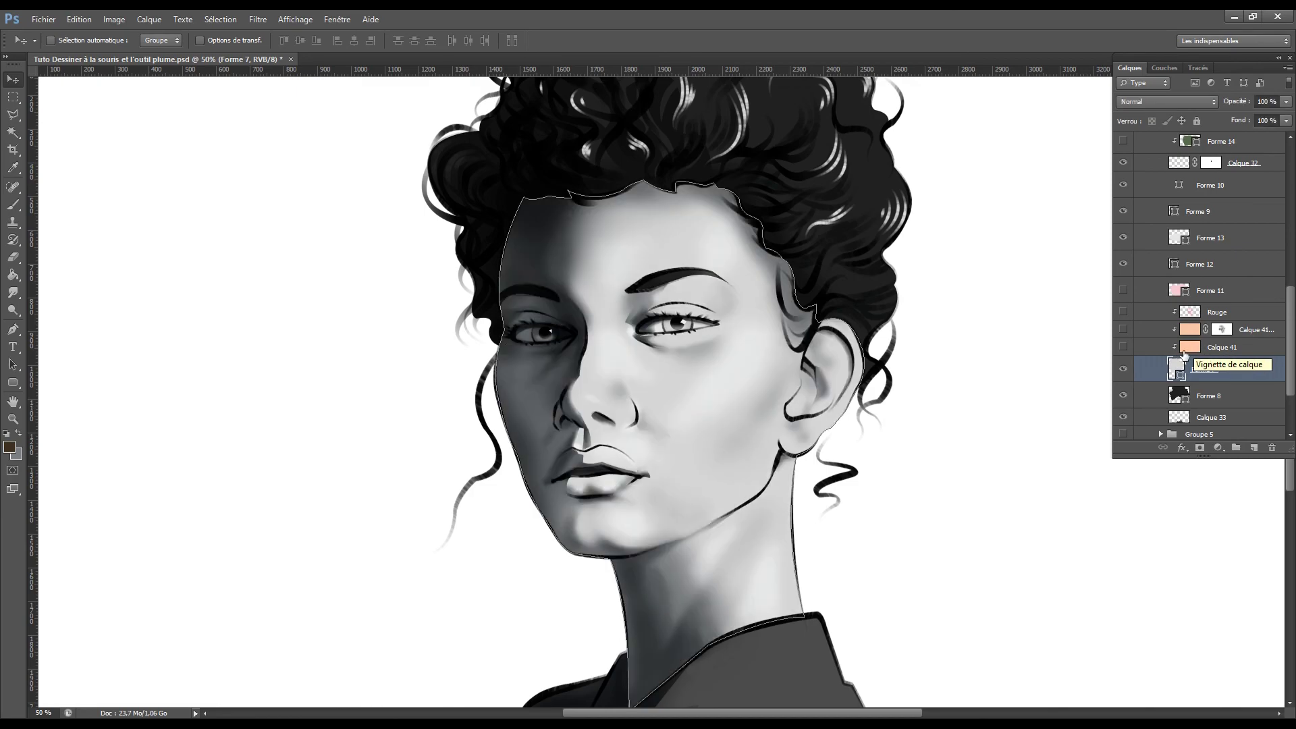
pyautogui.click(1124, 347)
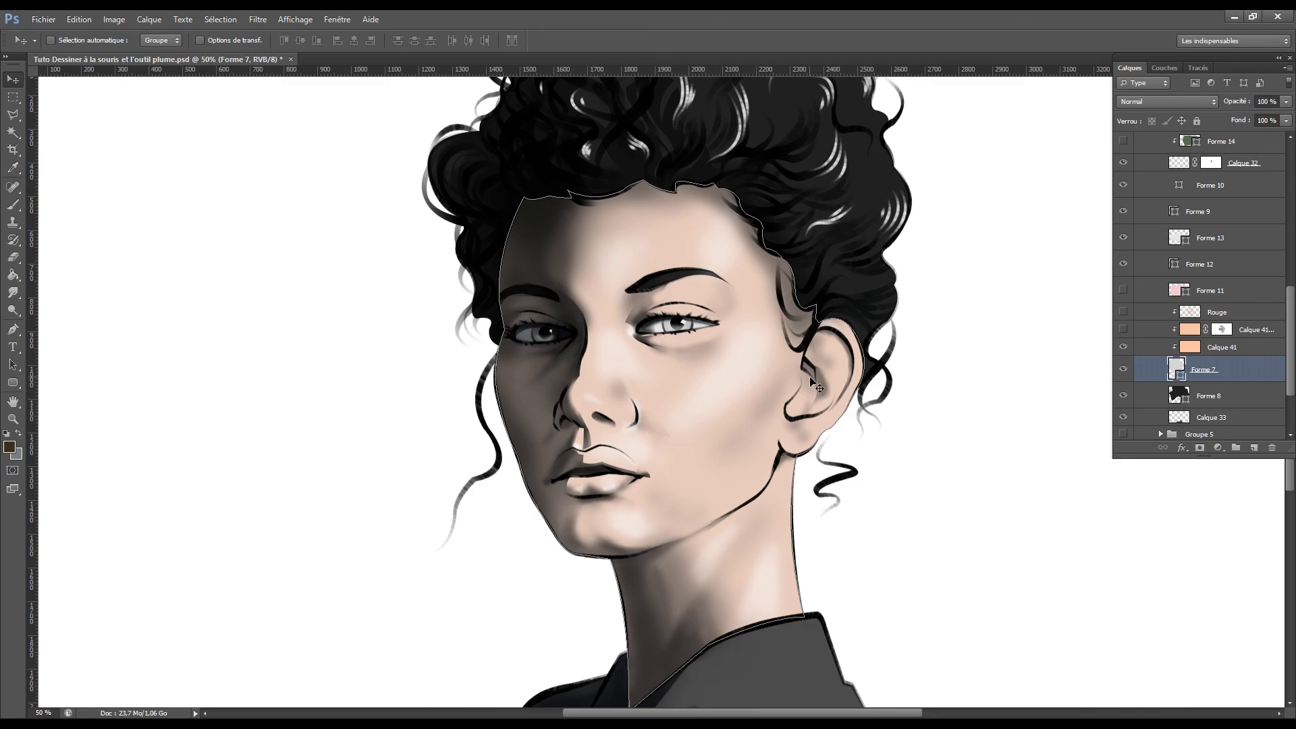
pyautogui.click(1253, 349)
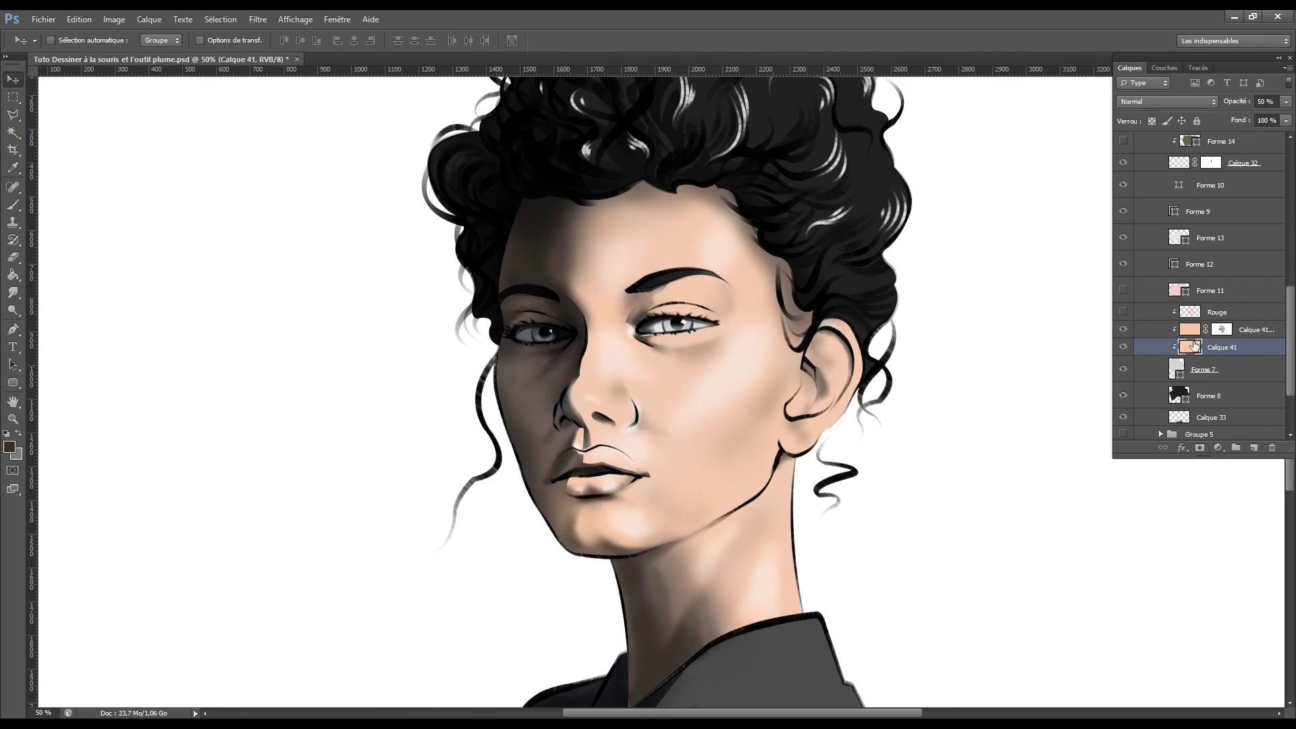
# Review the Add Noise filter on Calque 41 copie, comparing Gaussian and Uniform distribution without applying it, and examine the skin grain up close
pyautogui.click(1265, 331)
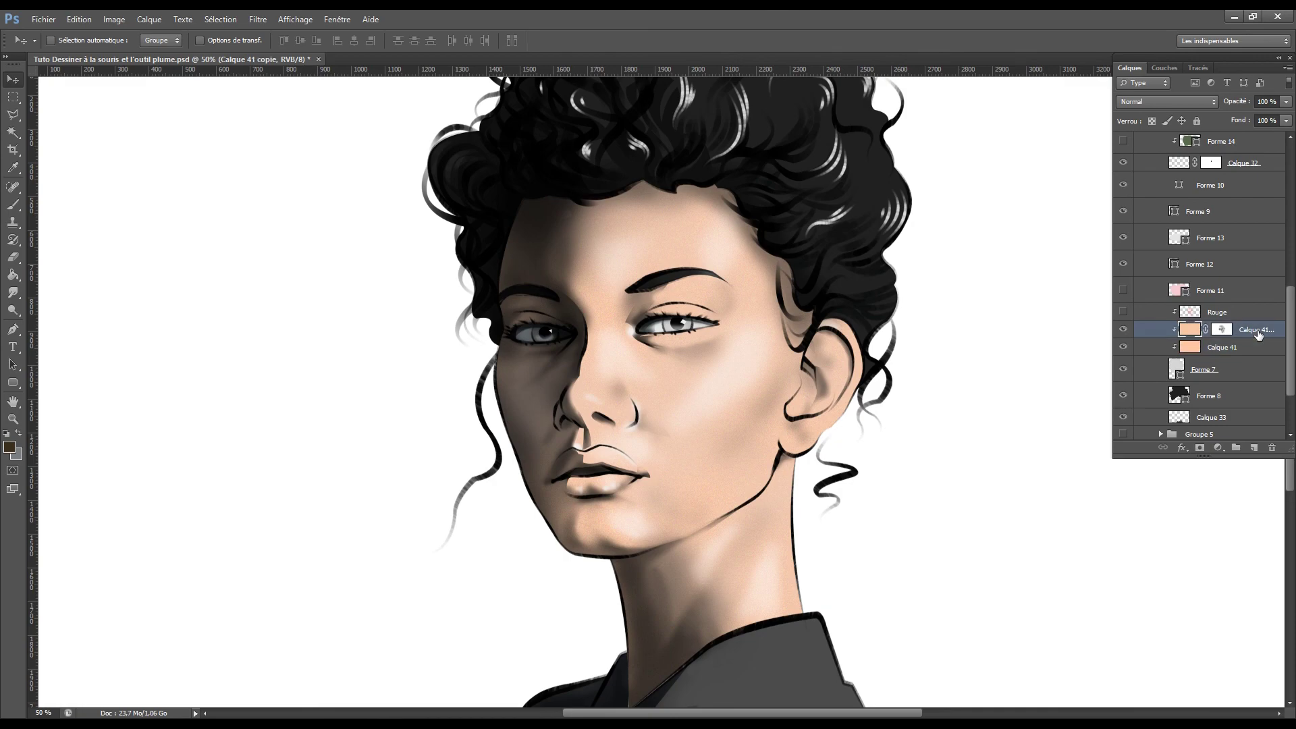
pyautogui.click(259, 21)
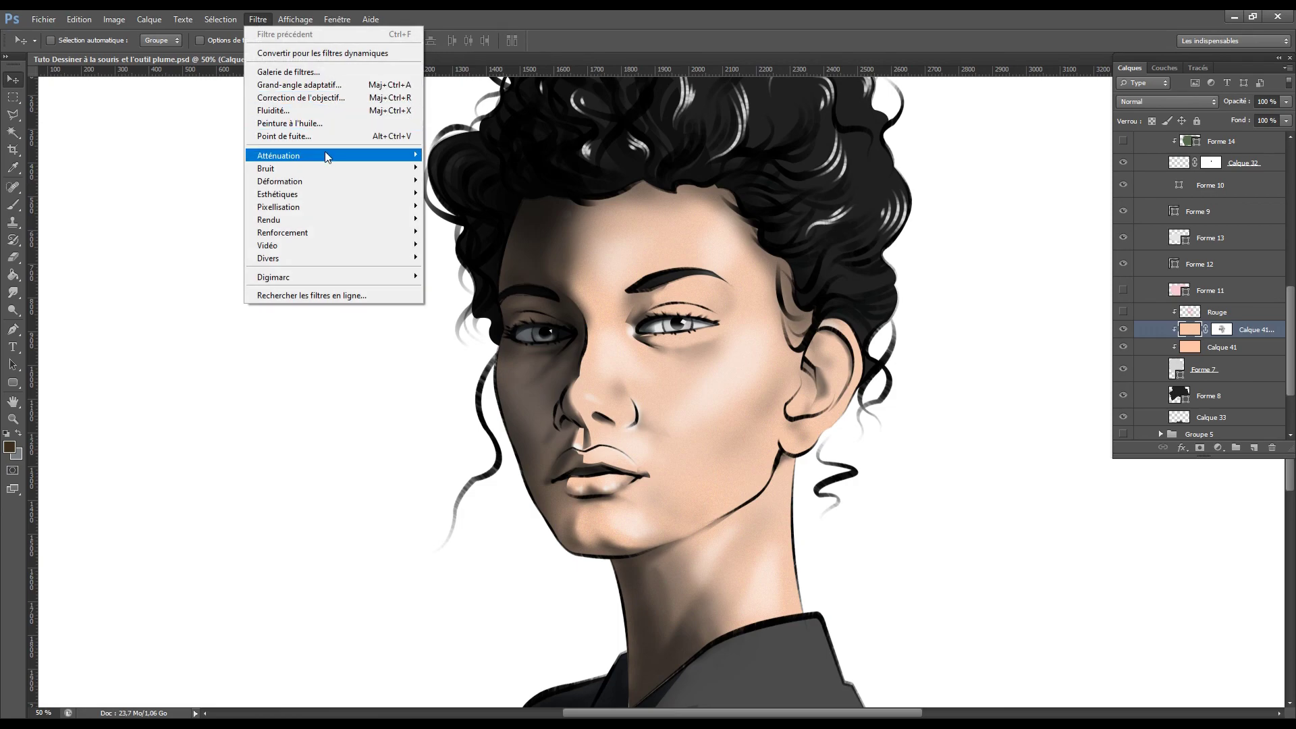
pyautogui.moveTo(323, 170)
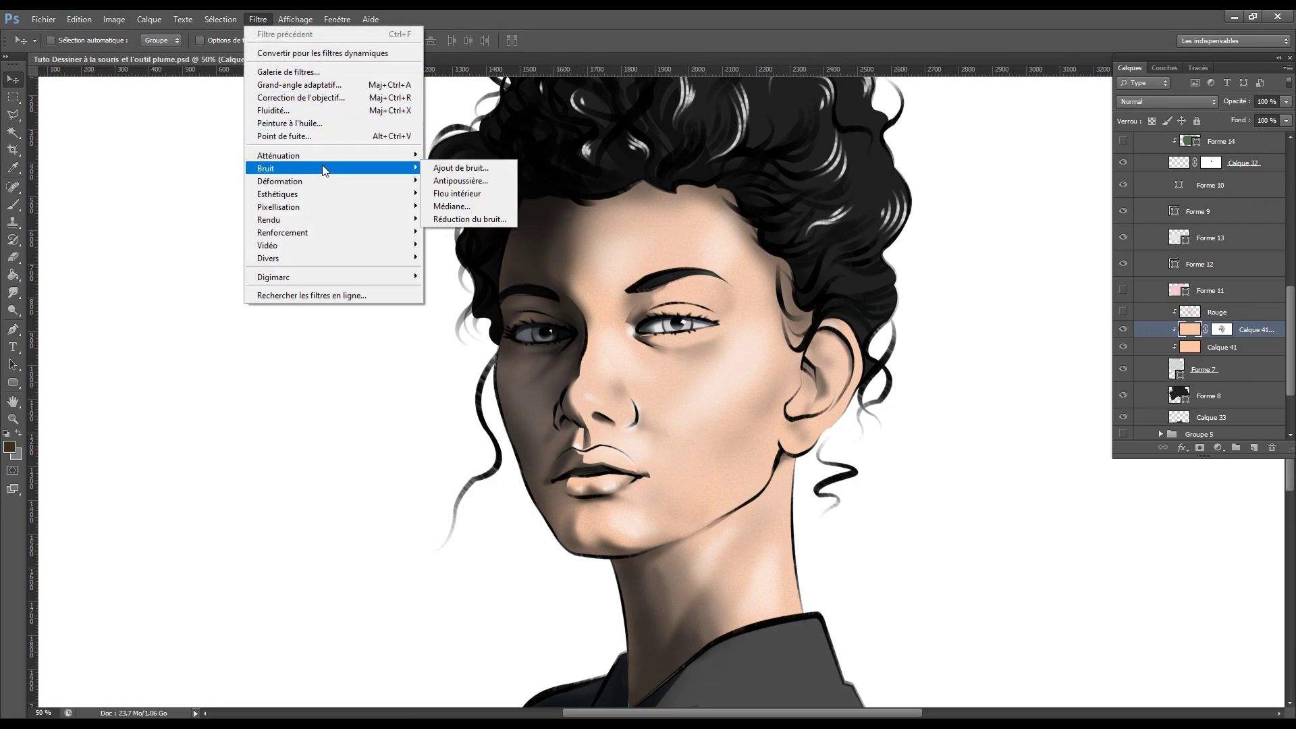
pyautogui.click(458, 170)
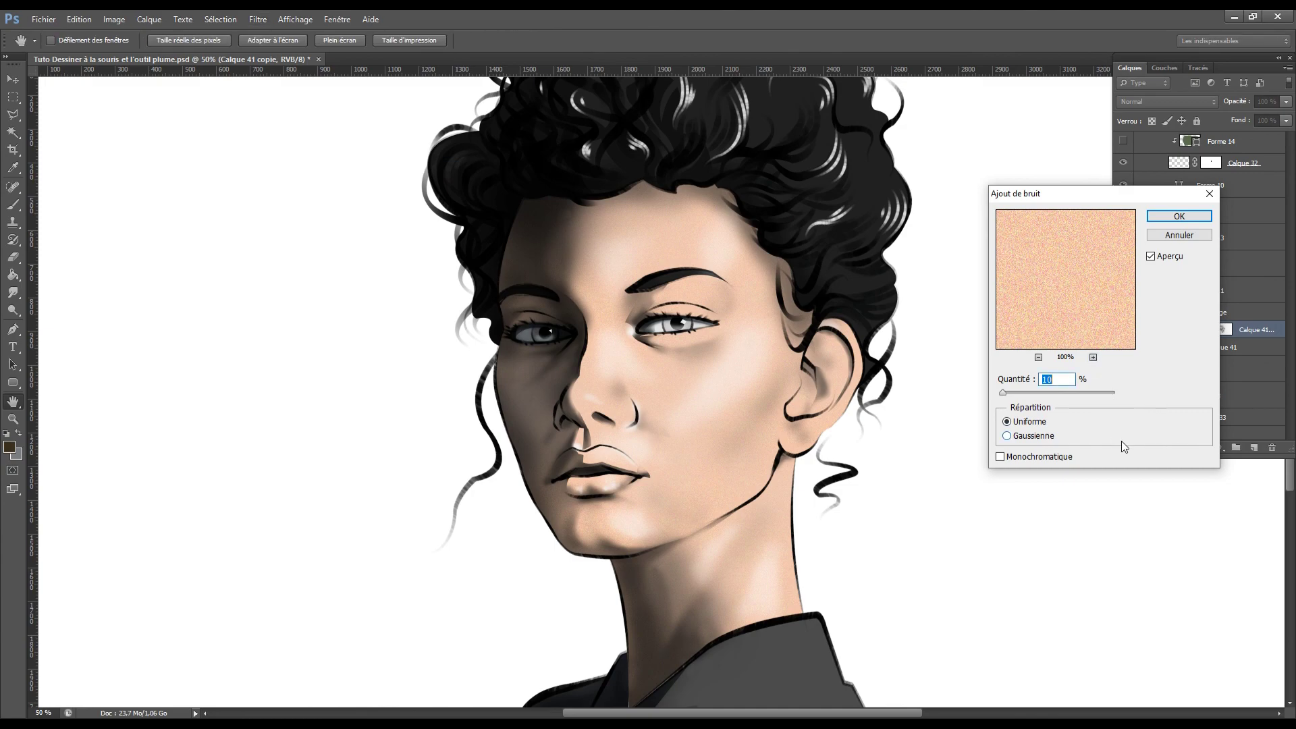
pyautogui.click(1008, 437)
pyautogui.click(1008, 422)
pyautogui.click(1212, 195)
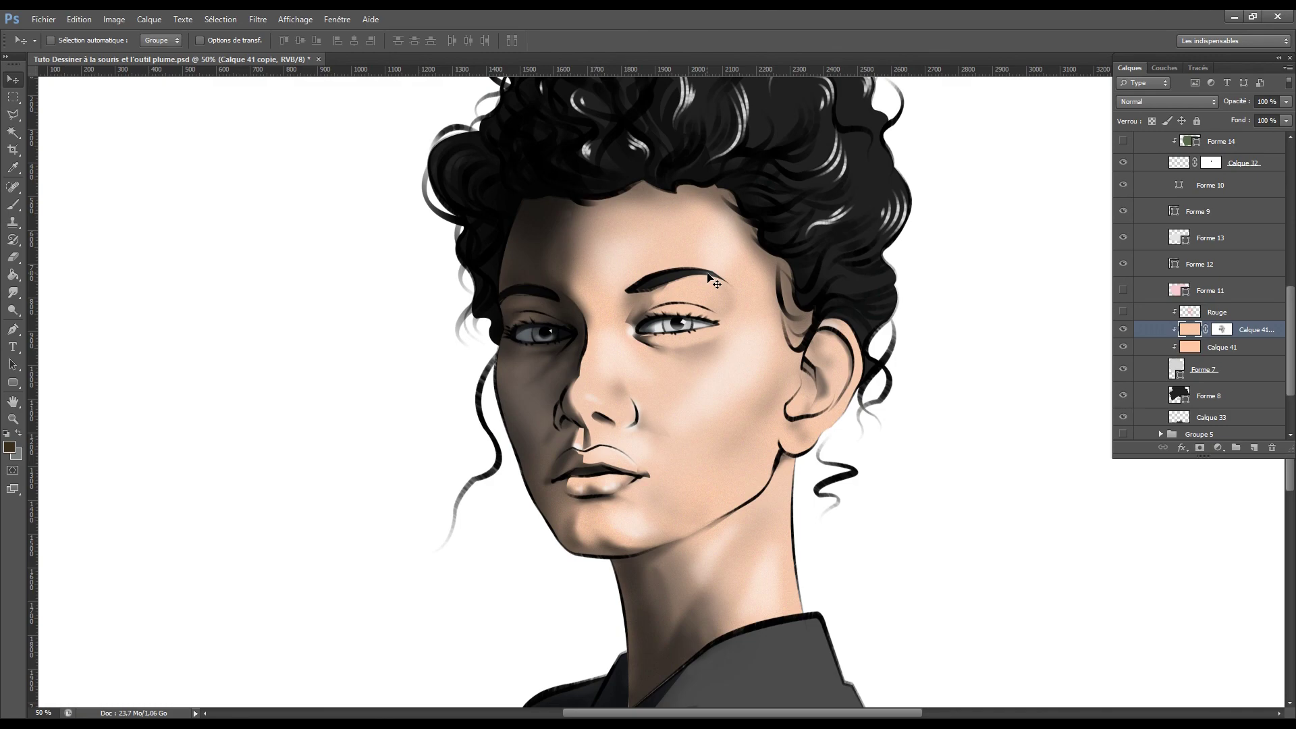
pyautogui.scroll(1, 710, 277)
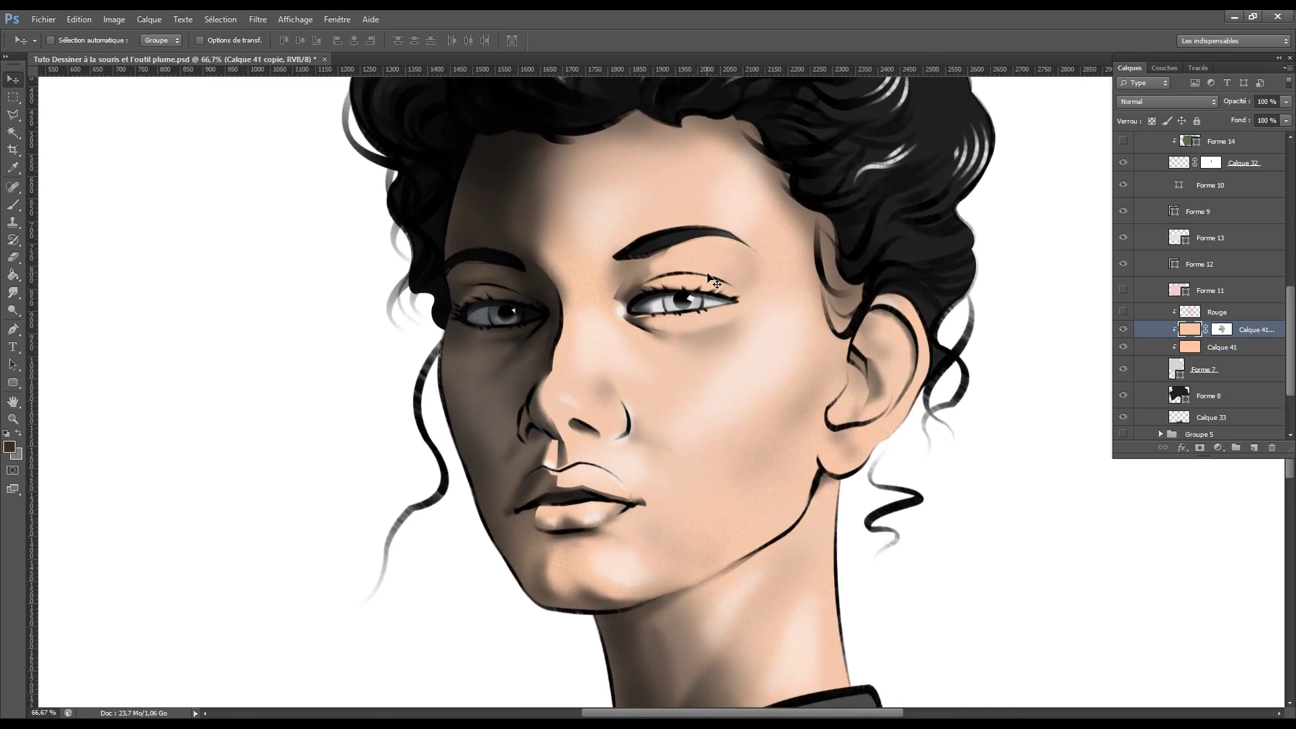
pyautogui.scroll(1, 710, 278)
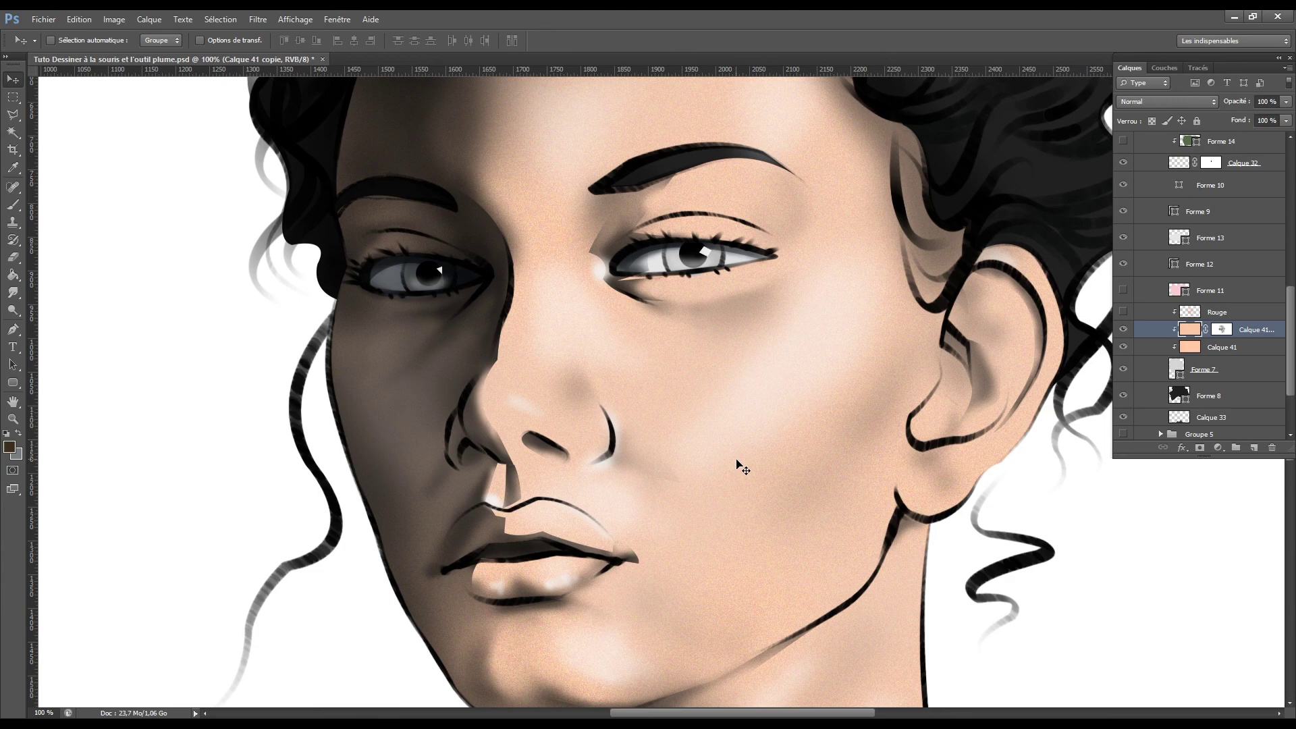
pyautogui.hotkey('ctrl', '-')
pyautogui.hotkey('ctrl', '-')
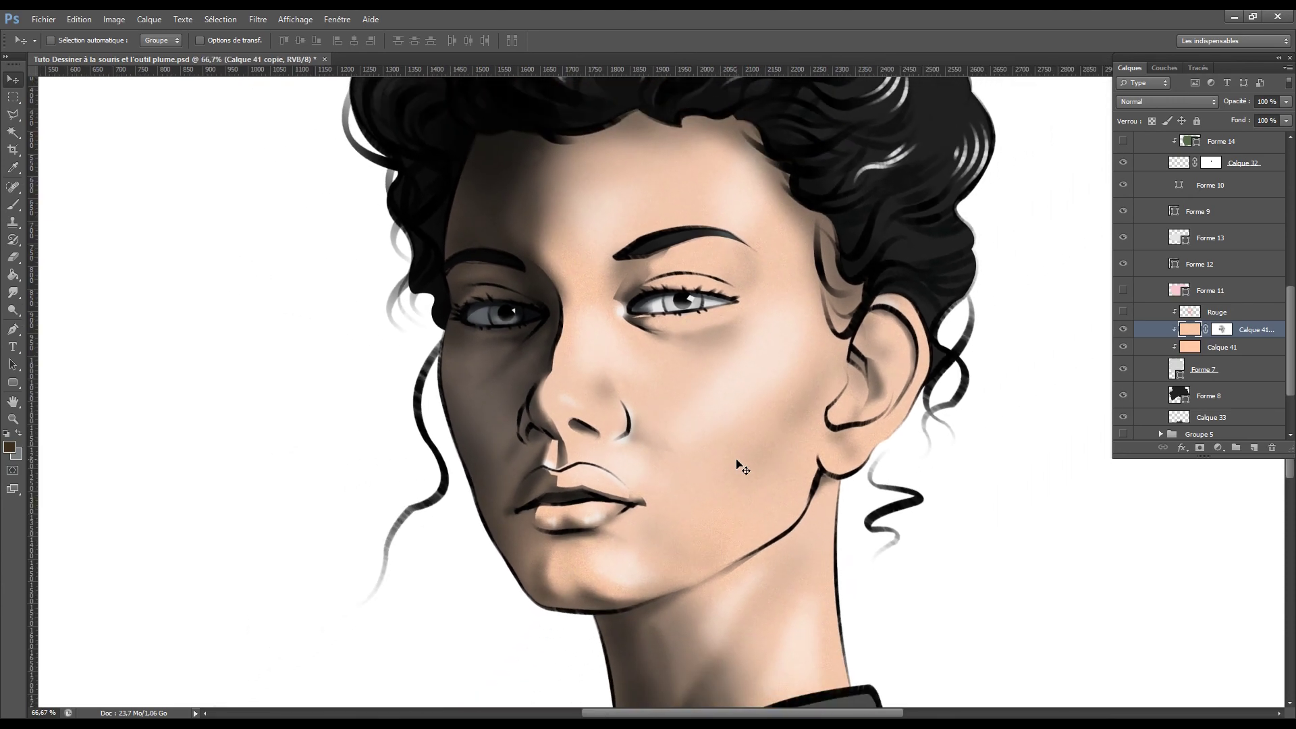
# Show the clipped Rouge layer over the skin, select it and compare the face with and without it
pyautogui.click(1128, 312)
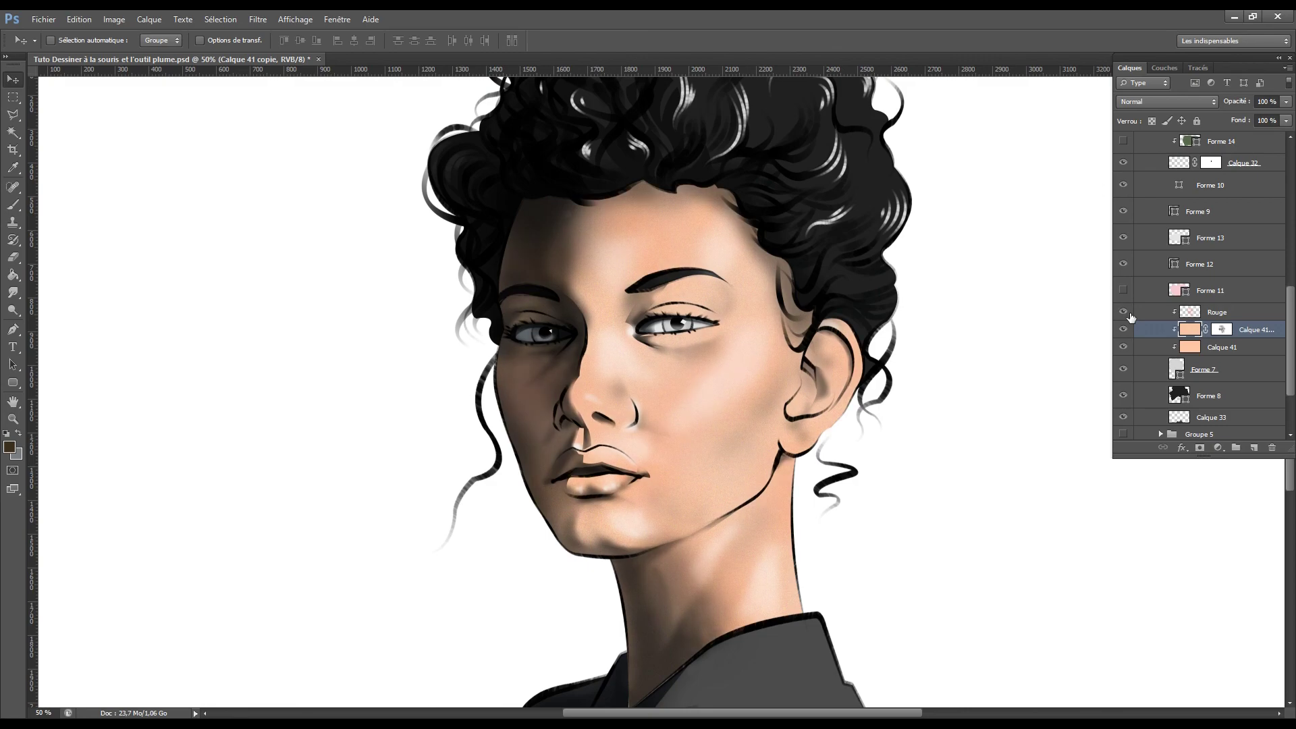
pyautogui.click(1267, 312)
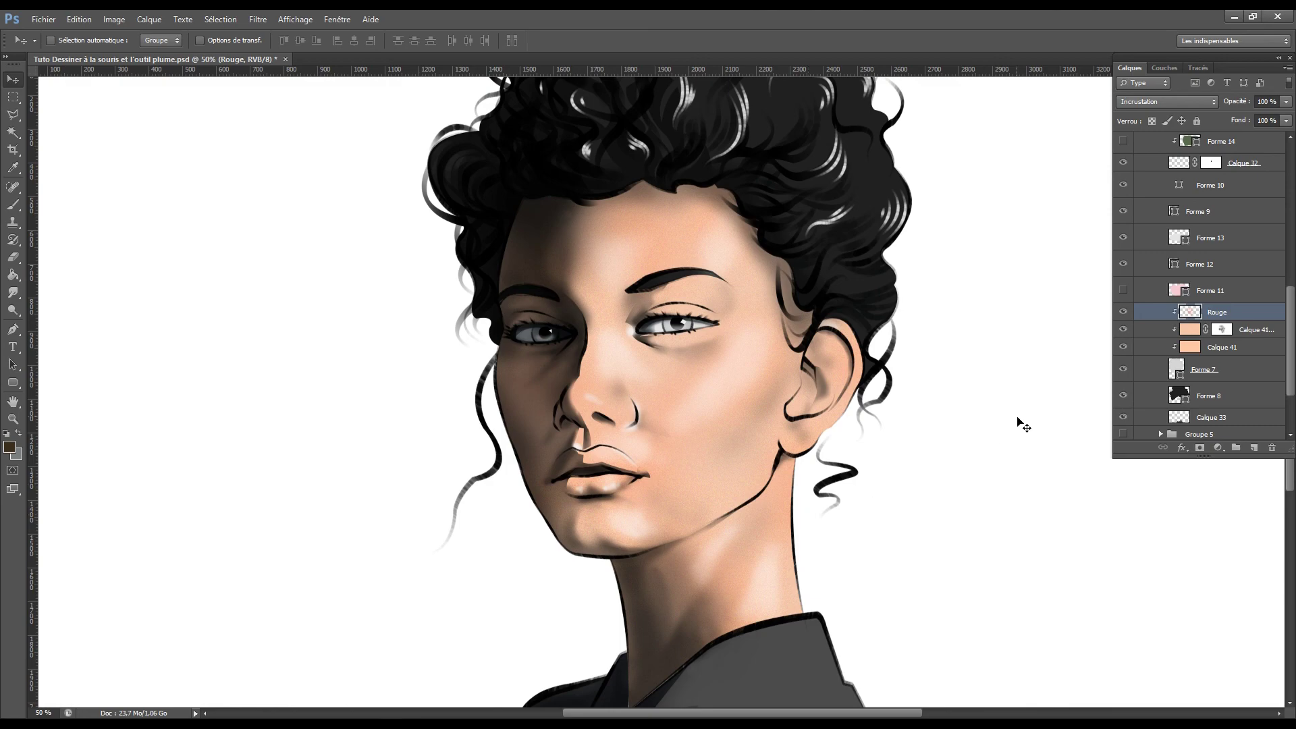
pyautogui.click(1123, 311)
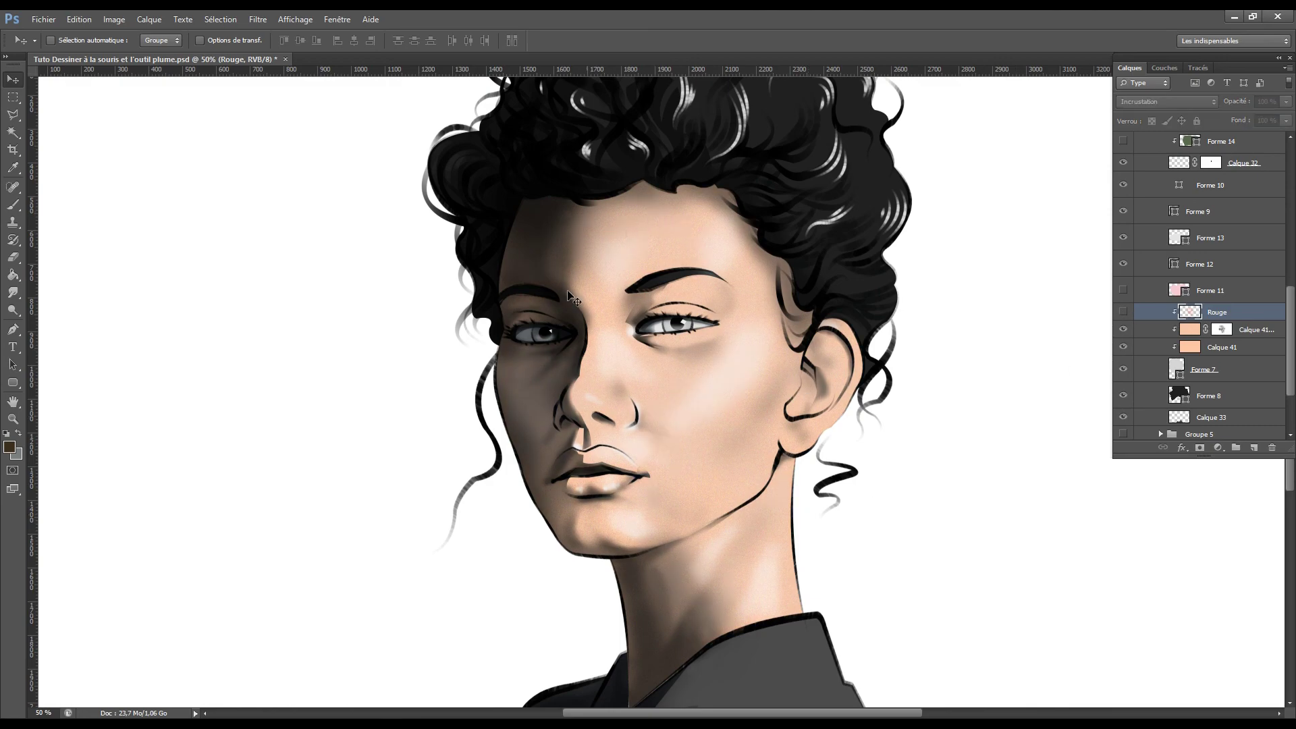
pyautogui.click(1123, 312)
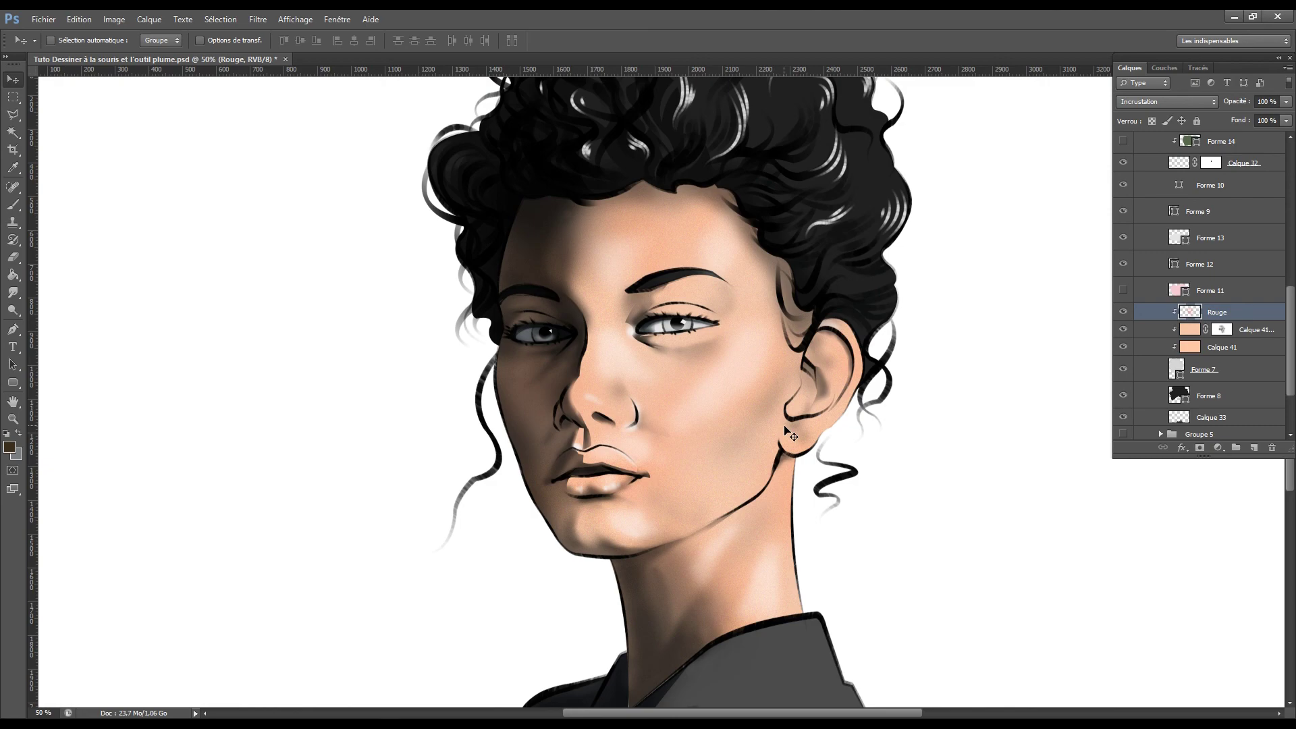
# Select and show the lip colour shape Forme 11, and show the clipped eye colour shapes Forme 14 and Forme 15
pyautogui.click(1252, 296)
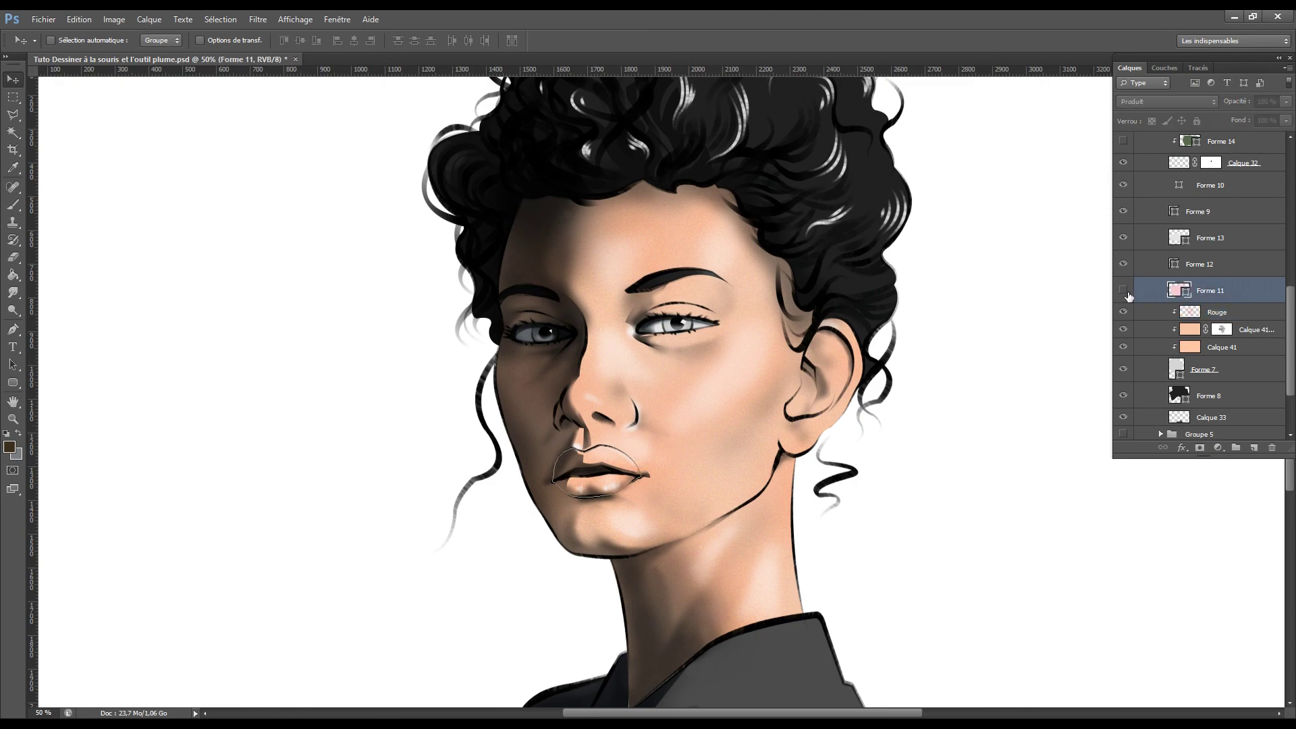
pyautogui.click(1124, 291)
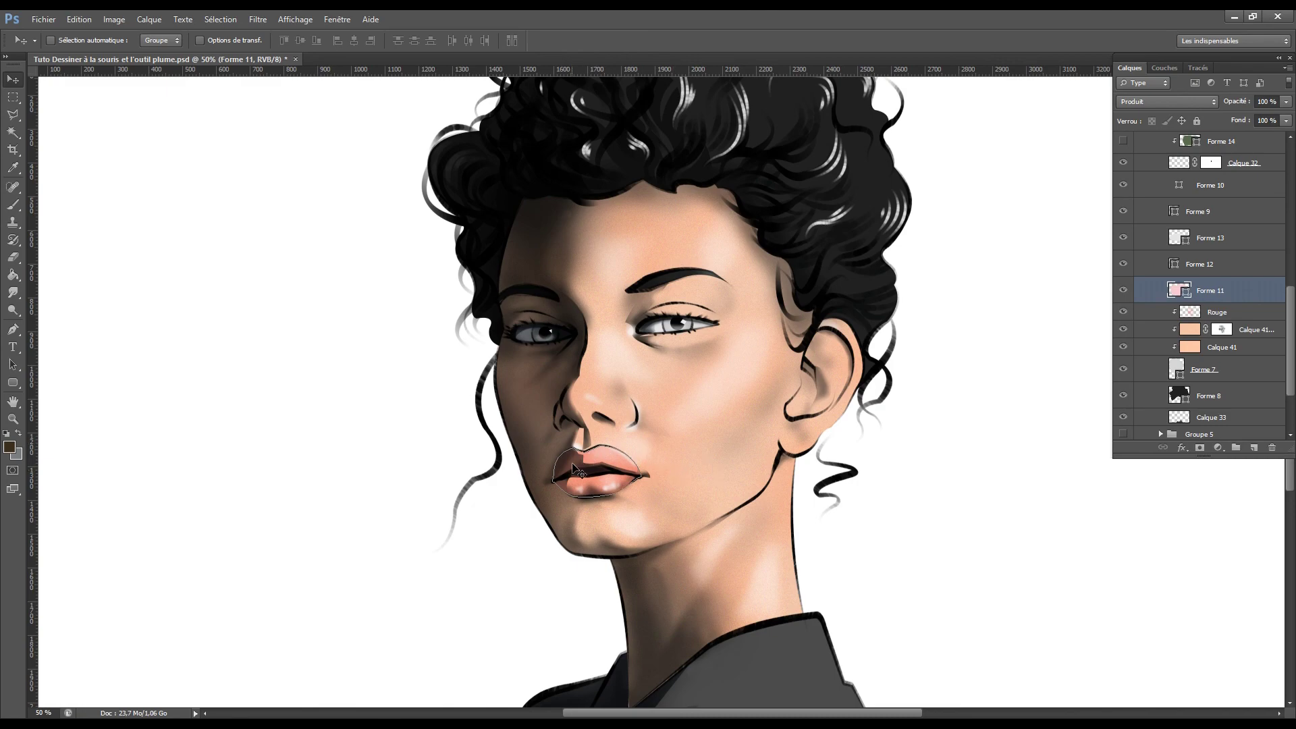
pyautogui.moveTo(1292, 314); pyautogui.dragTo(1289, 283)
pyautogui.click(1126, 223)
pyautogui.click(1124, 183)
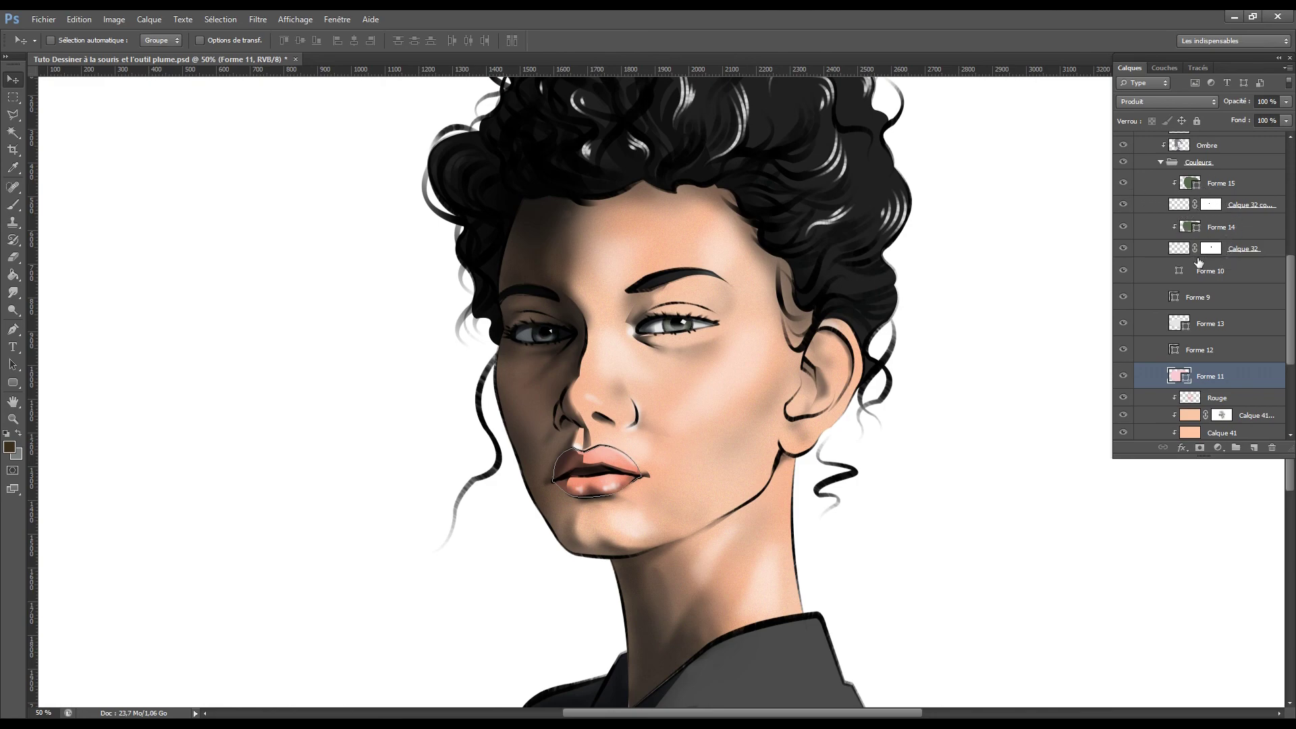